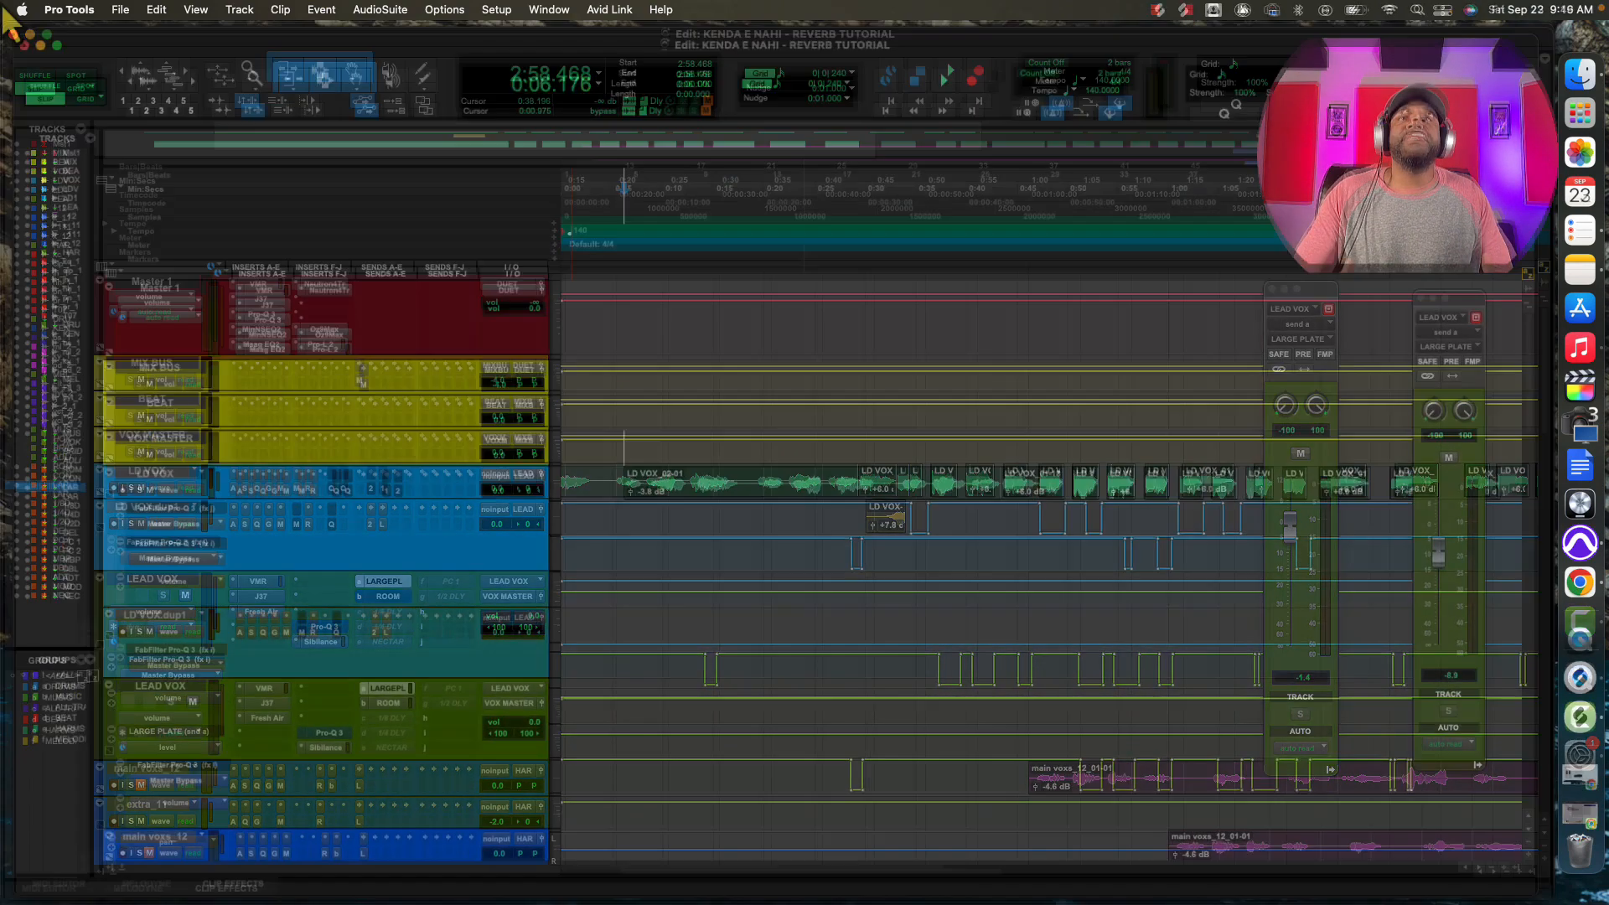
# Open ValhallaVintageVerb on the LARGE PLATE track from the Mix window and set its decay to 4.28 s.
pyautogui.hotkey('ctrl', 'Up')
pyautogui.click(1186, 373)
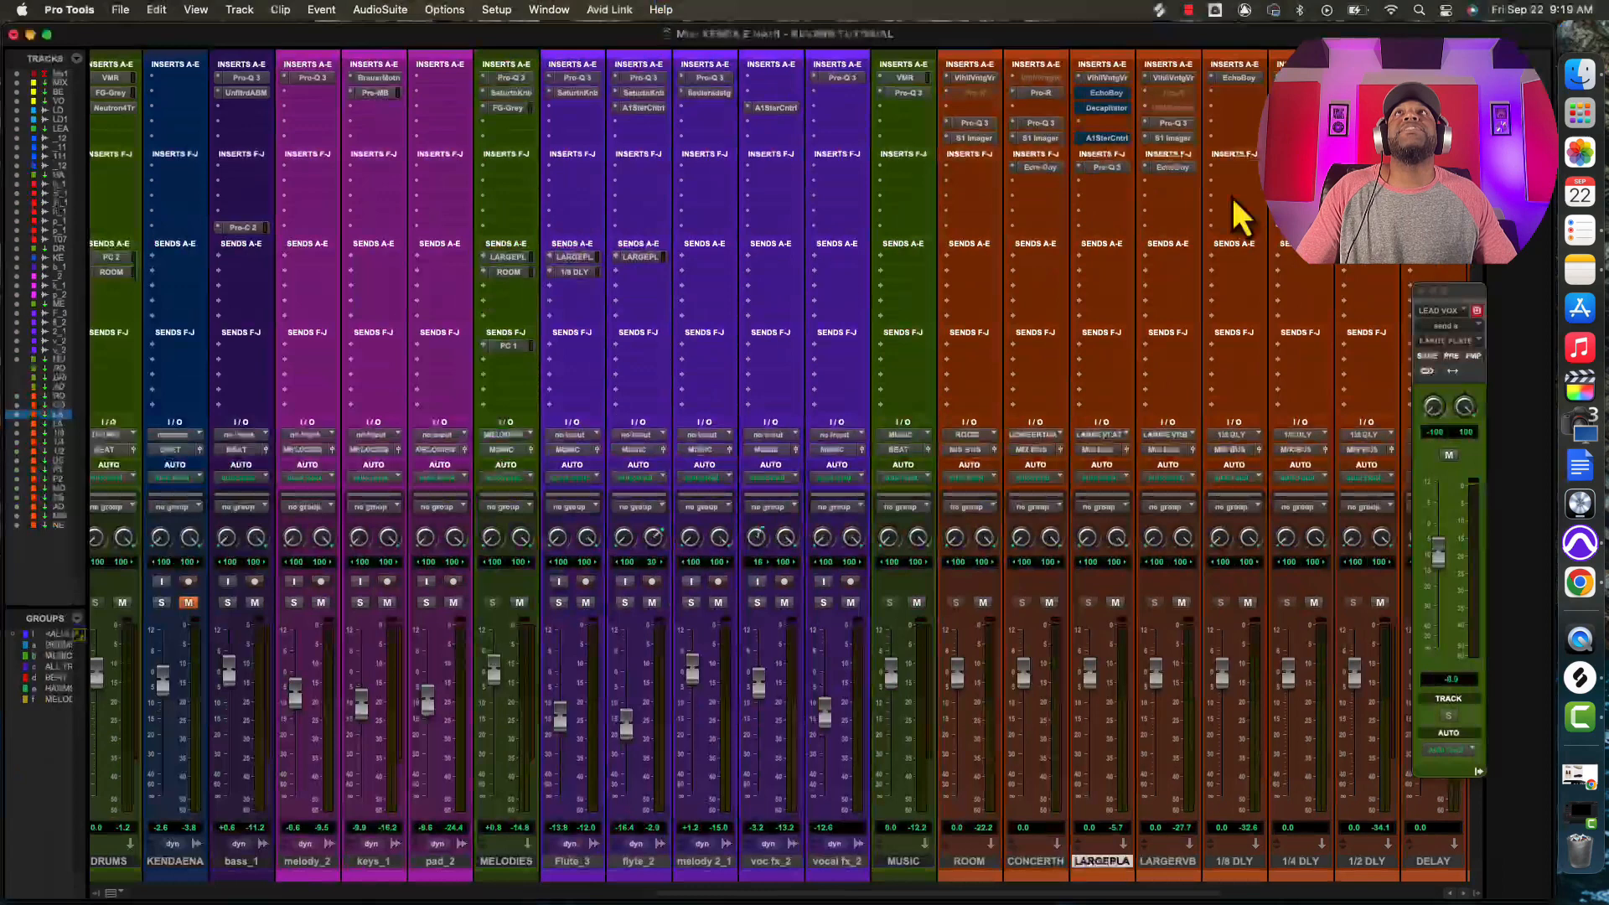
pyautogui.click(1105, 82)
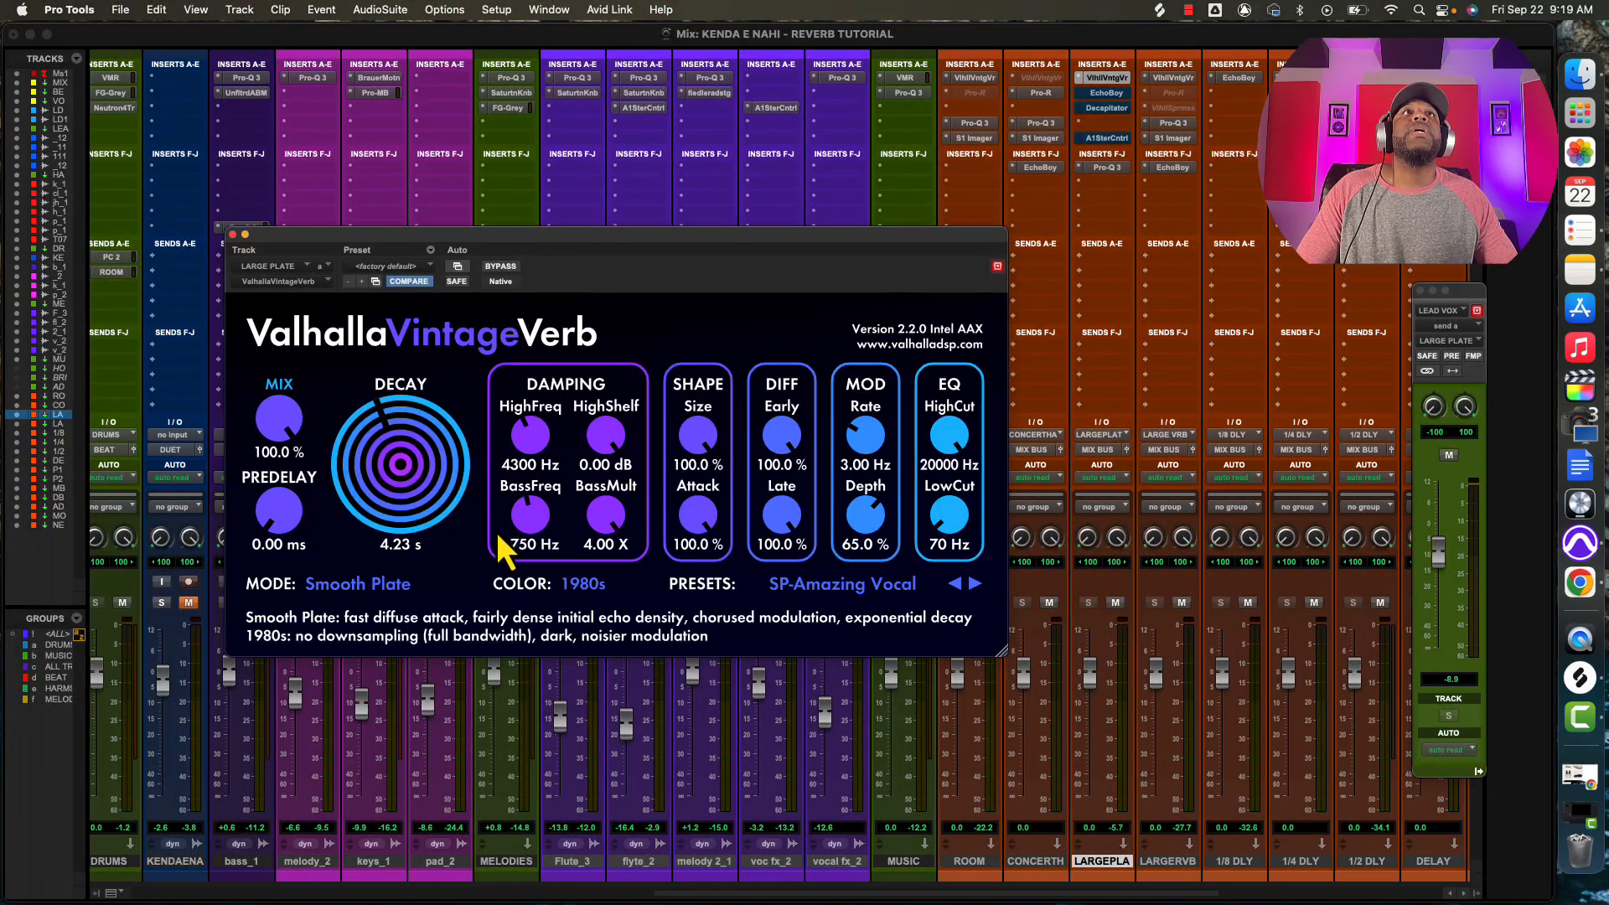
pyautogui.click(400, 544)
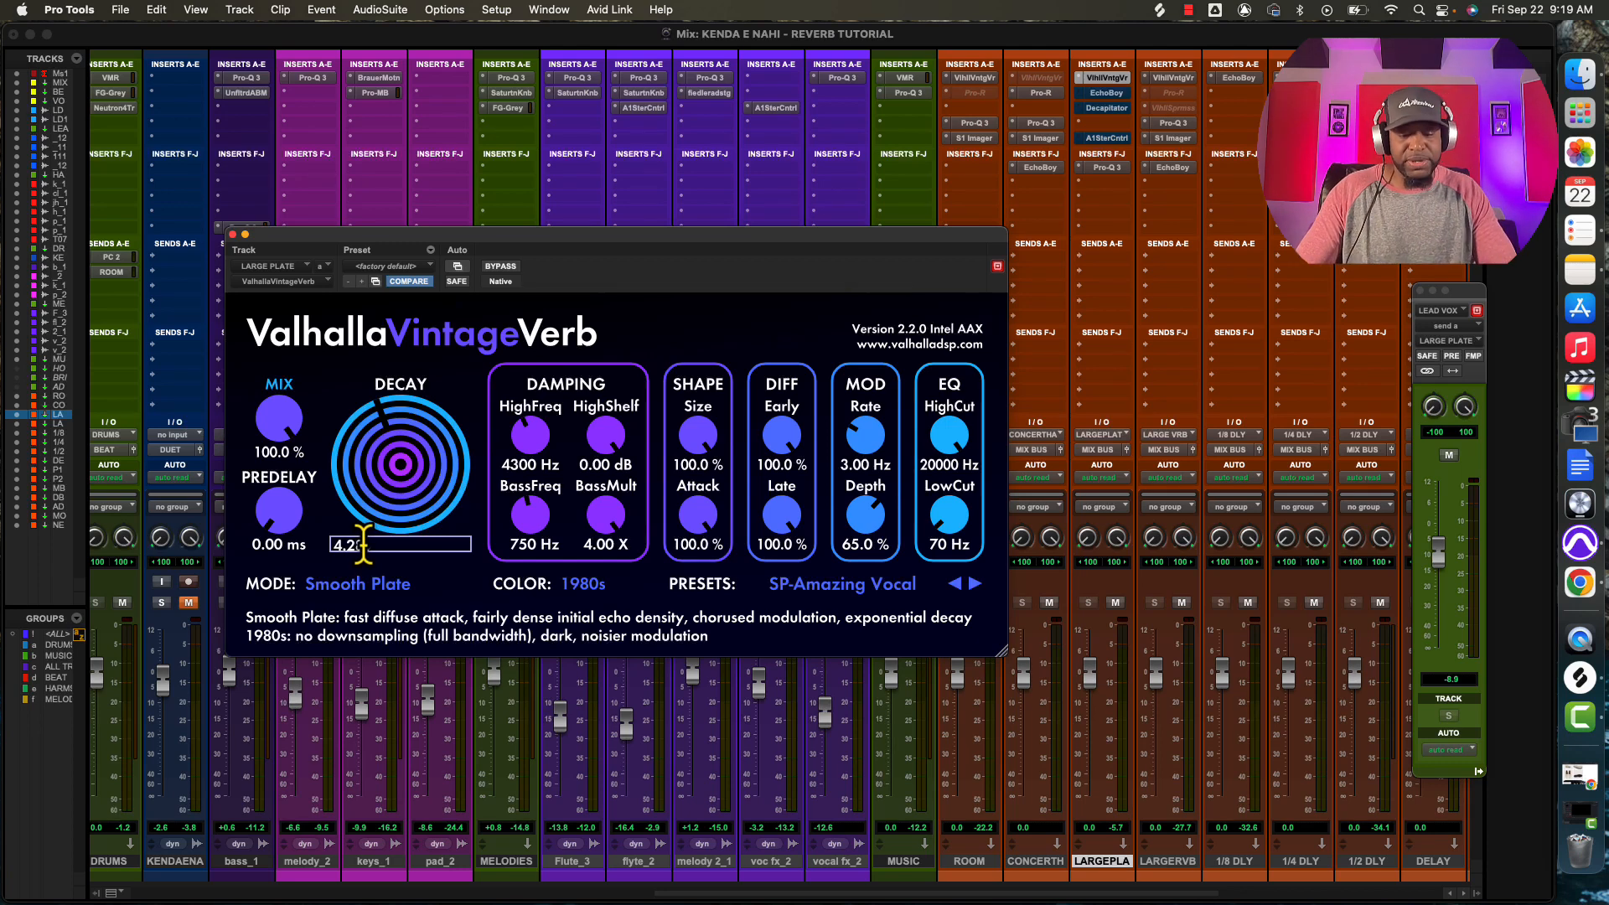
pyautogui.press('BackSpace')
pyautogui.write('8')
pyautogui.press('Return')
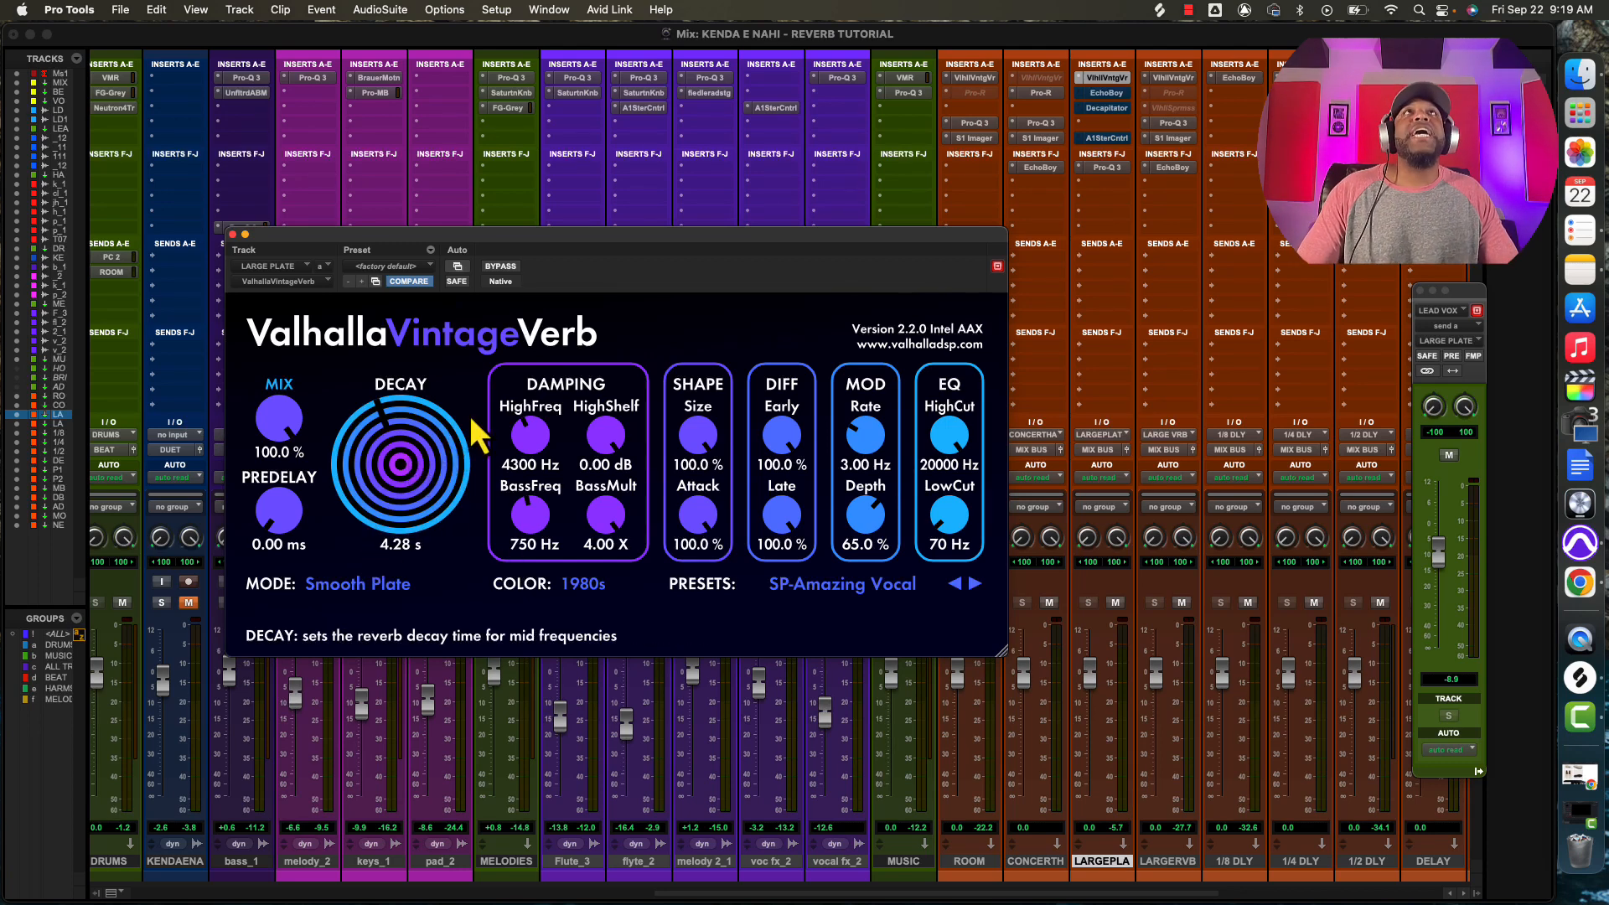
# Return to the Edit window, set the reverb's decay to 2.14 s and move the plug-in clear of the vocal clips.
pyautogui.scroll(1, 467, 417)
pyautogui.moveTo(686, 236); pyautogui.dragTo(757, 226)
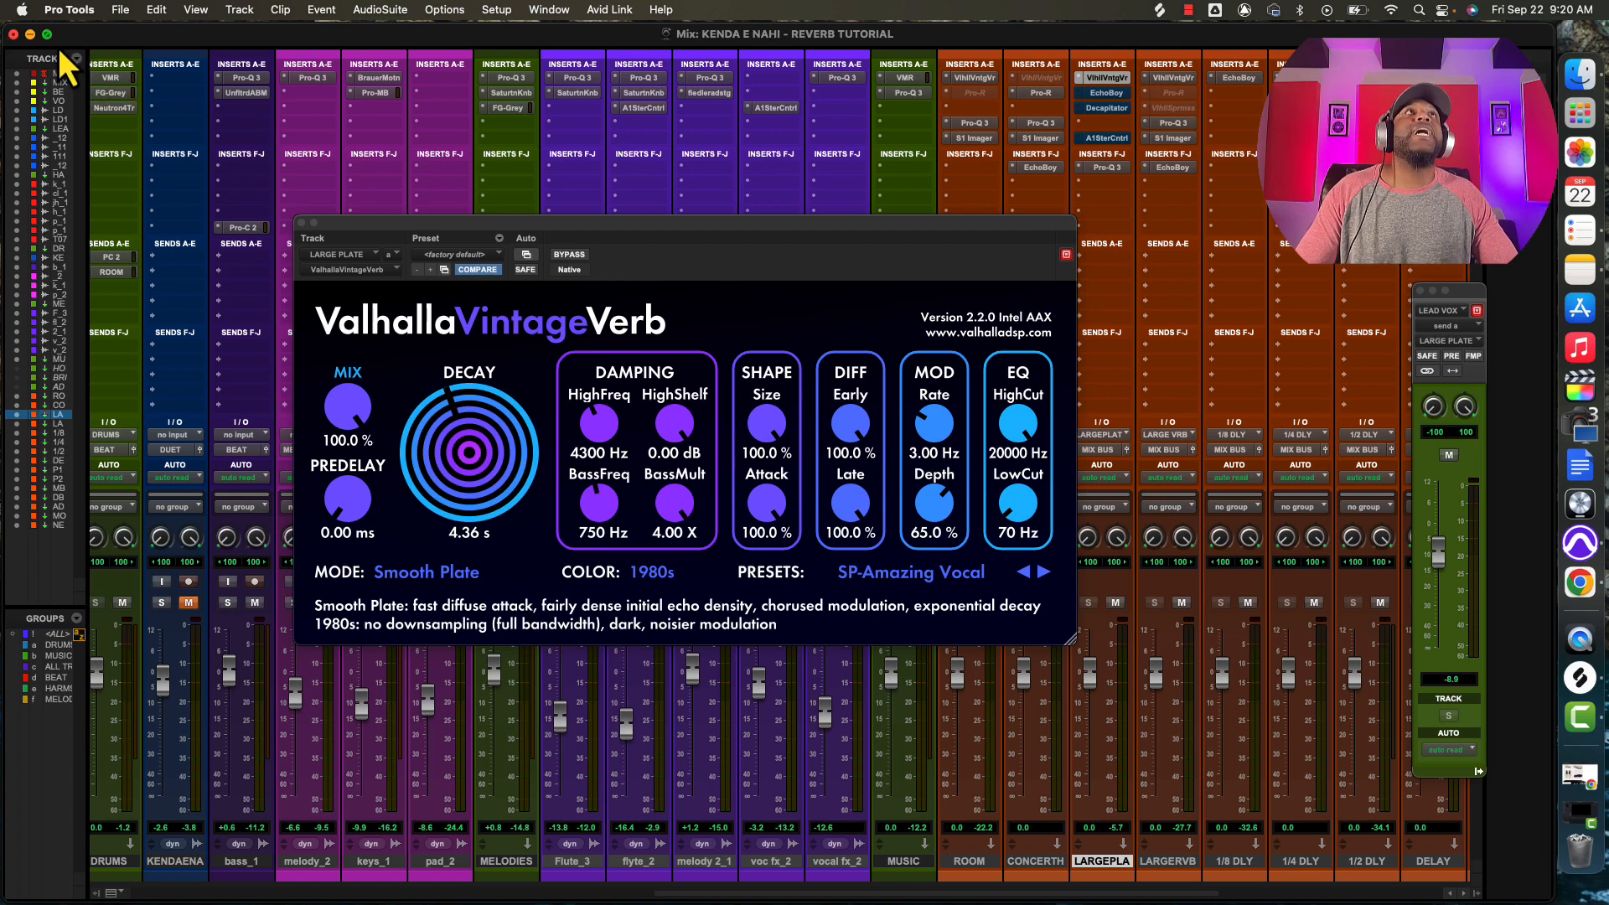
pyautogui.press('super+equal')
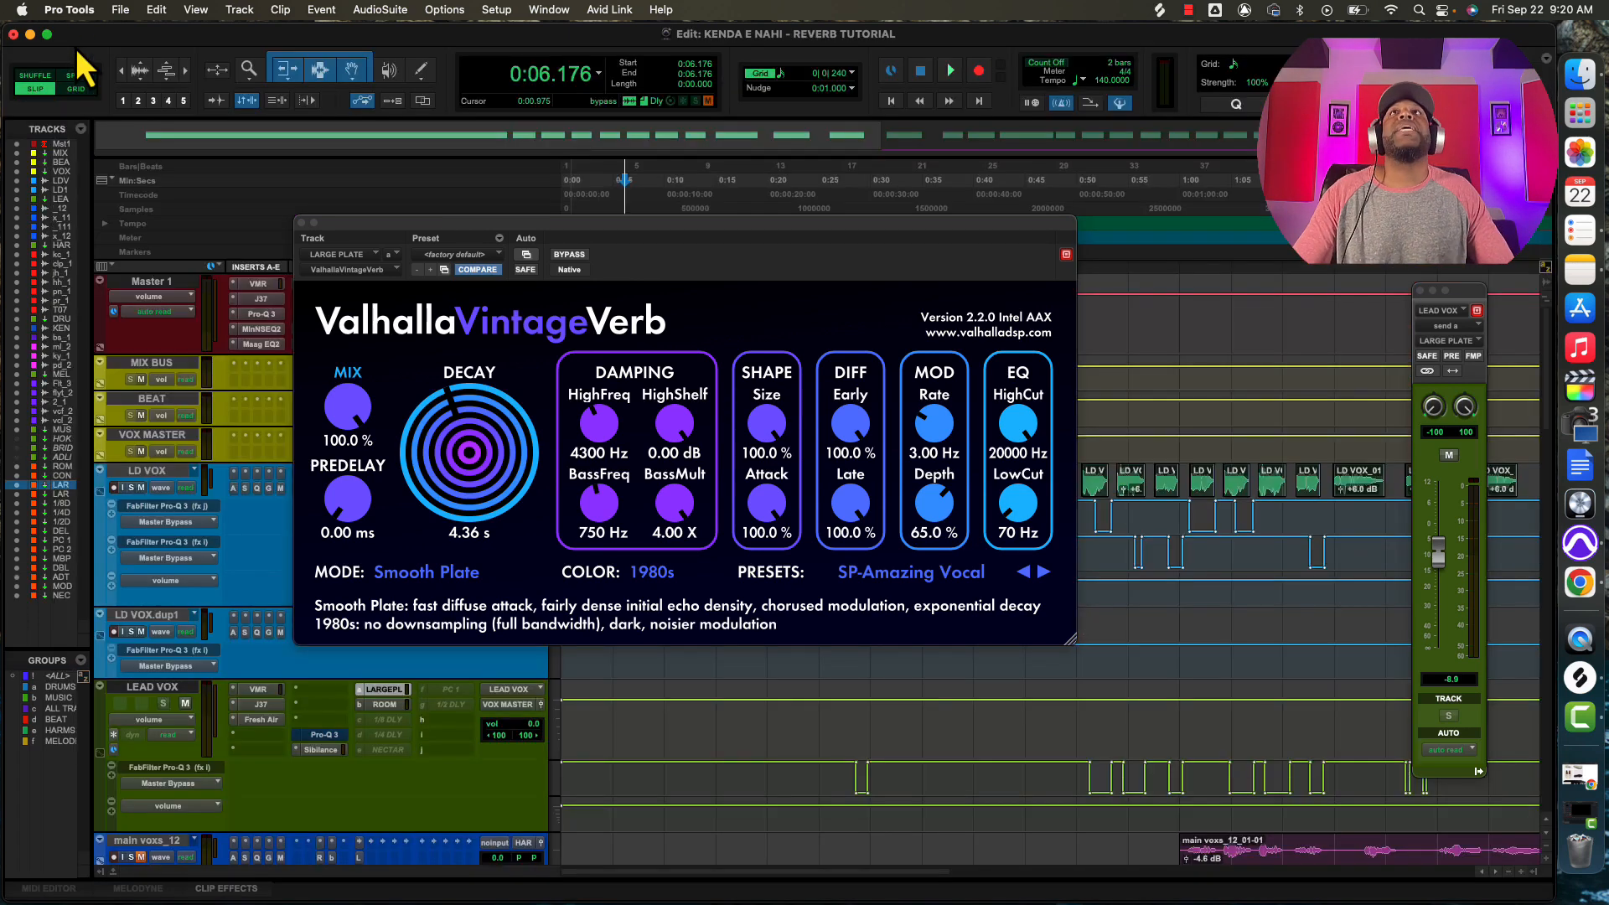
pyautogui.moveTo(763, 225); pyautogui.dragTo(593, 235)
pyautogui.click(282, 540)
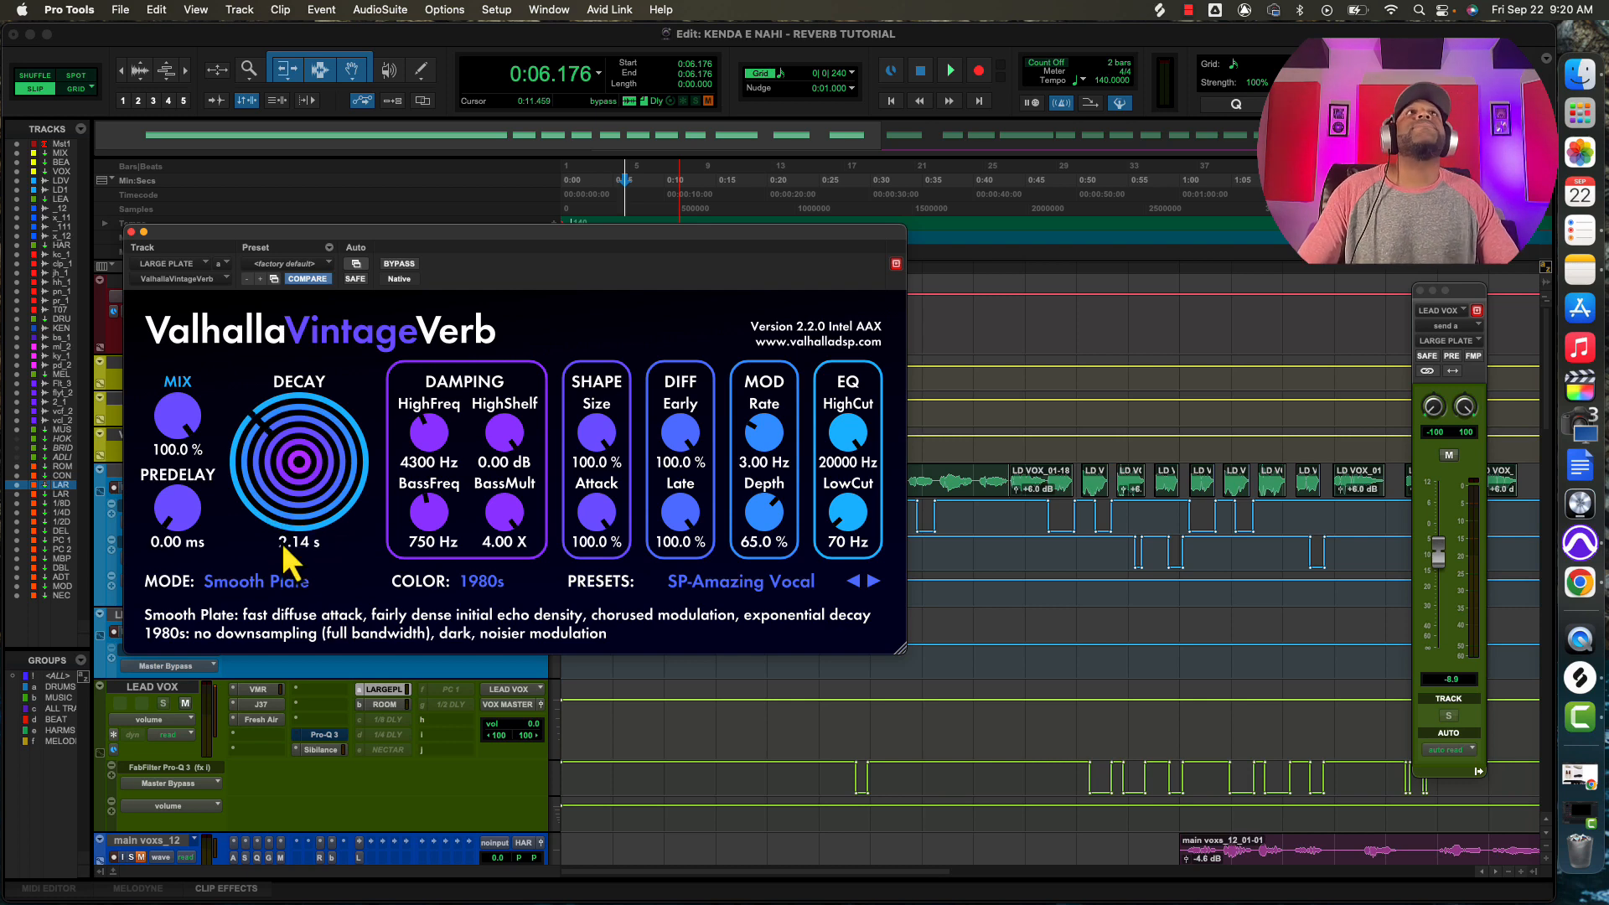
pyautogui.moveTo(778, 237)
pyautogui.mouseDown()
pyautogui.moveTo(759, 217)
pyautogui.moveTo(779, 211)
pyautogui.mouseUp()
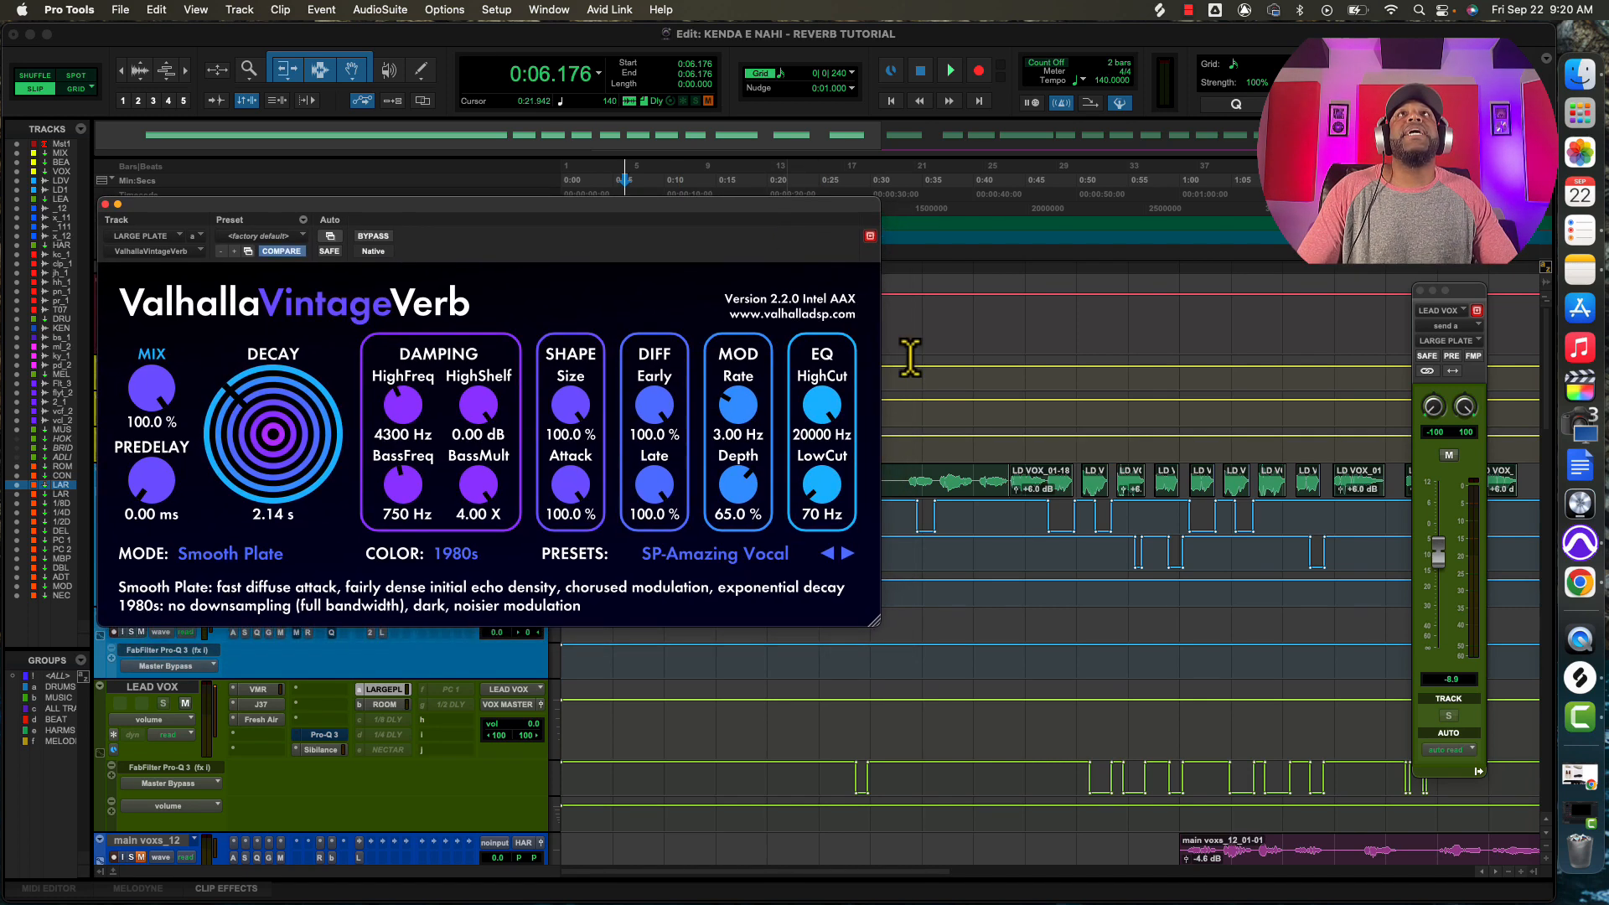
# Play the lead vocal from about 0:36.5 and raise the LEAD VOX send to LARGE PLATE to +5.3 dB.
pyautogui.click(939, 478)
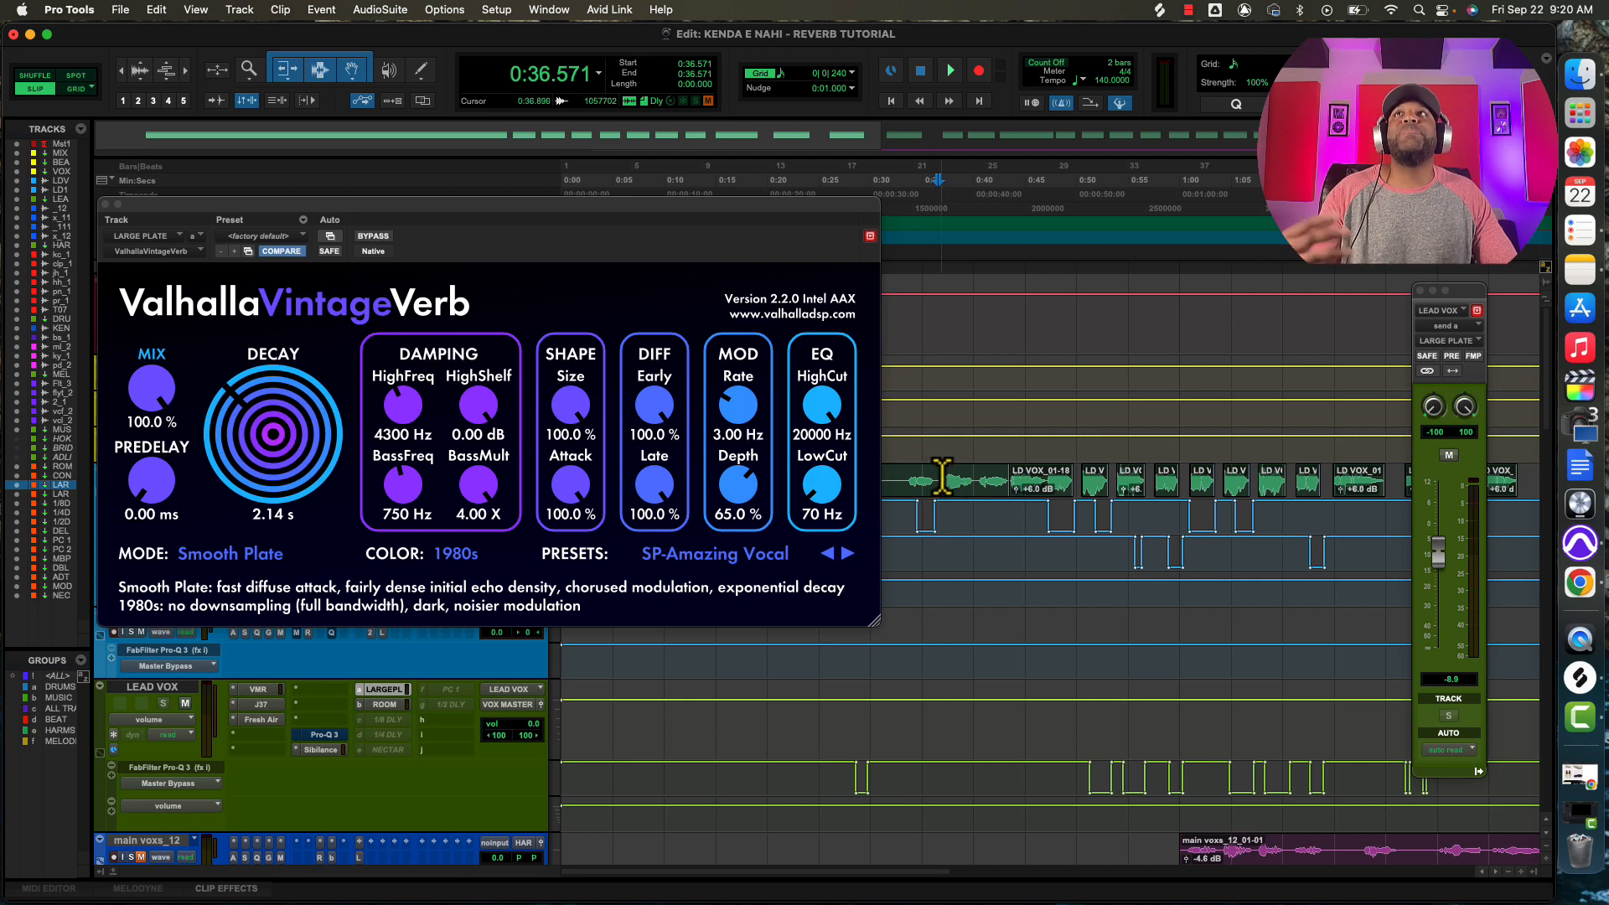
pyautogui.press('space')
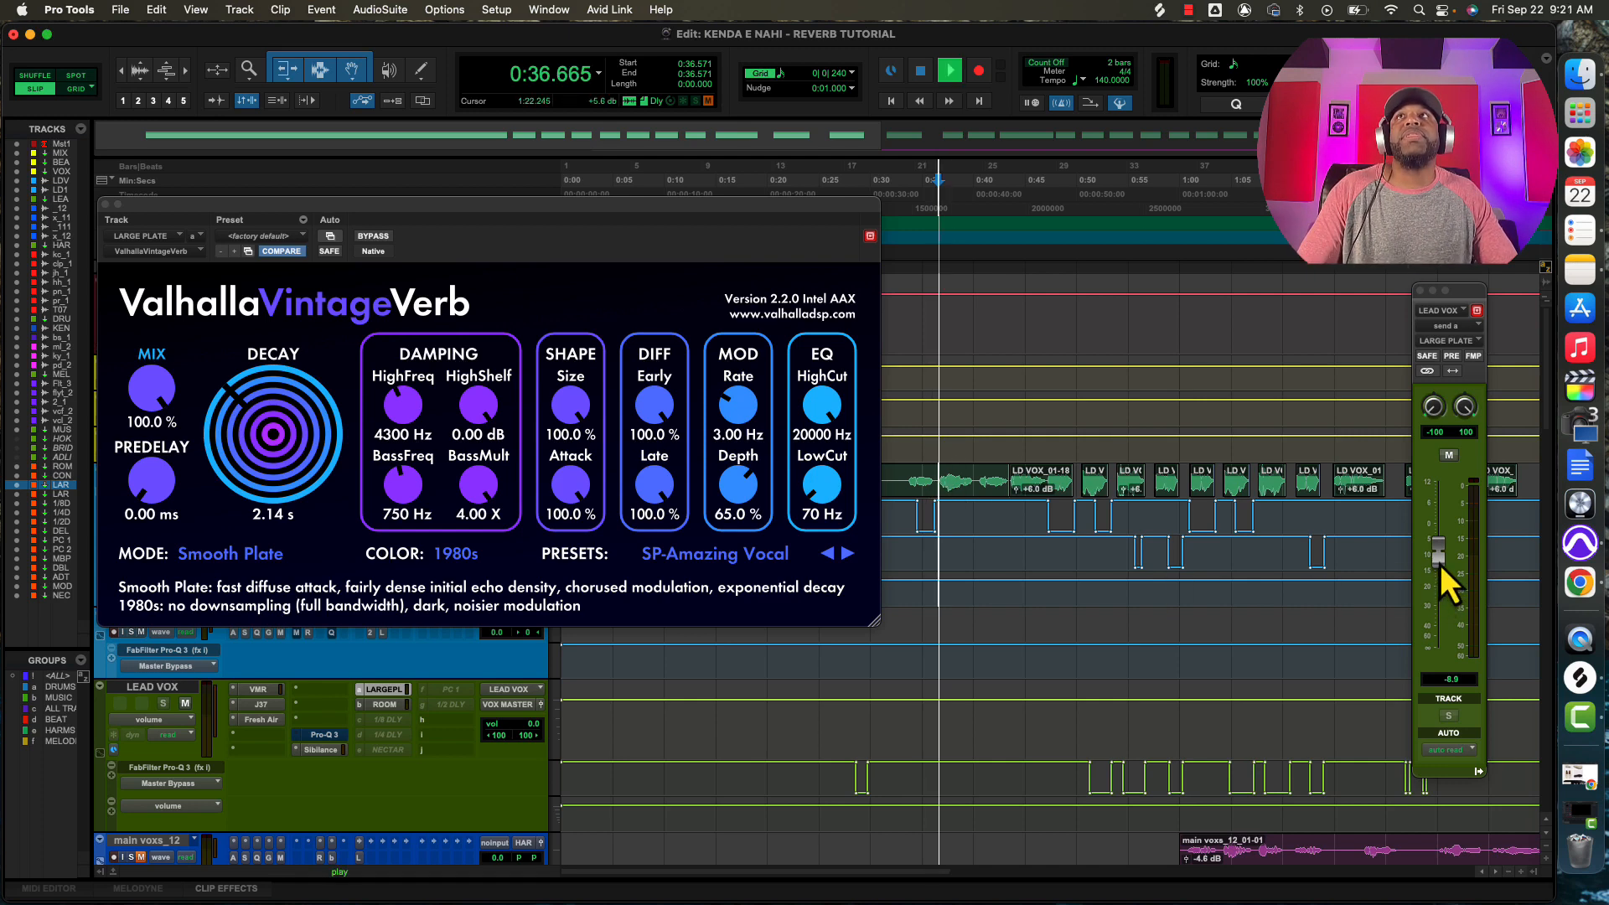
pyautogui.moveTo(1440, 570); pyautogui.dragTo(1437, 539)
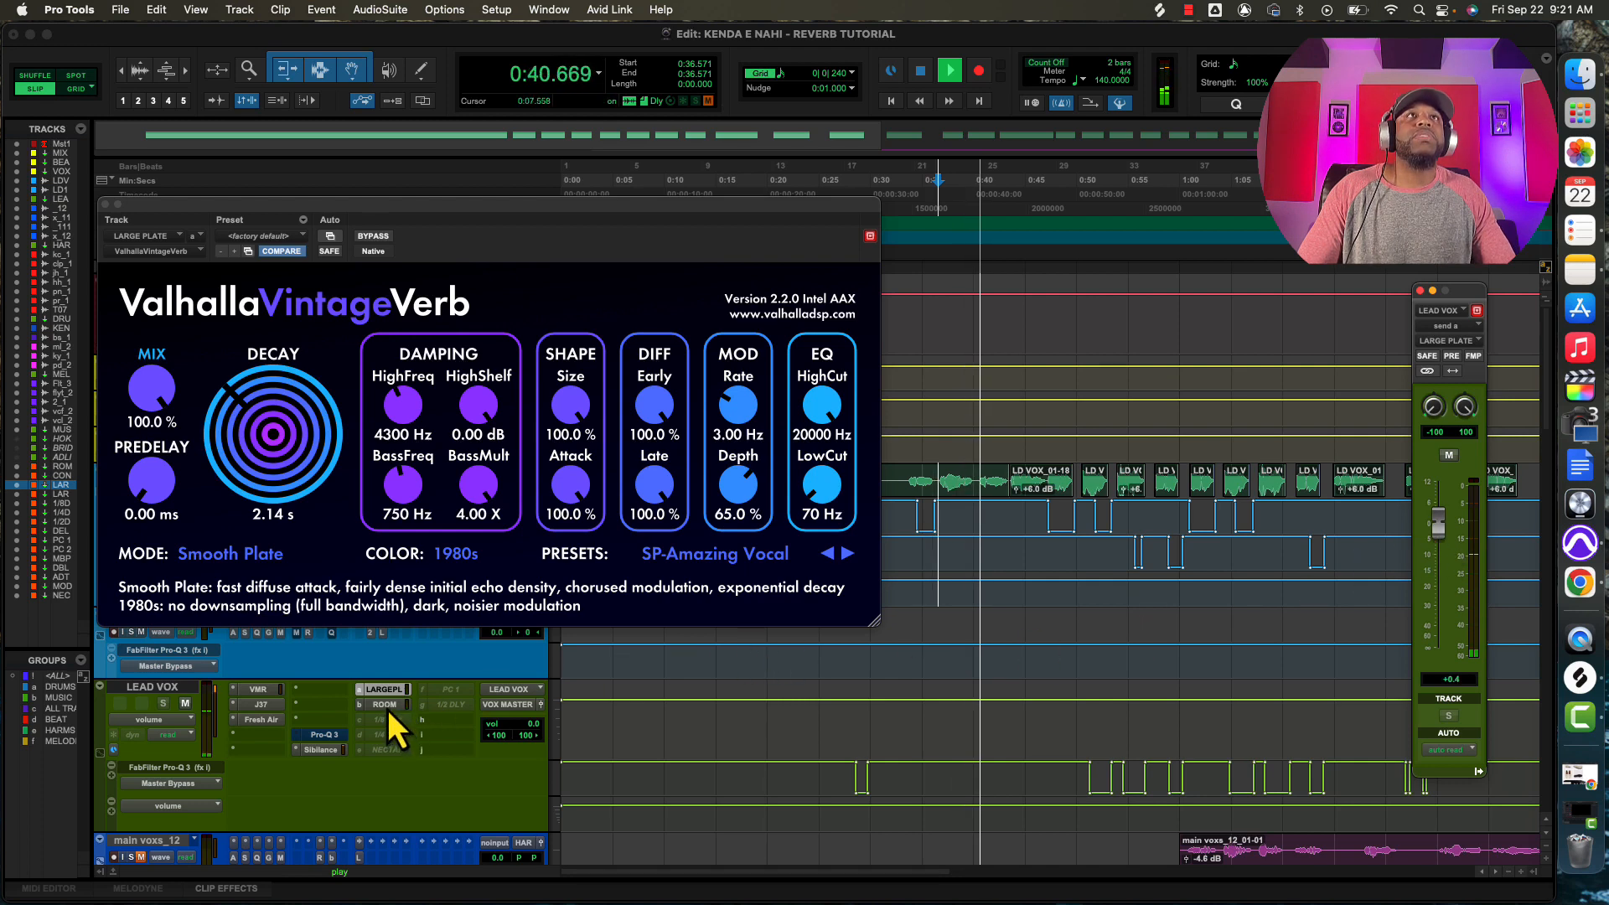
pyautogui.moveTo(1436, 545); pyautogui.dragTo(1437, 518)
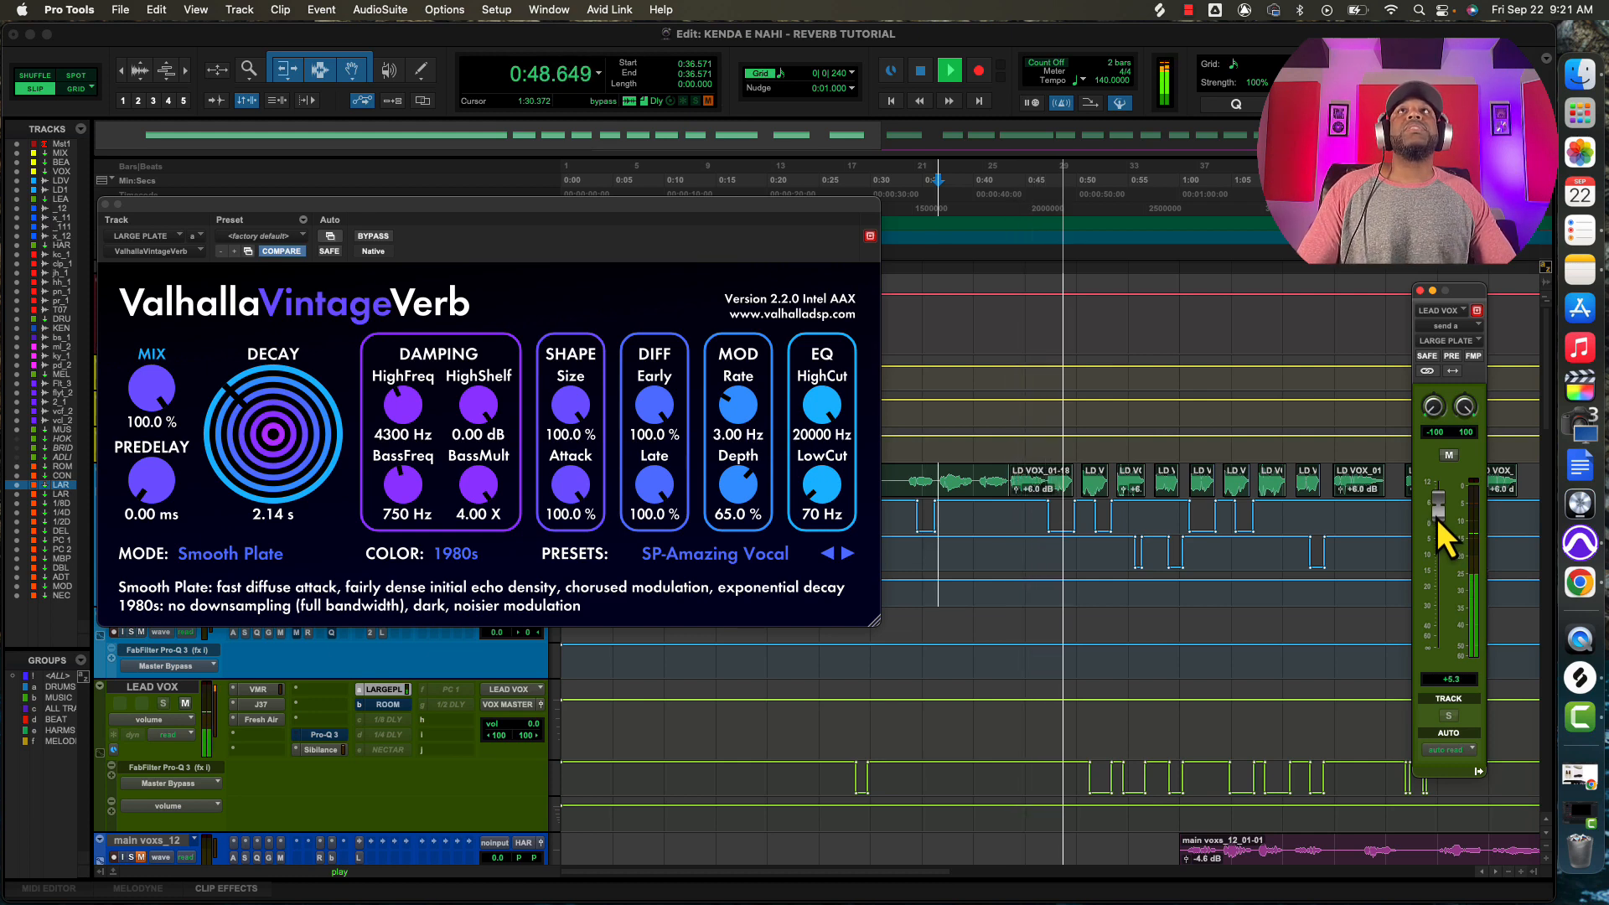
pyautogui.press('space')
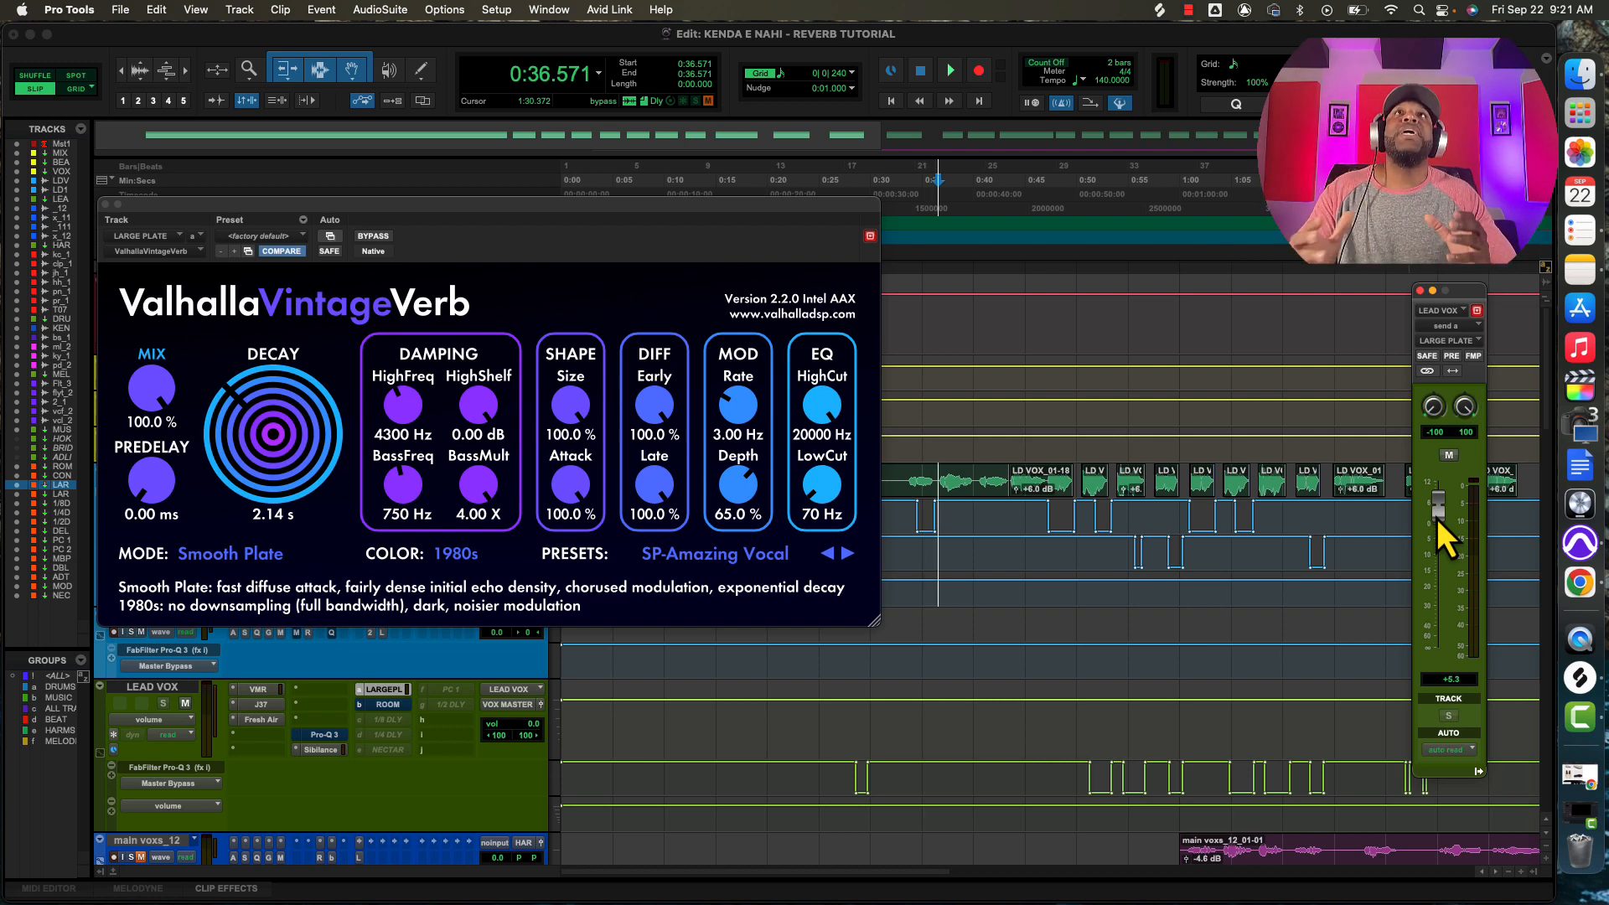
# Play the lead vocal from about 0:43.8 and try decay times of 3.58 s and 3.05 s before restoring 2.14 s.
pyautogui.click(1047, 446)
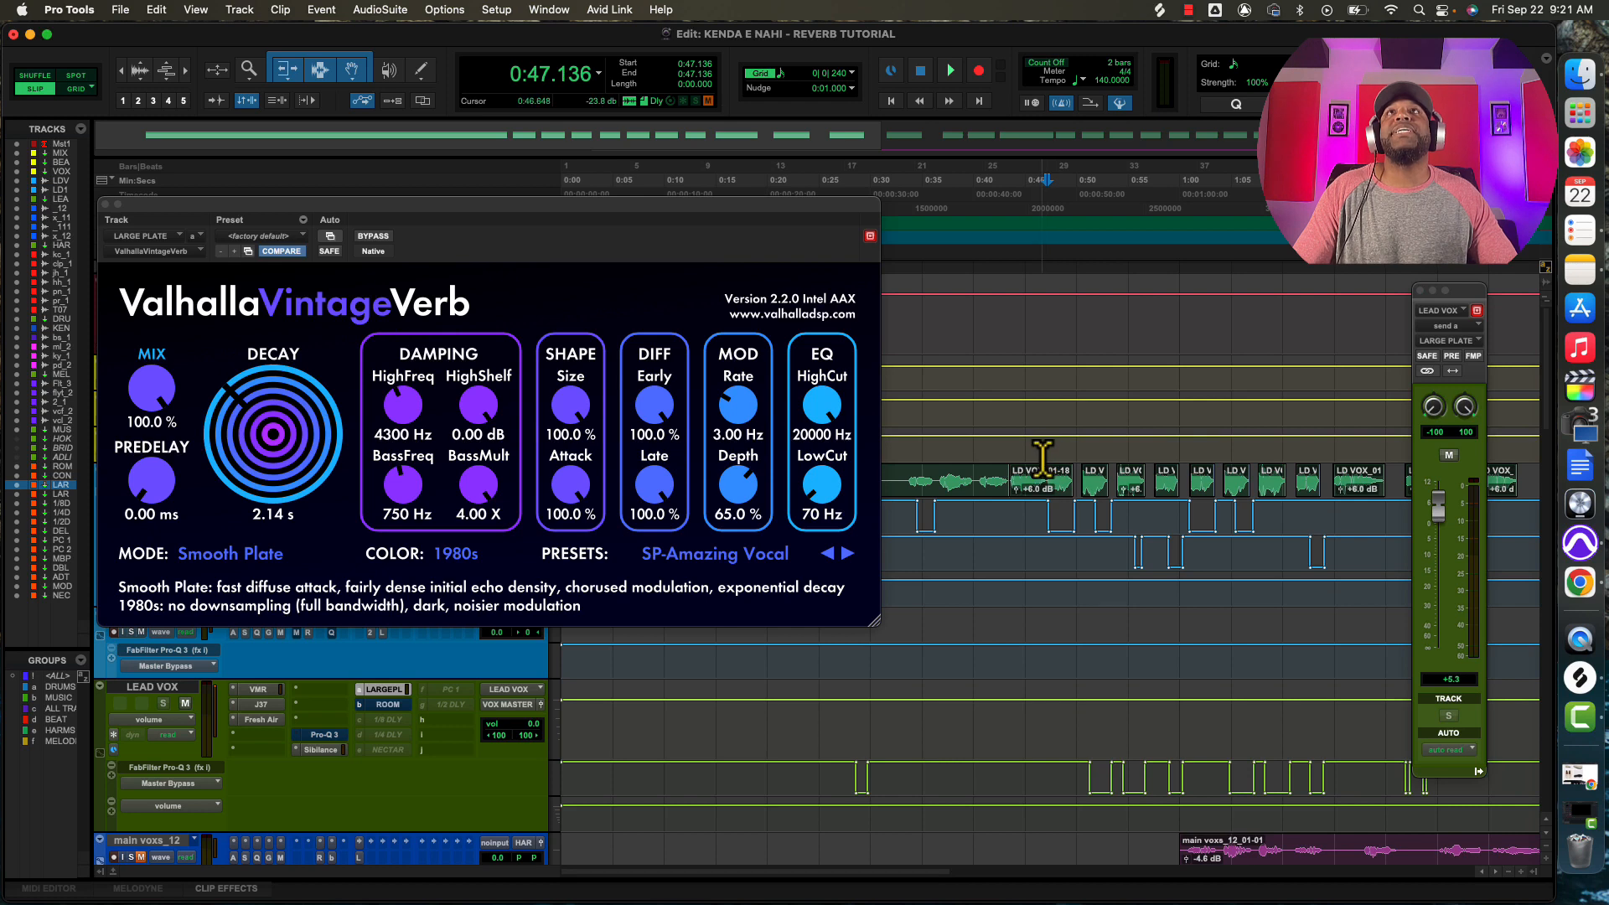
pyautogui.click(1014, 449)
pyautogui.press('space')
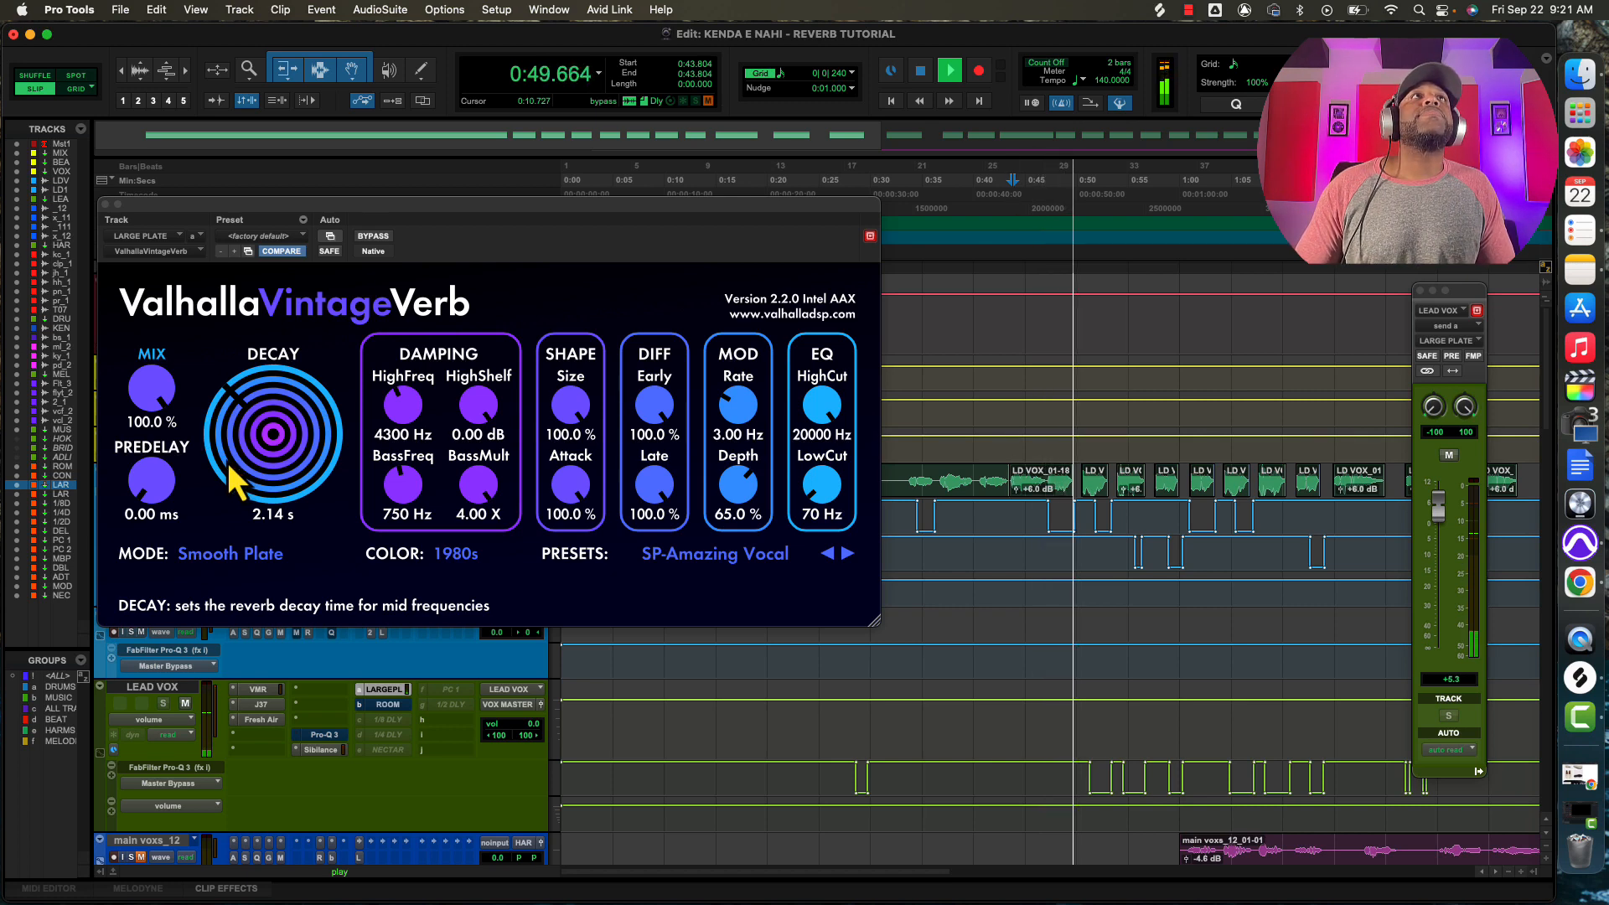
pyautogui.scroll(10, 231, 466)
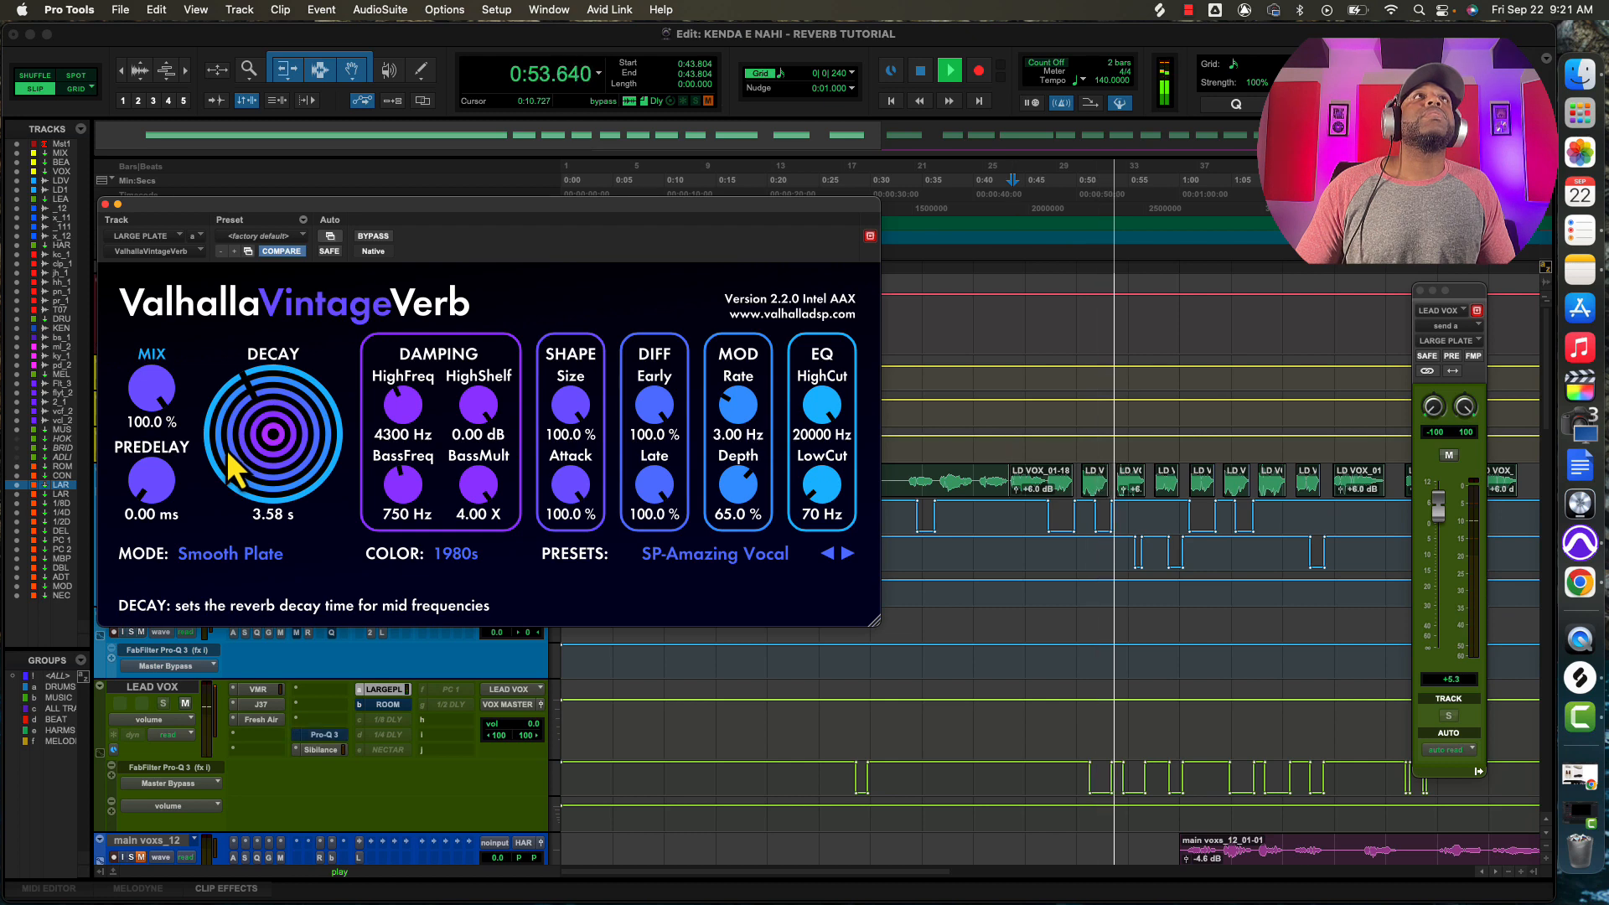
pyautogui.scroll(-2, 232, 466)
pyautogui.scroll(-4, 230, 466)
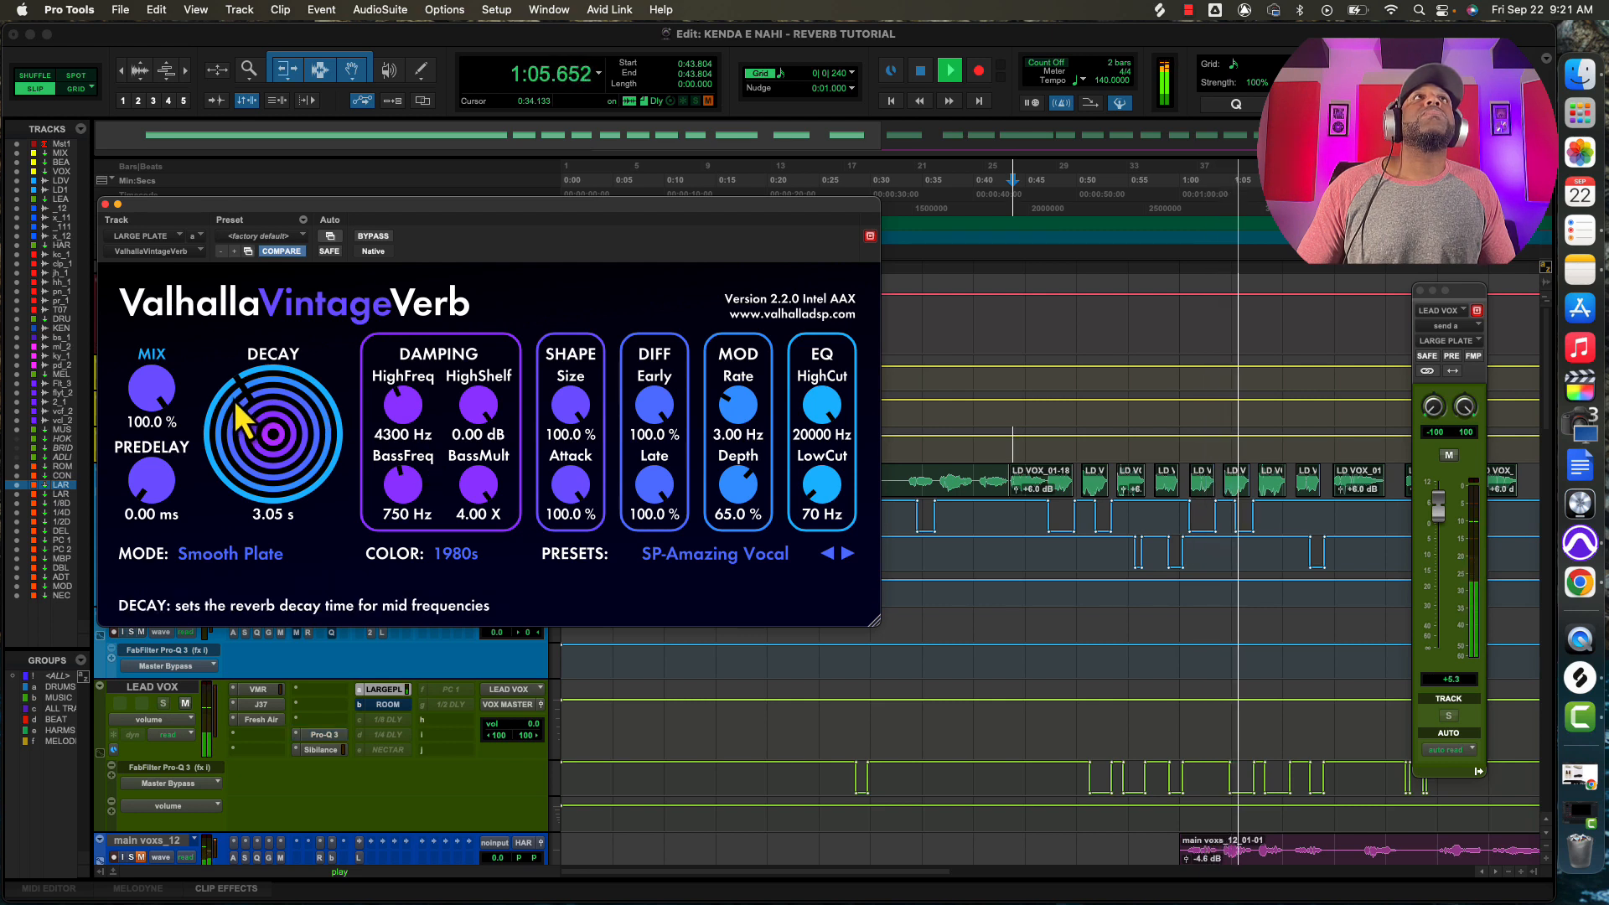
pyautogui.moveTo(234, 400); pyautogui.dragTo(229, 409)
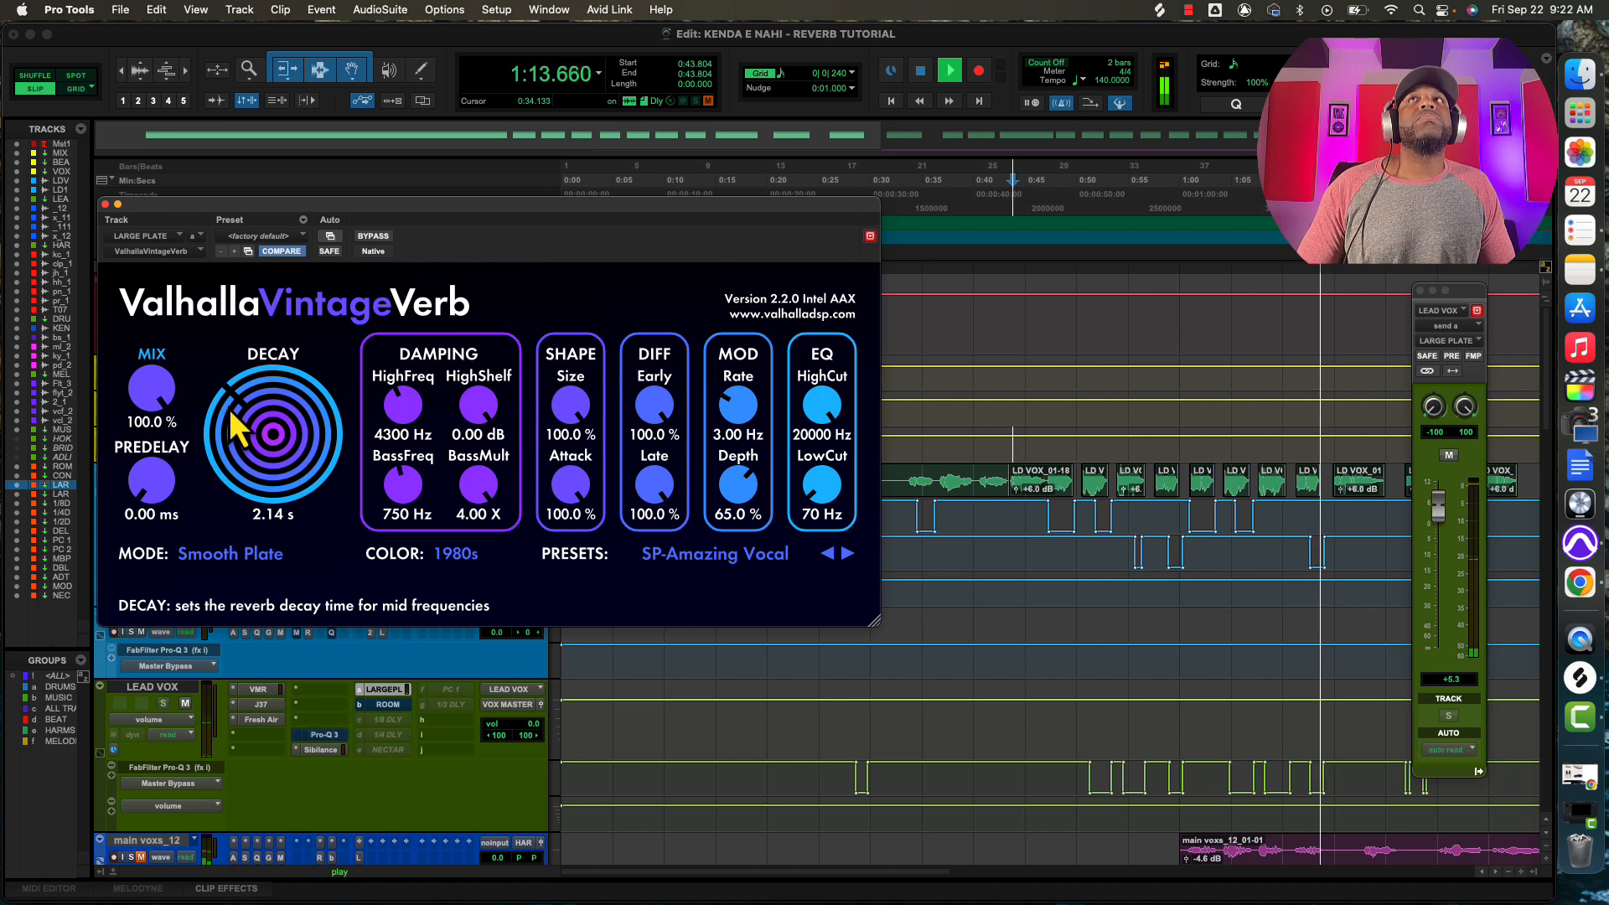
pyautogui.press('space')
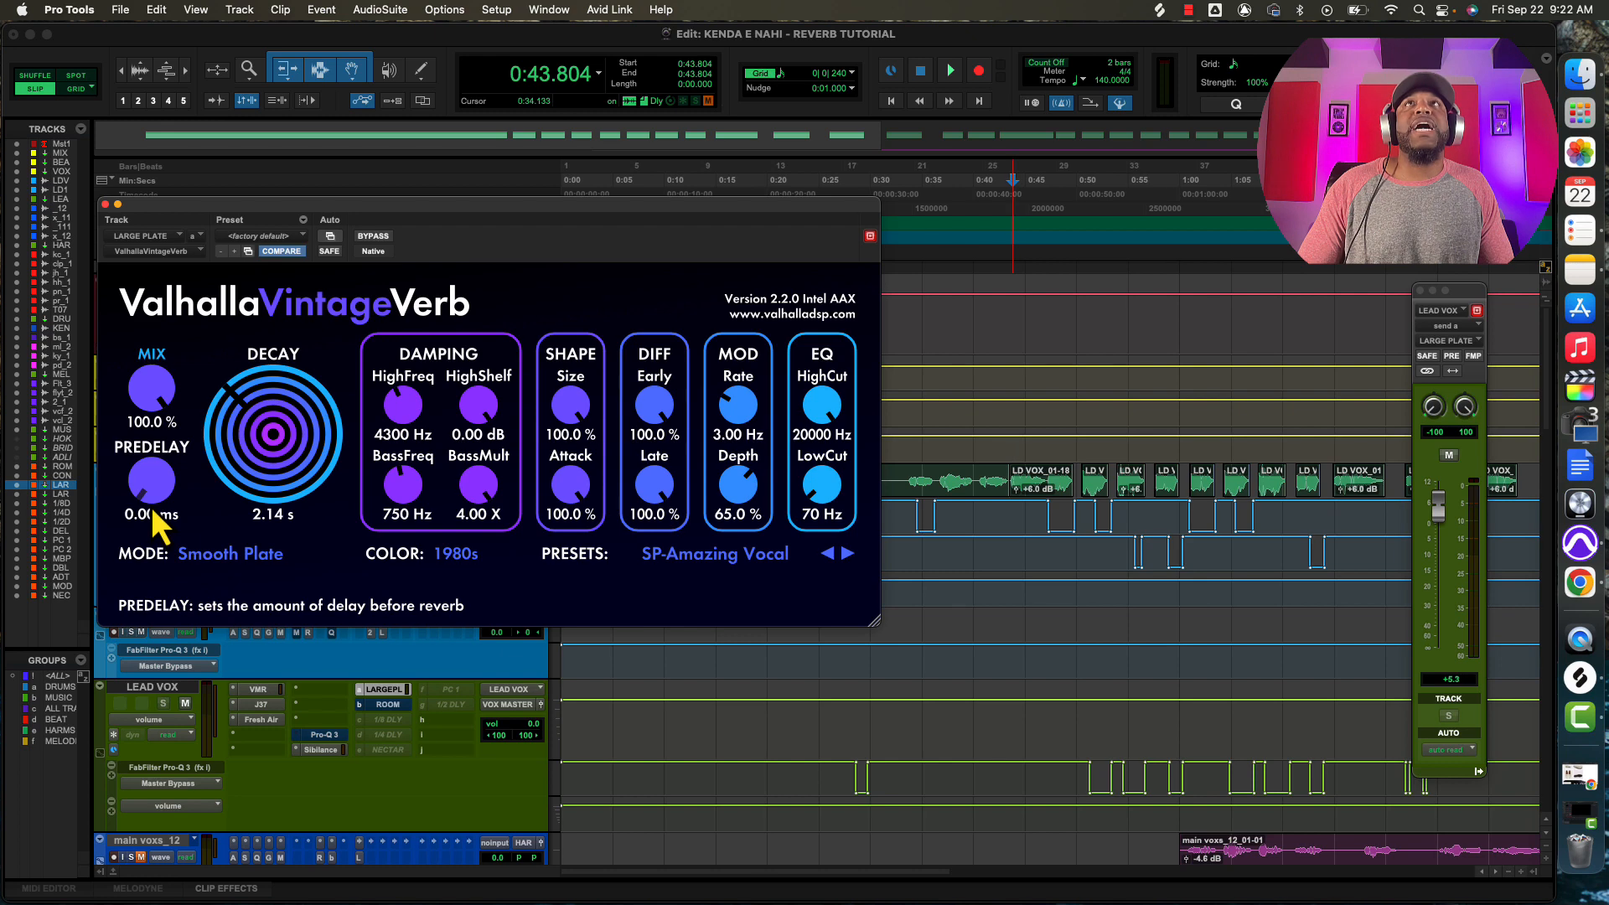
# Play the vocal again and try a reverb predelay of 0.21 ms.
pyautogui.press('space')
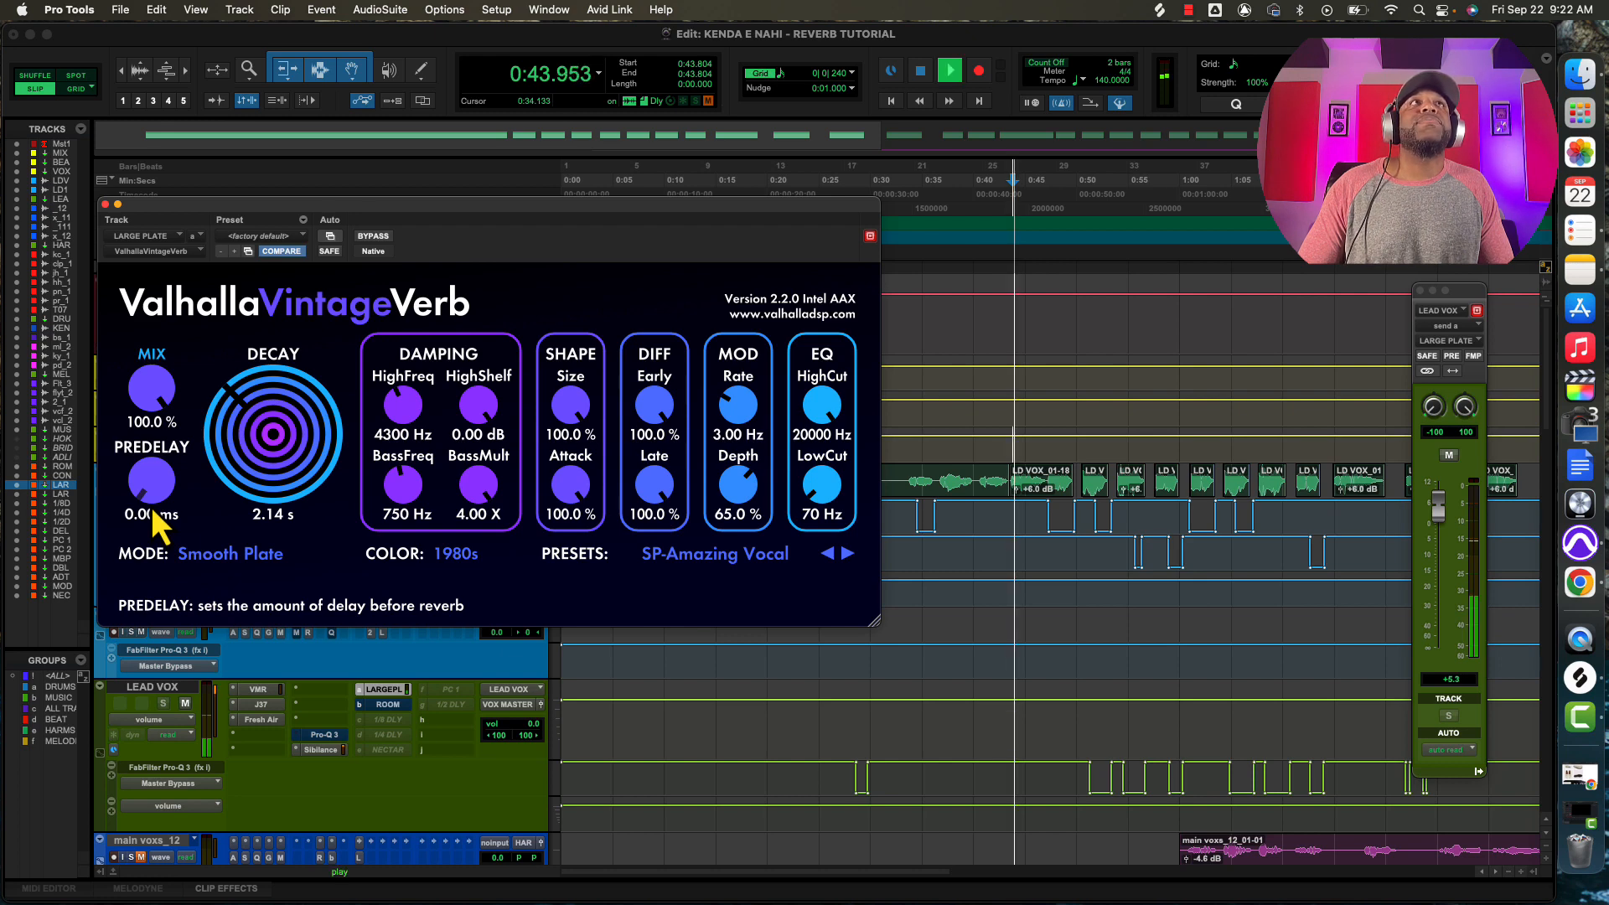
pyautogui.click(143, 514)
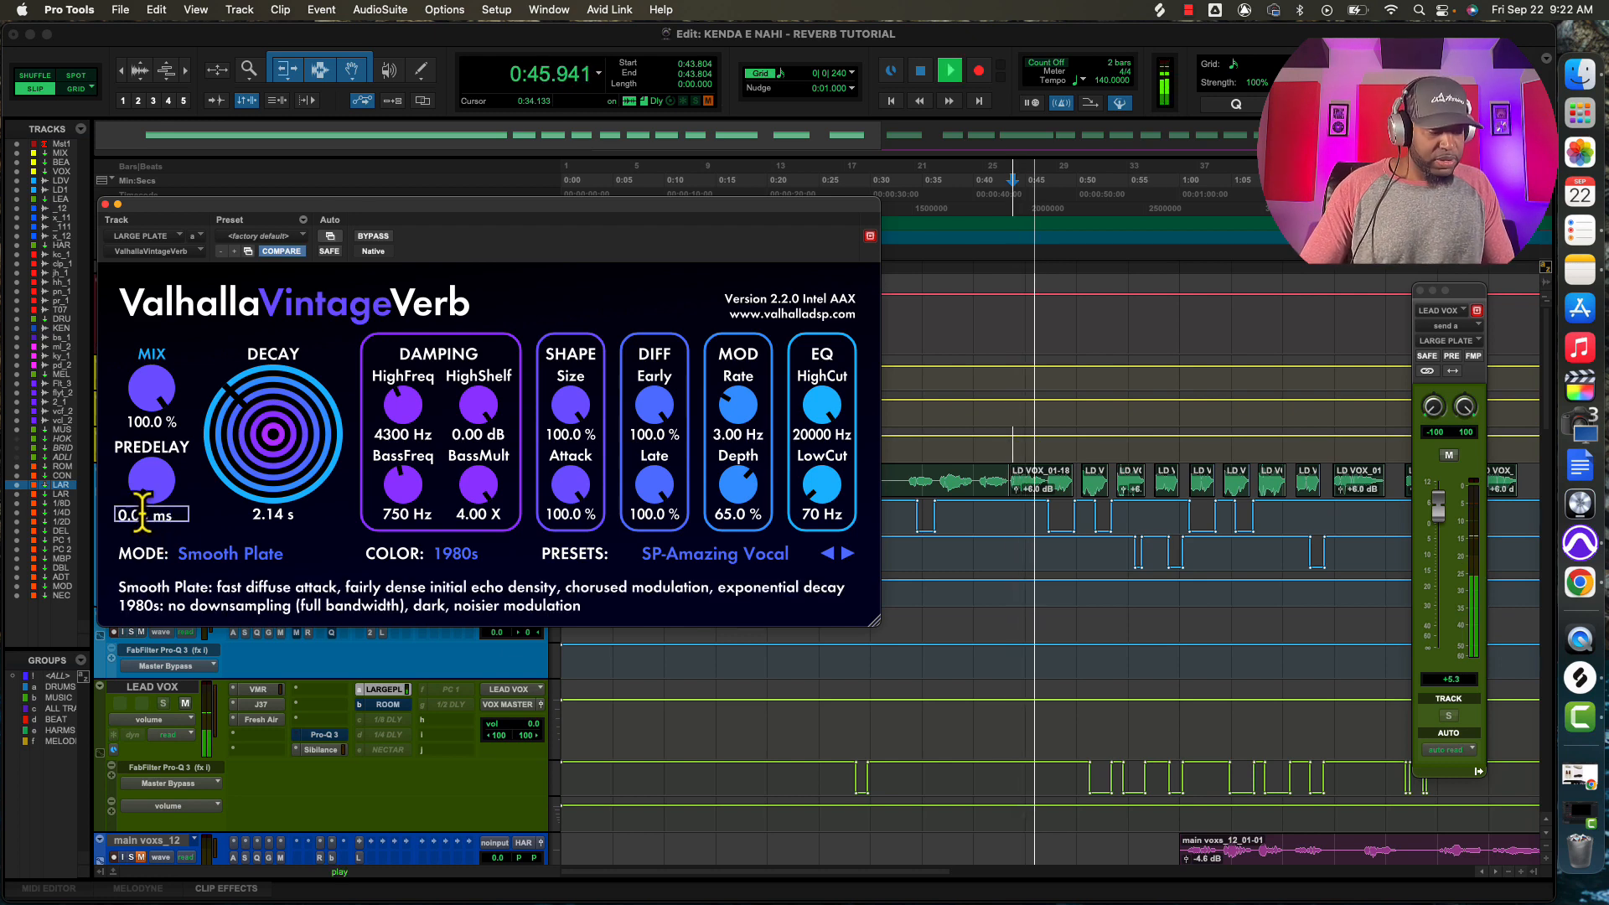
pyautogui.press('BackSpace')
pyautogui.press('BackSpace')
pyautogui.write('20')
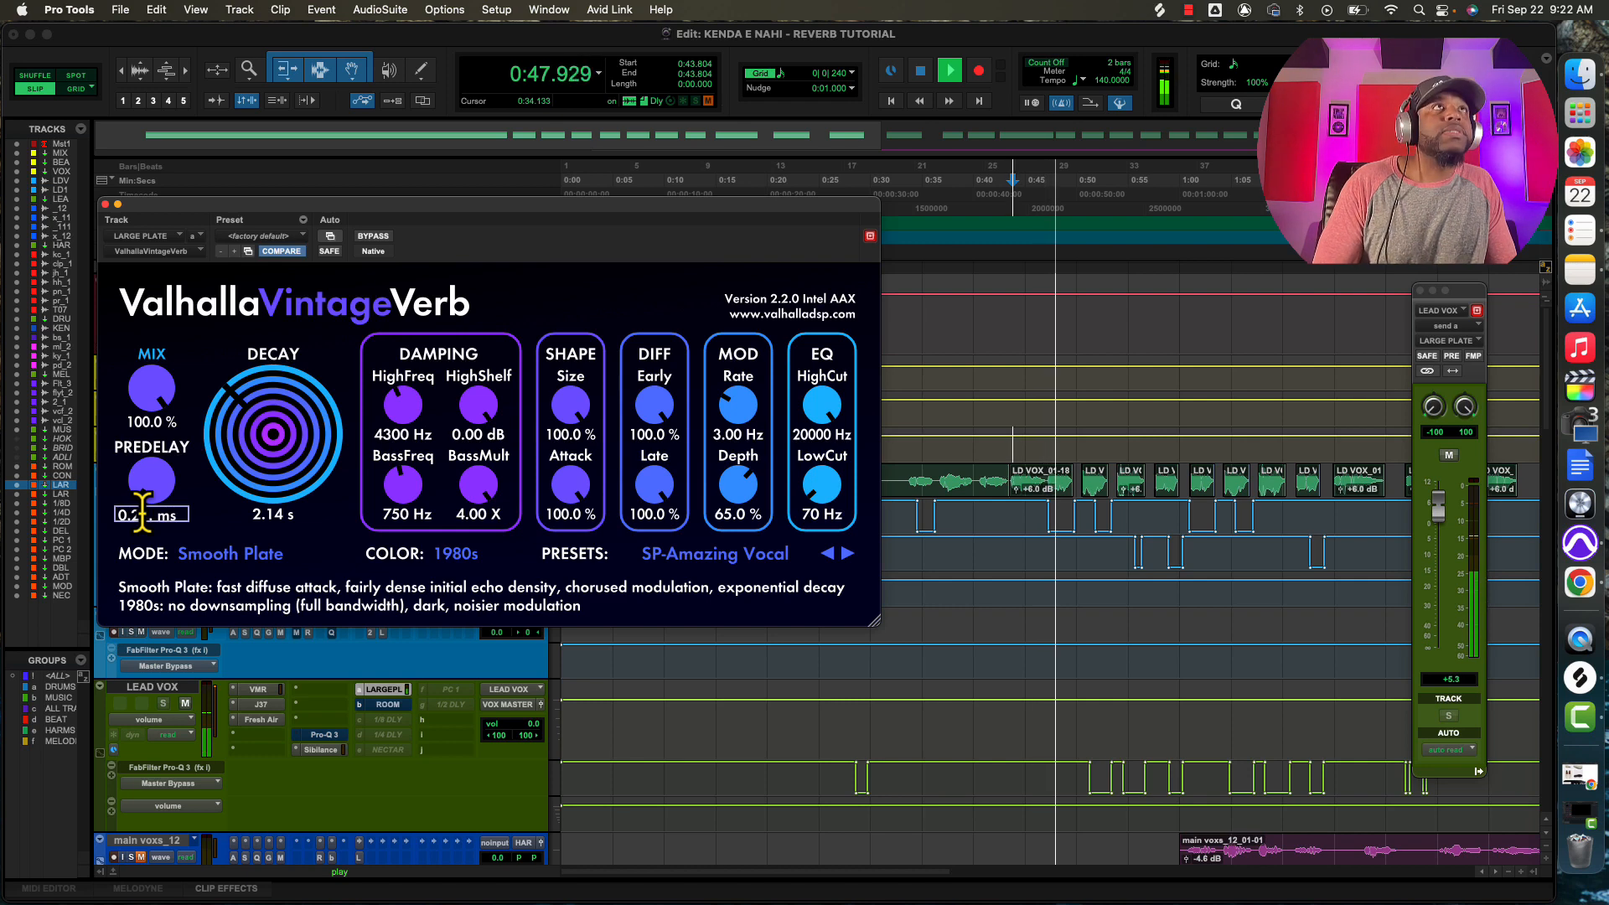
pyautogui.write('4')
pyautogui.press('Return')
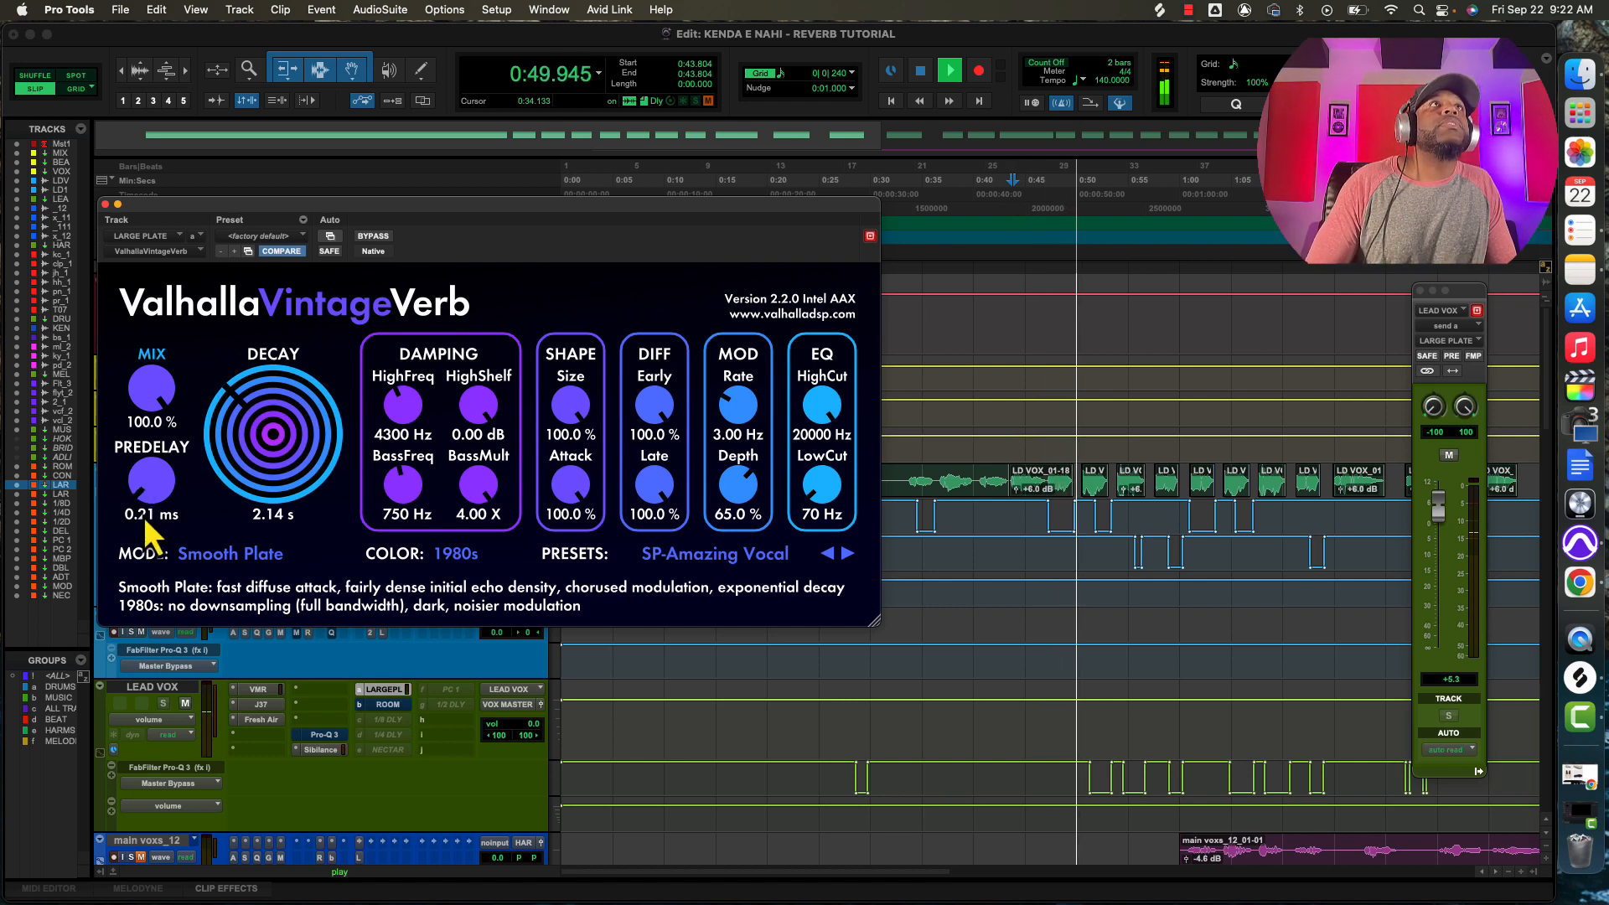
# Set the reverb's predelay to 21.4 ms during playback.
pyautogui.click(148, 514)
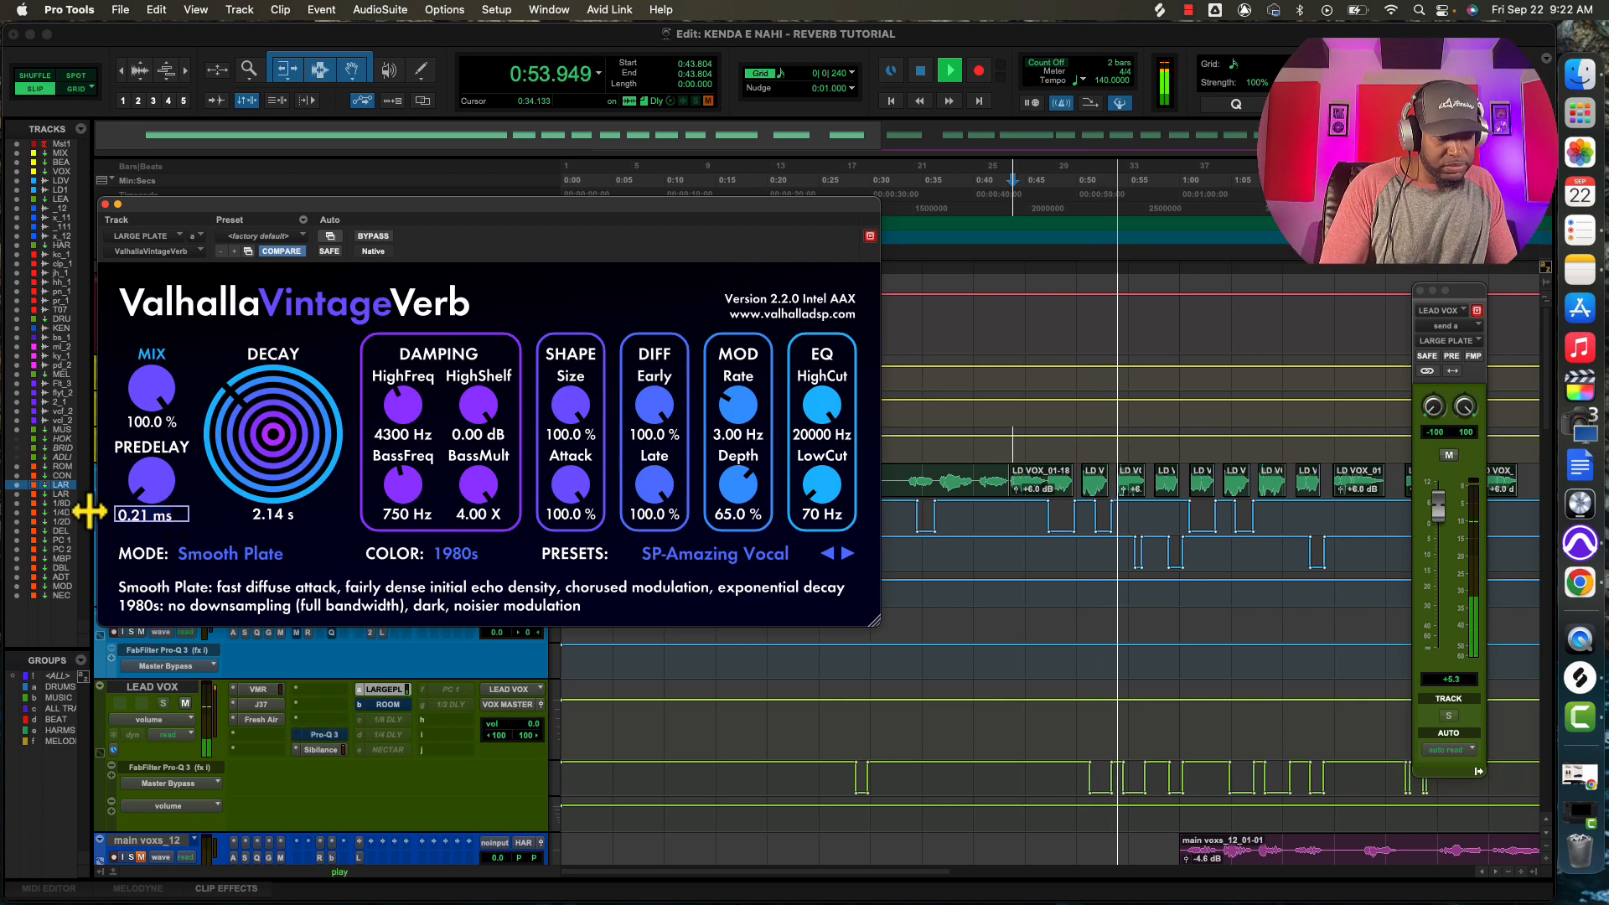
pyautogui.write('21.4')
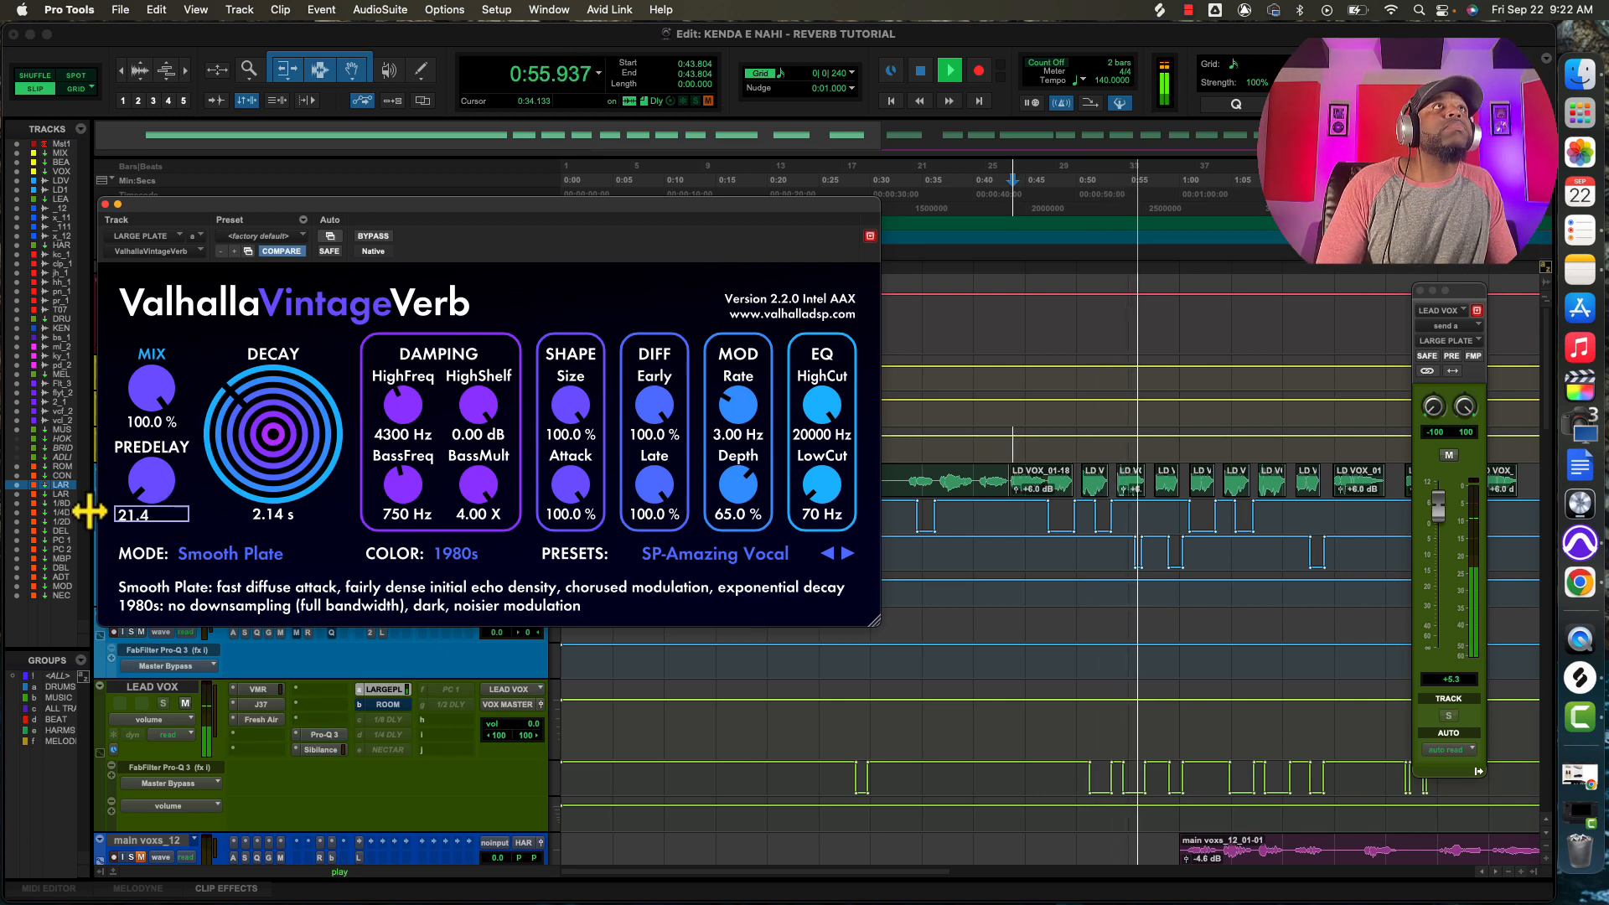
pyautogui.press('Return')
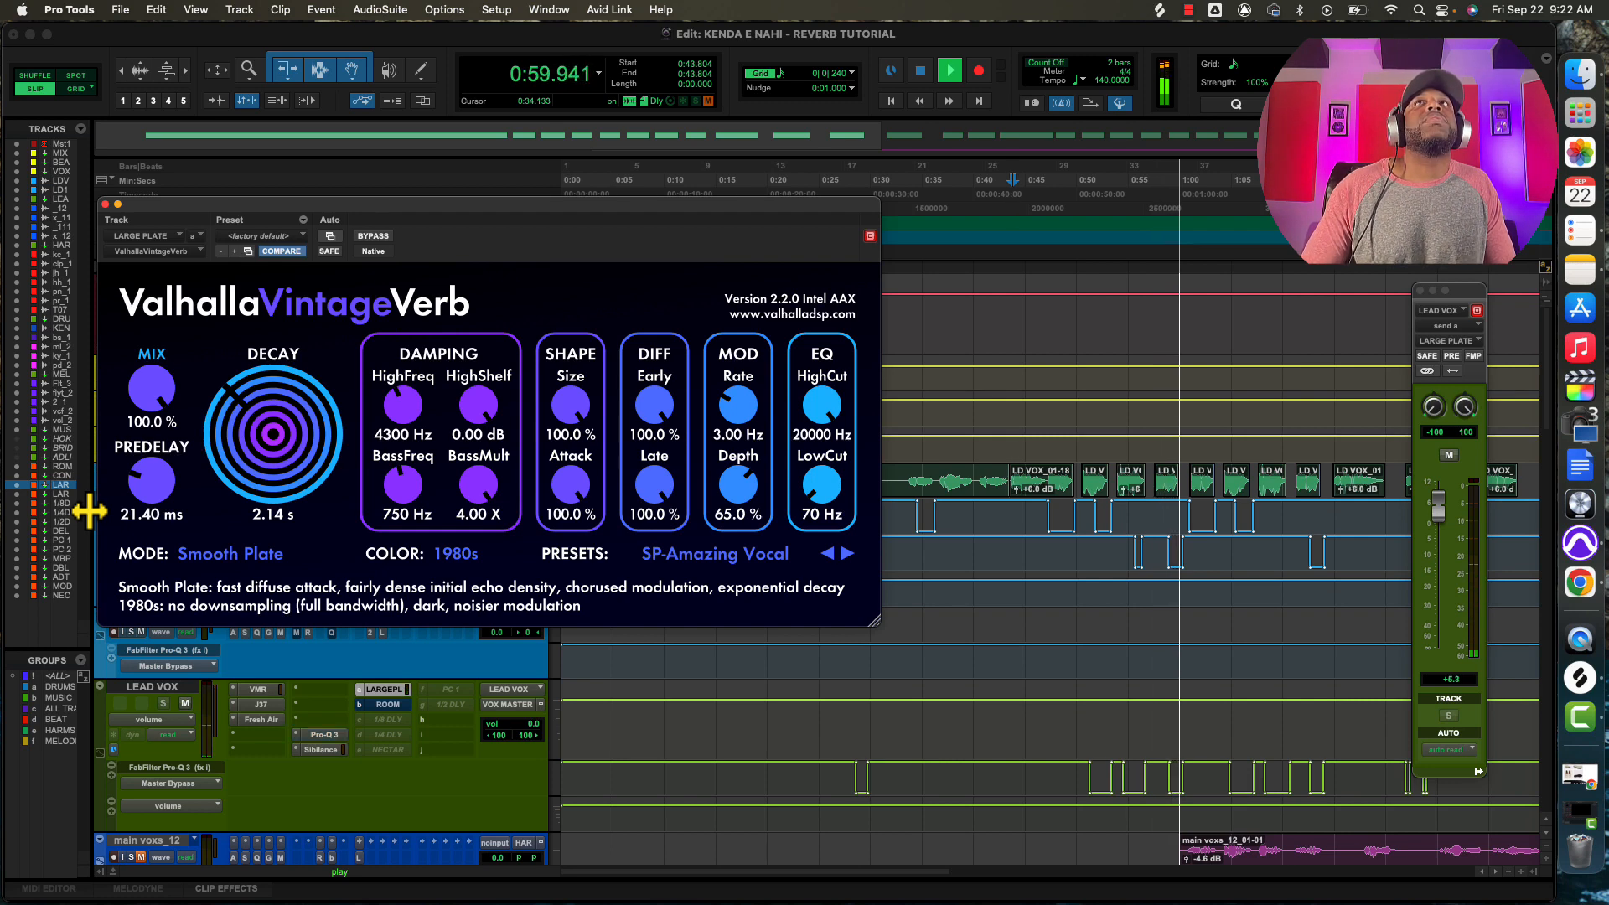
# Set the reverb's decay time to 4.28 s.
pyautogui.click(265, 513)
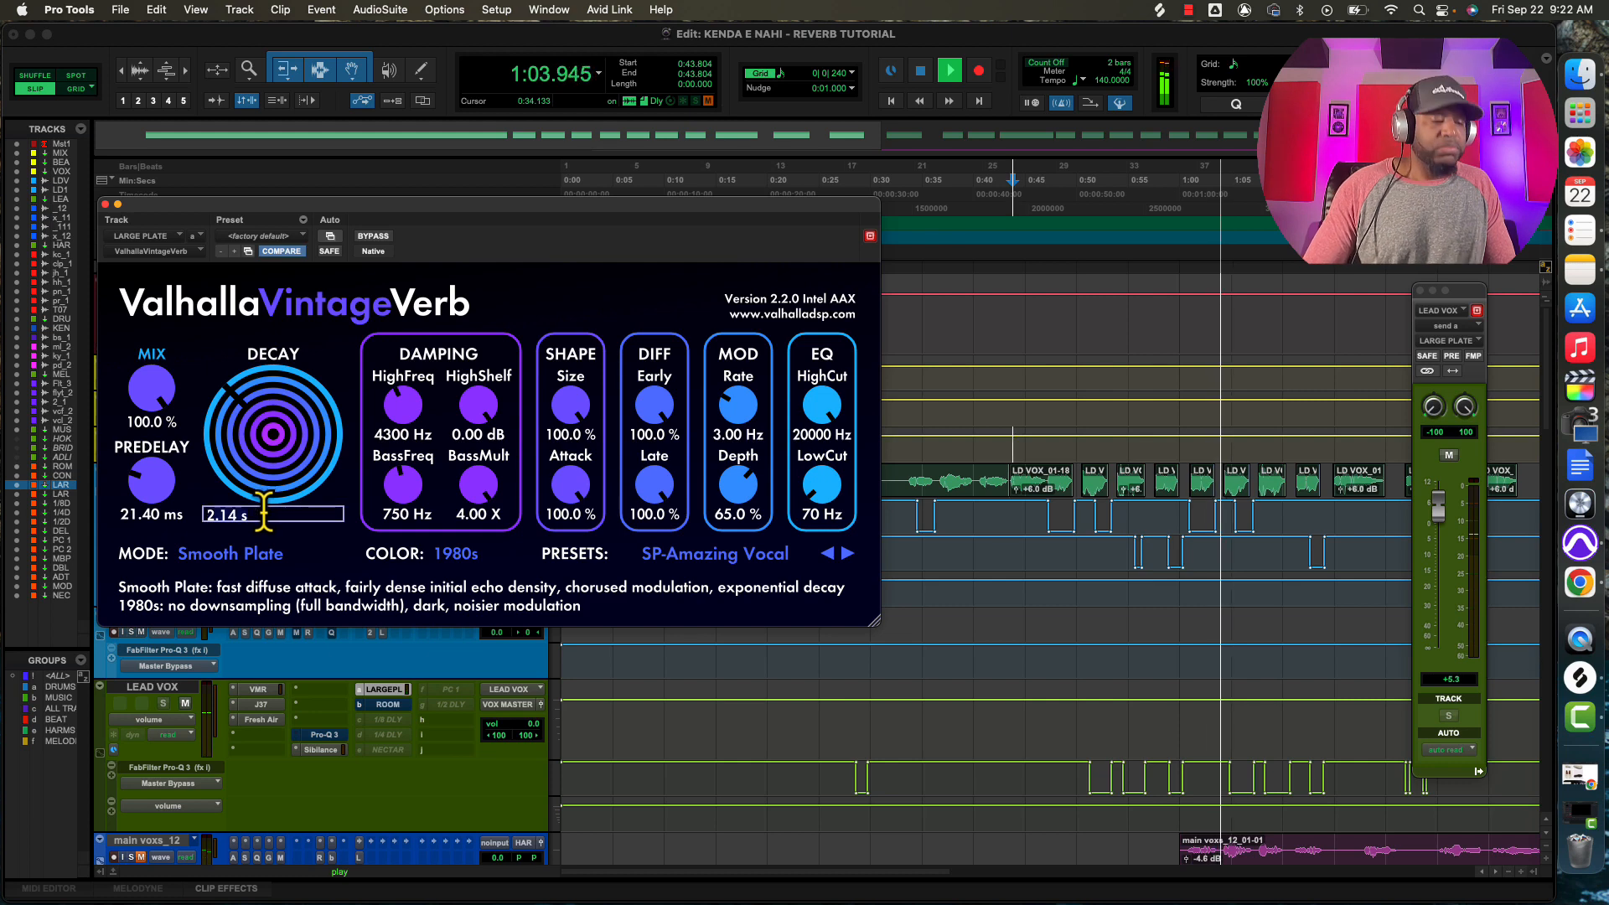
pyautogui.write('4')
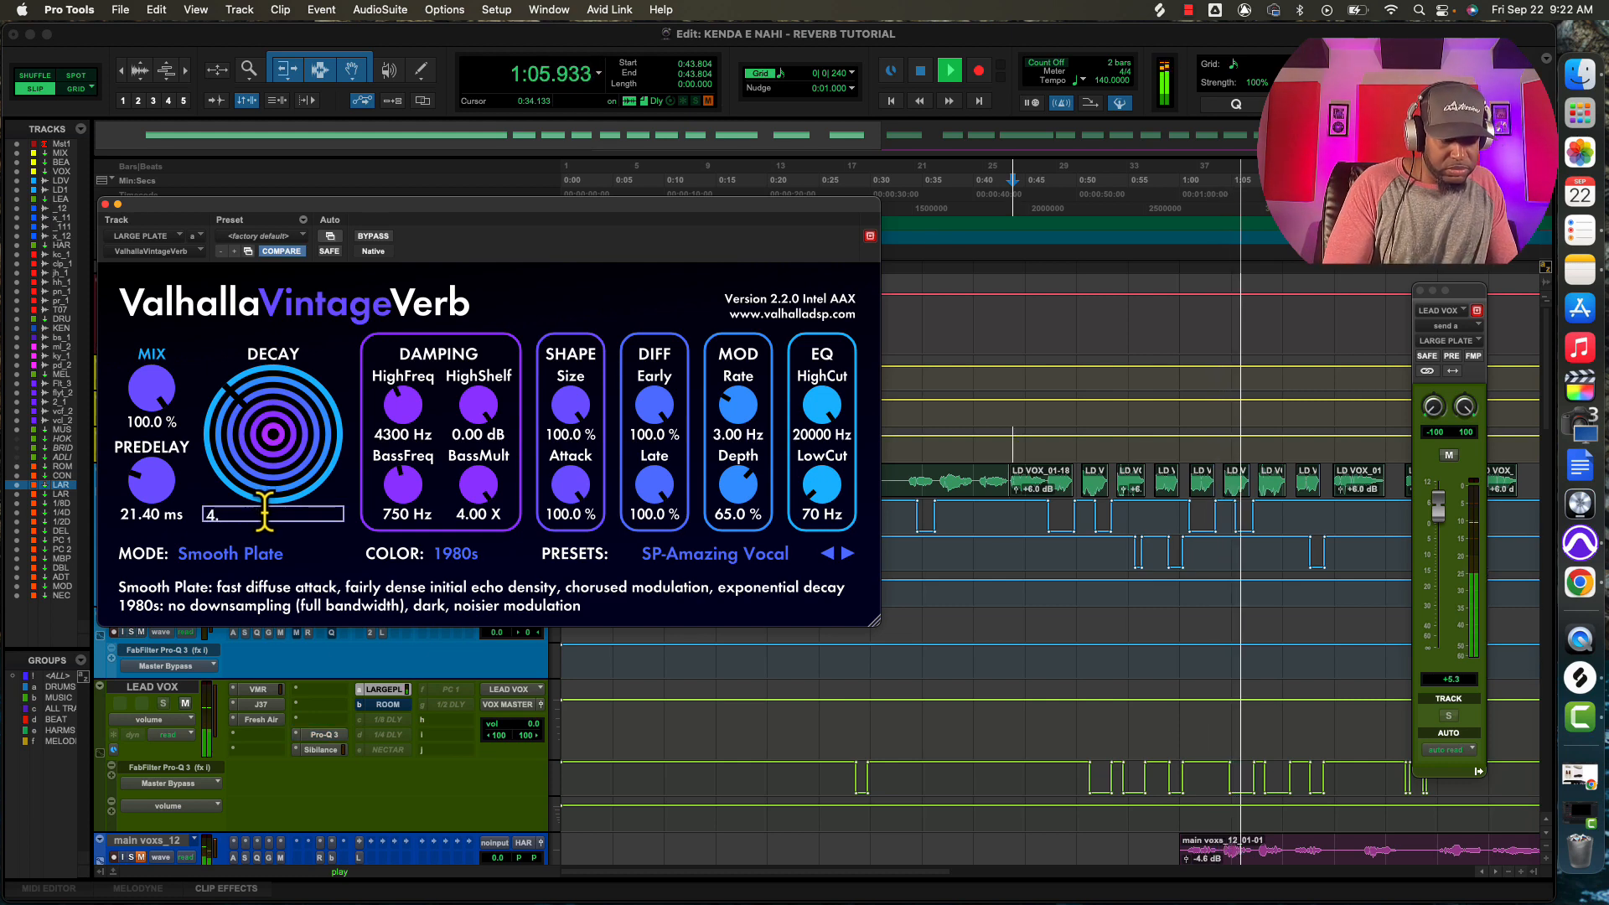
pyautogui.write('.28')
pyautogui.press('Return')
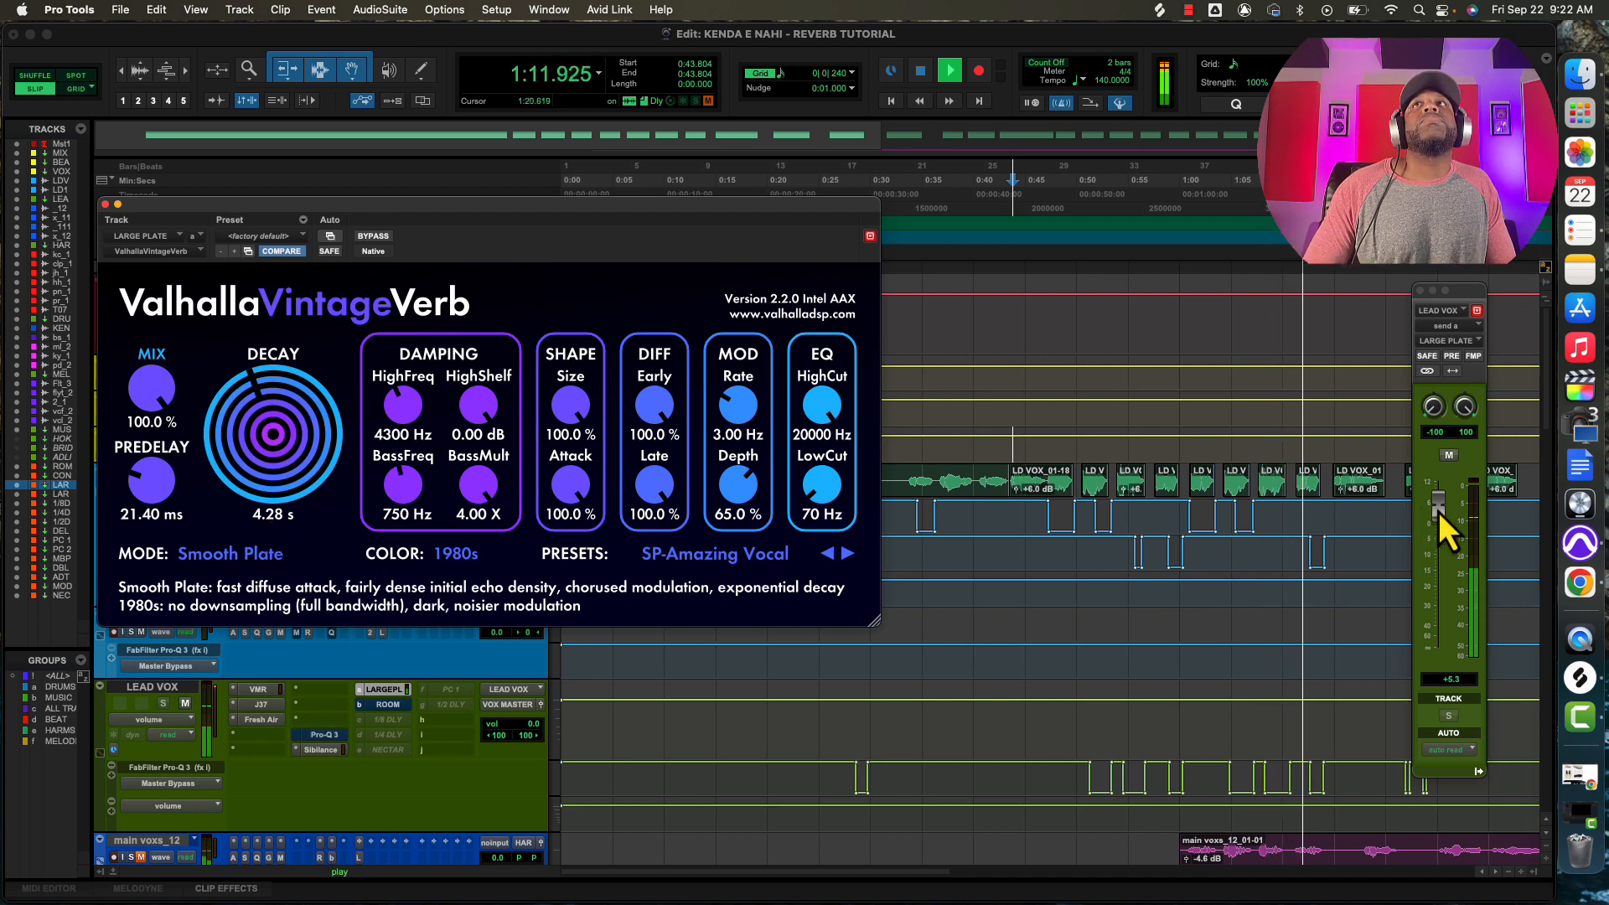
# Lower the LEAD VOX send to LARGE PLATE to -6.5 dB and raise the reverb's predelay to 42.25 ms.
pyautogui.moveTo(1439, 515); pyautogui.dragTo(1442, 562)
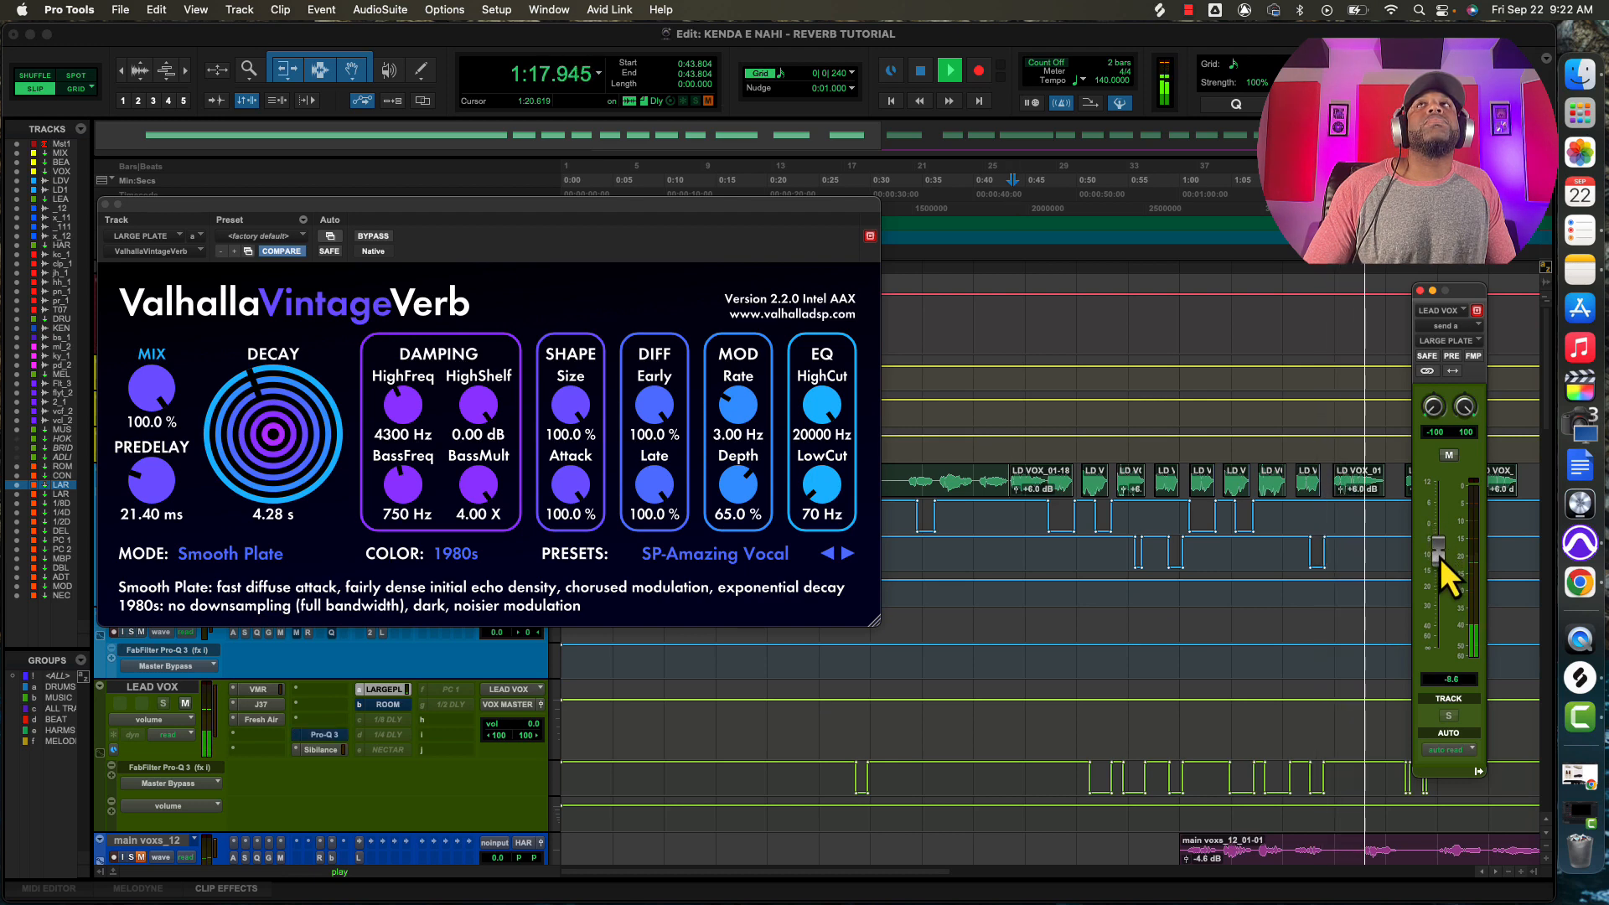
pyautogui.moveTo(1440, 558); pyautogui.dragTo(1435, 549)
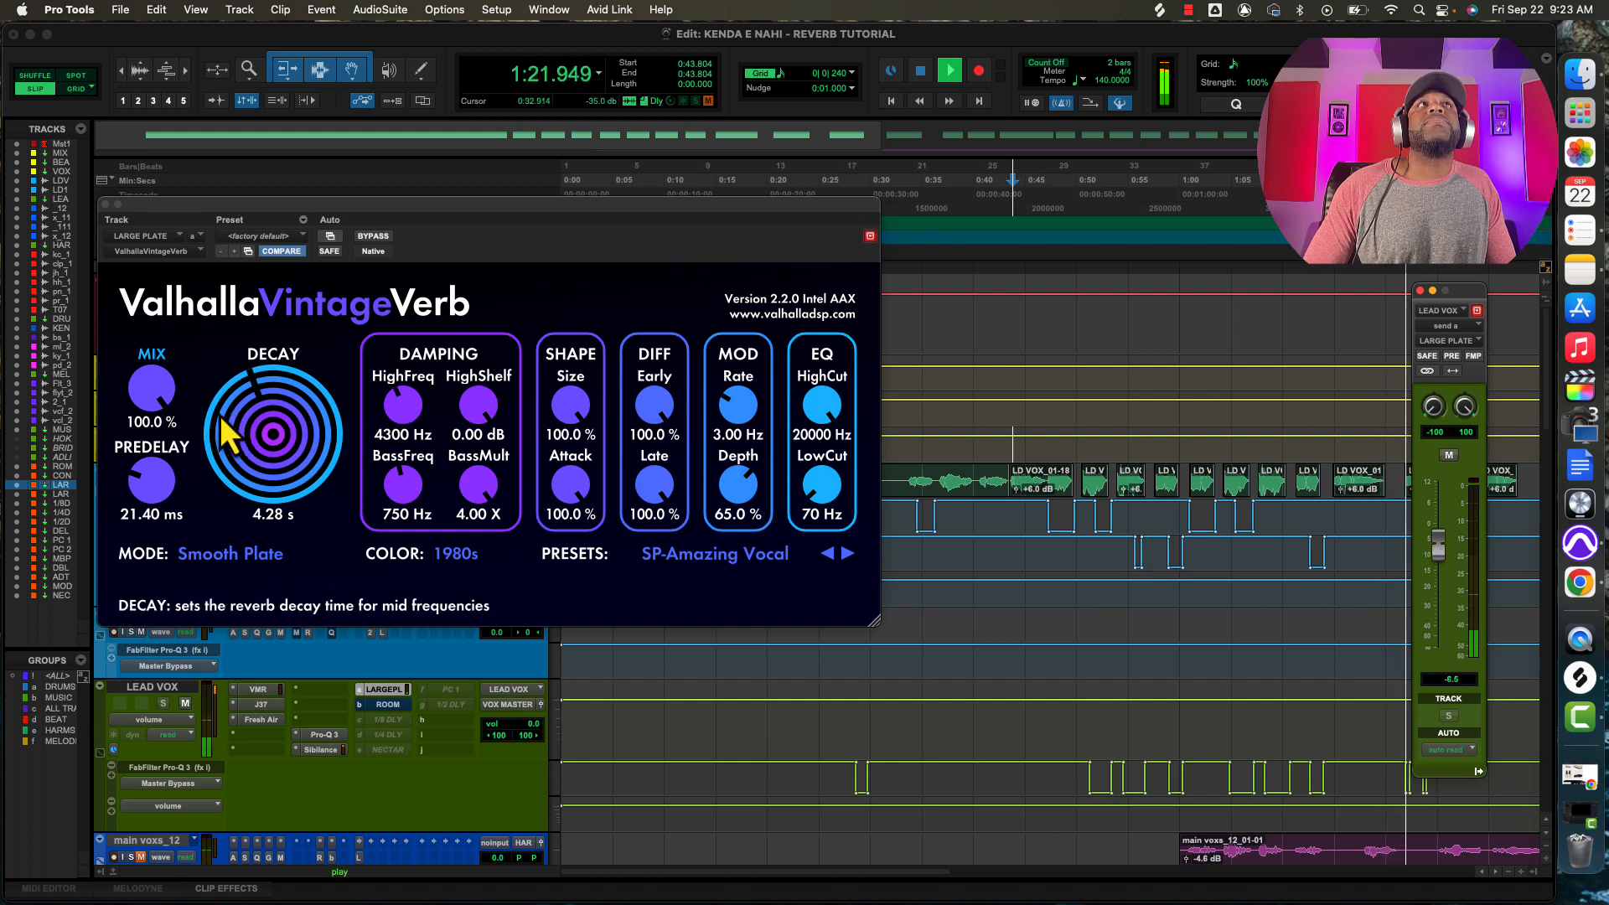
pyautogui.moveTo(135, 491); pyautogui.dragTo(132, 470)
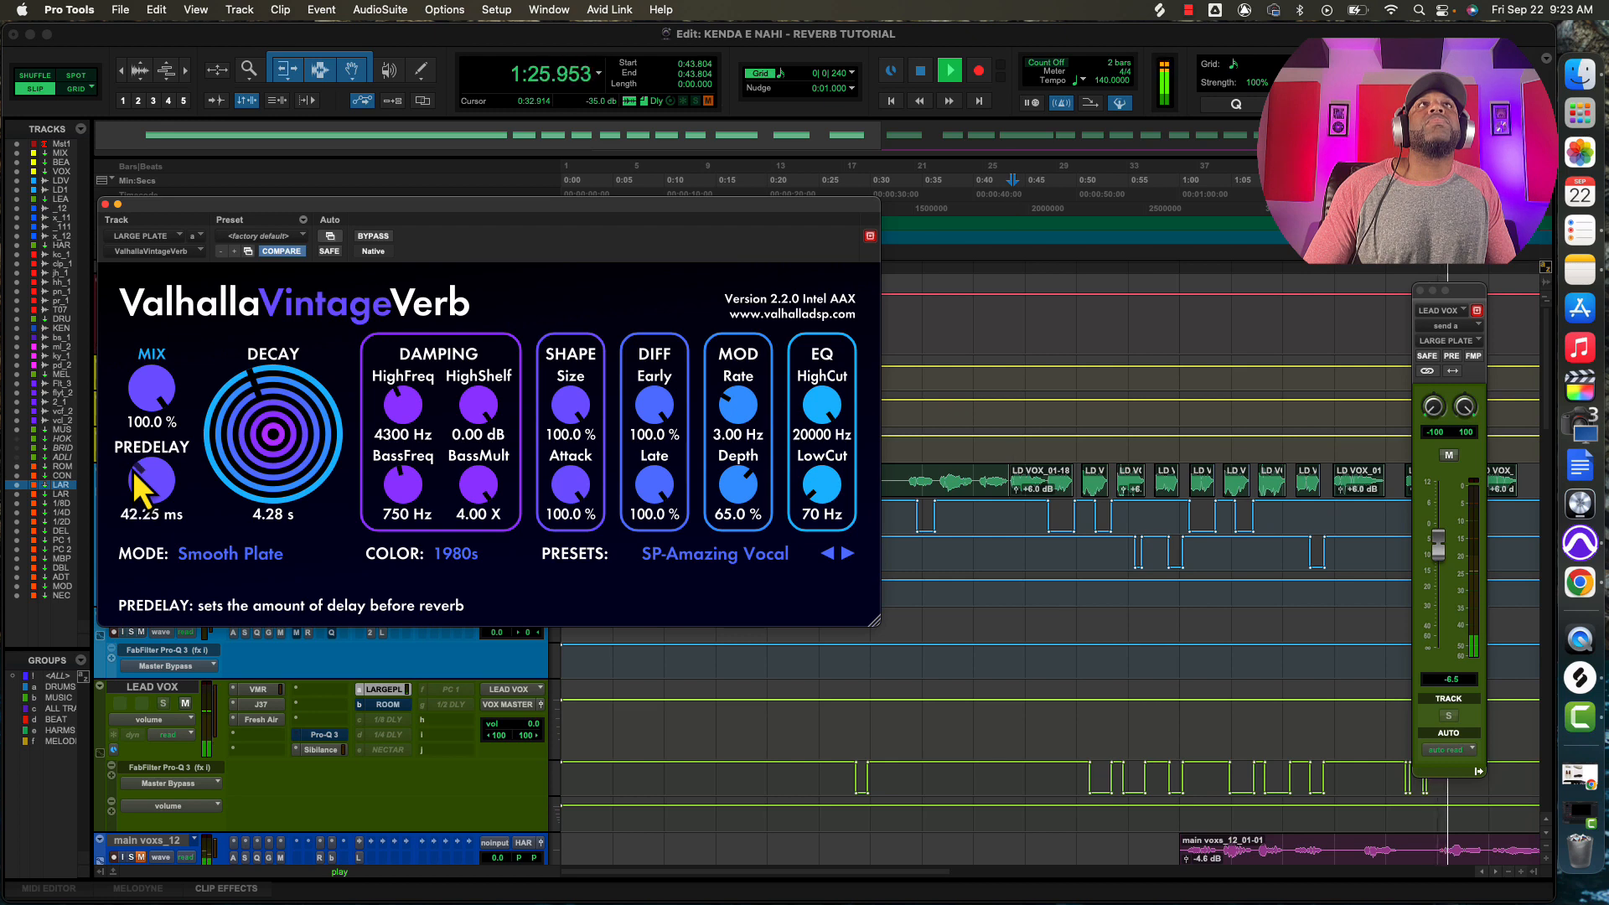
# Stop playback and replay the lead vocal from about 0:40.1 to audition the reverb.
pyautogui.press('space')
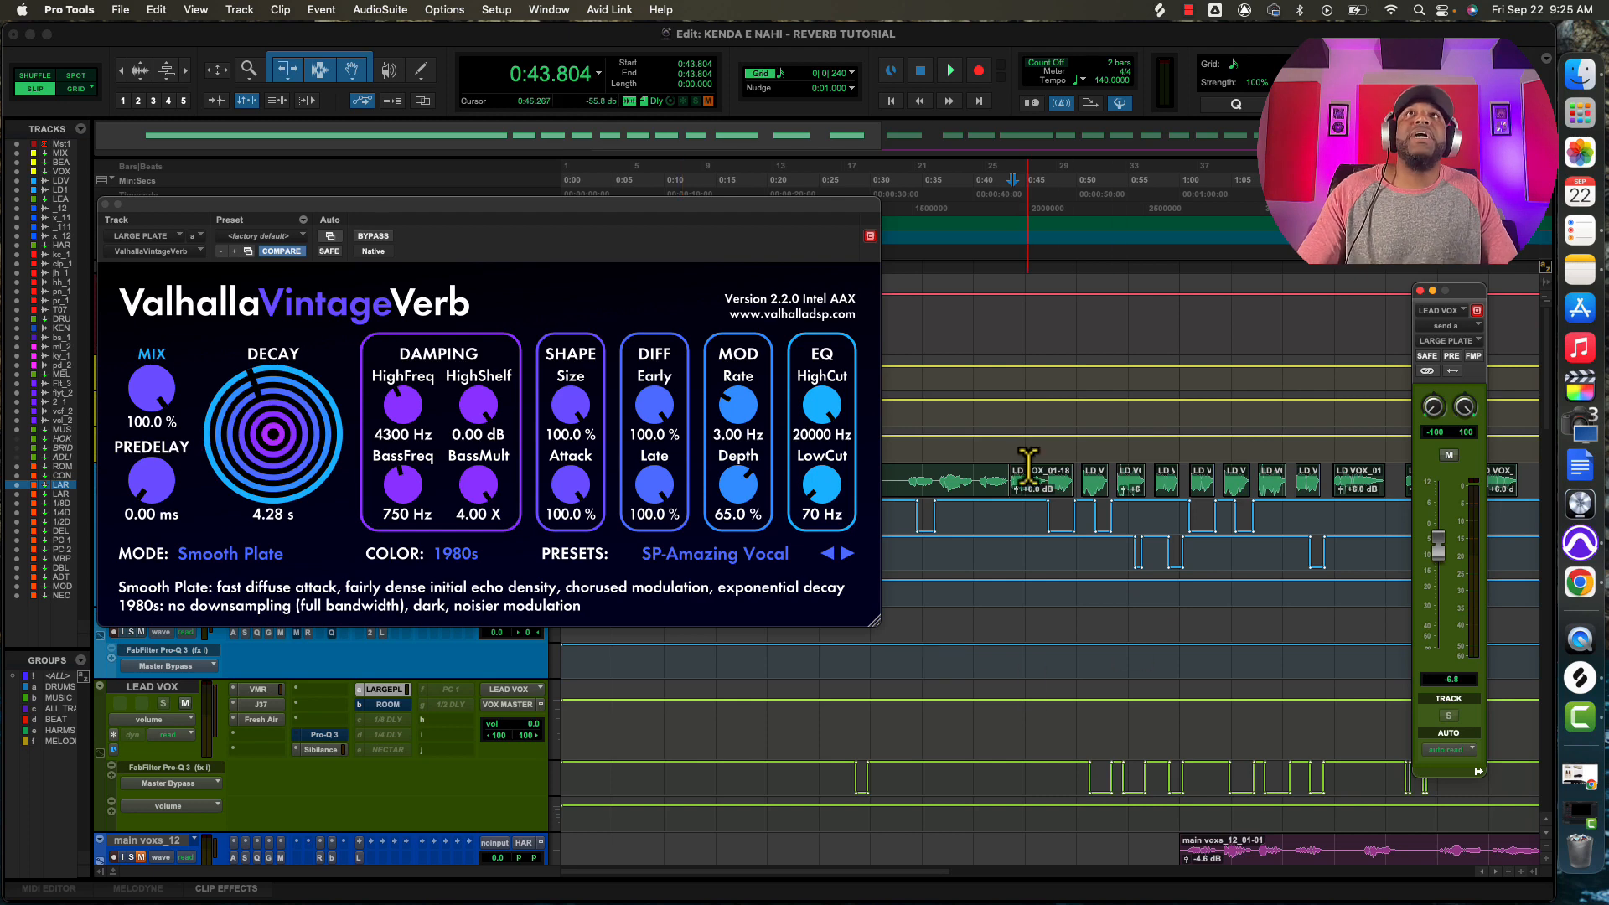
pyautogui.click(976, 451)
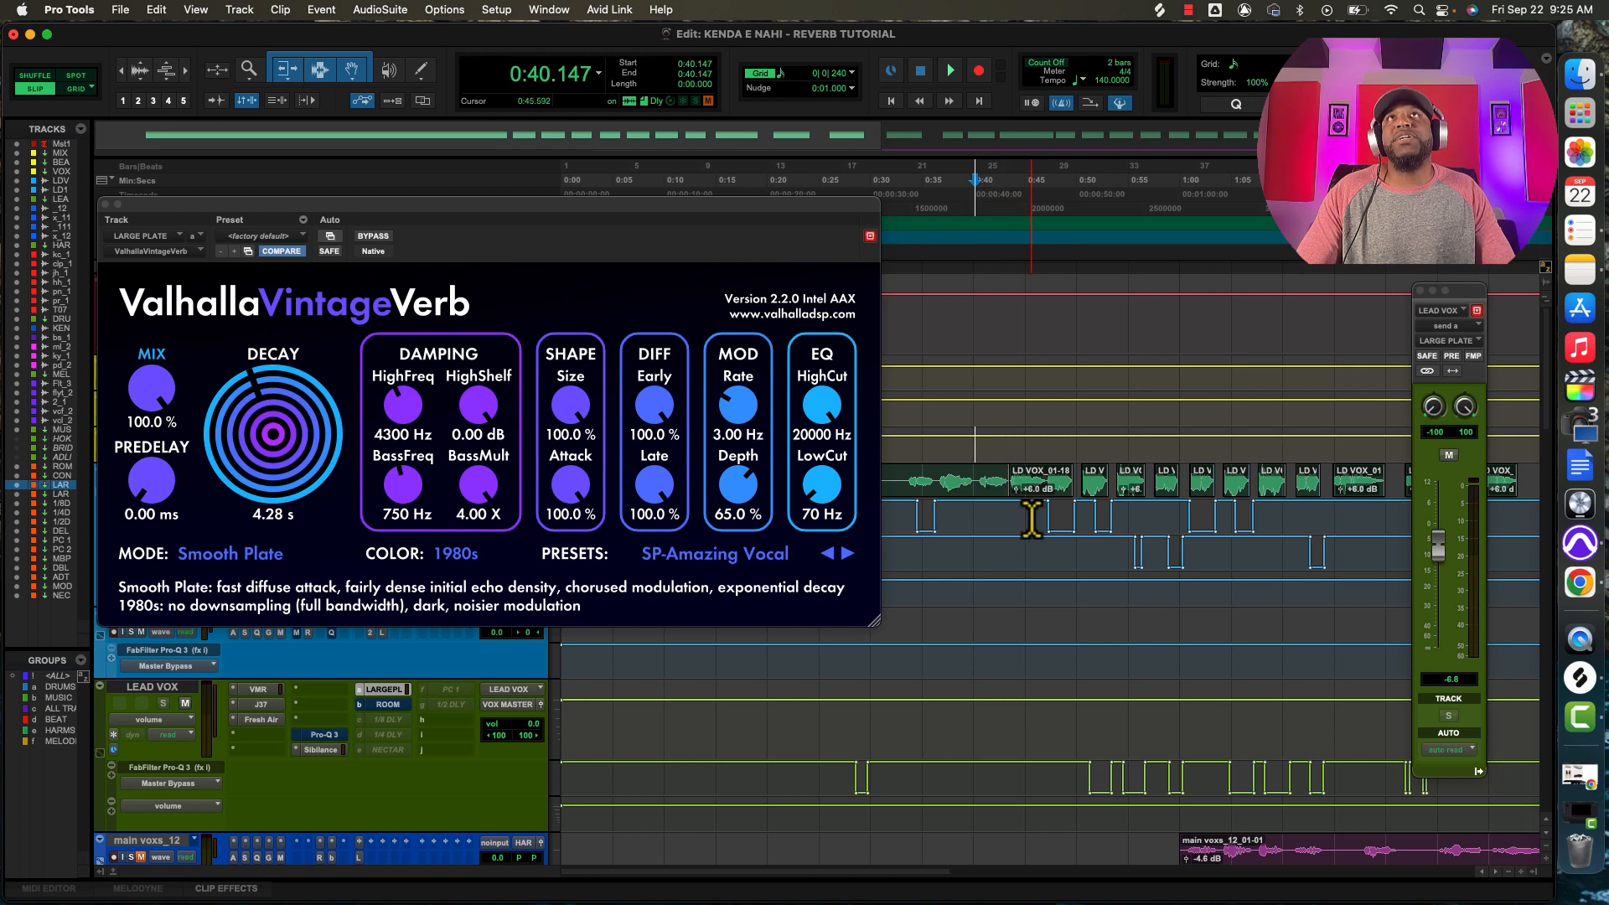
pyautogui.press('space')
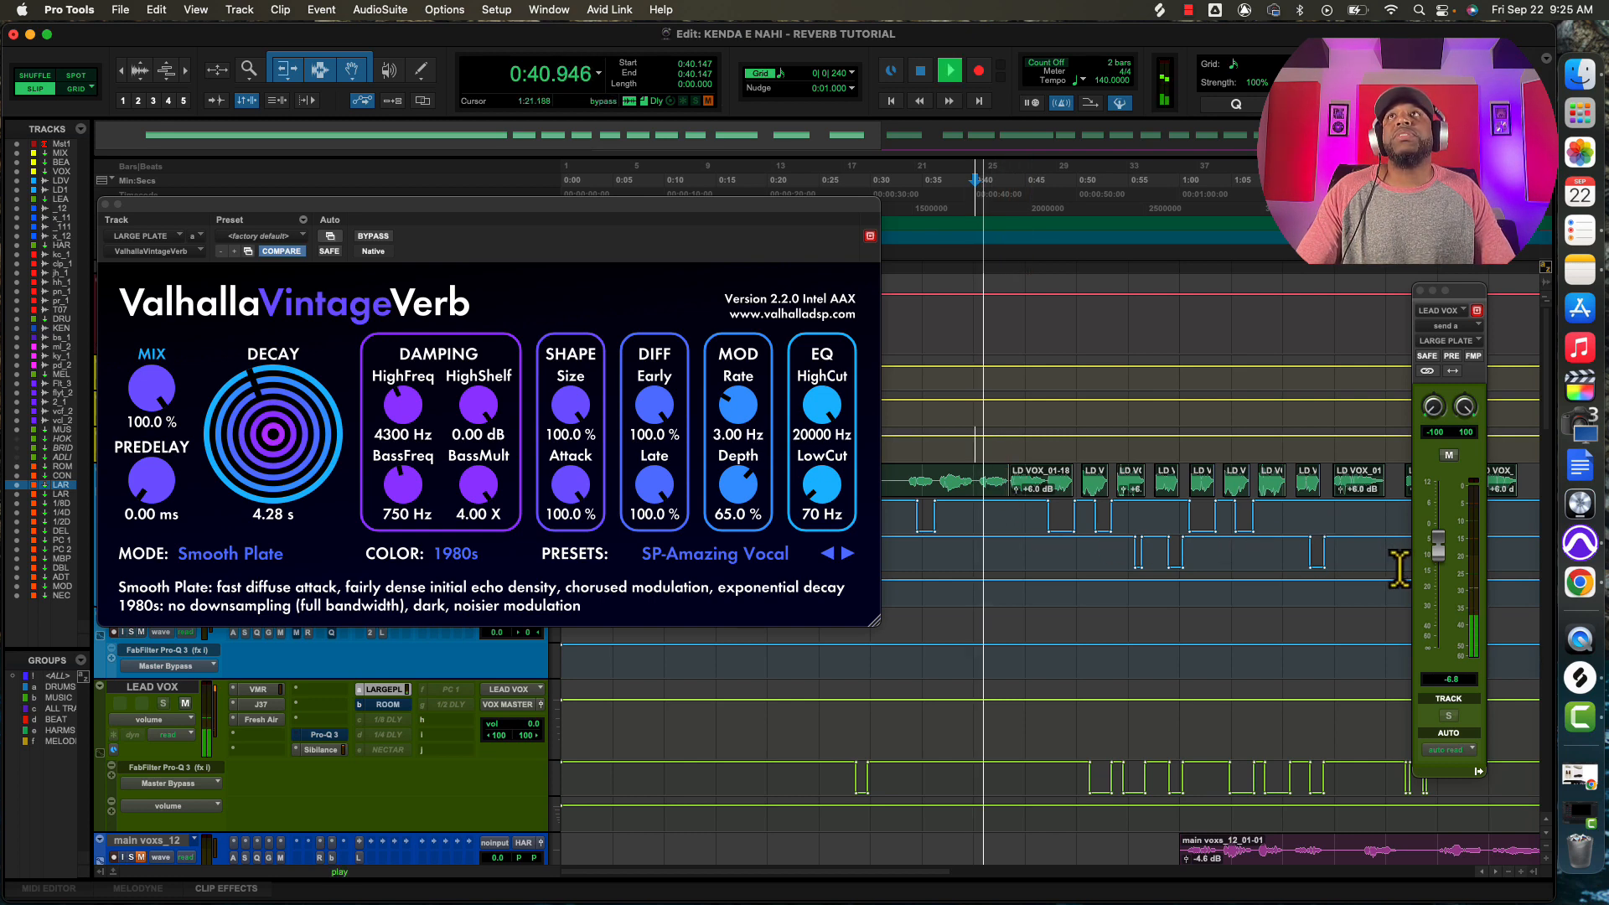
# Set the LEAD VOX send to LARGE PLATE to -6.4 dB during playback, stop, and place the edit cursor at about 0:43.5.
pyautogui.moveTo(1444, 556); pyautogui.dragTo(1440, 558)
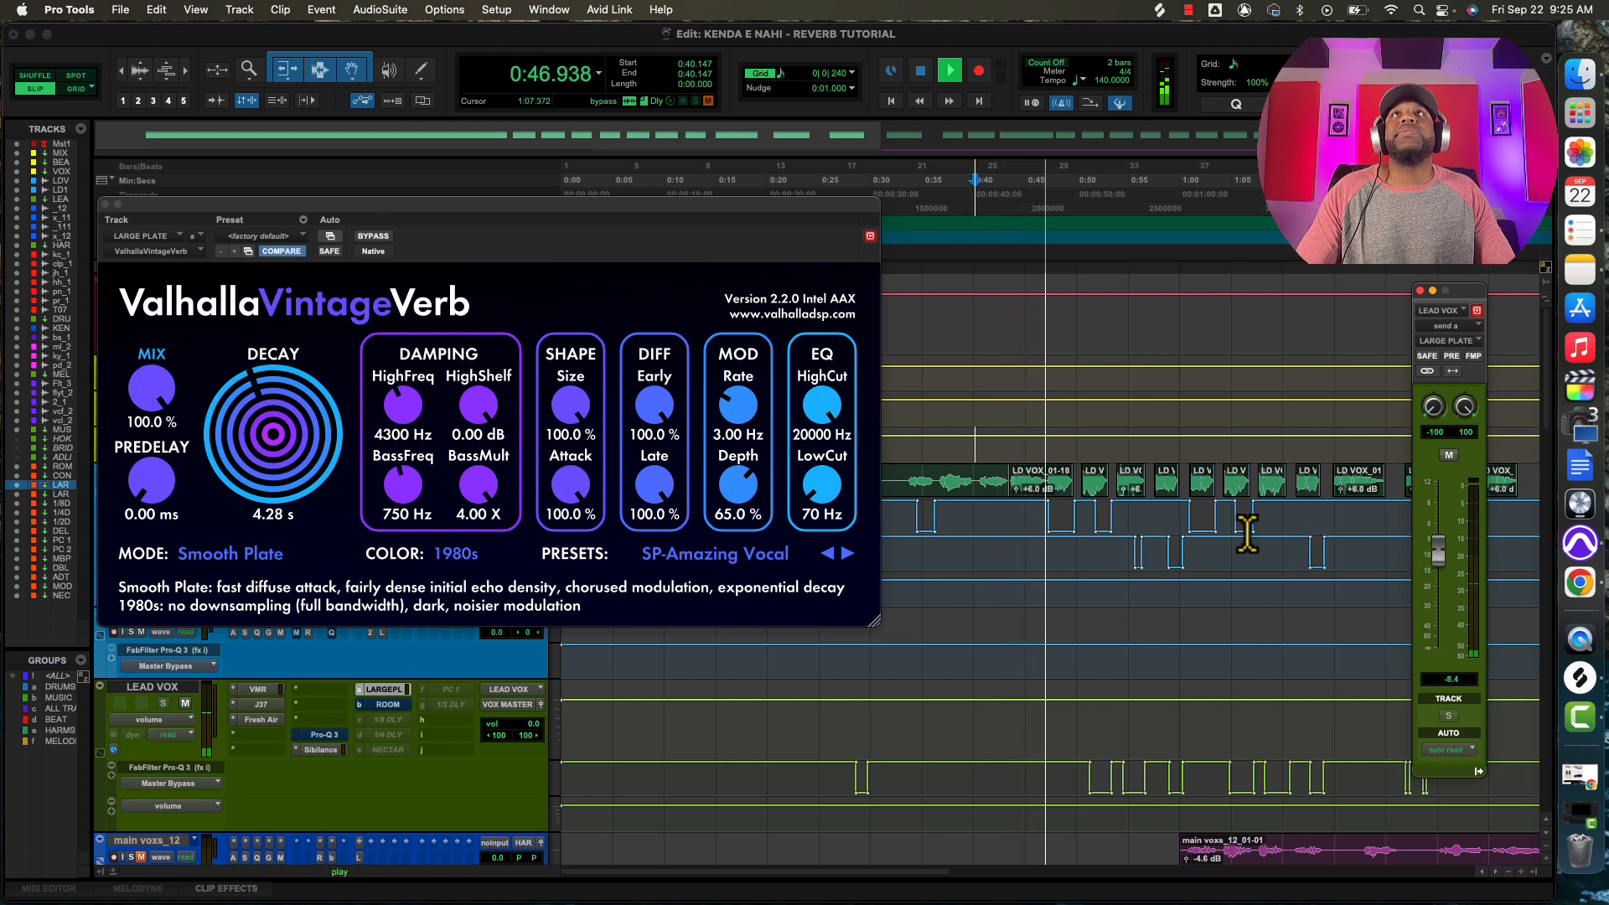
pyautogui.press('space')
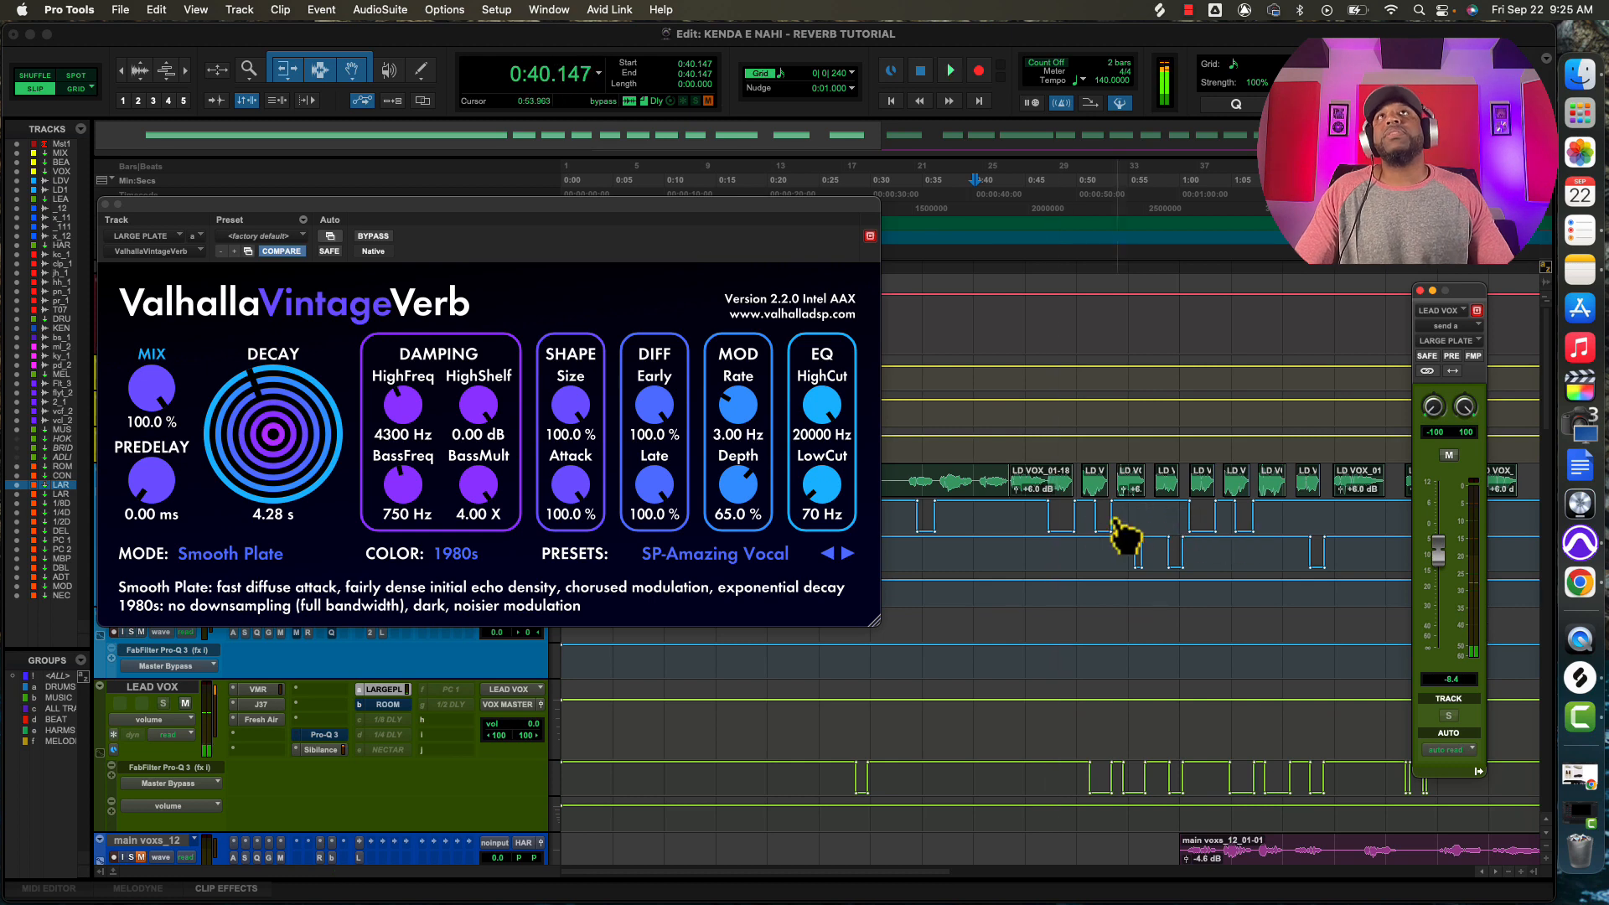
pyautogui.click(1010, 524)
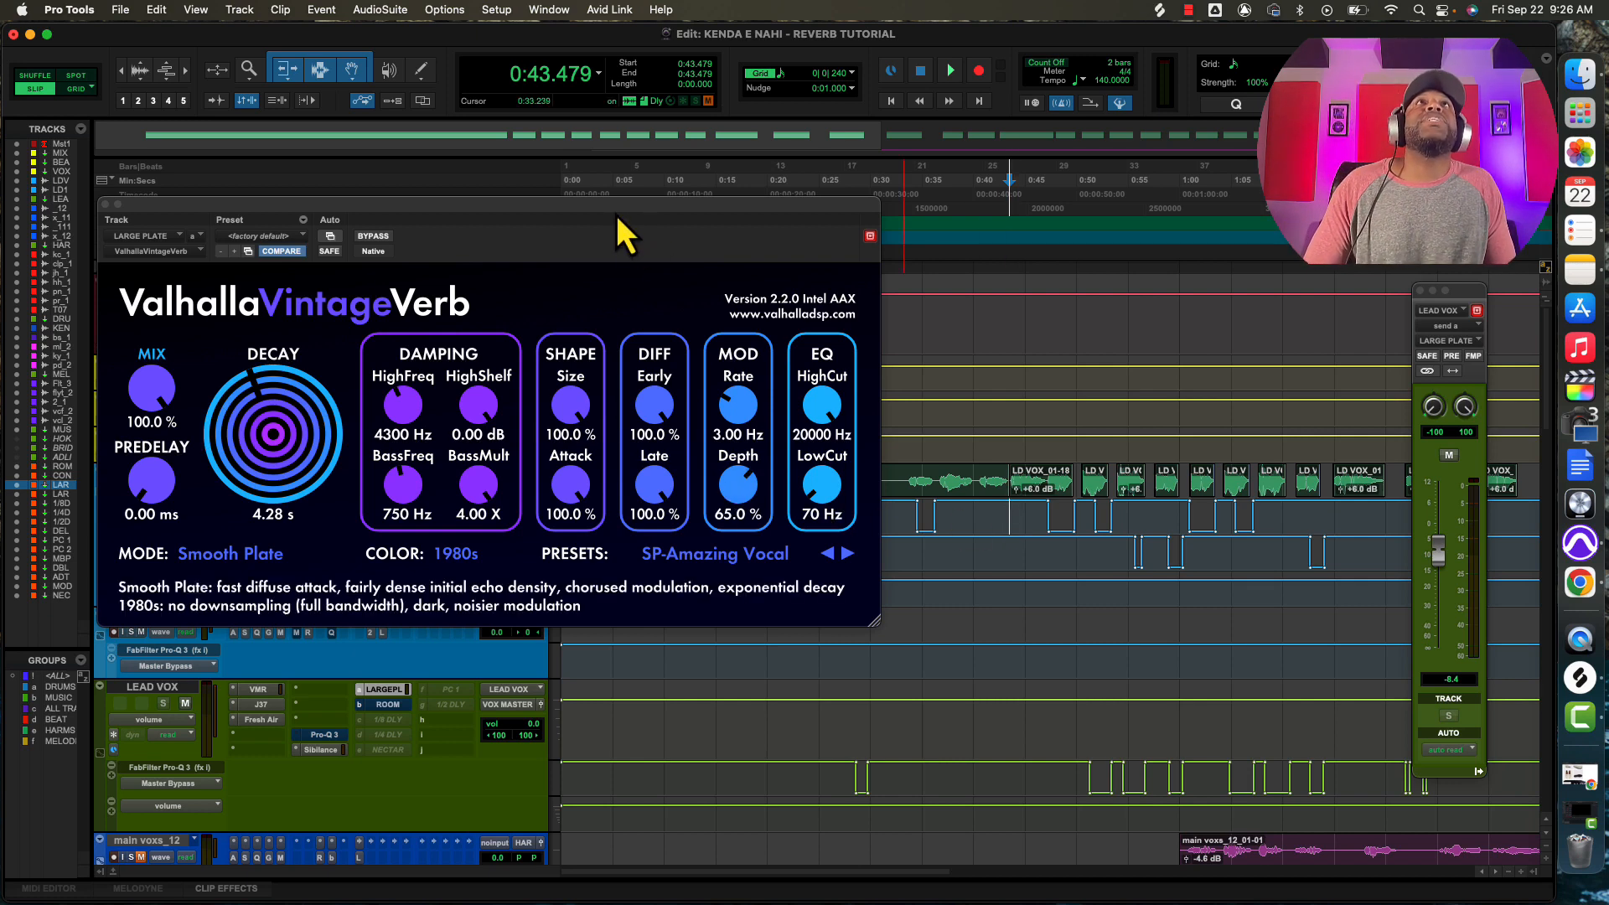
pyautogui.moveTo(617, 215); pyautogui.dragTo(619, 100)
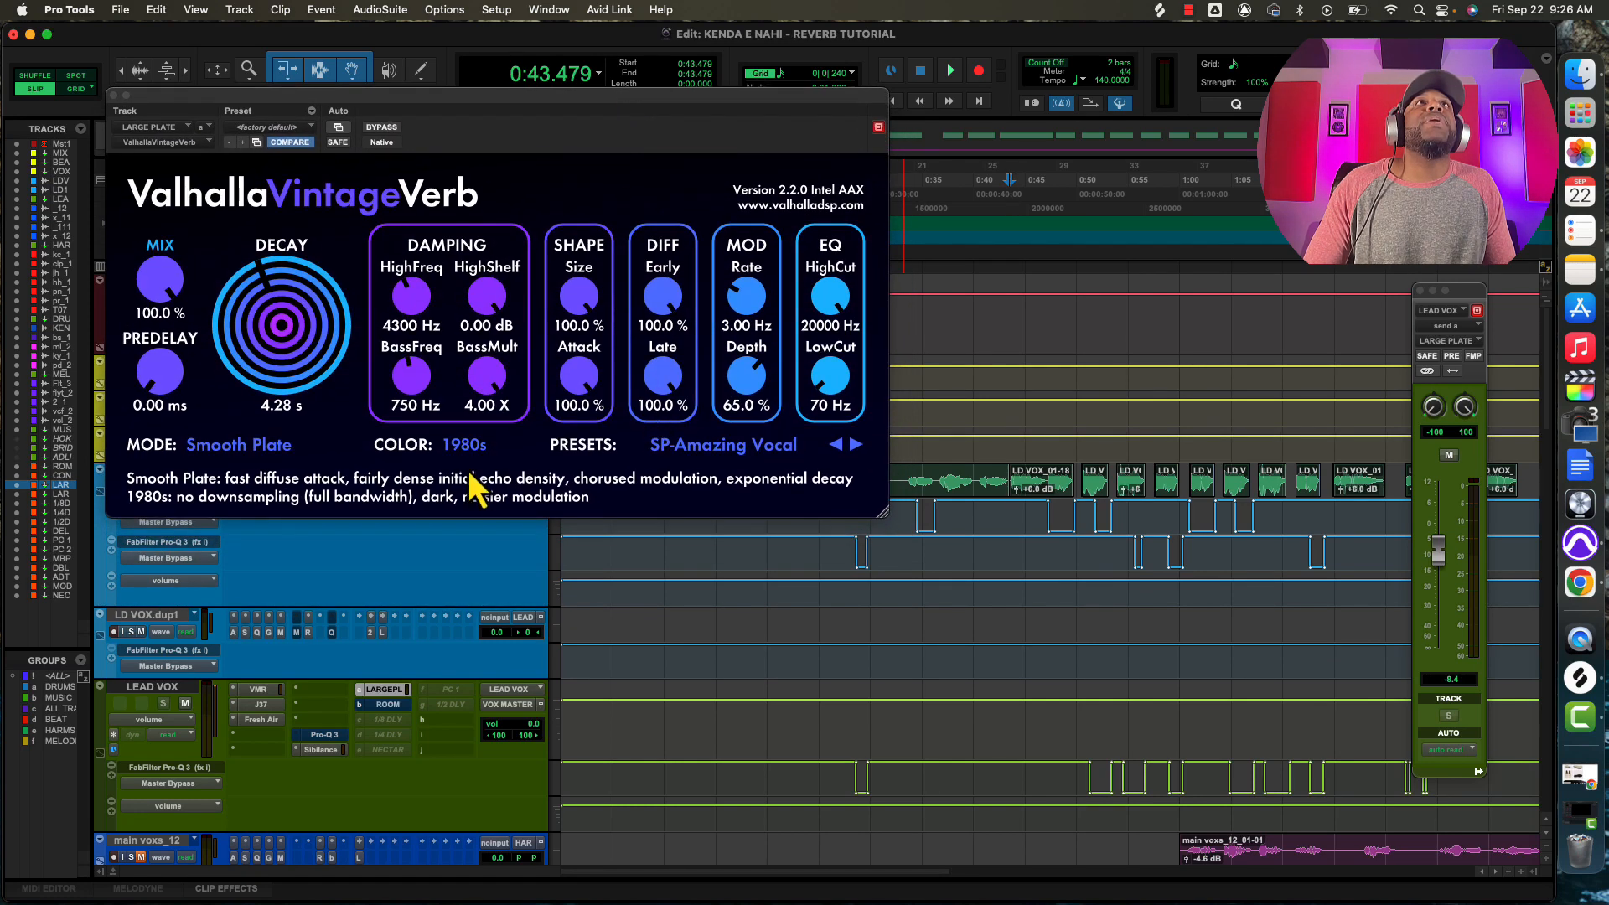
pyautogui.click(339, 128)
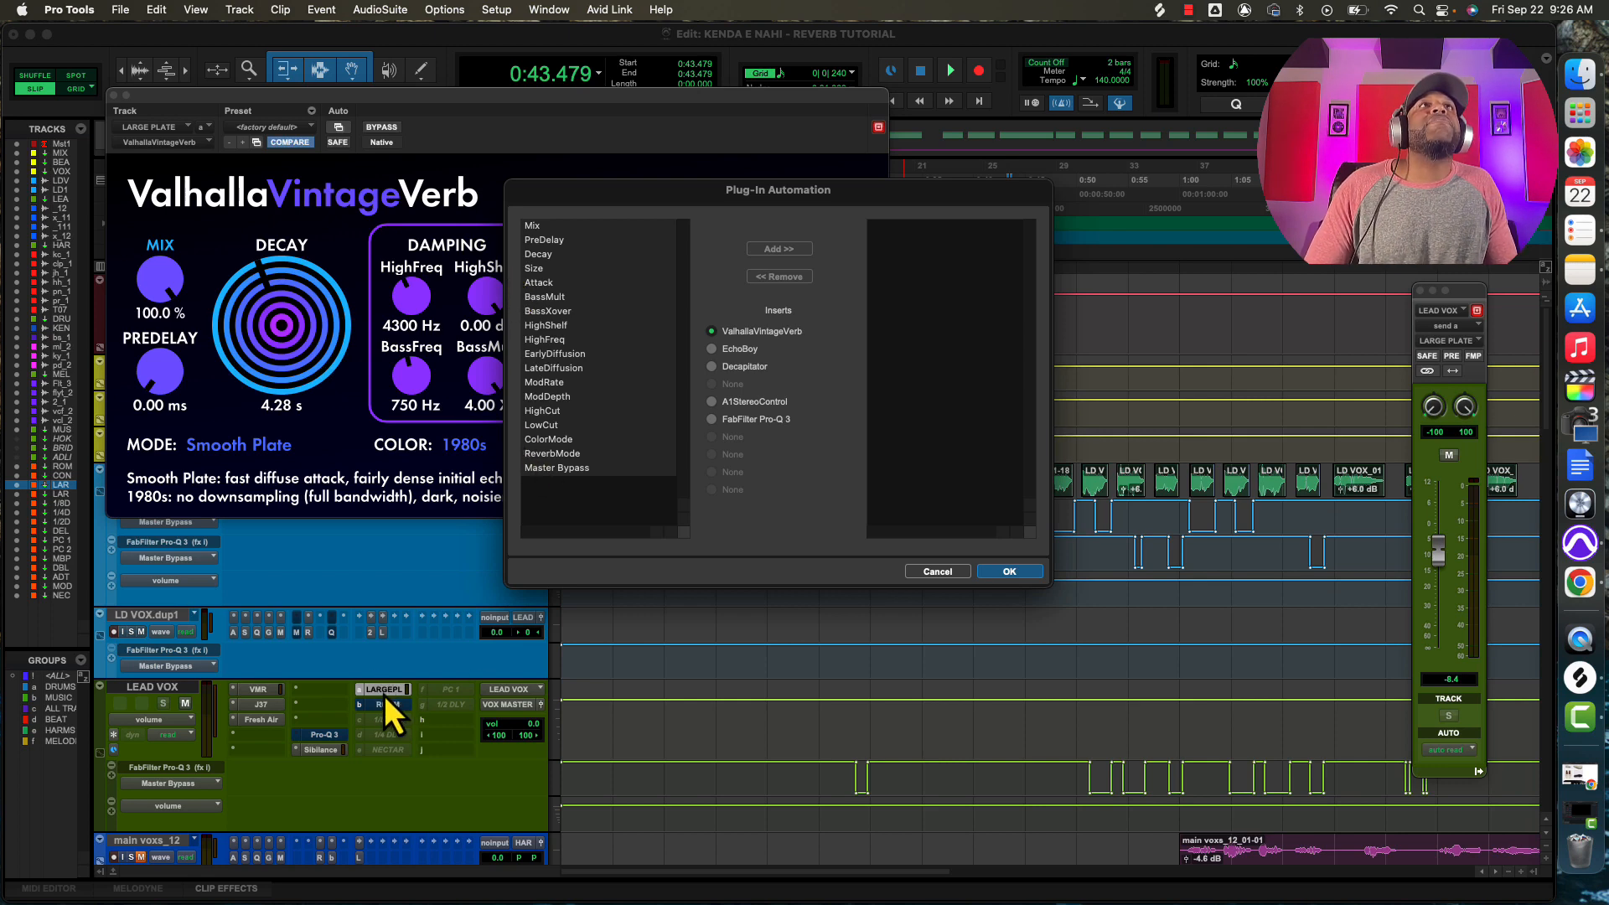
pyautogui.click(936, 572)
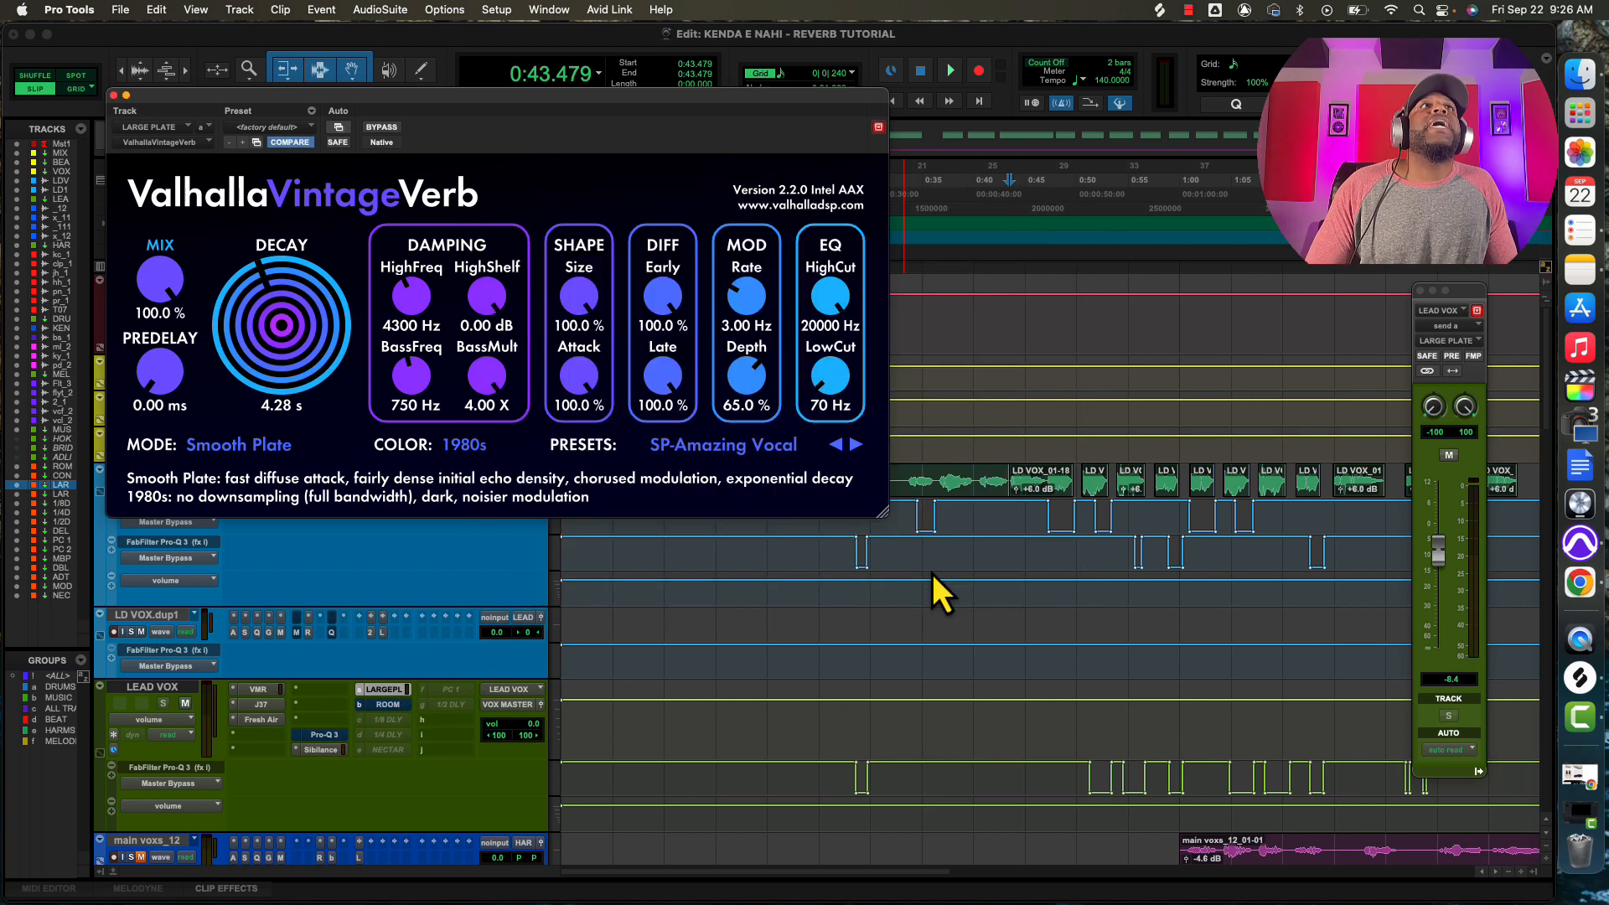
# Add an automation lane under LEAD VOX showing the LARGE PLATE send level, and close the reverb plug-in window.
pyautogui.click(112, 812)
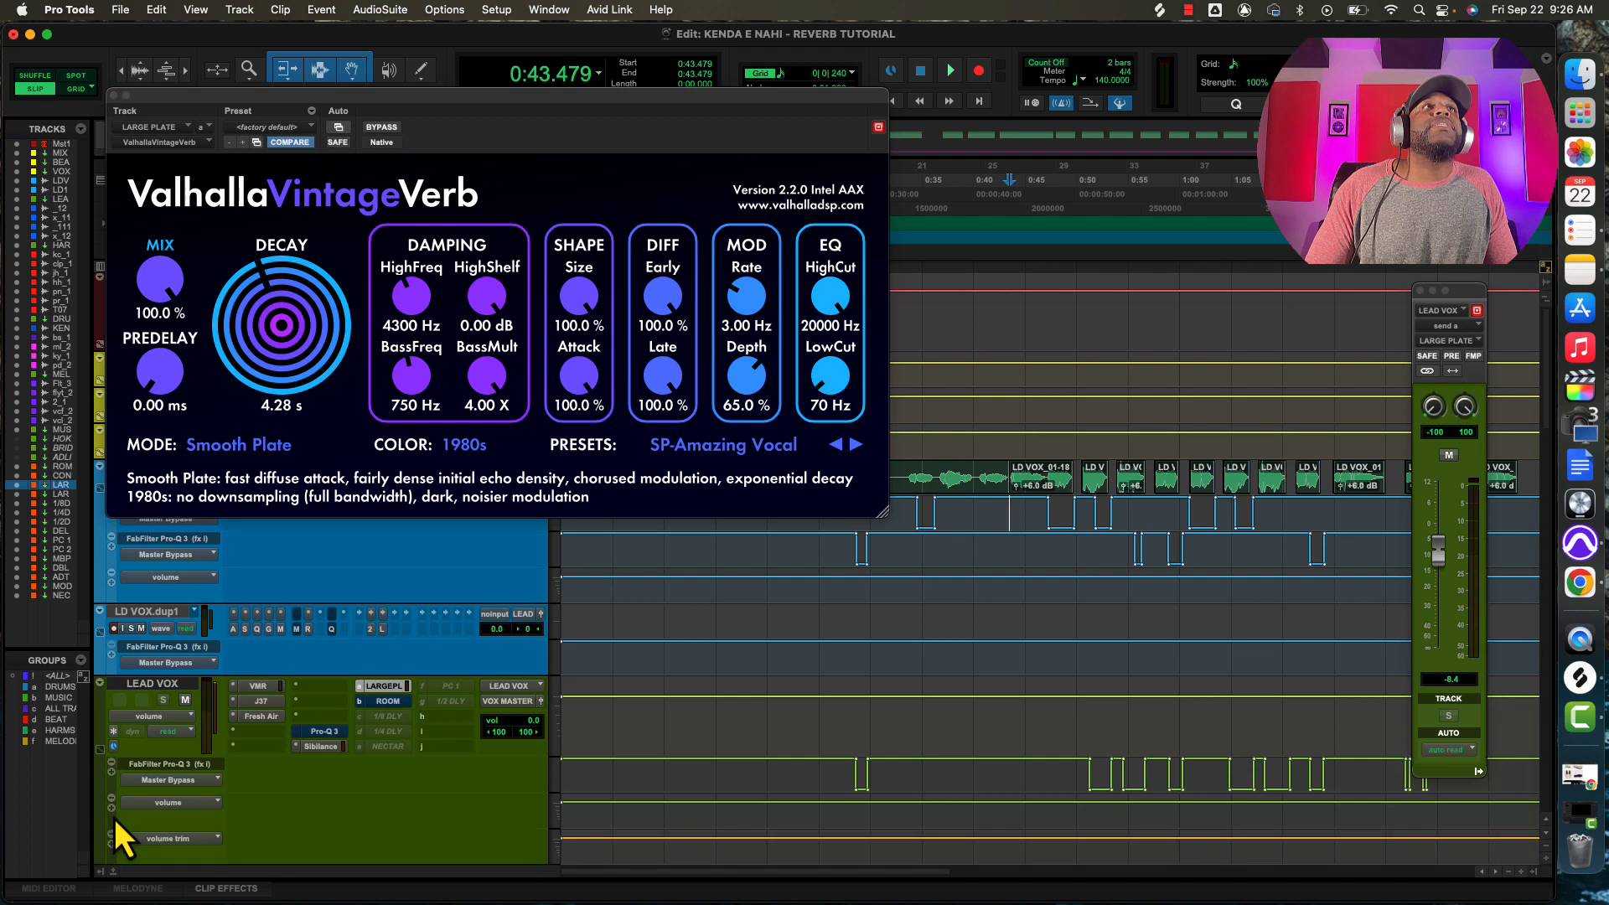
pyautogui.scroll(-4, 171, 838)
pyautogui.click(178, 691)
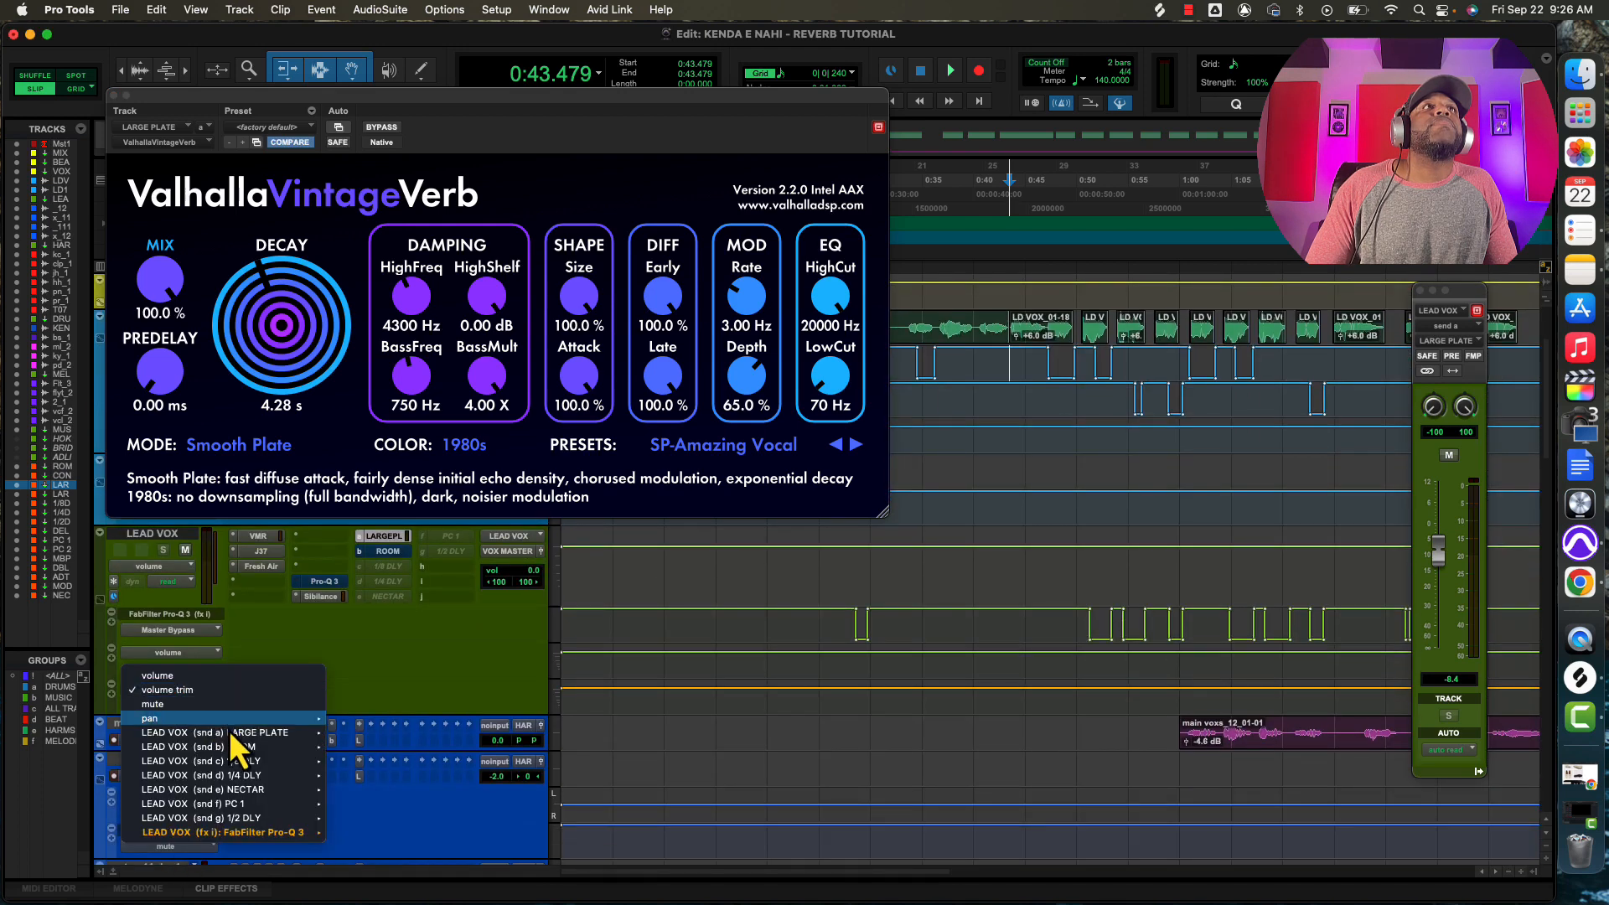
pyautogui.moveTo(264, 733)
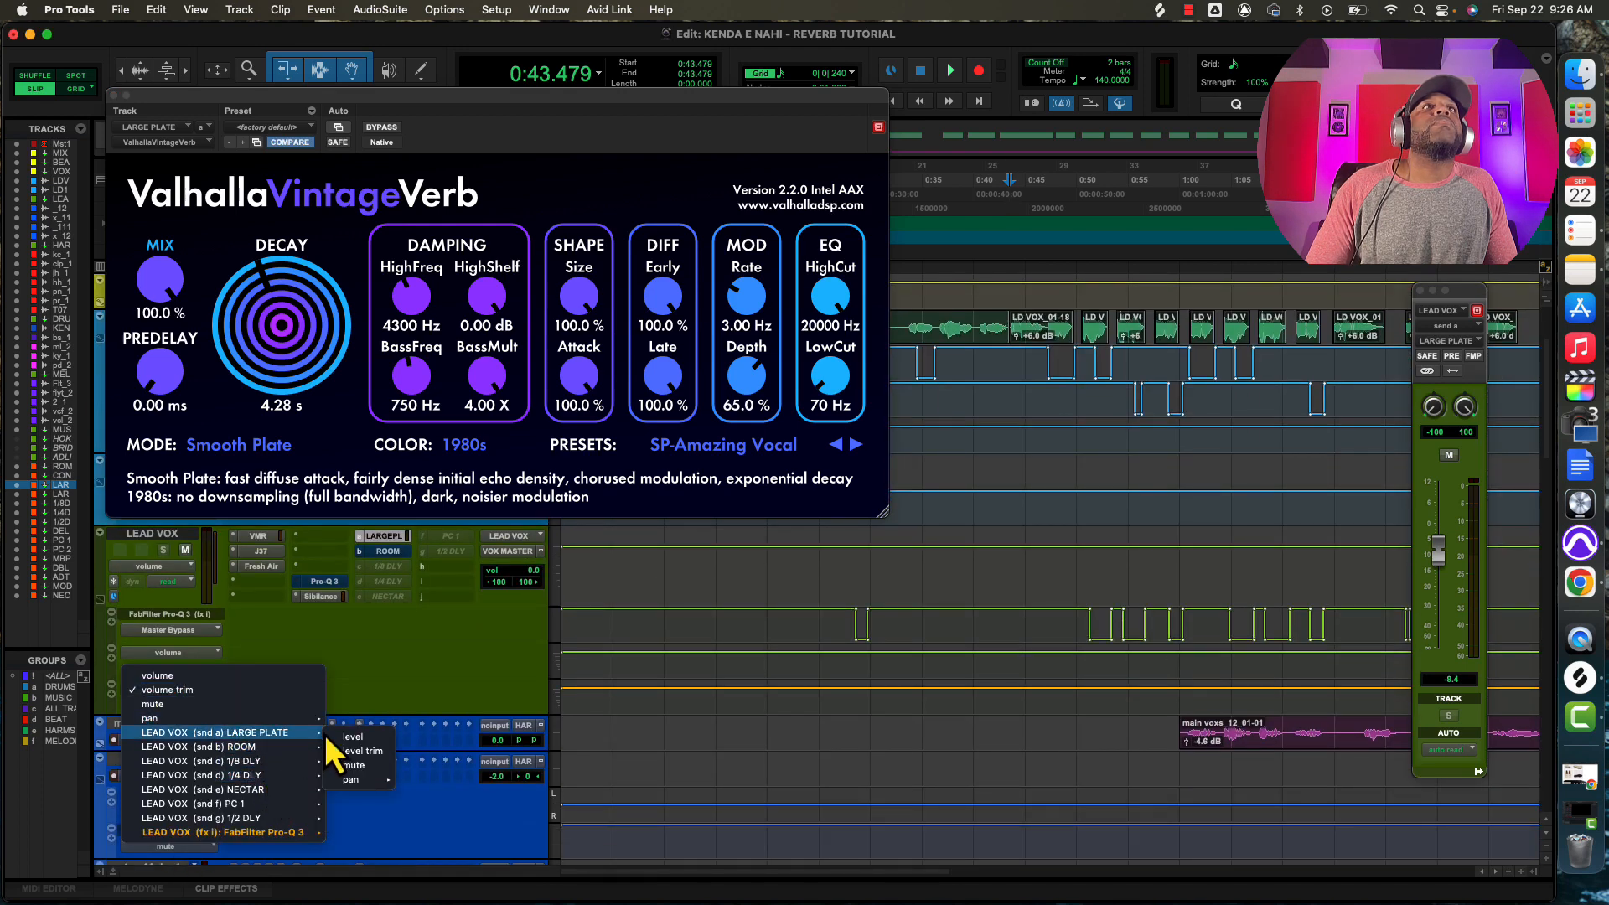
pyautogui.click(359, 738)
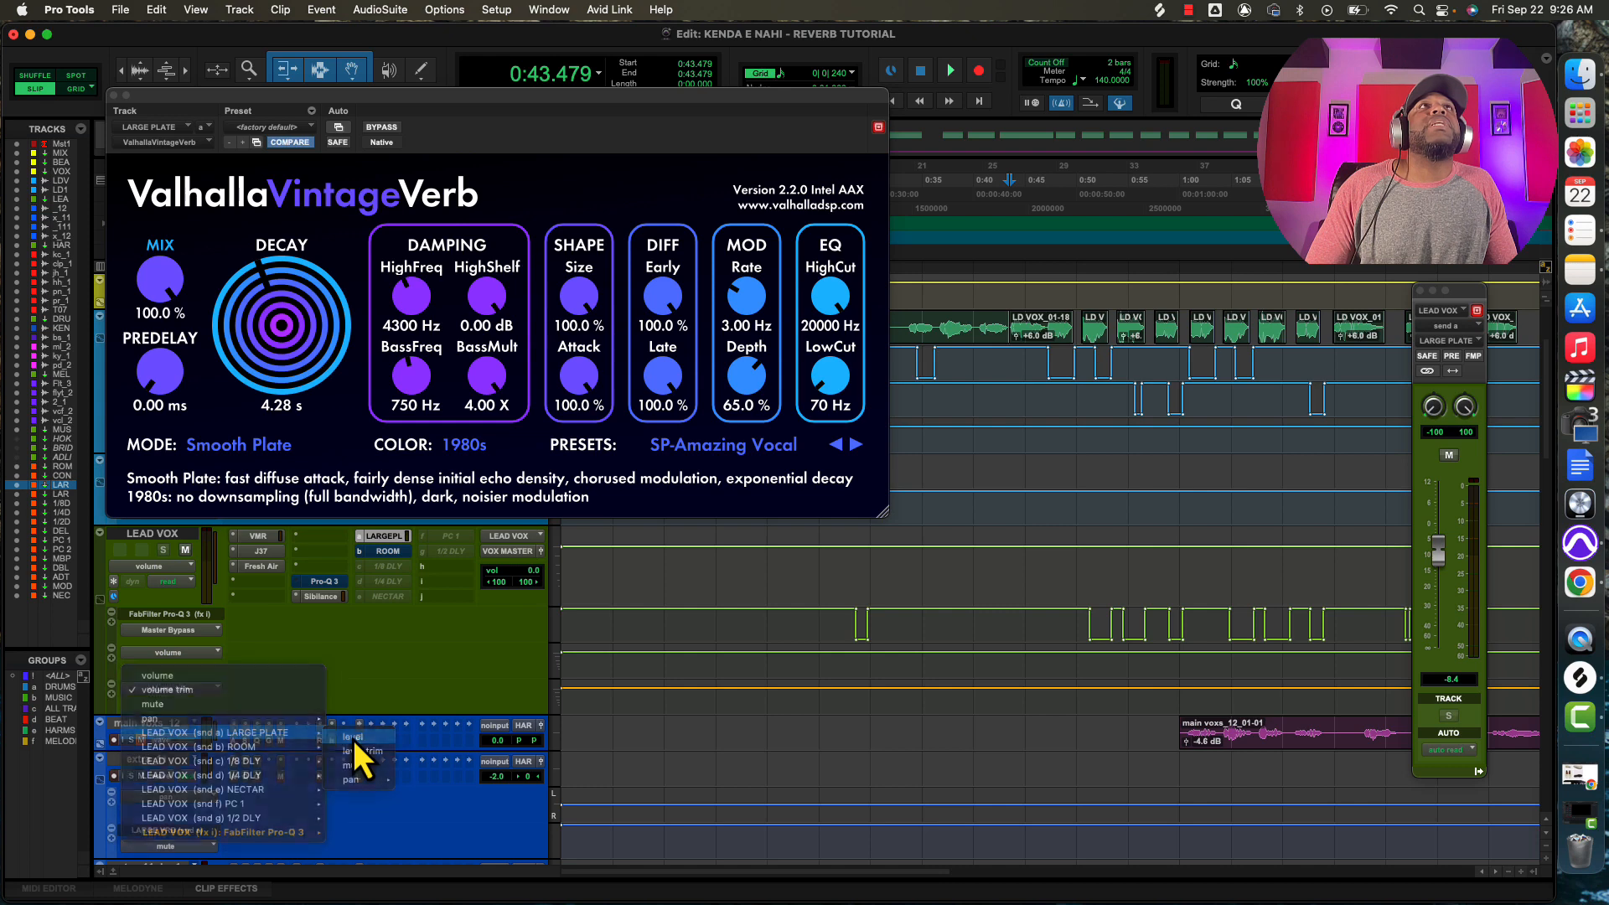
pyautogui.click(113, 96)
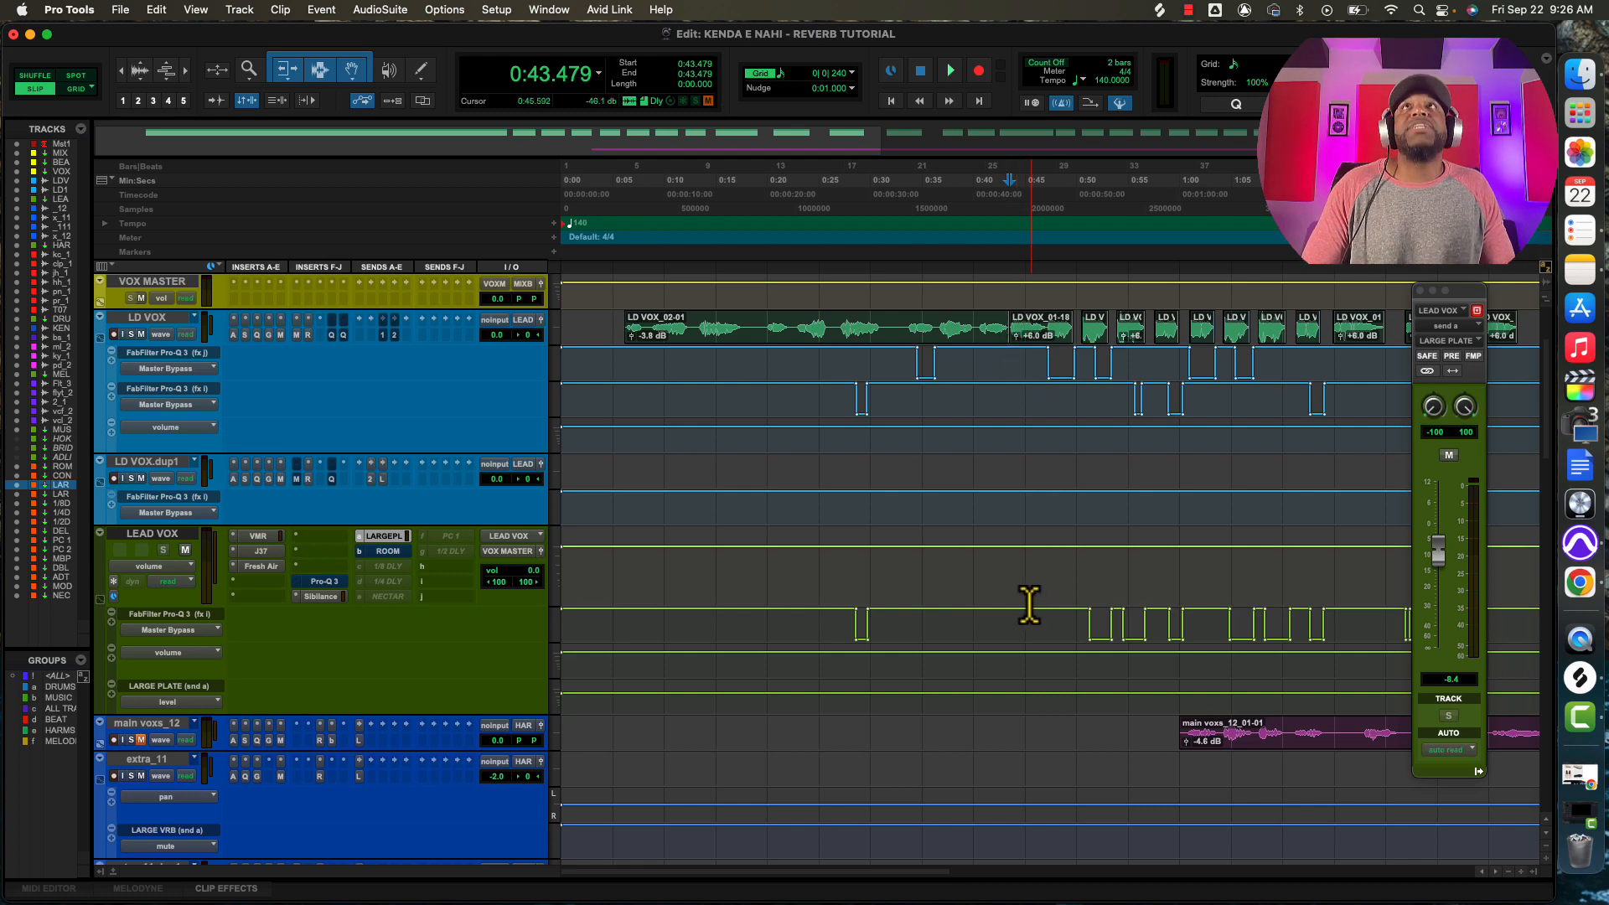
# Select about 0:43.3 to 0:47.0 in the LARGE PLATE send level lane and audition that passage.
pyautogui.press('t')
pyautogui.press('t')
pyautogui.hscroll(5, 930, 616)
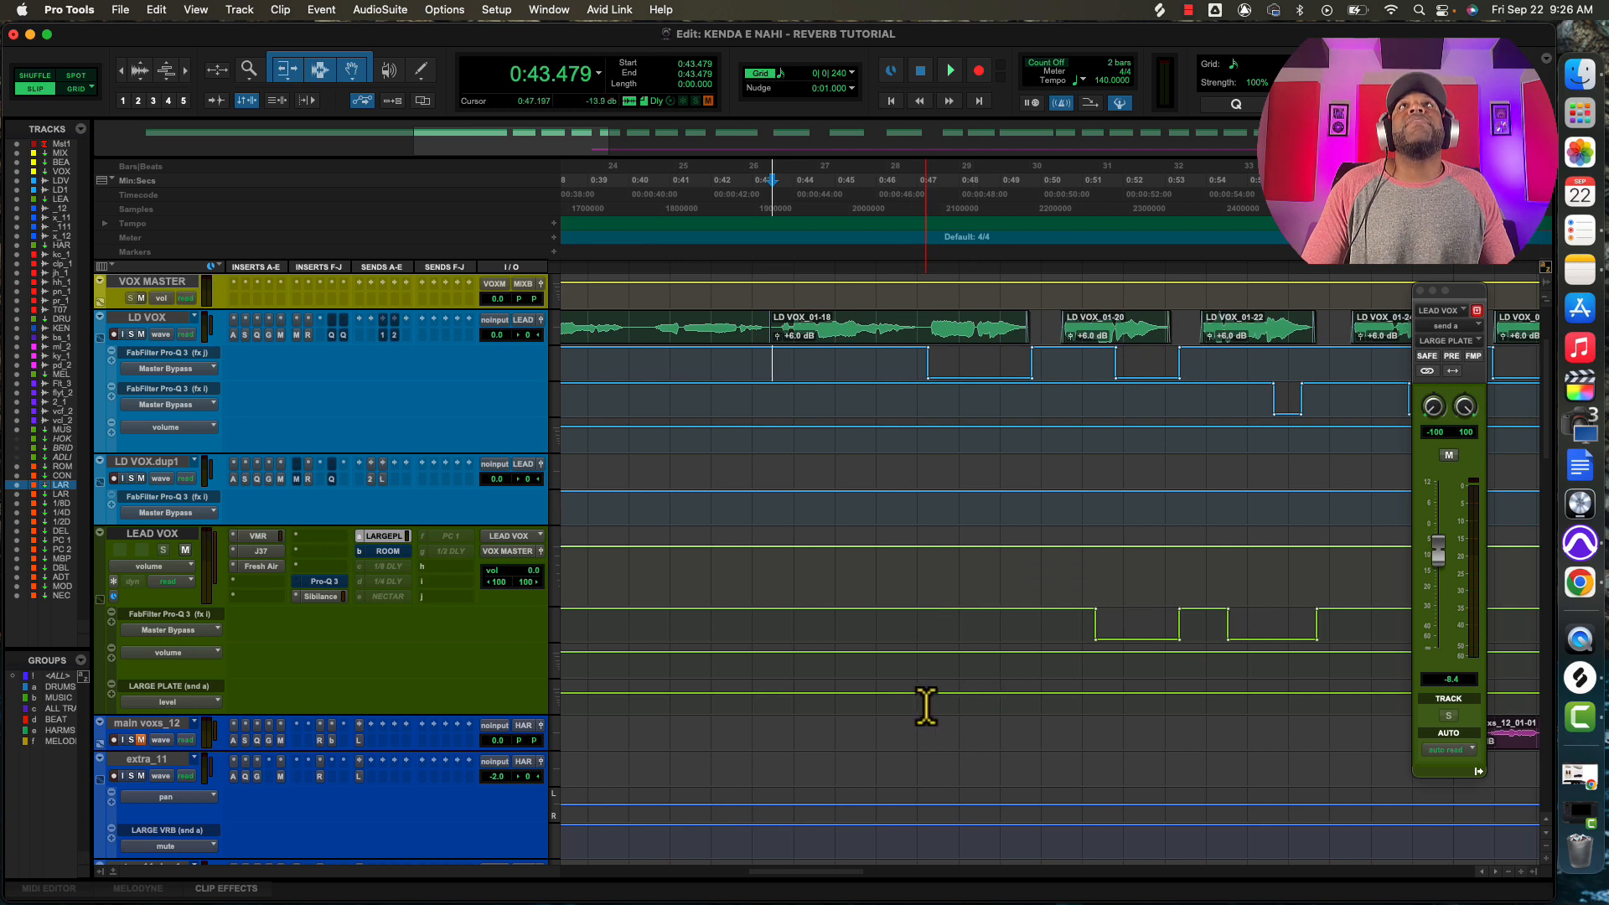
pyautogui.moveTo(928, 701); pyautogui.dragTo(1024, 701)
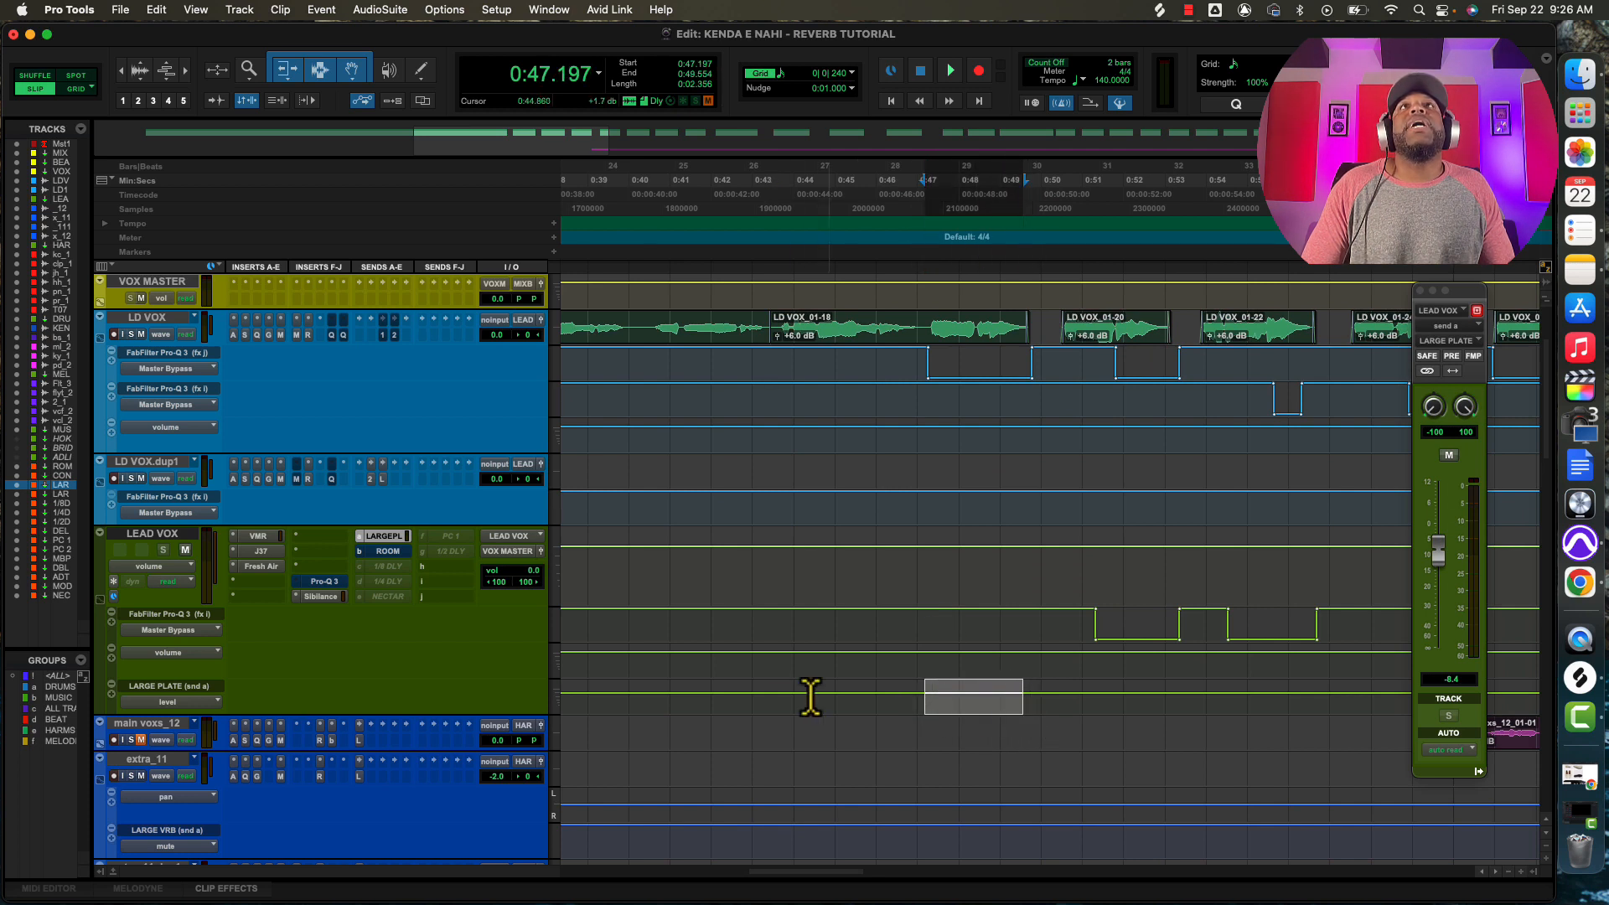
pyautogui.click(783, 704)
pyautogui.press('space')
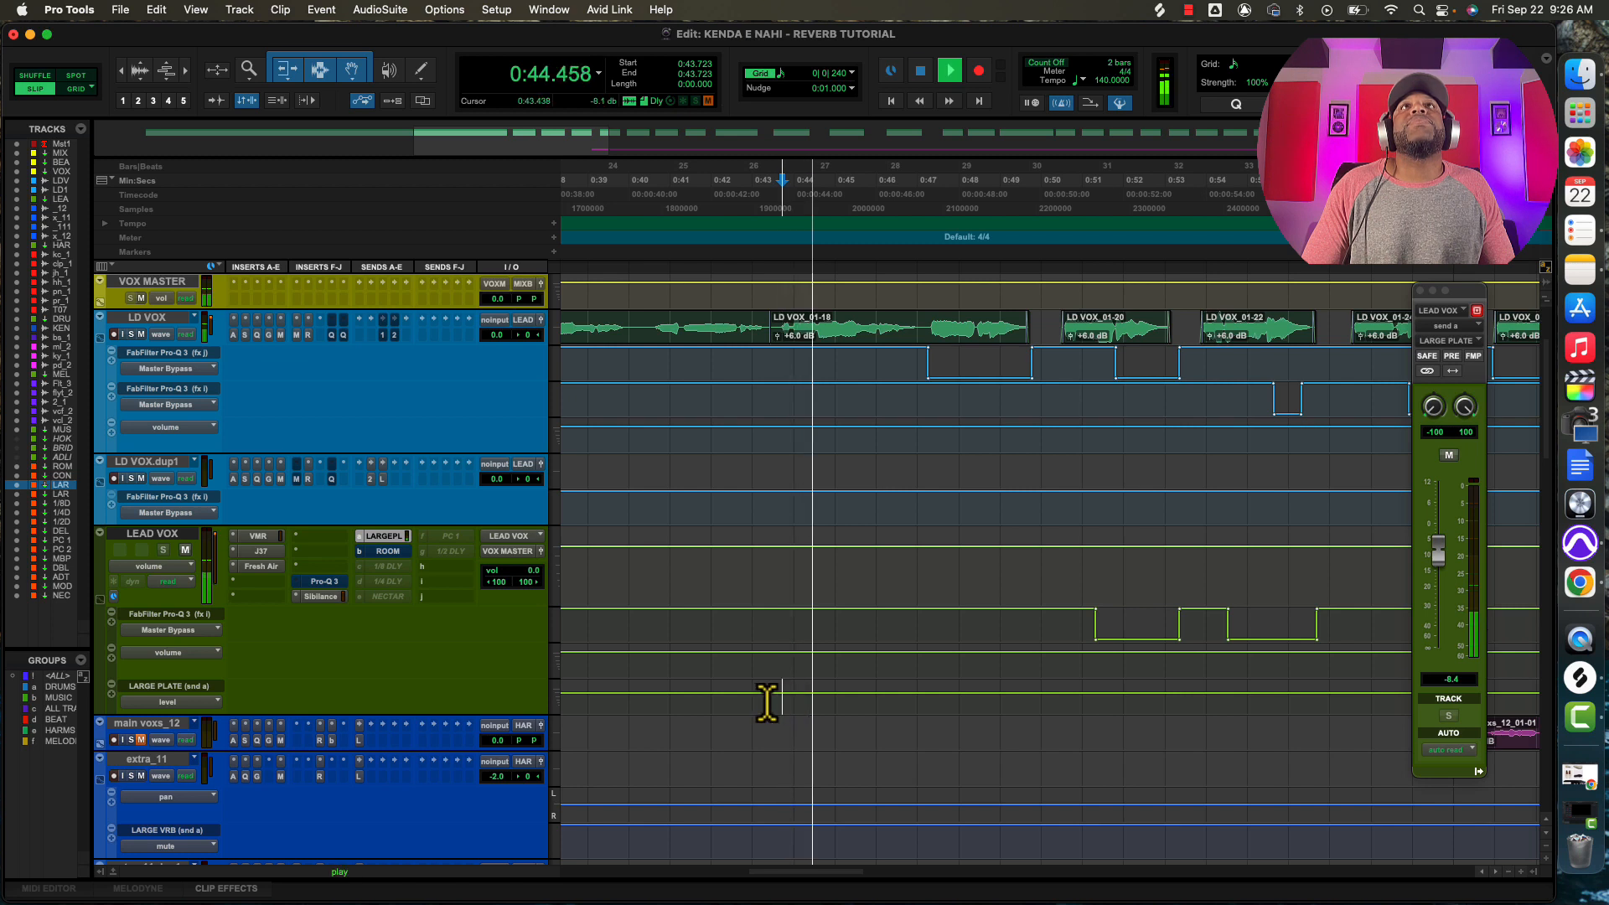
pyautogui.moveTo(764, 703); pyautogui.dragTo(918, 697)
pyautogui.press('space')
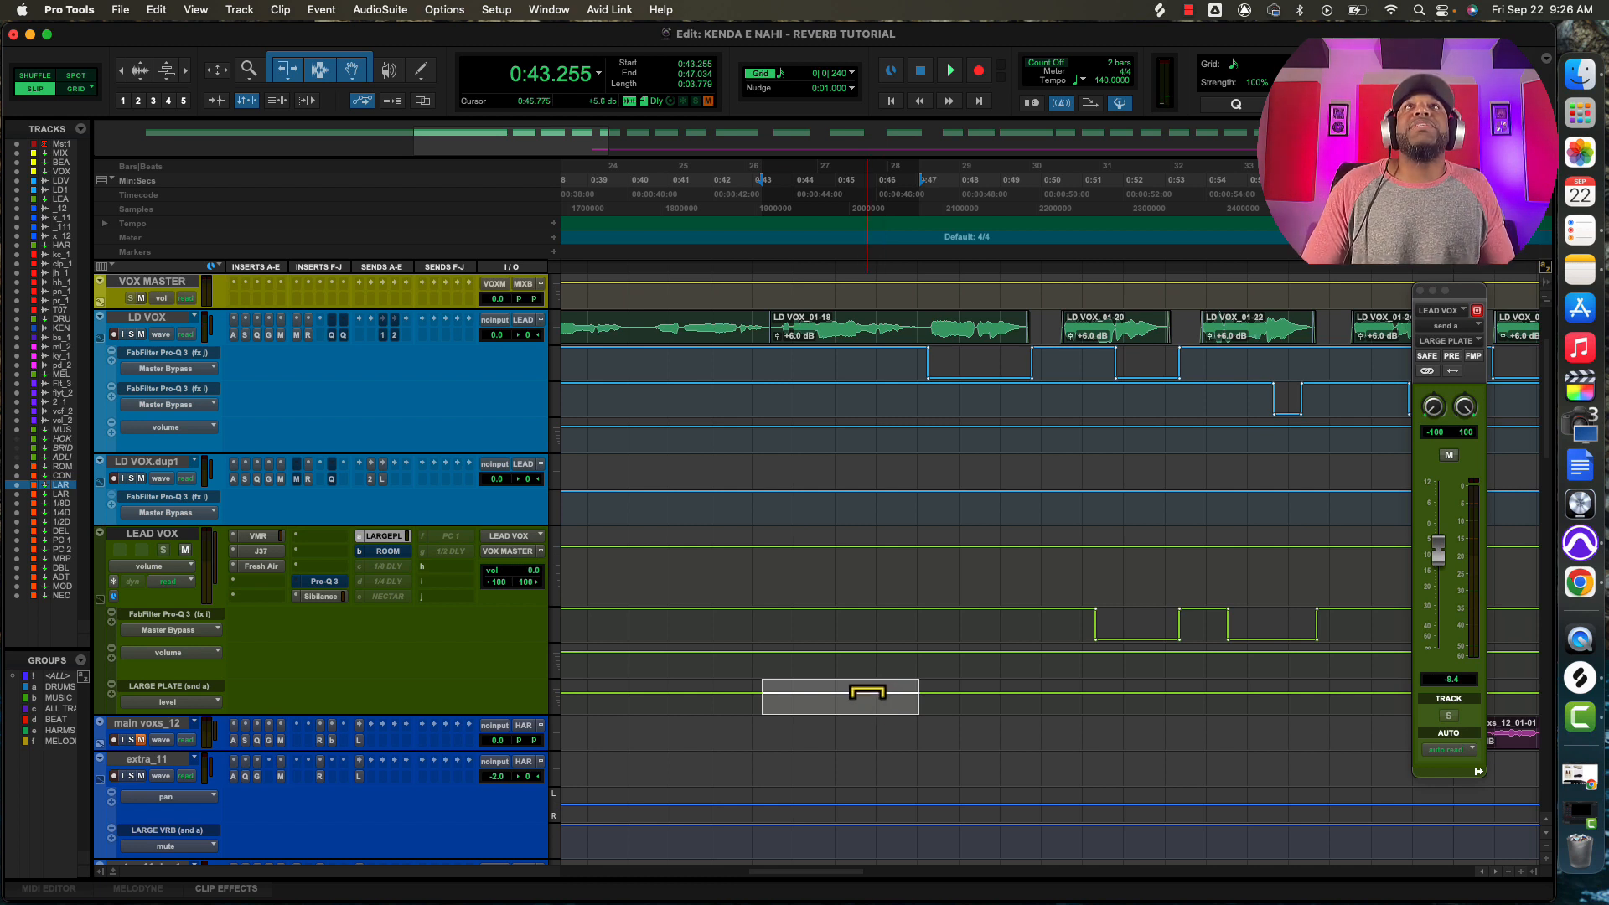
pyautogui.press('space')
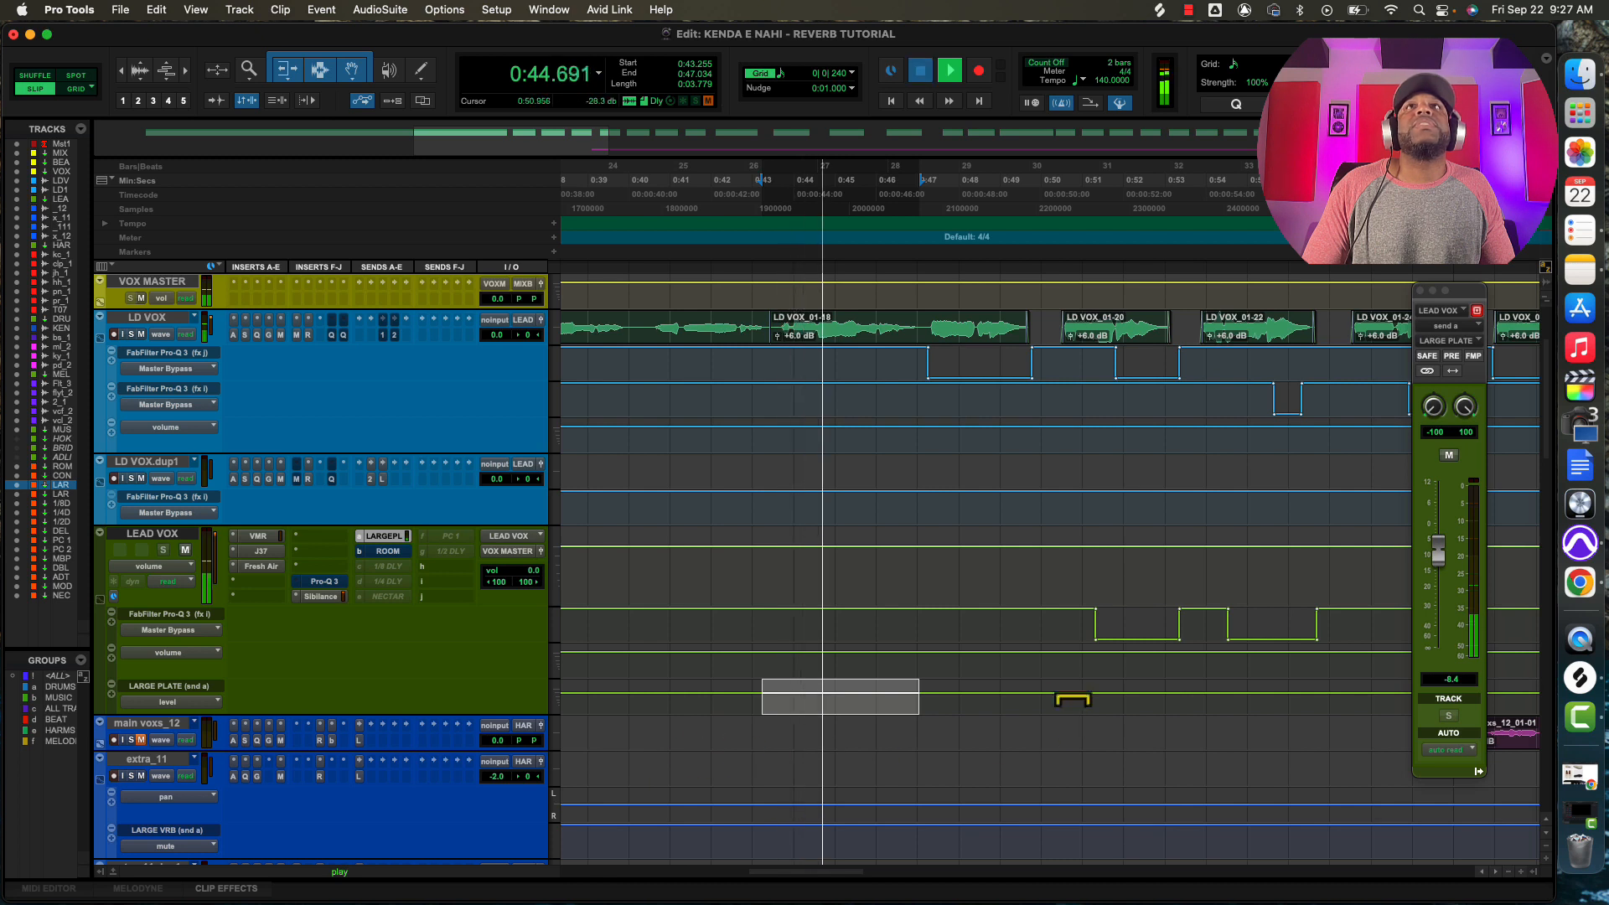
pyautogui.press('space')
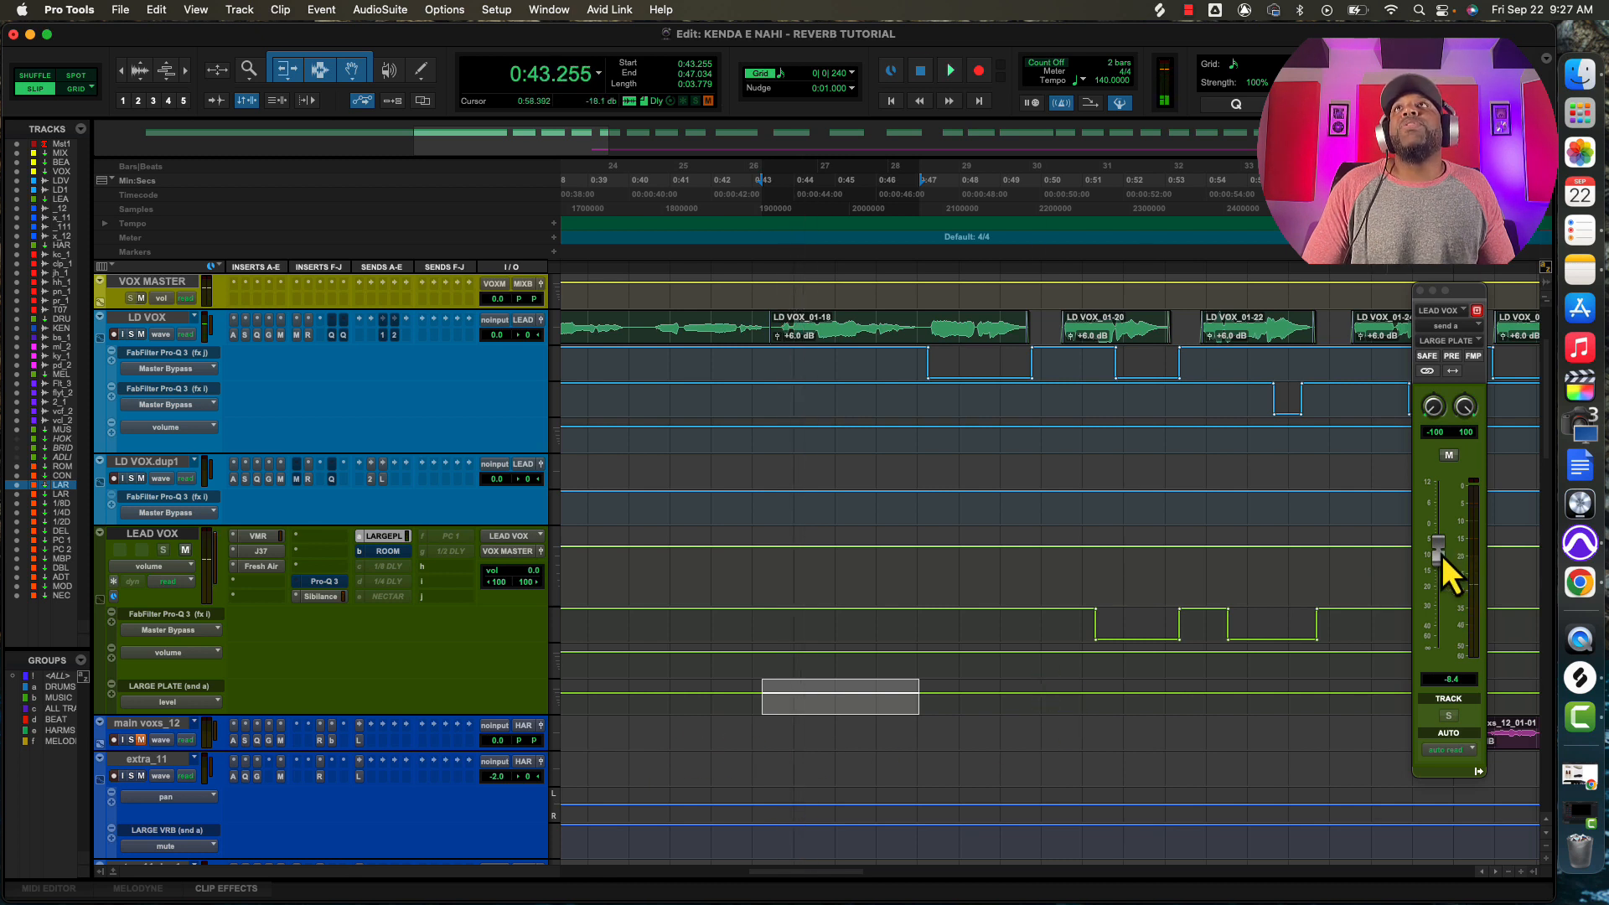
# Lower the LARGE PLATE send to -12.9 dB and raise its automation over the selected range to +3.1 dB during playback.
pyautogui.moveTo(1440, 561); pyautogui.dragTo(1441, 567)
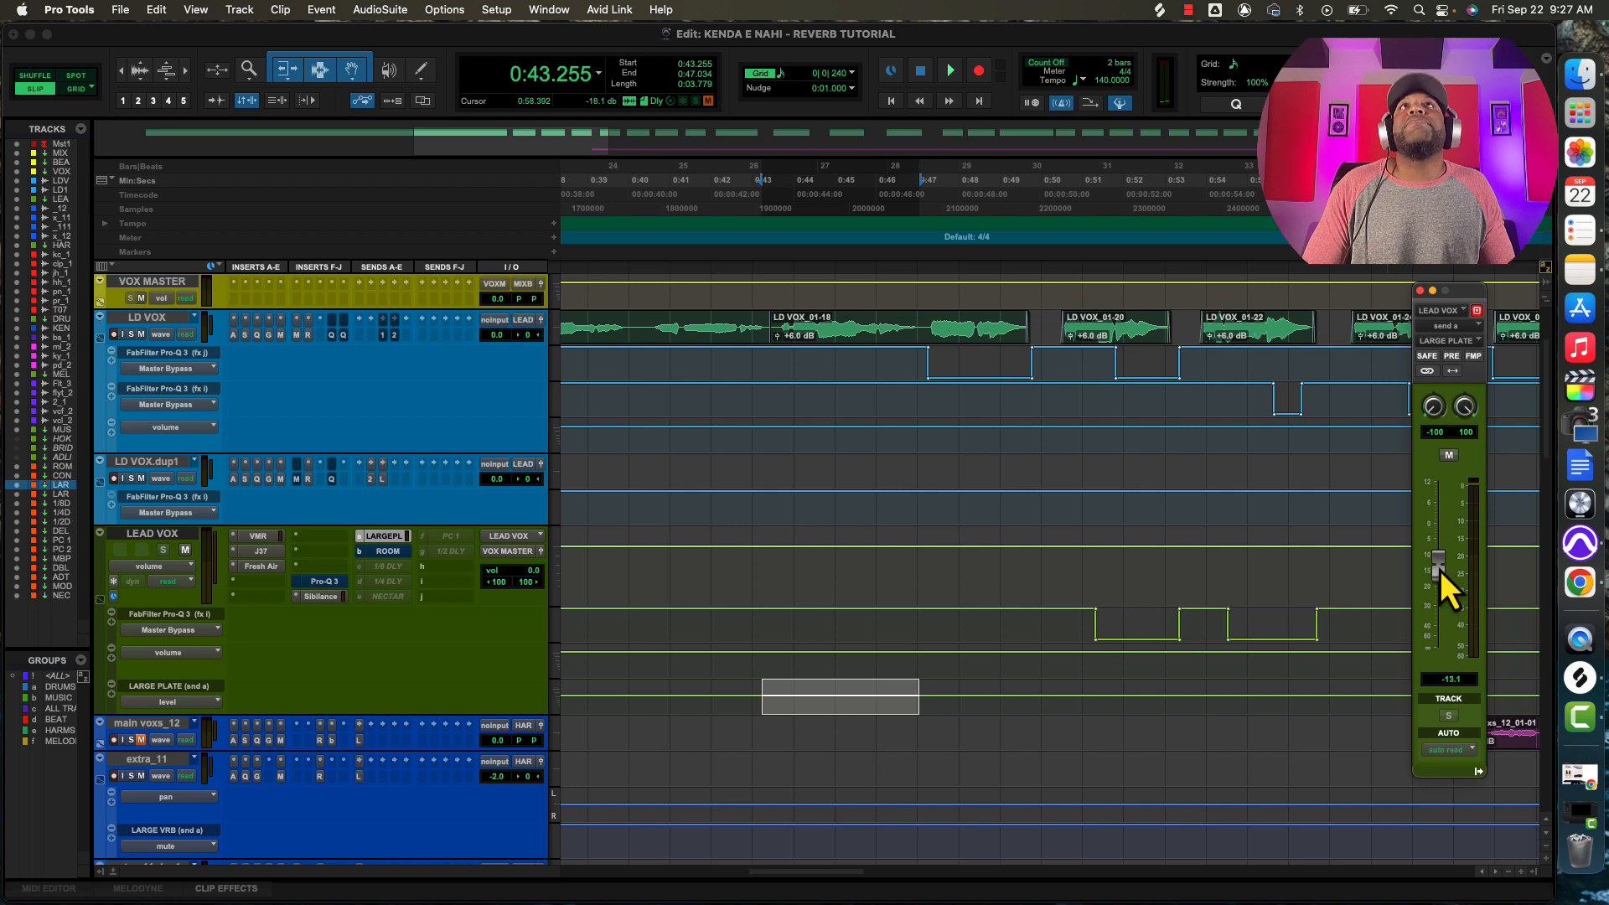
pyautogui.press('space')
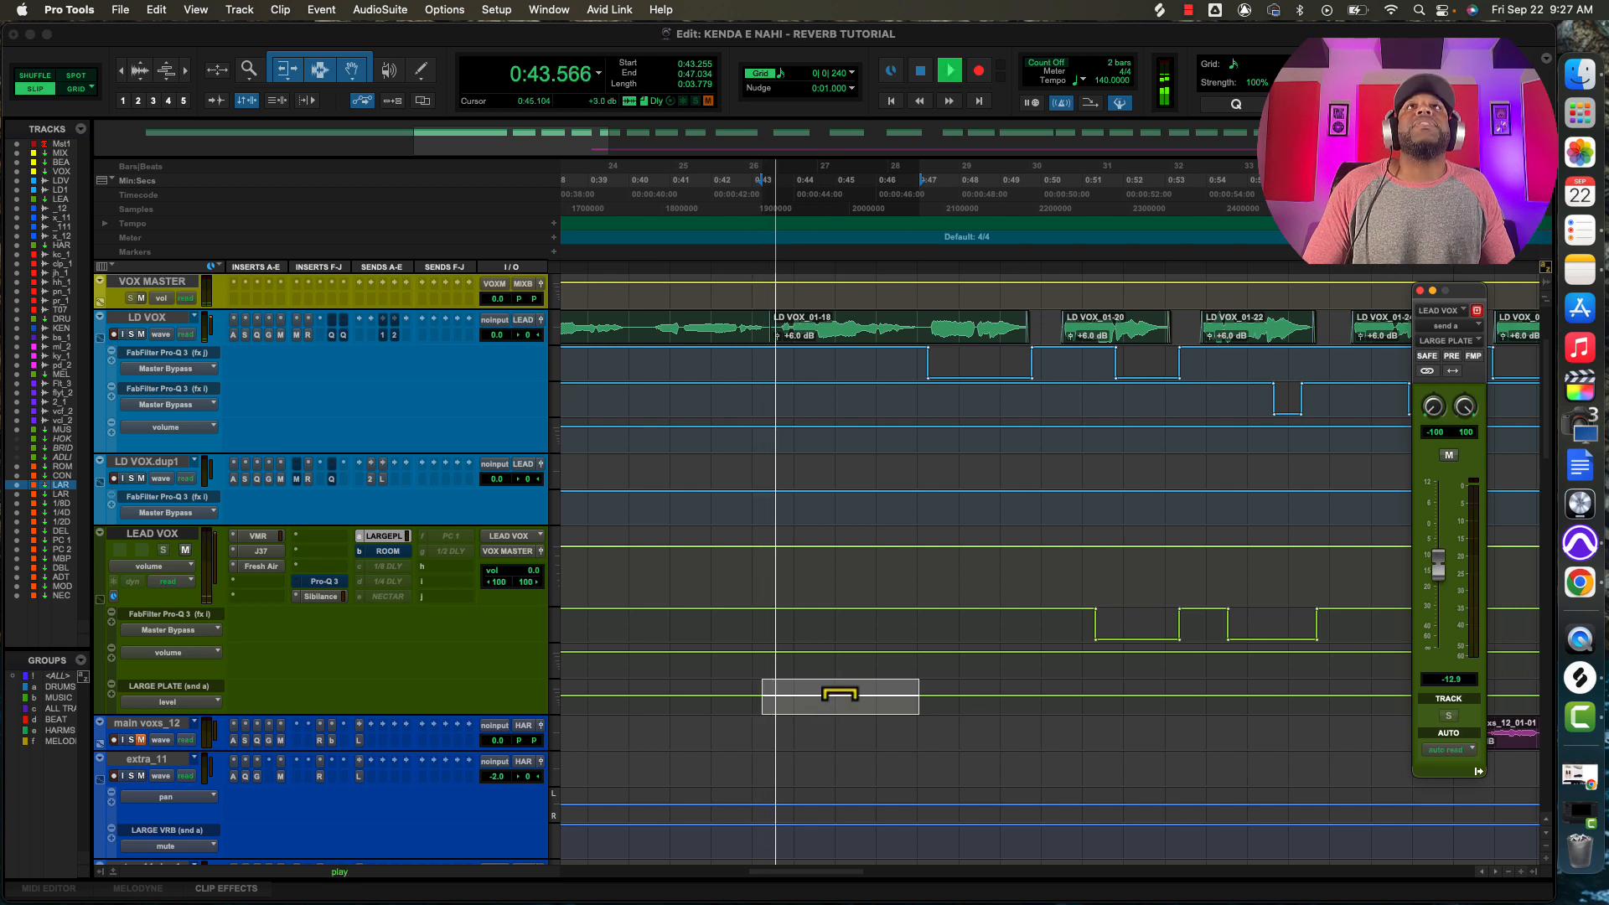
pyautogui.moveTo(840, 694); pyautogui.dragTo(840, 687)
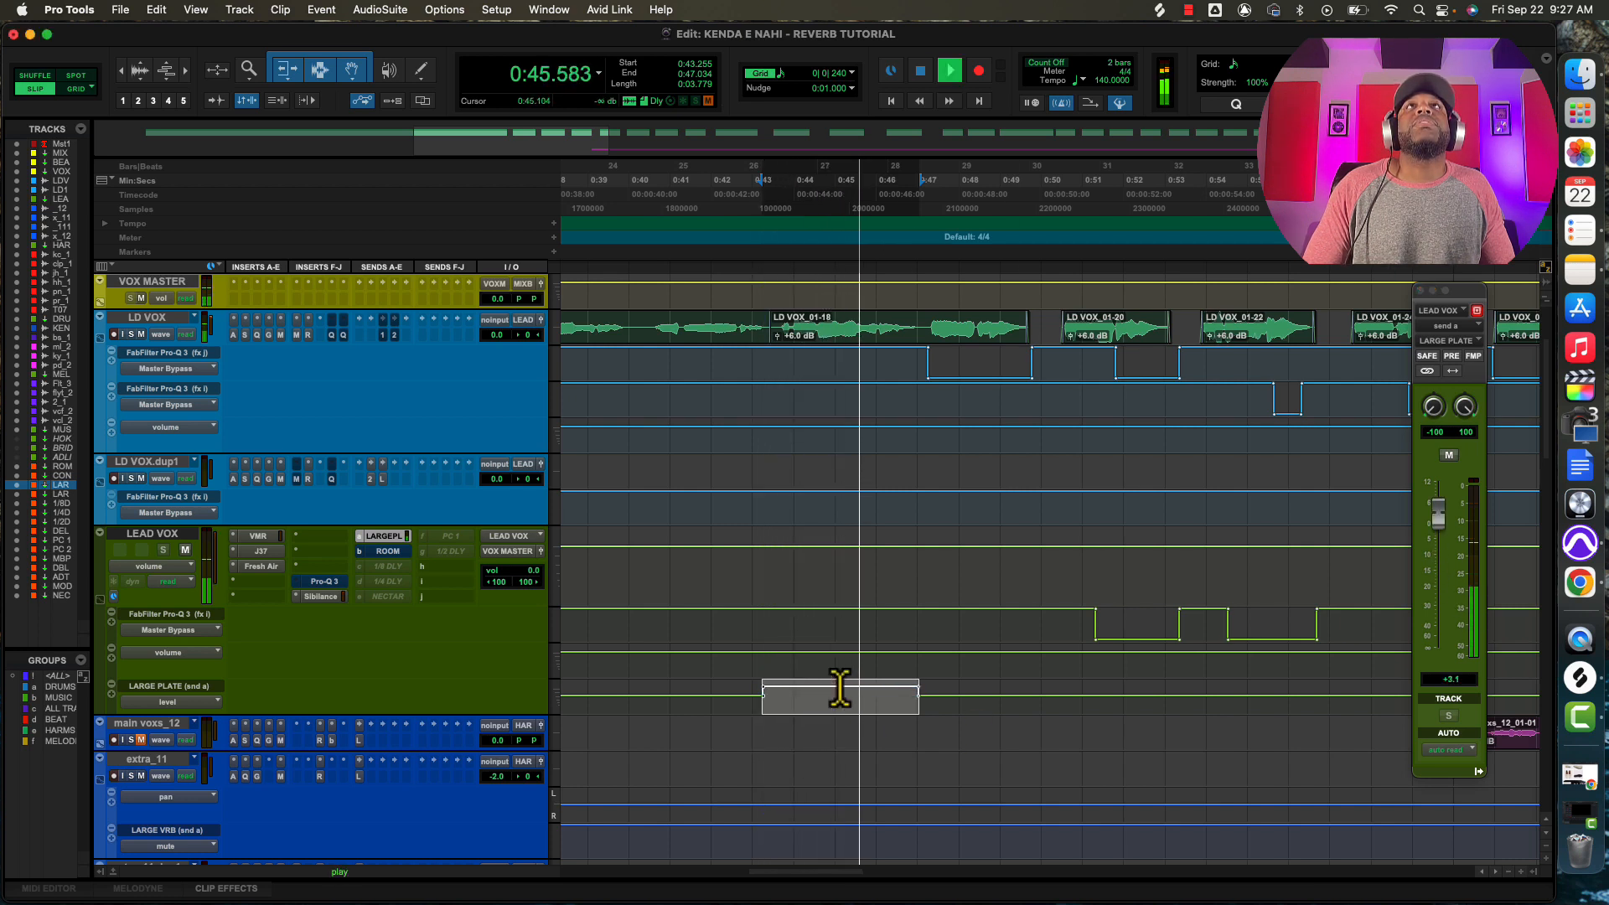
pyautogui.press('space')
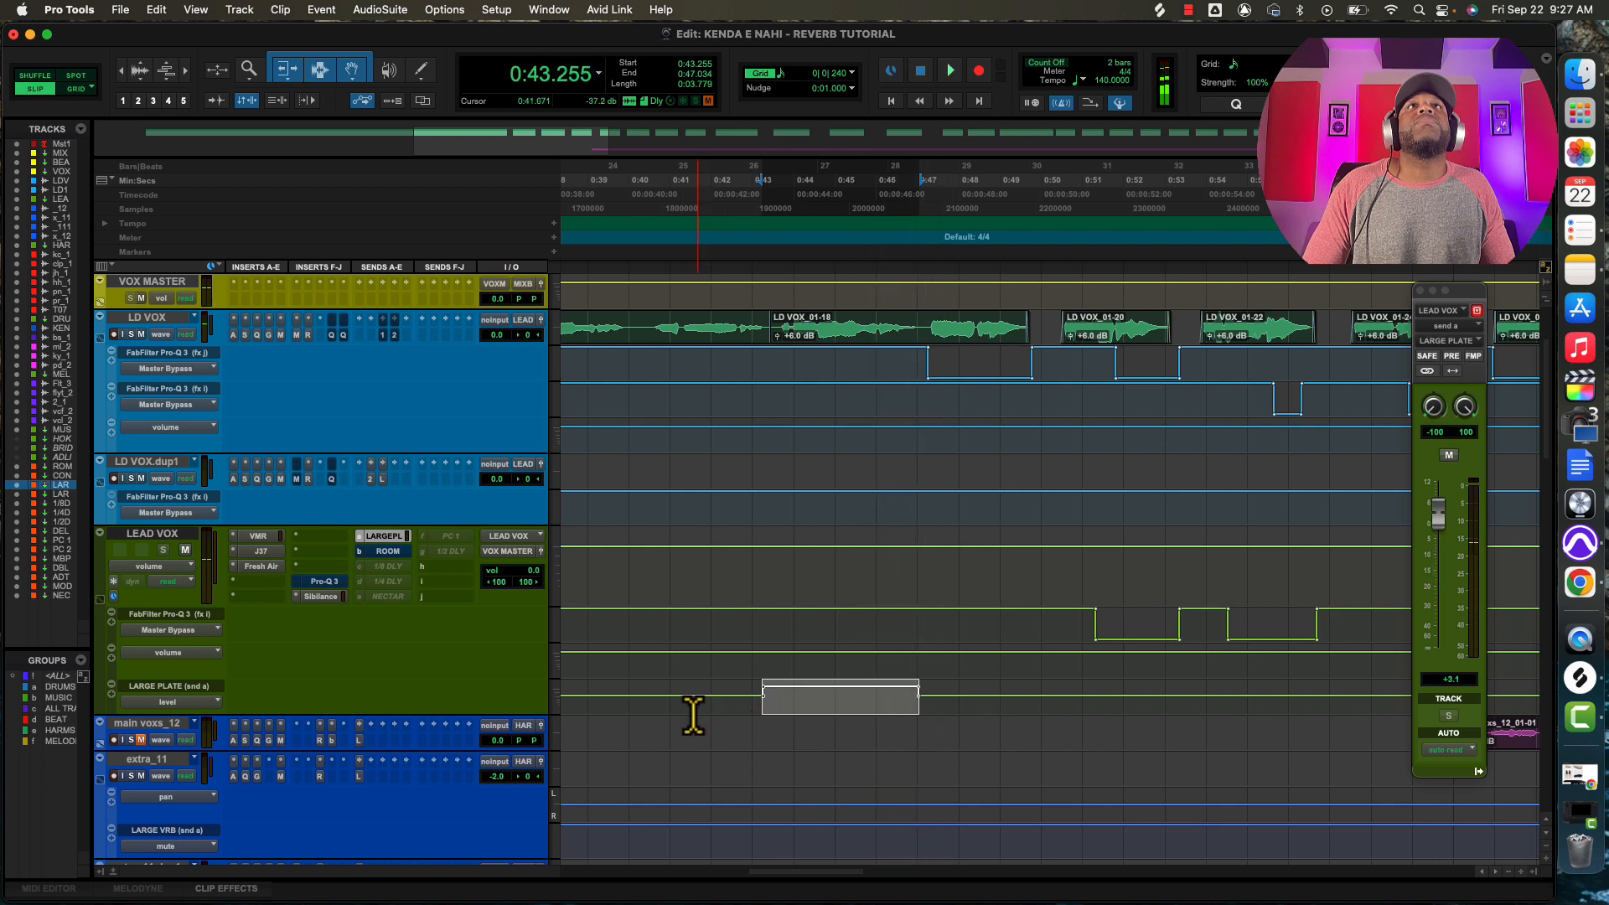
# Audition the raised send section twice, playing from about 0:40.1.
pyautogui.click(602, 705)
pyautogui.click(634, 702)
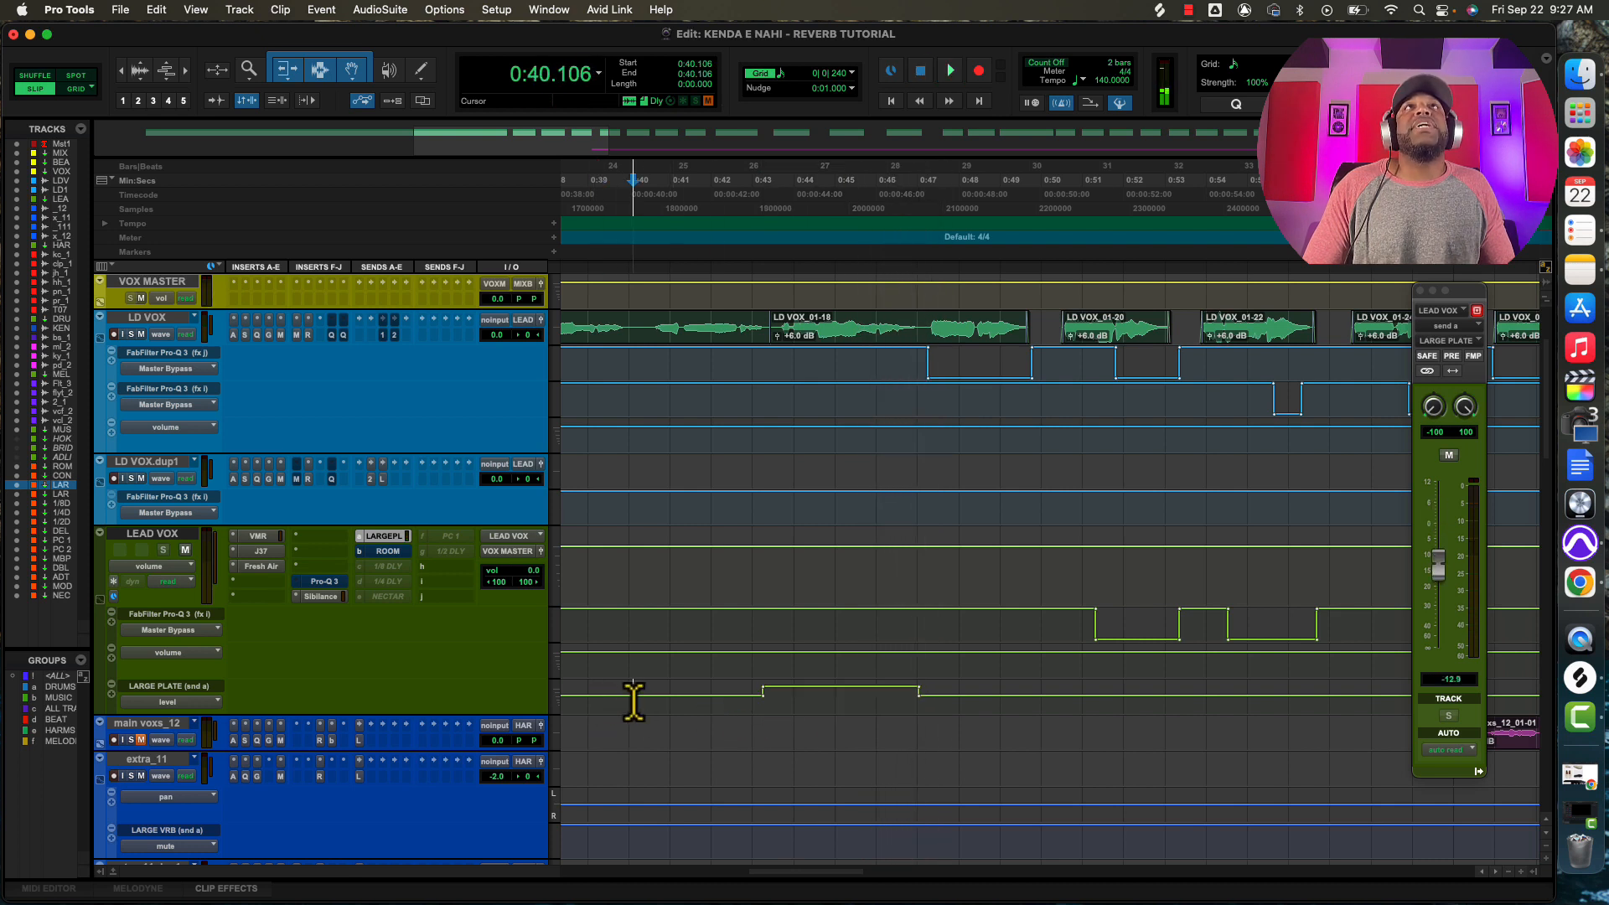
pyautogui.press('space')
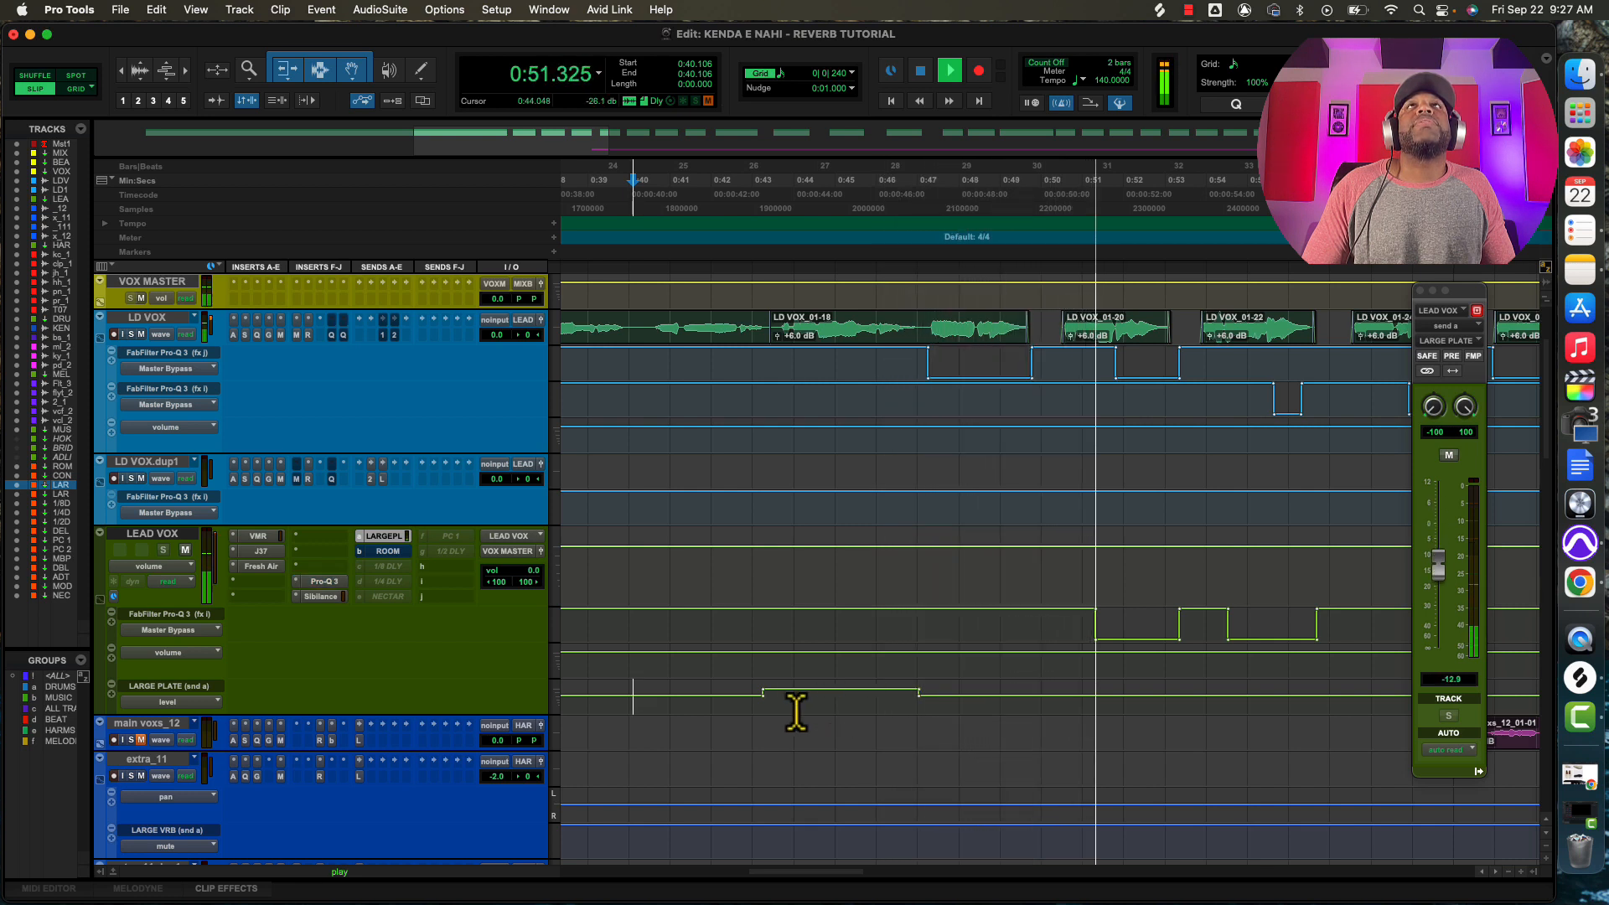
pyautogui.press('space')
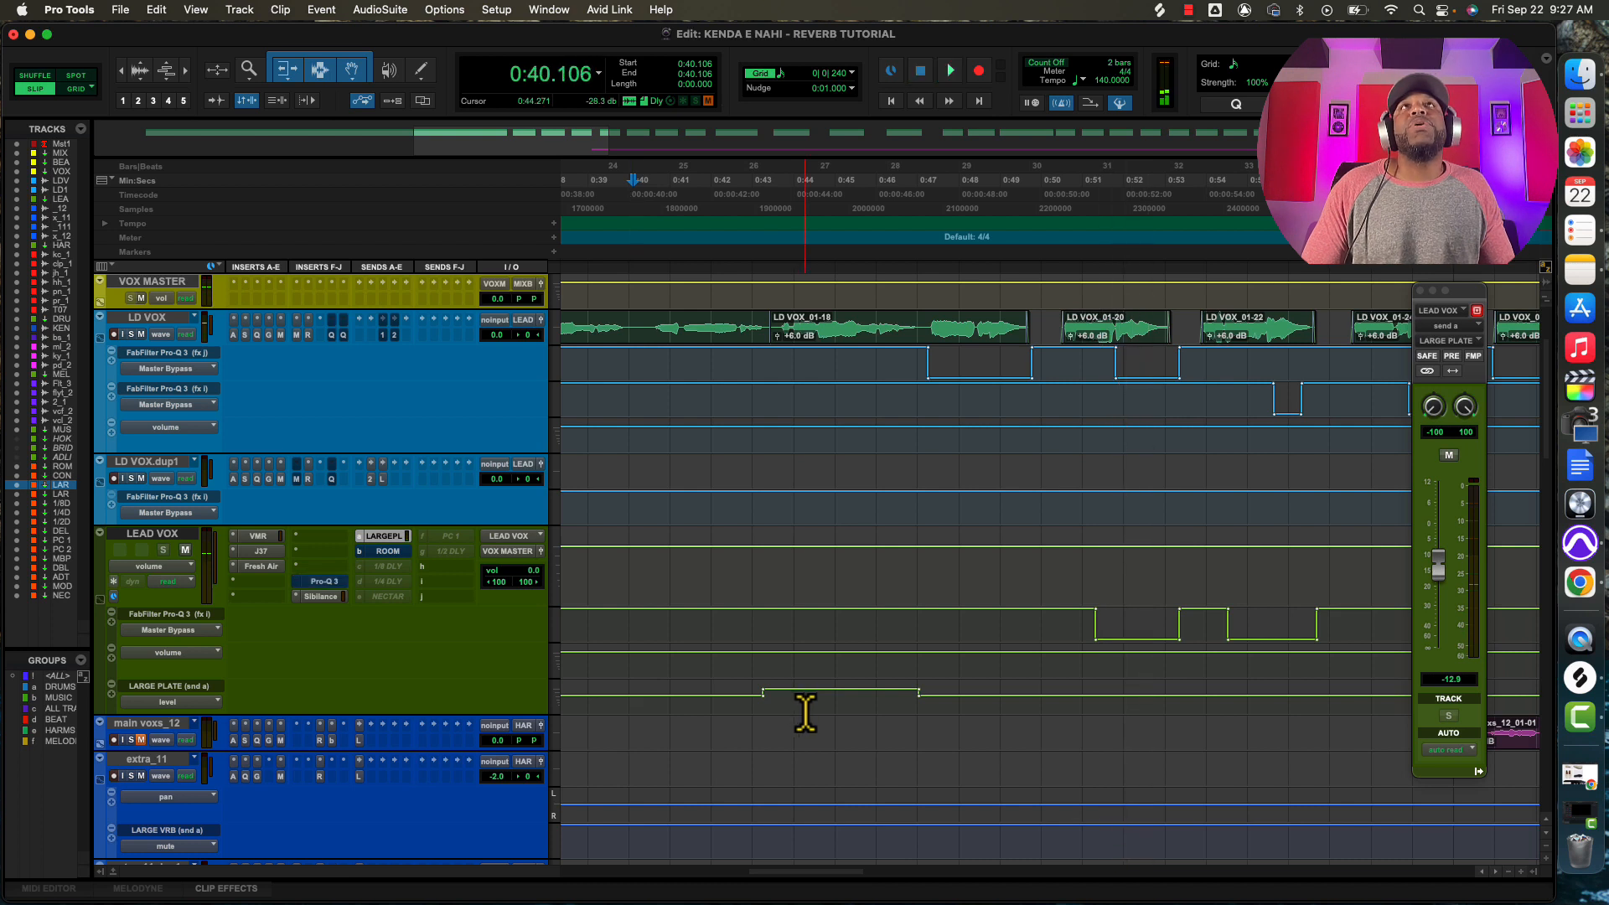
pyautogui.press('space')
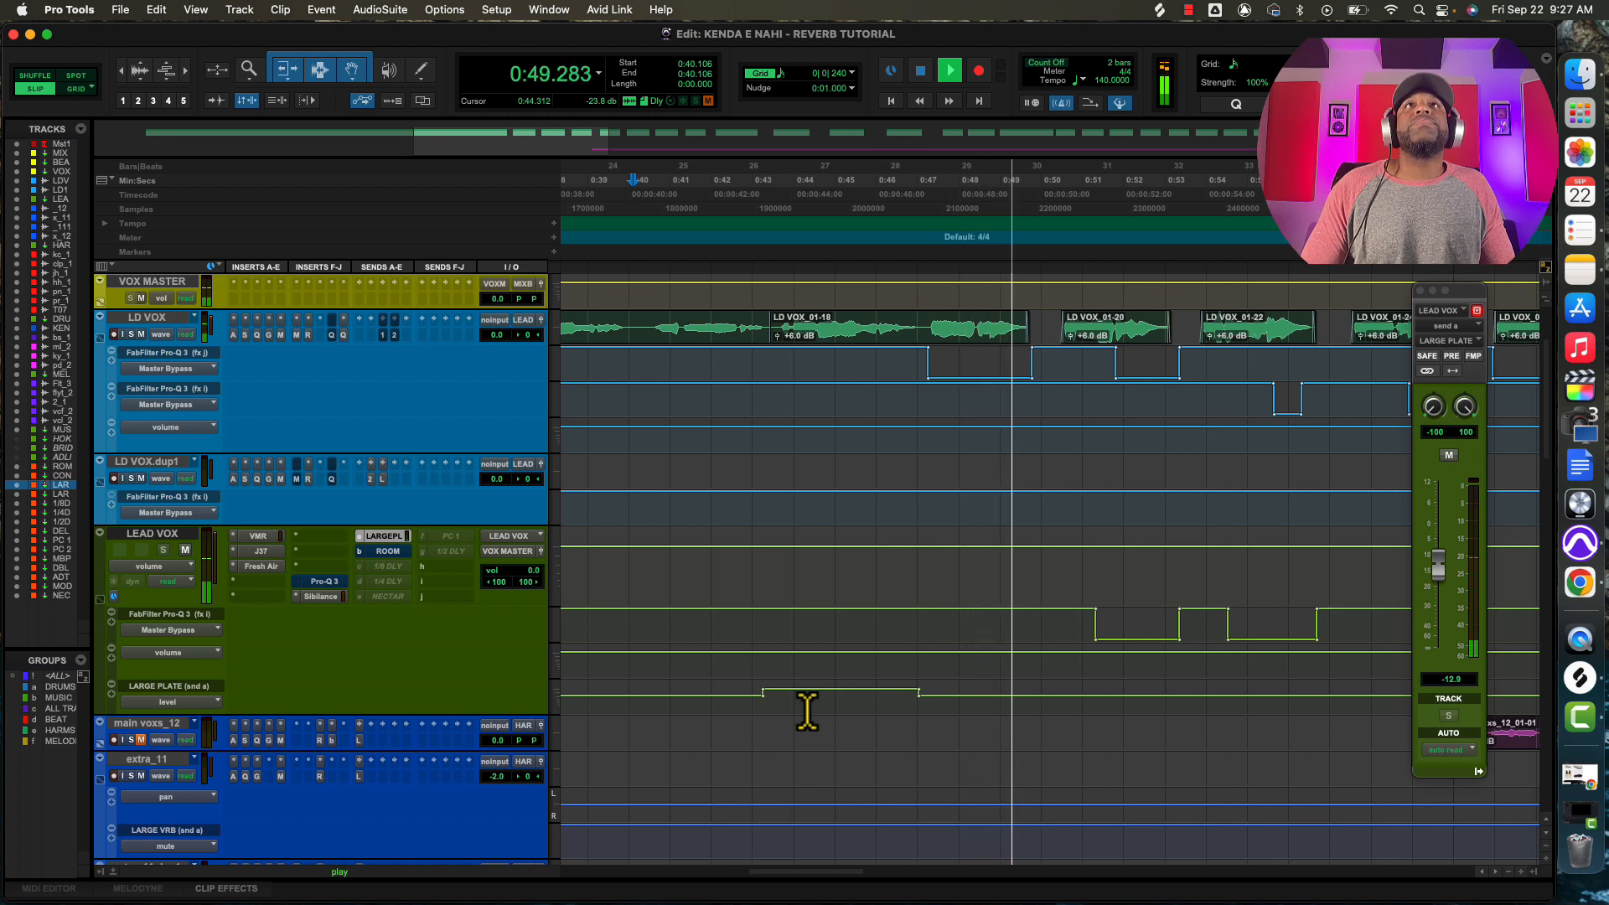
pyautogui.press('space')
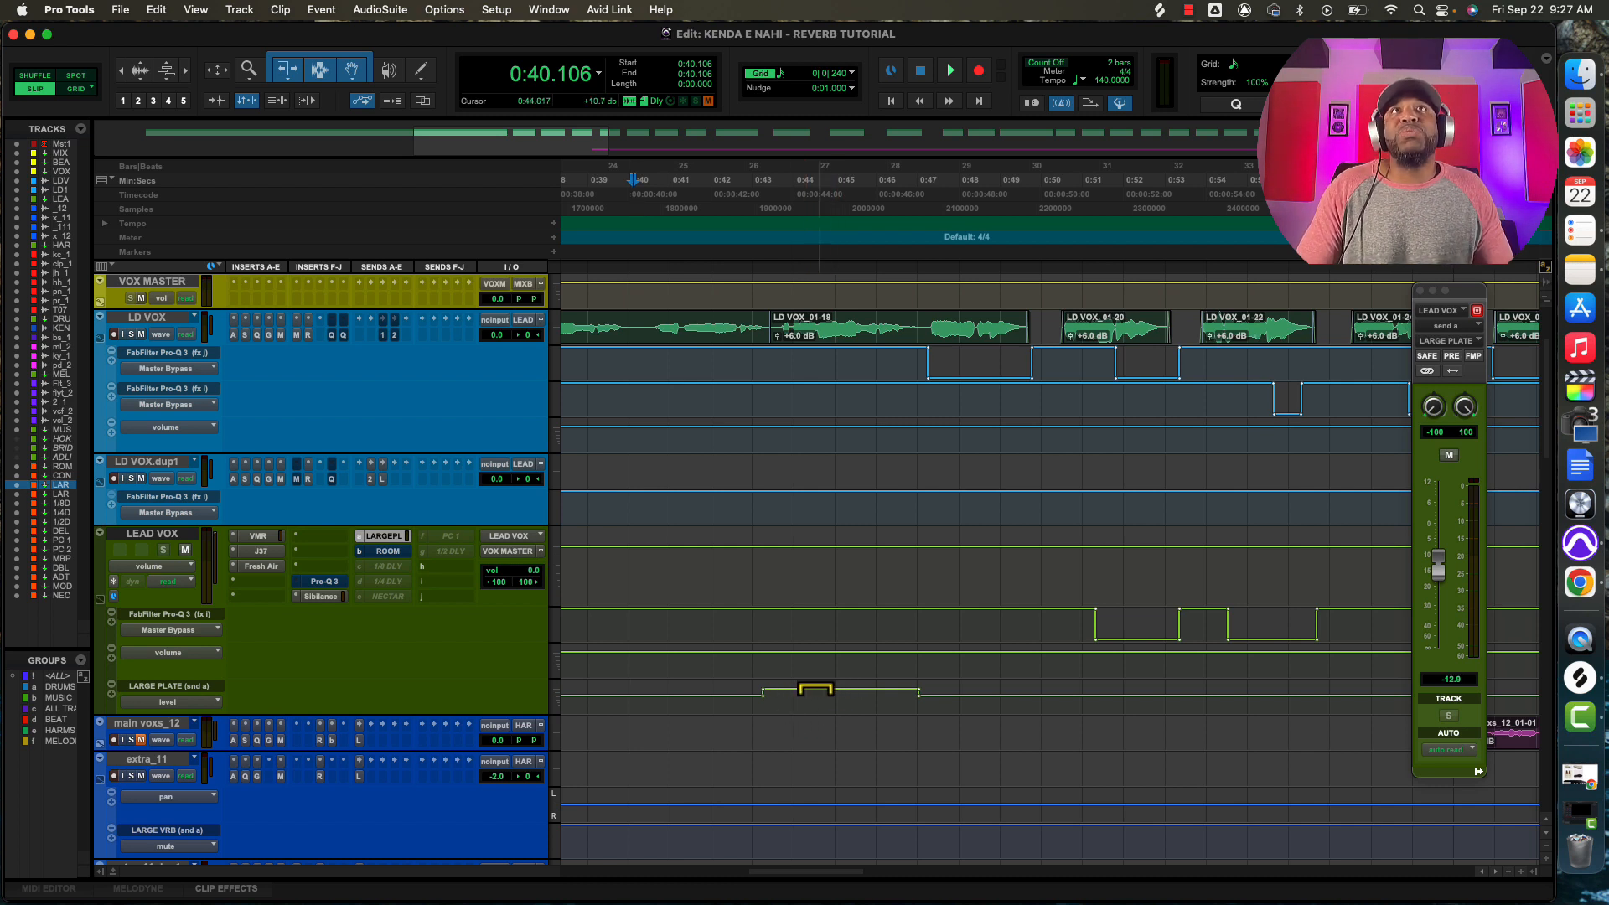
# Lower the start of the raised send section to the base level, forming a rising ramp, and audition from about 0:40.7.
pyautogui.moveTo(764, 690); pyautogui.dragTo(767, 701)
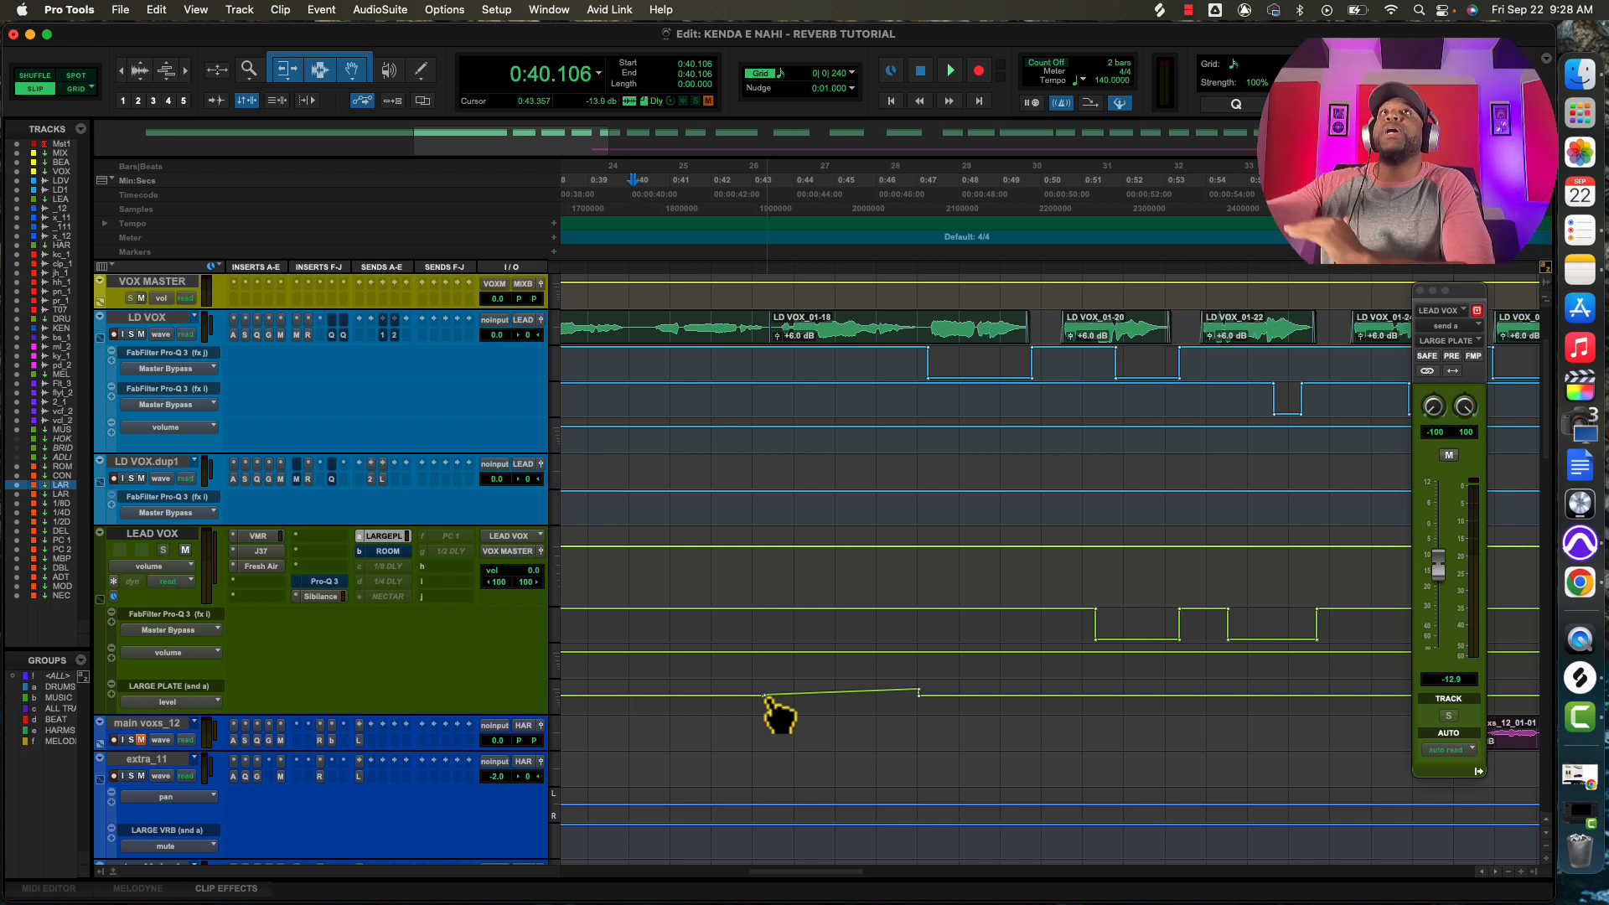
pyautogui.click(727, 719)
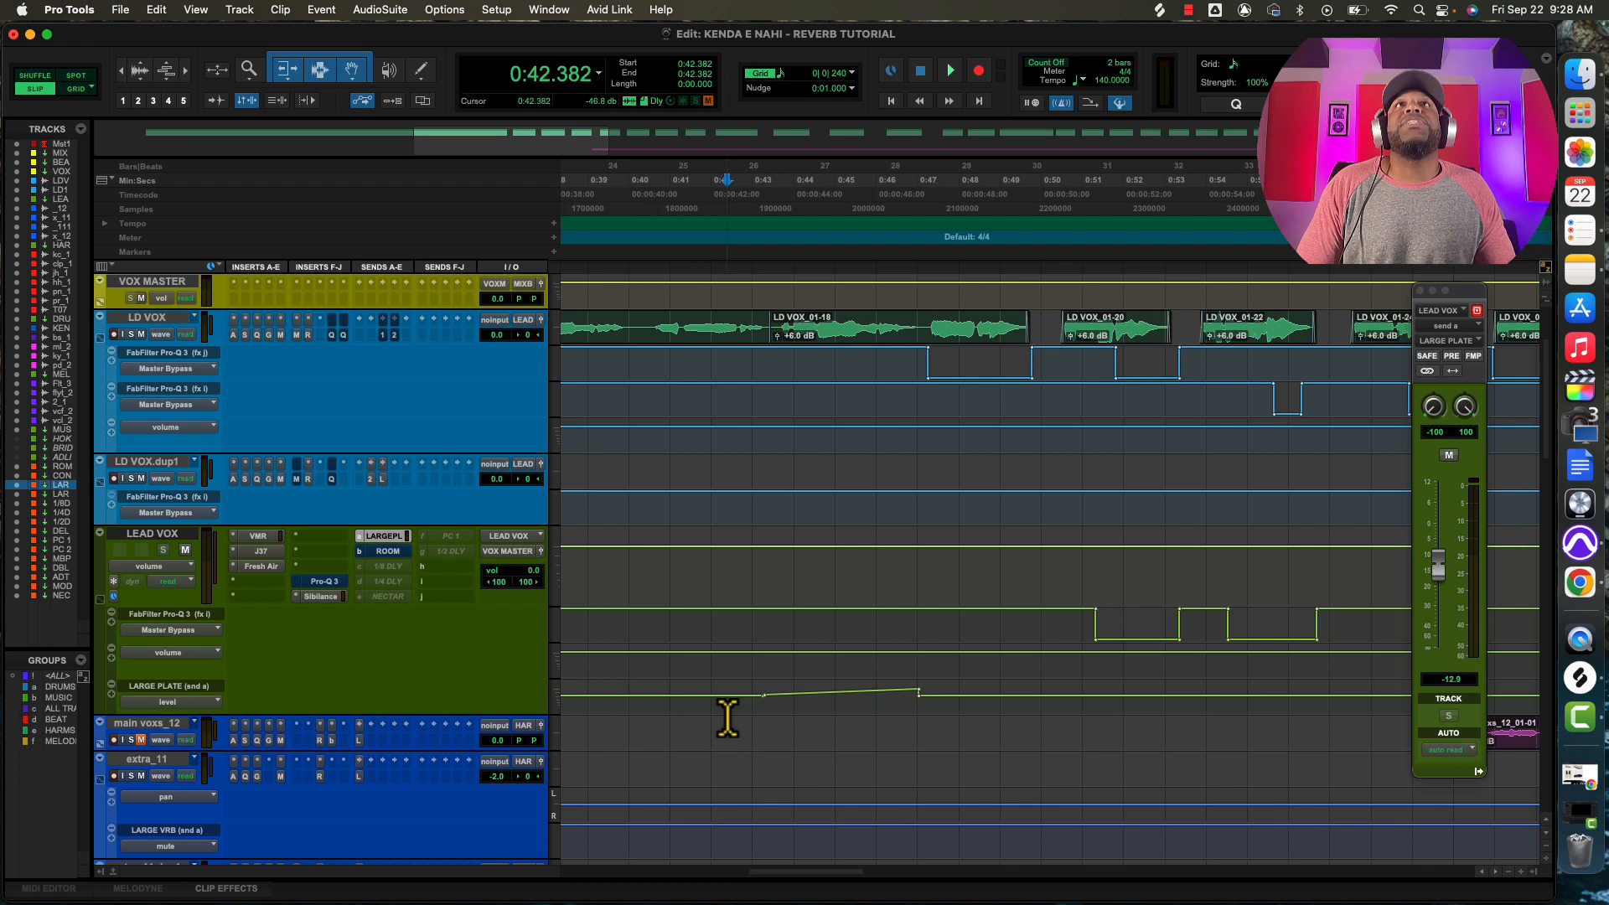
pyautogui.click(657, 711)
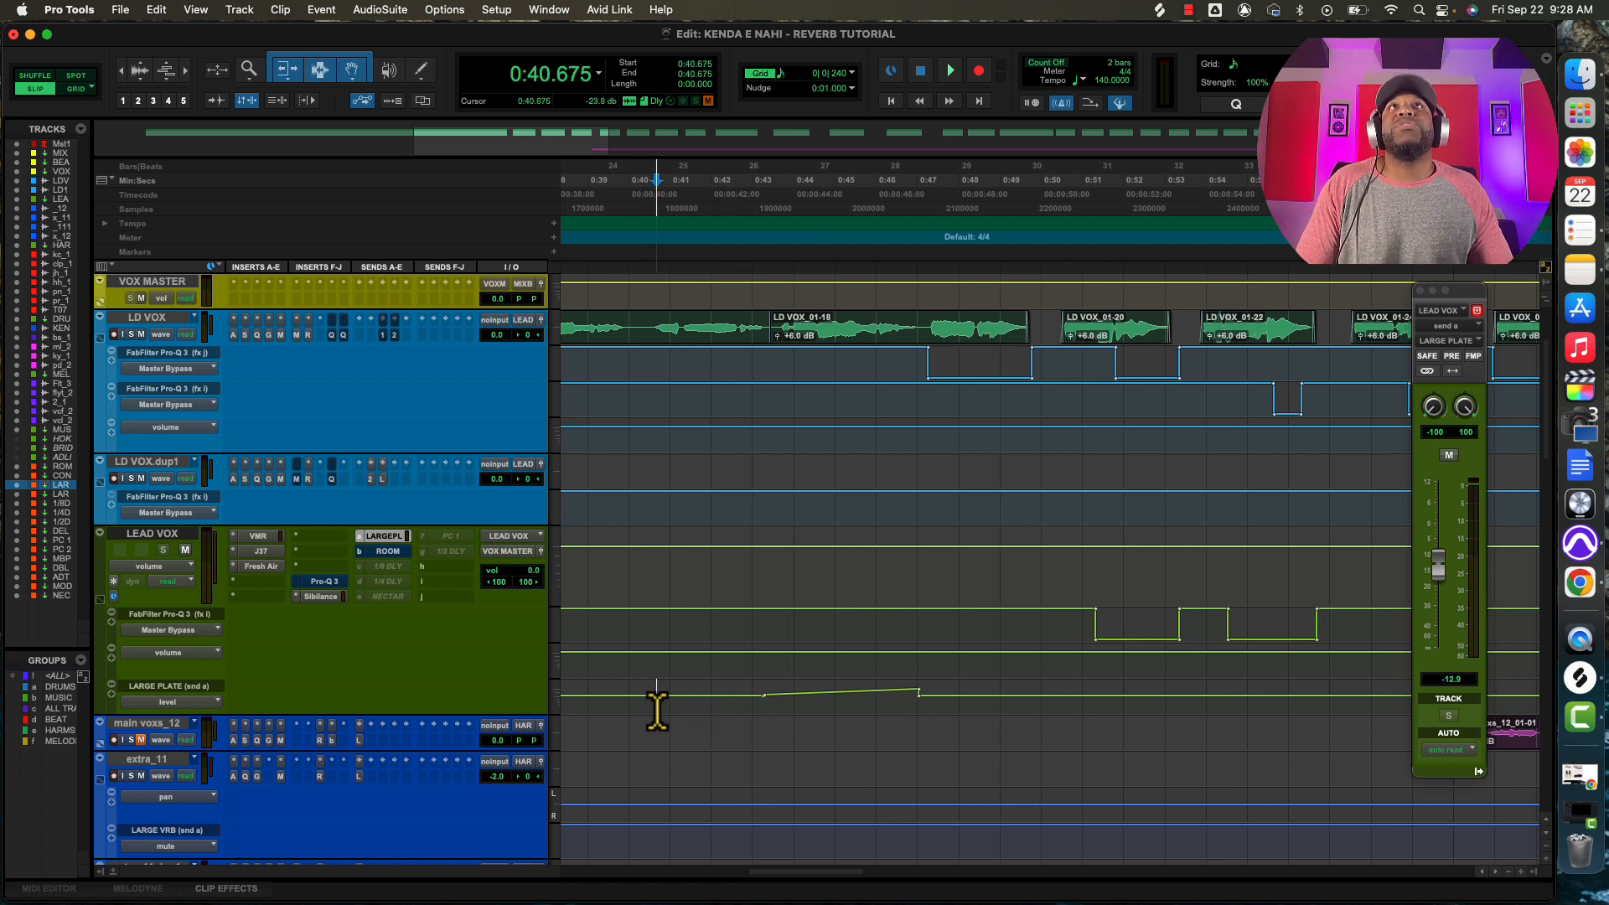
pyautogui.press('space')
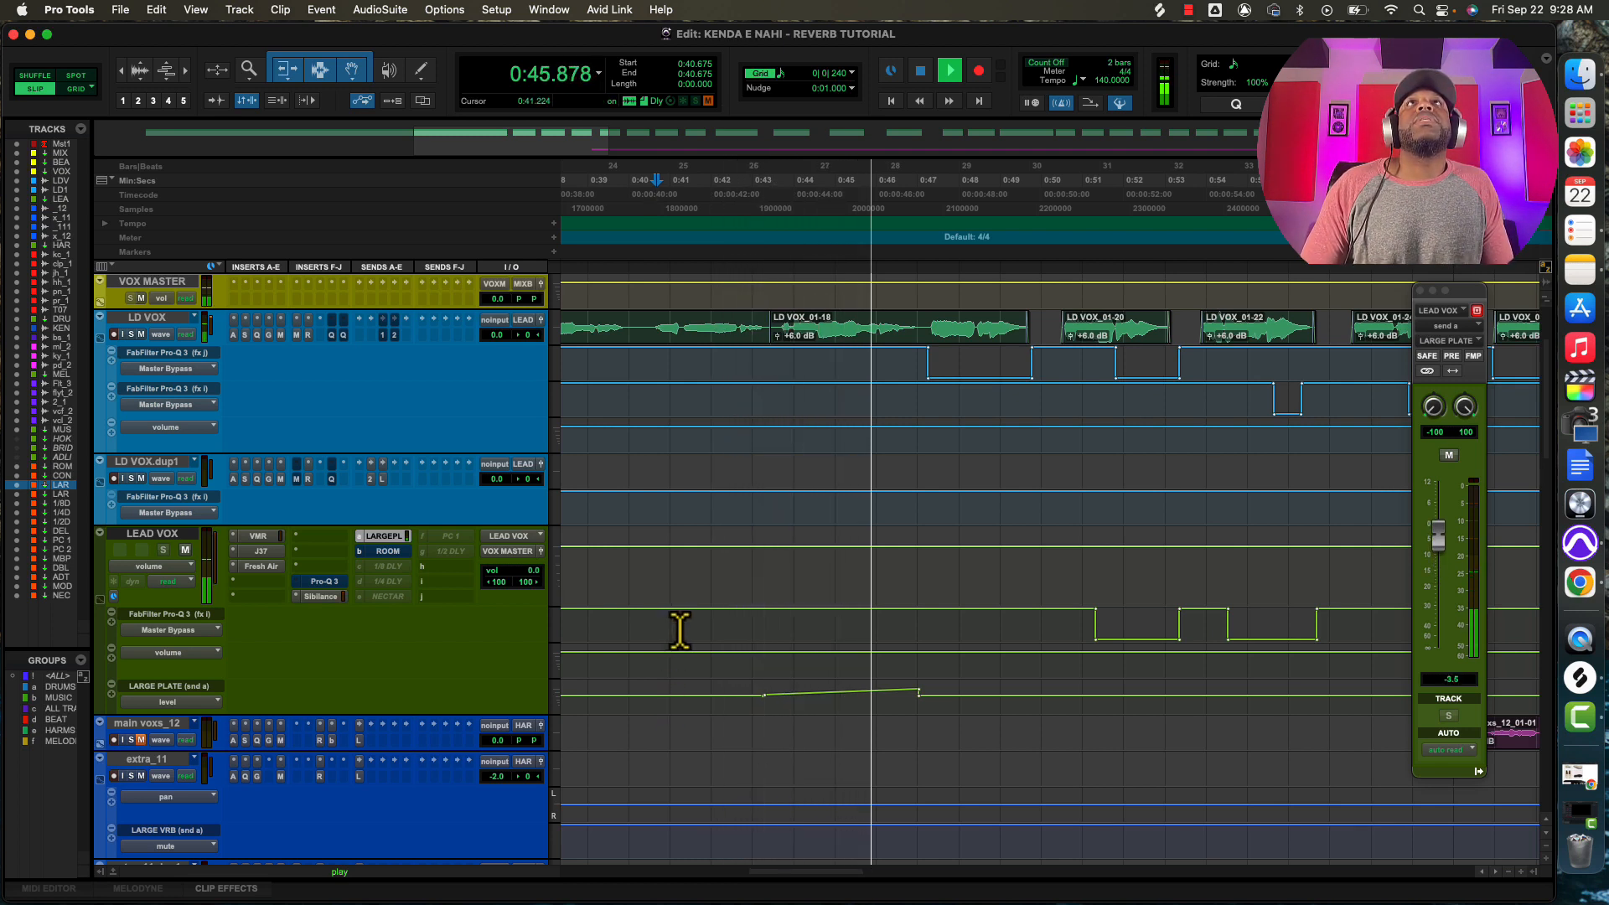
pyautogui.press('space')
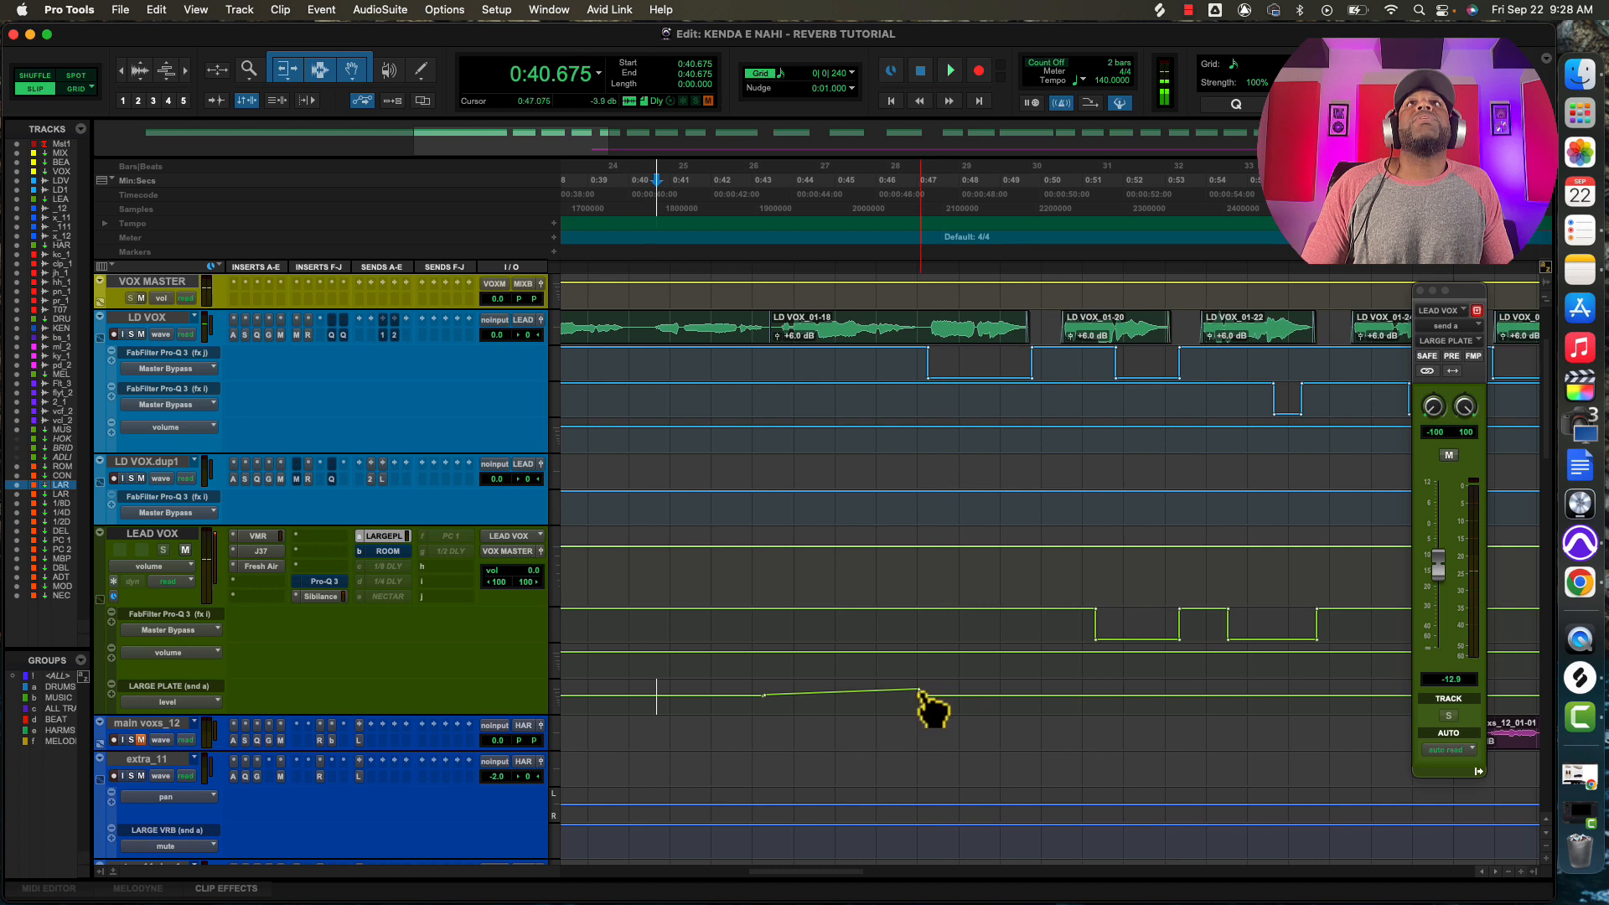
# Raise the end point of the send level ramp to +12.0 dB and audition from about 0:43.1 and 0:39.4.
pyautogui.moveTo(919, 690); pyautogui.dragTo(915, 680)
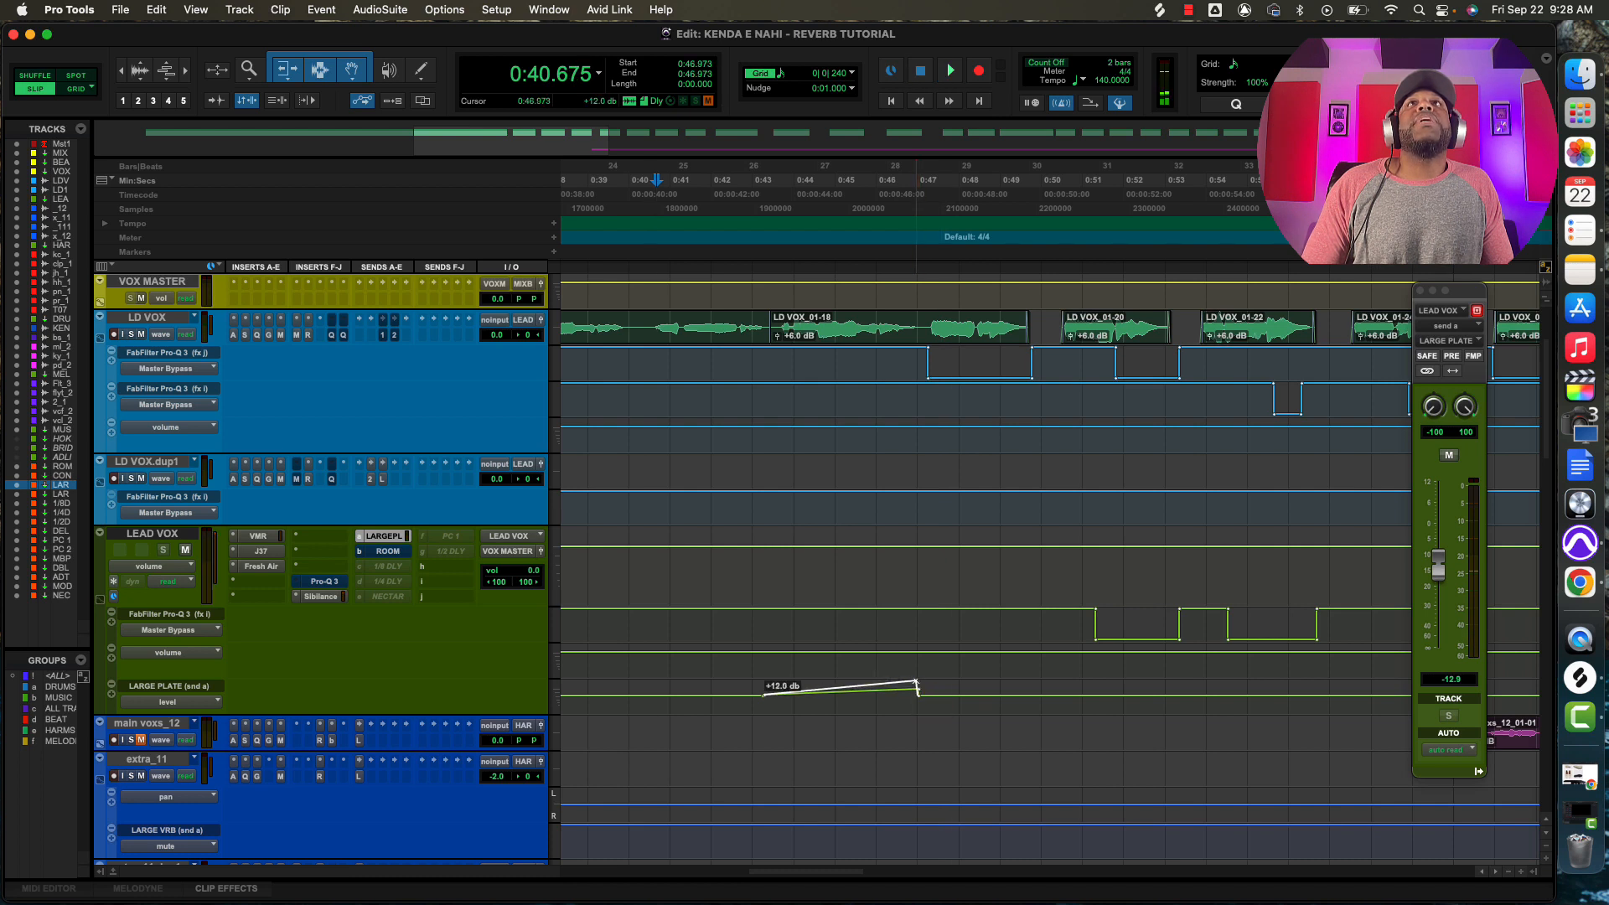
pyautogui.click(756, 706)
pyautogui.press('space')
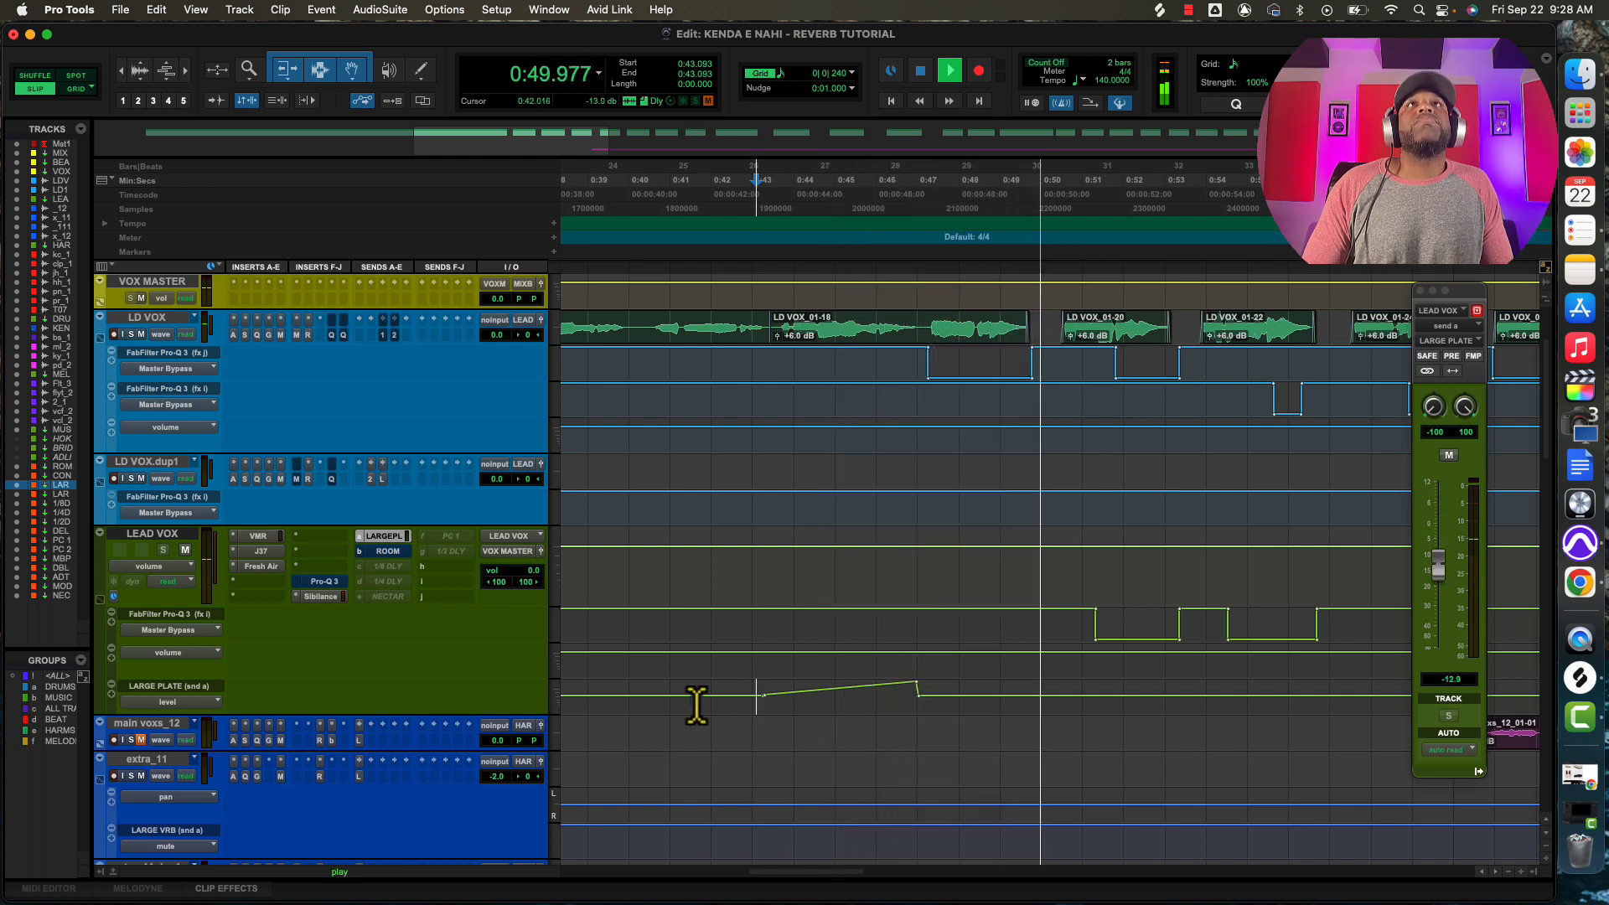
pyautogui.press('space')
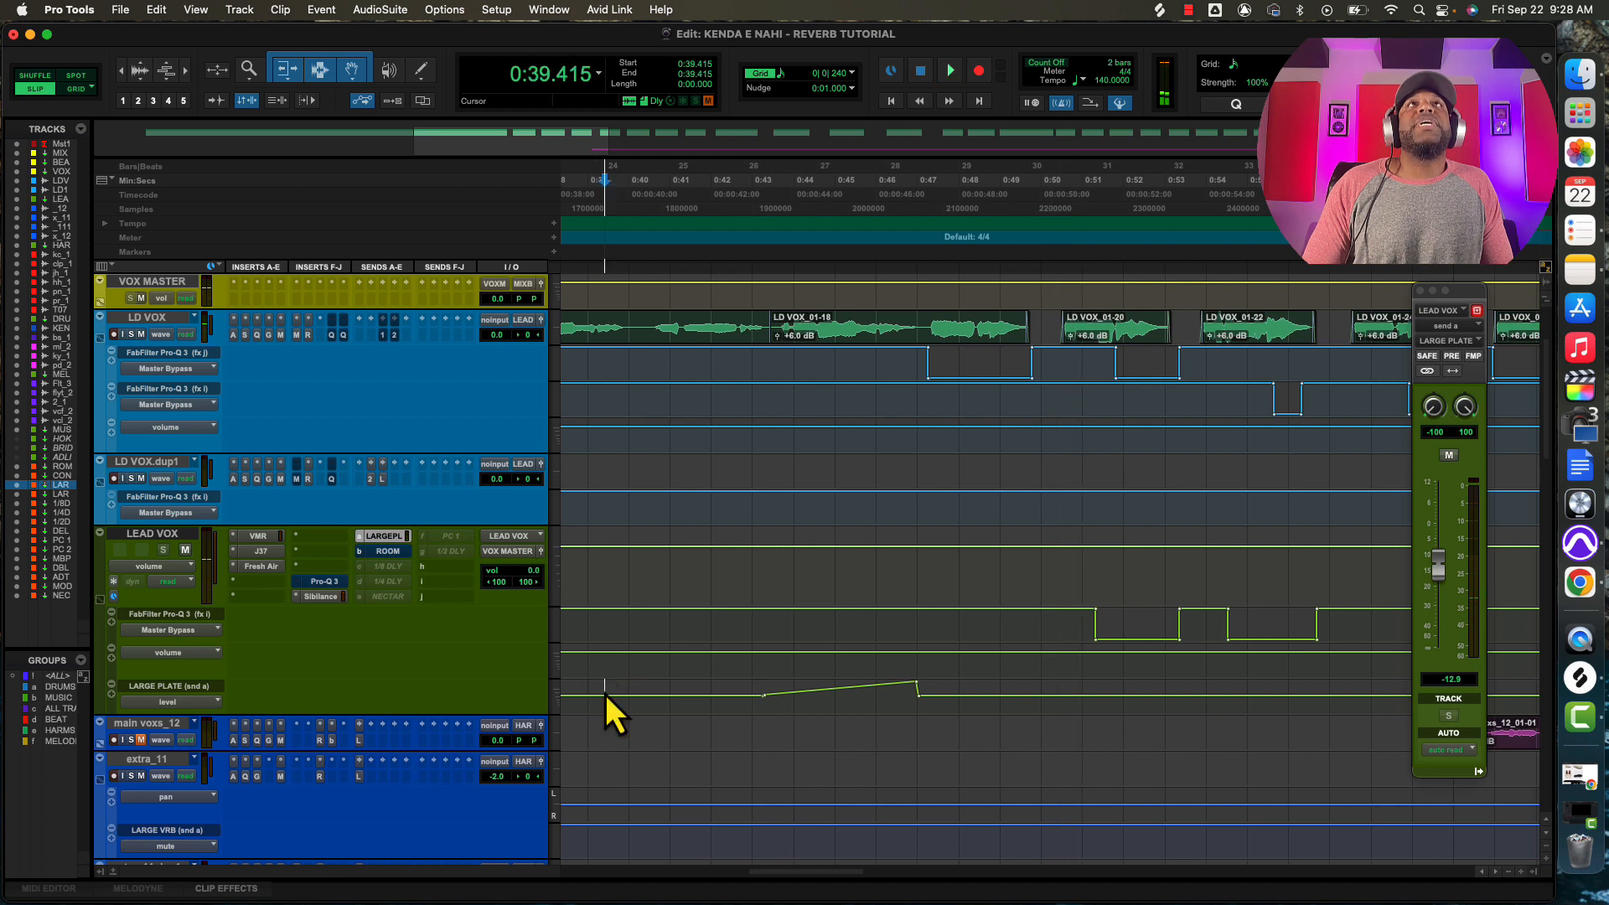
pyautogui.press('space')
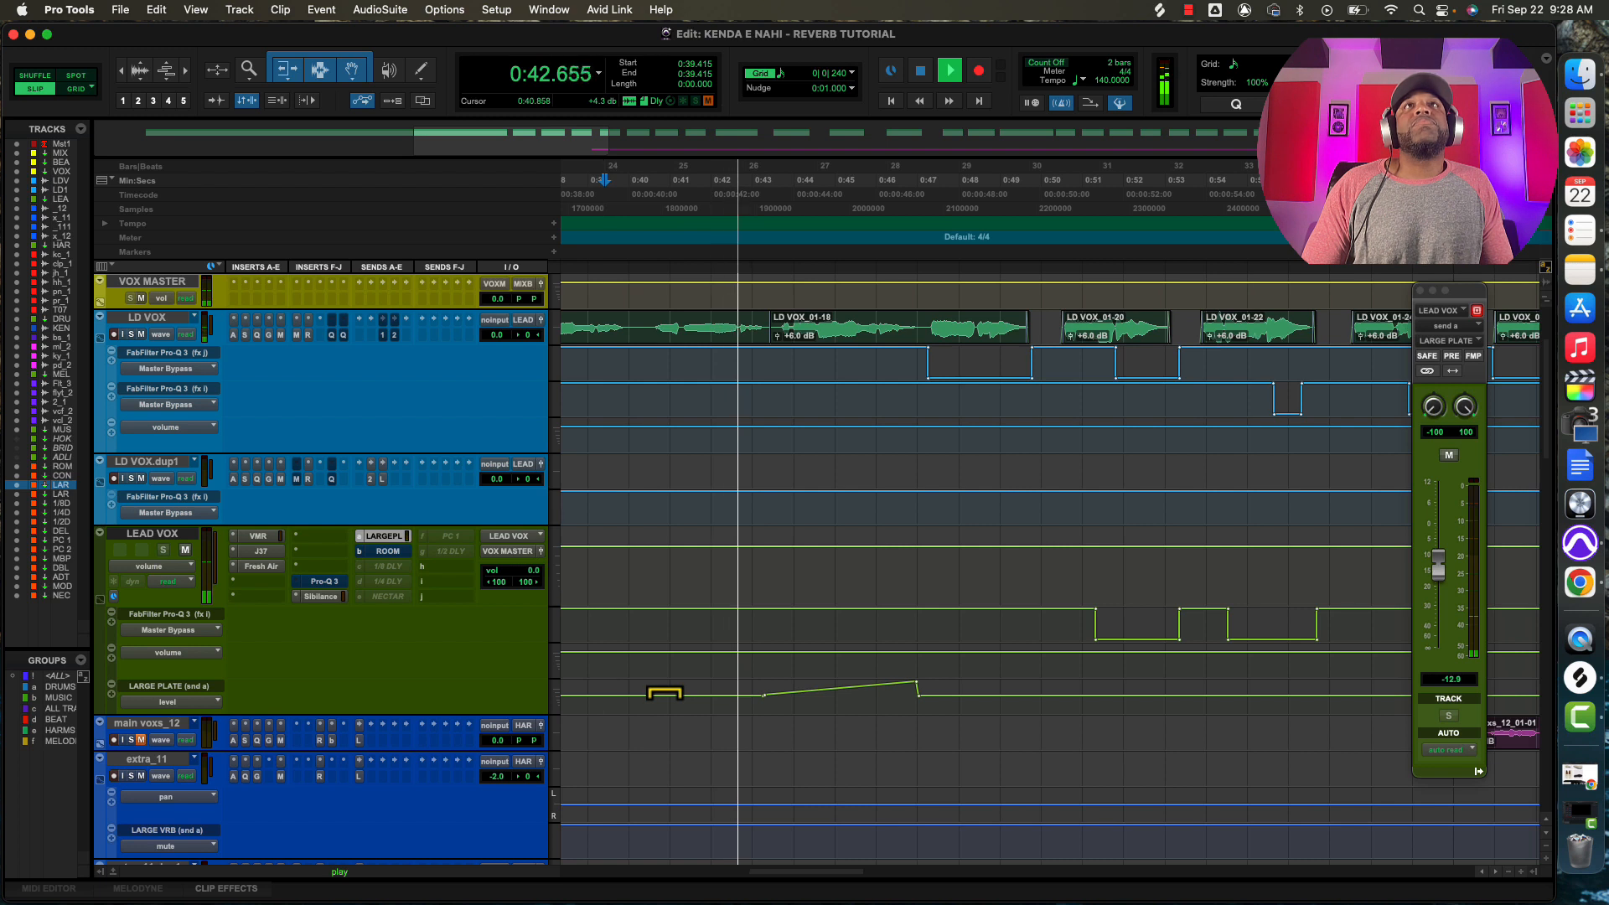
# Play the vocal through the end of the LARGE PLATE send level ramp and stop playback.
pyautogui.click(916, 684)
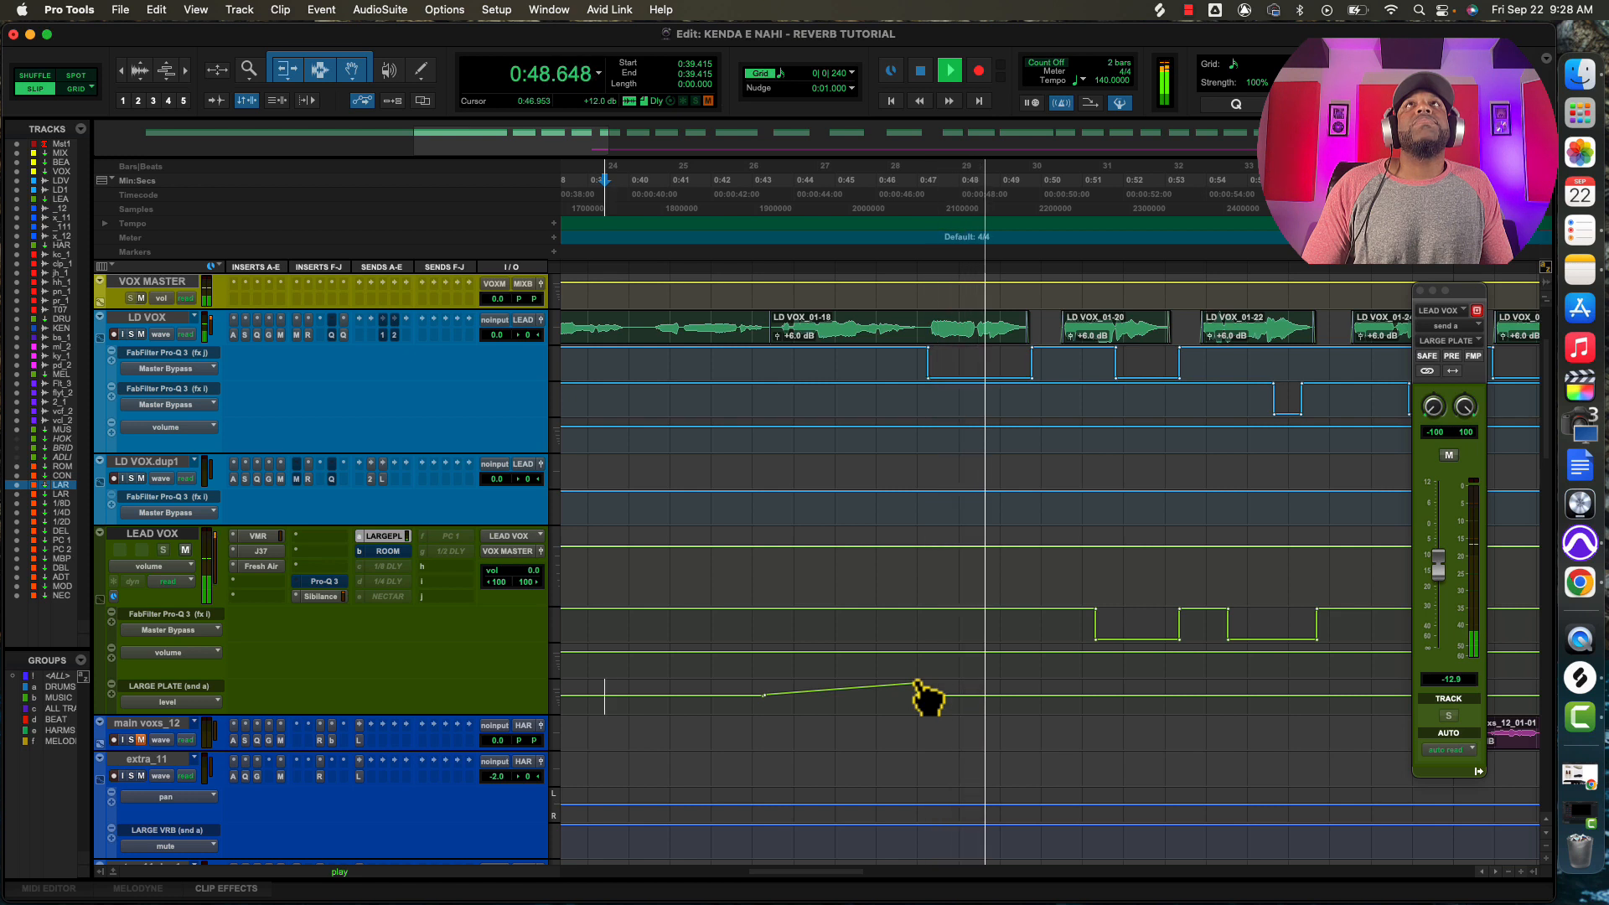
pyautogui.press('space')
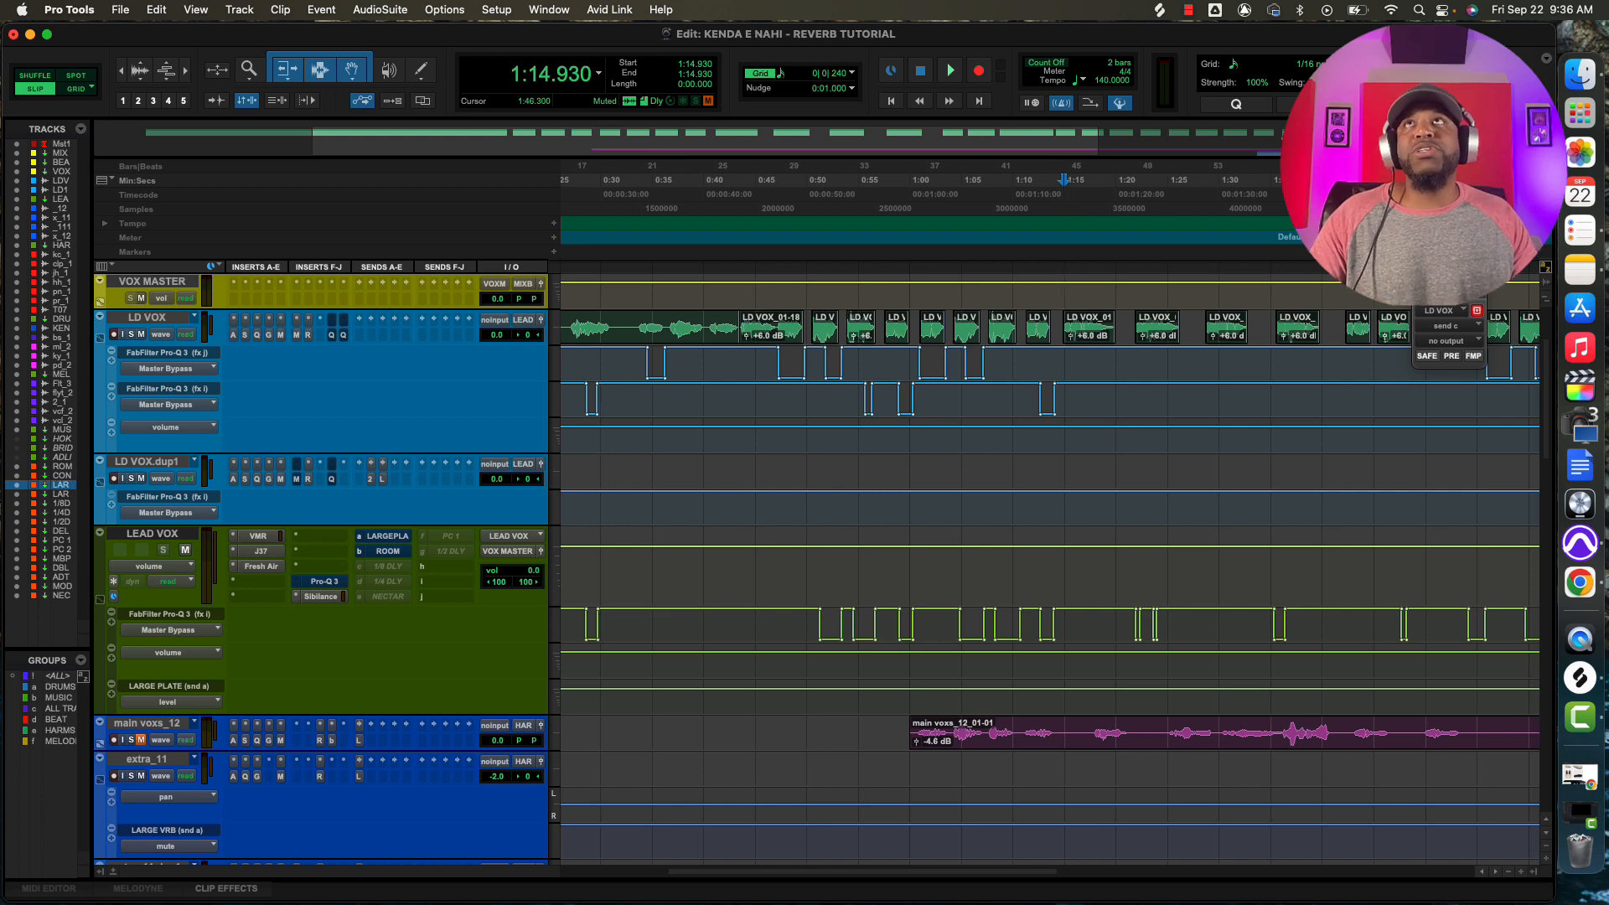
# Close the send window, open the mixer, and bring up Pro-C 2 on the 1/2 DLY track after viewing its Pro-Q 3.
pyautogui.click(1423, 304)
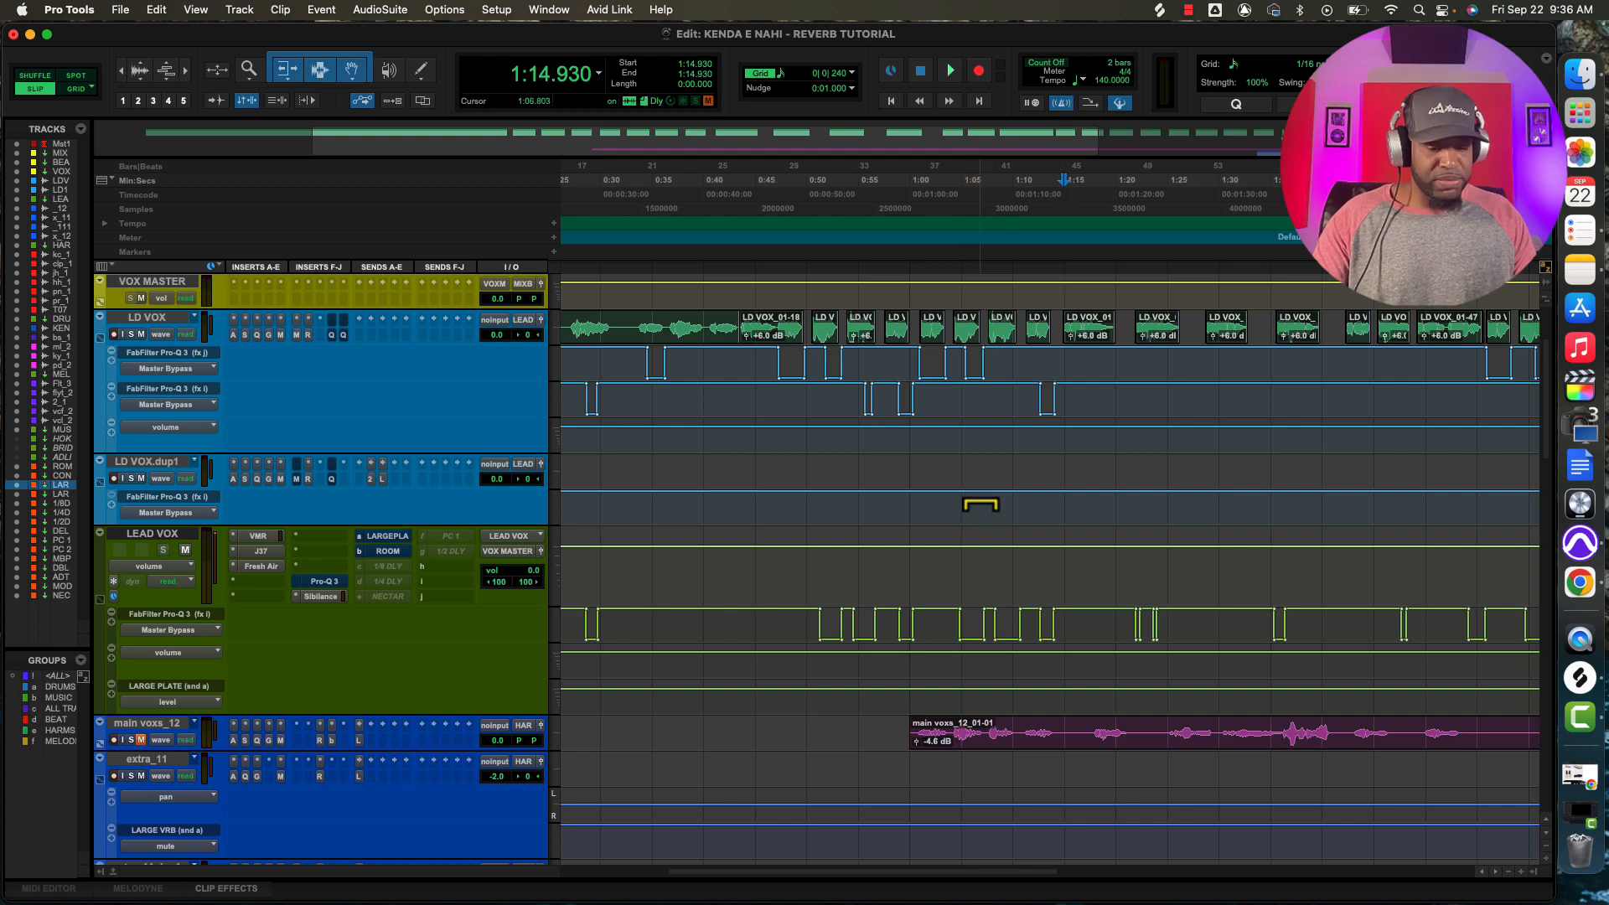
pyautogui.press('super+equal')
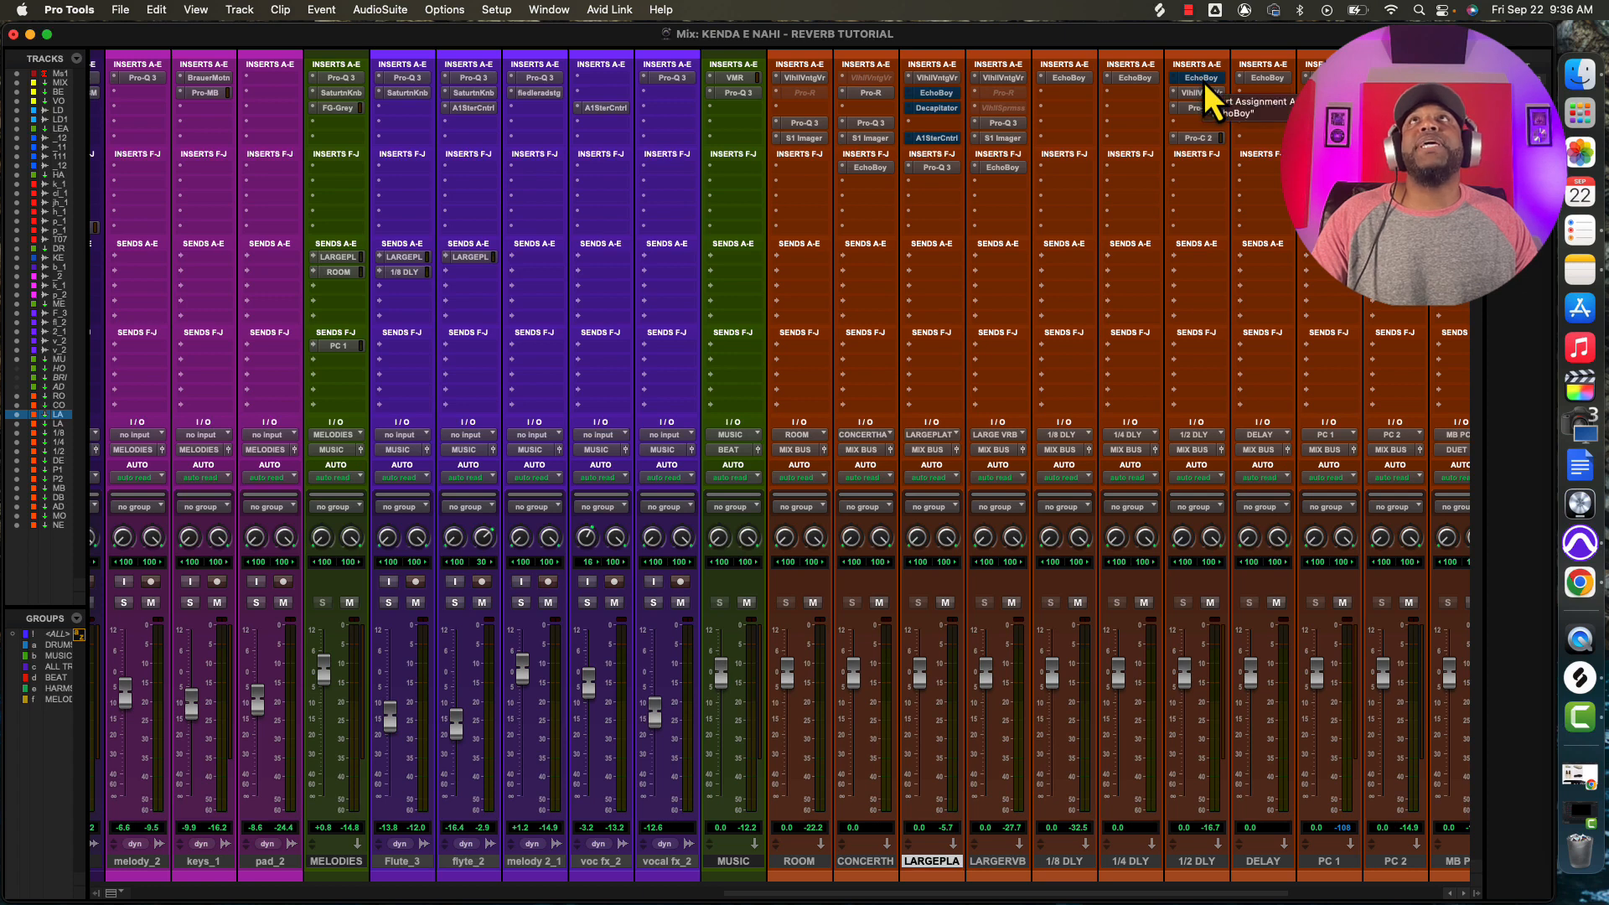
pyautogui.click(1202, 109)
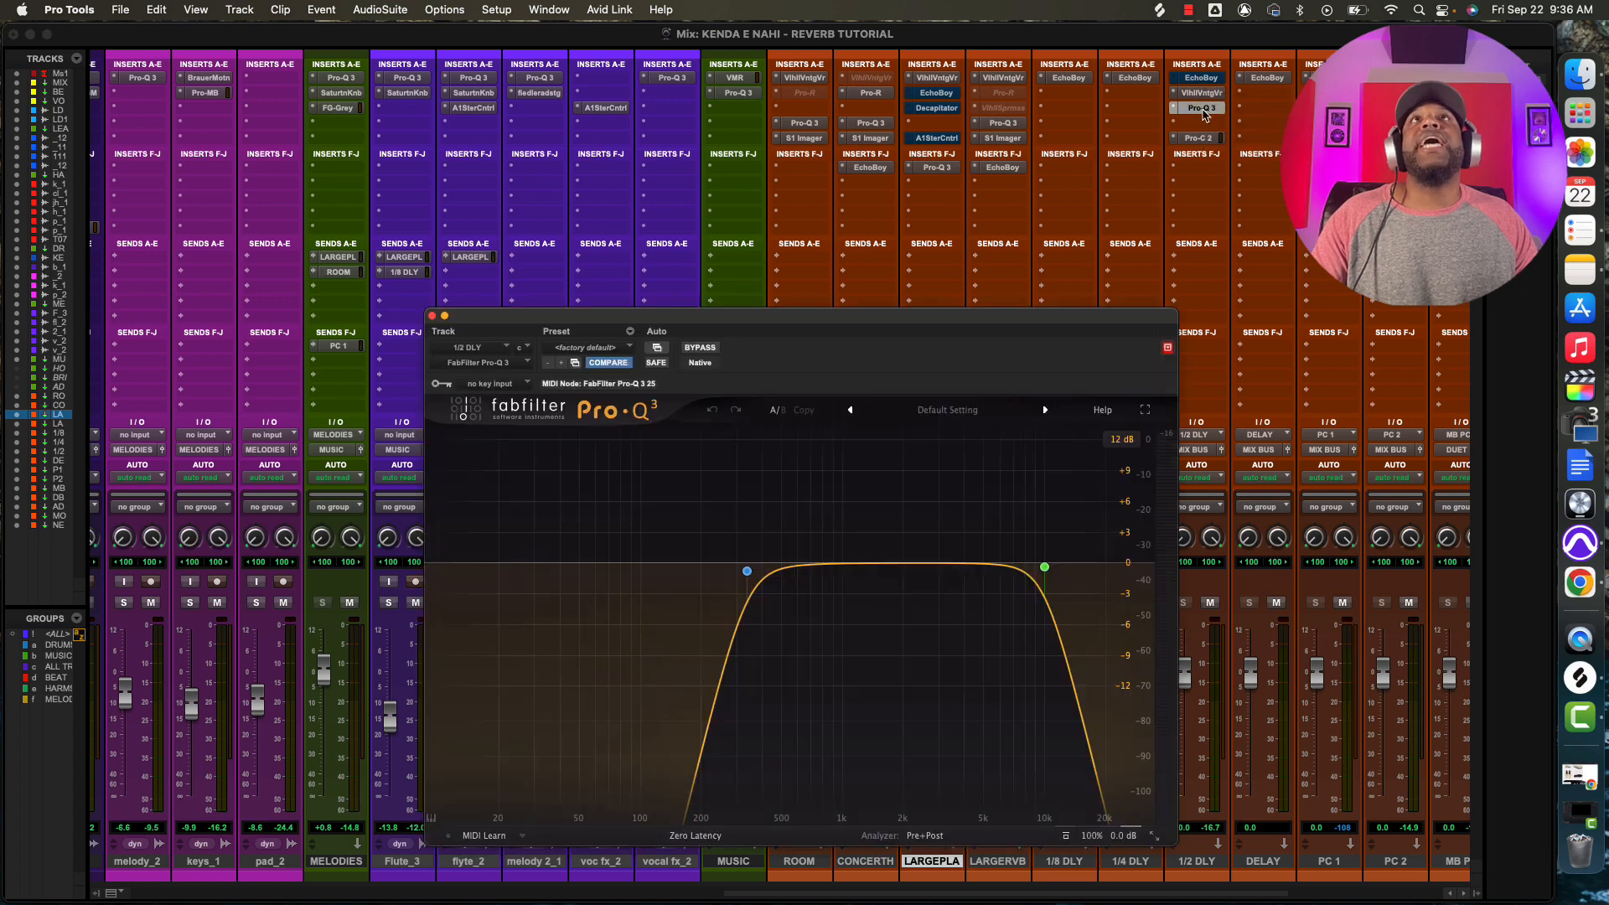
pyautogui.click(1198, 139)
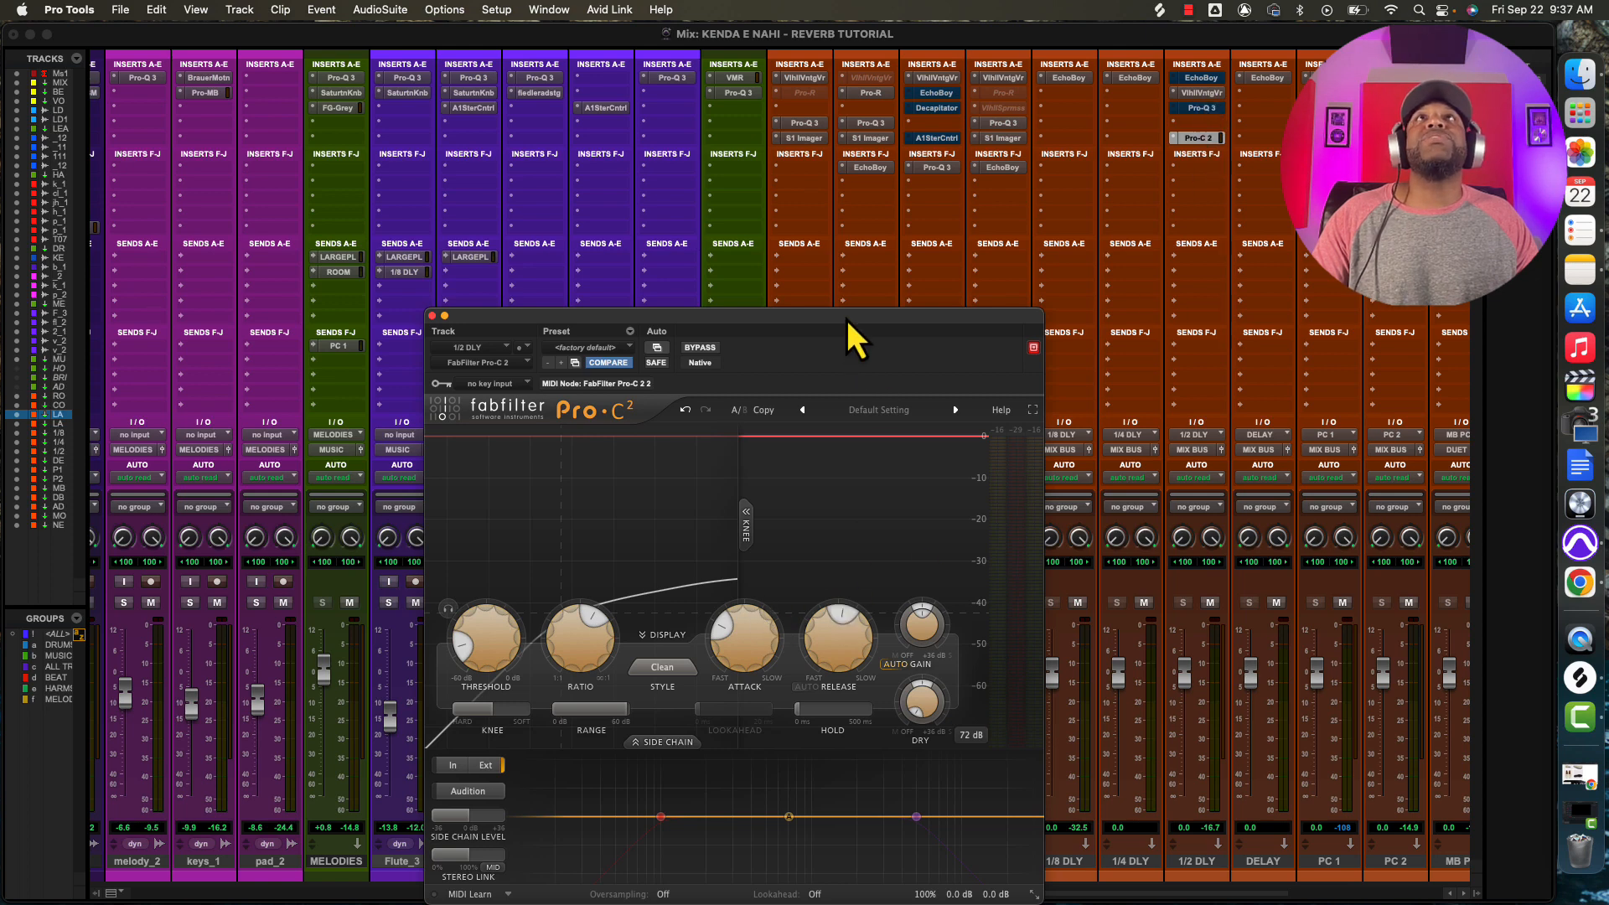
pyautogui.moveTo(846, 319); pyautogui.dragTo(853, 249)
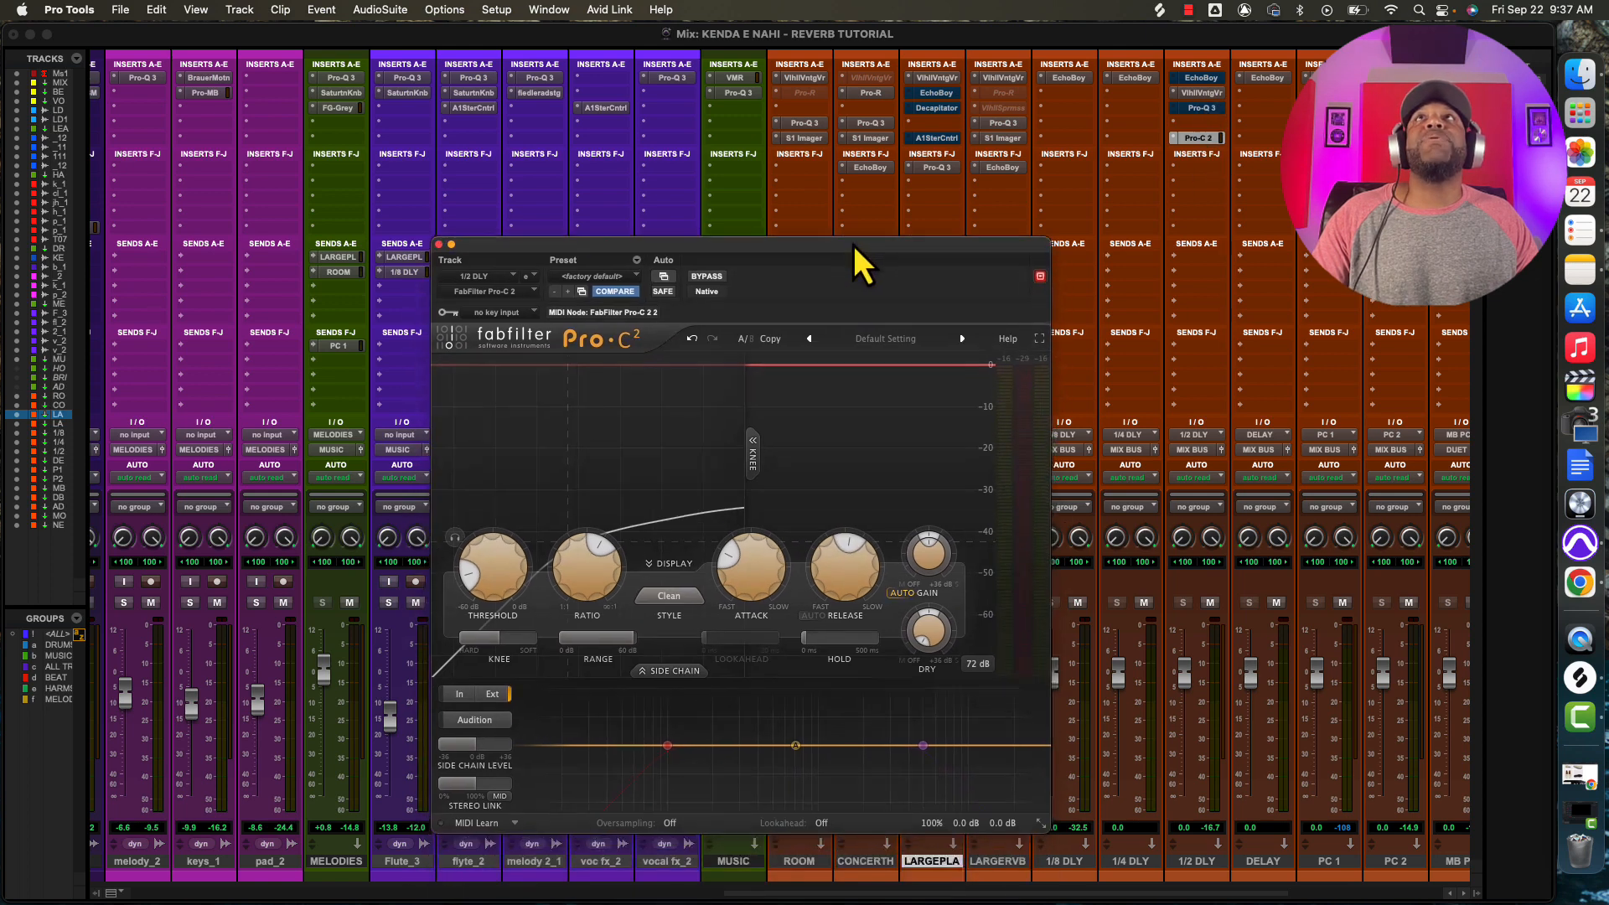
# Remove Pro-Q 3 from the 1/2 DLY inserts, leaving Pro-C 2 in its slot, and set the compressor's key input to Bus 2.
pyautogui.click(1177, 117)
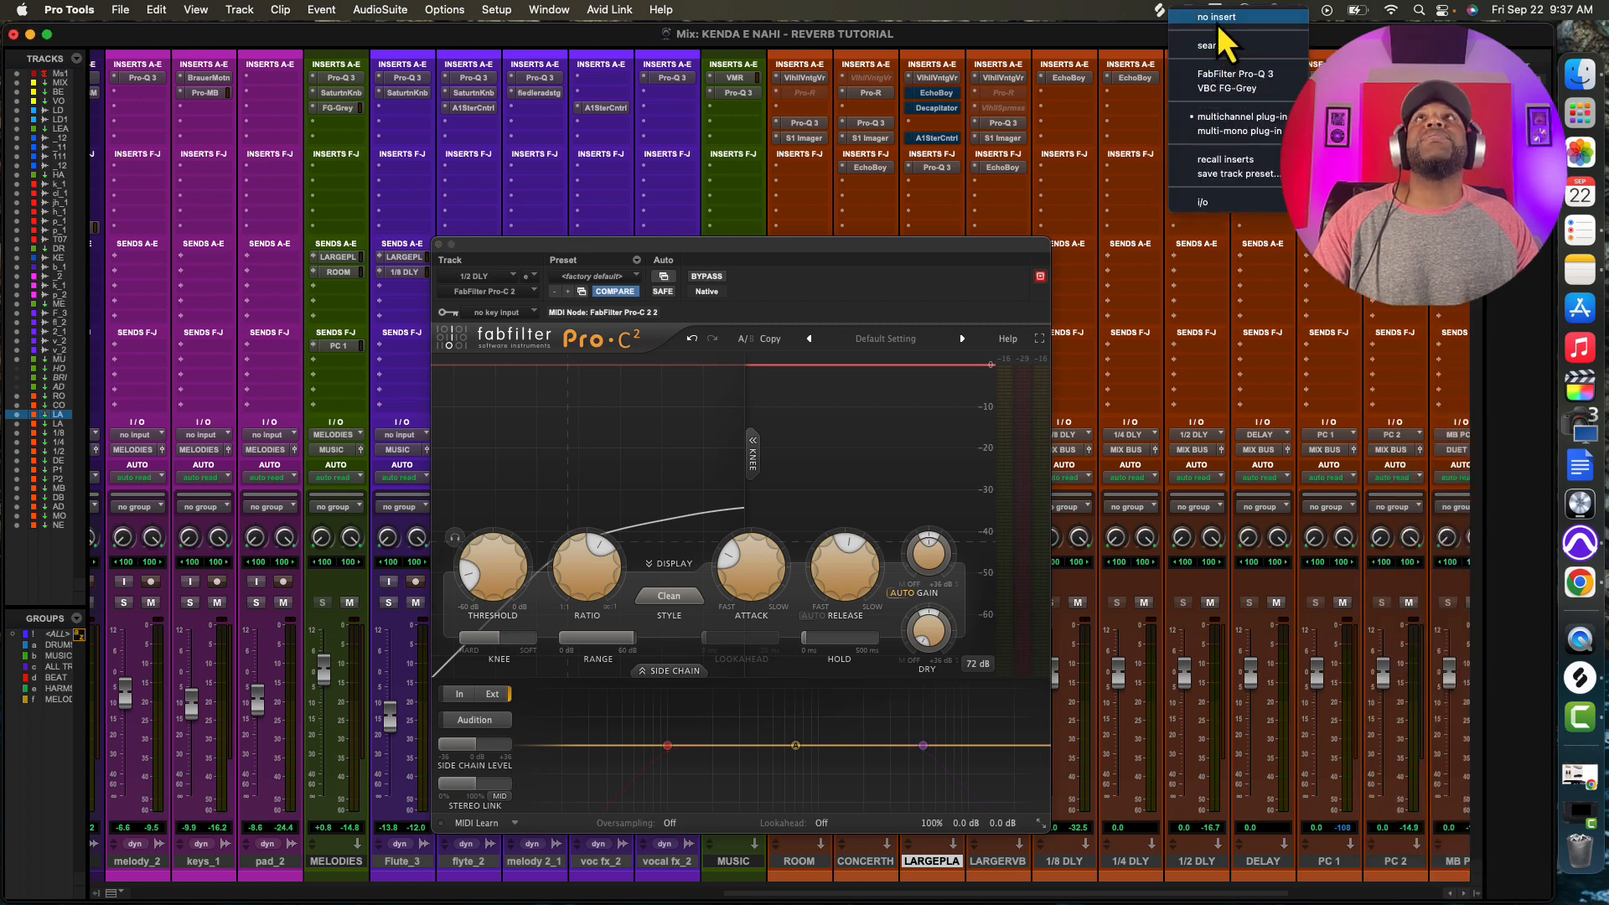
pyautogui.click(1217, 18)
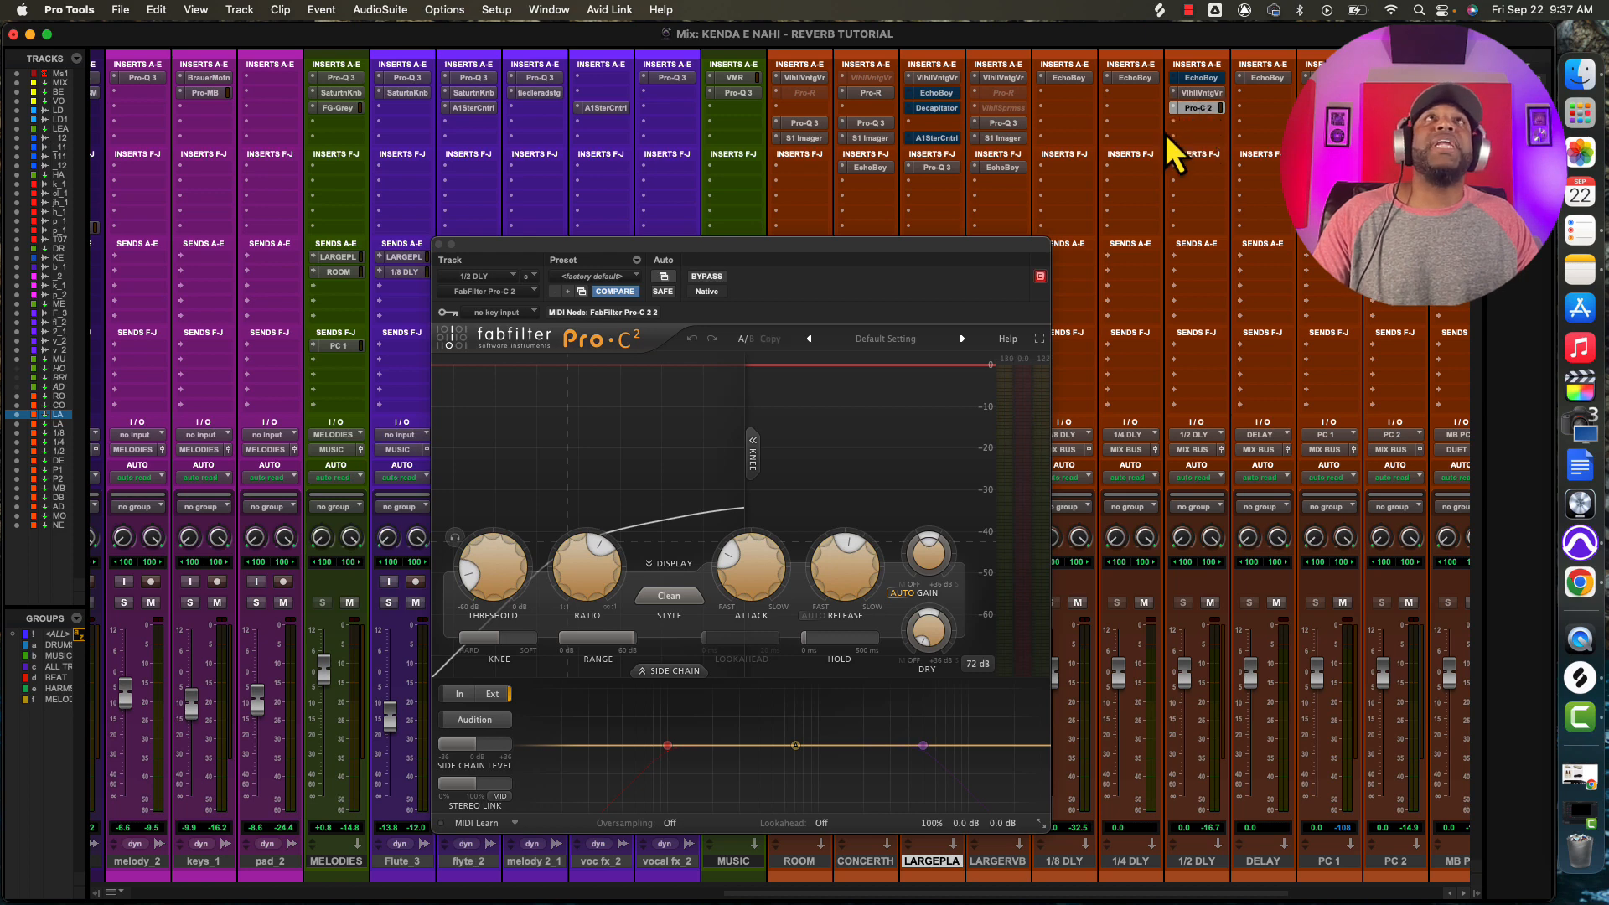
pyautogui.click(509, 315)
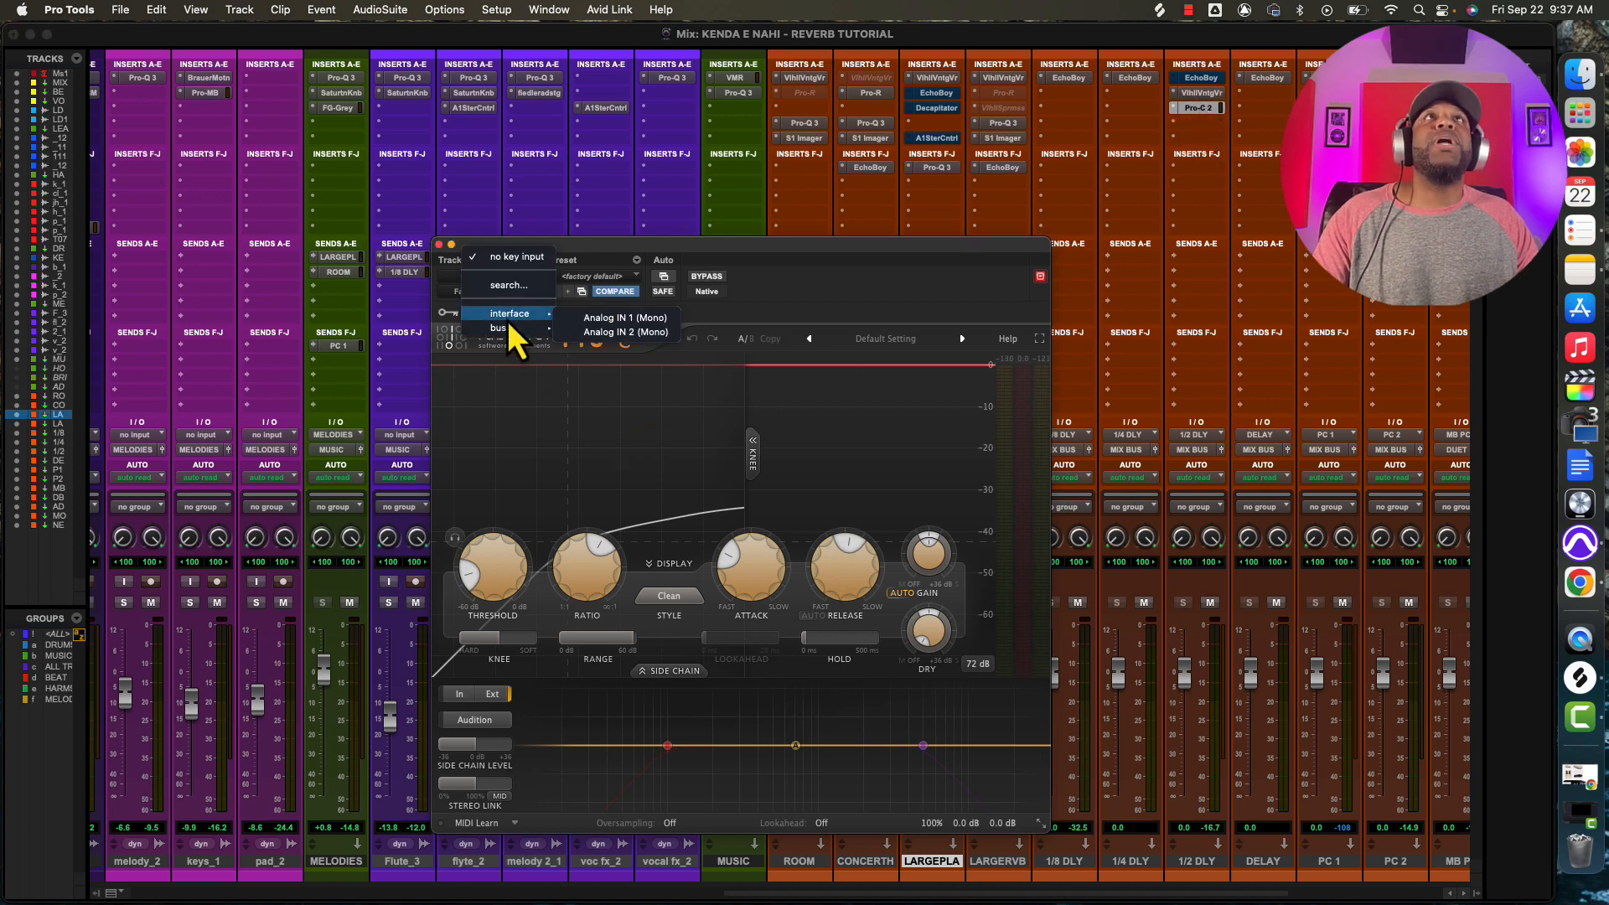
pyautogui.moveTo(516, 328)
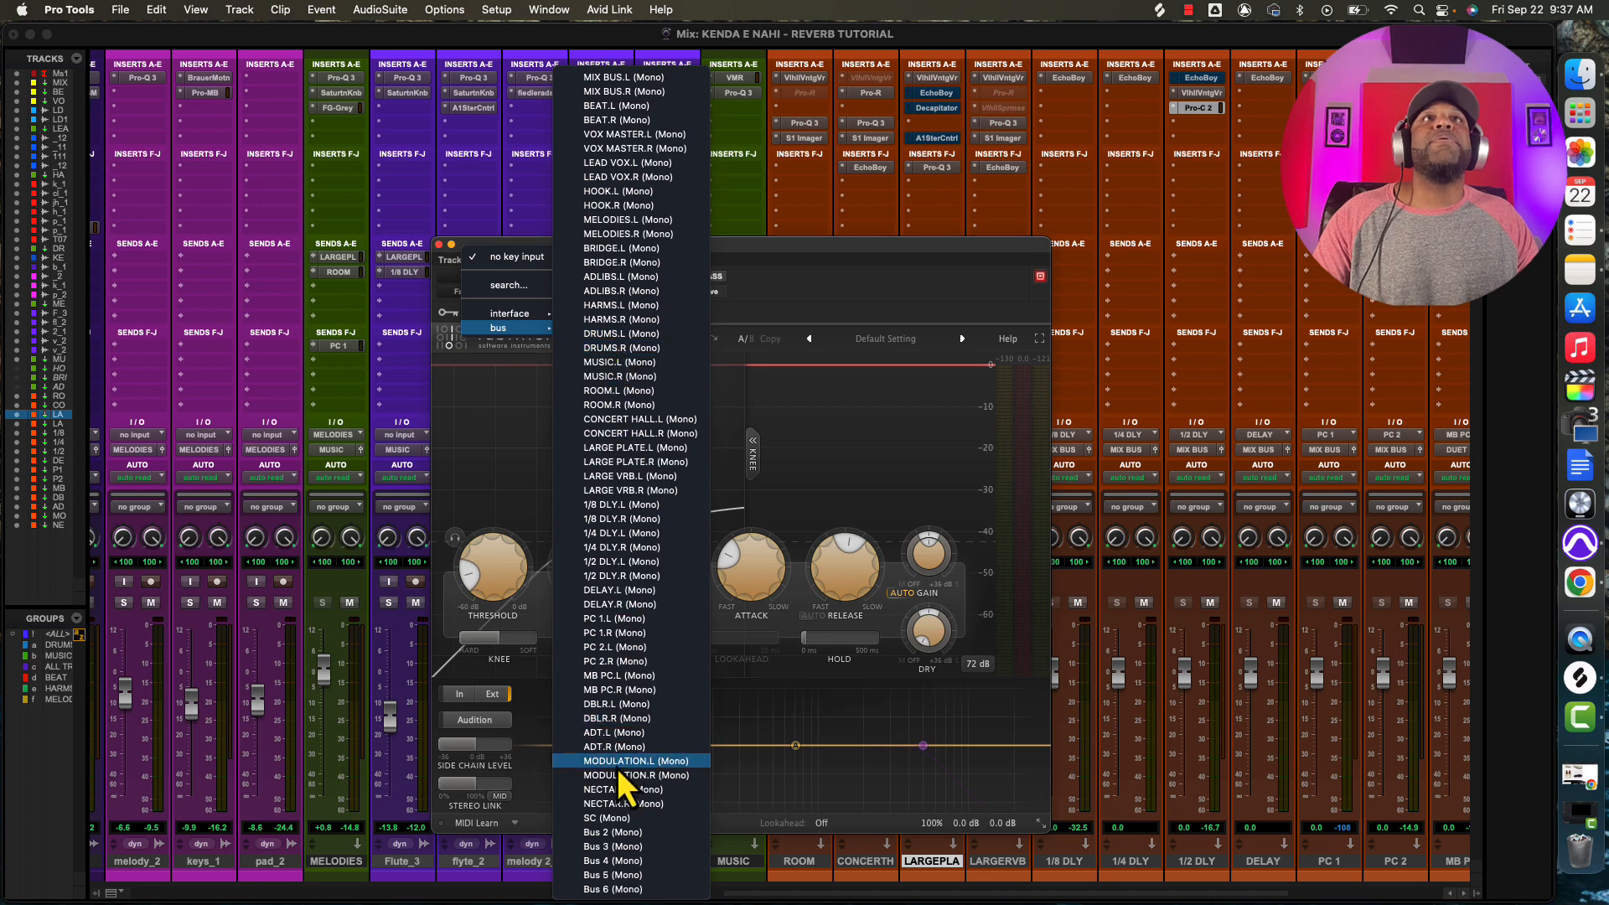
pyautogui.click(610, 836)
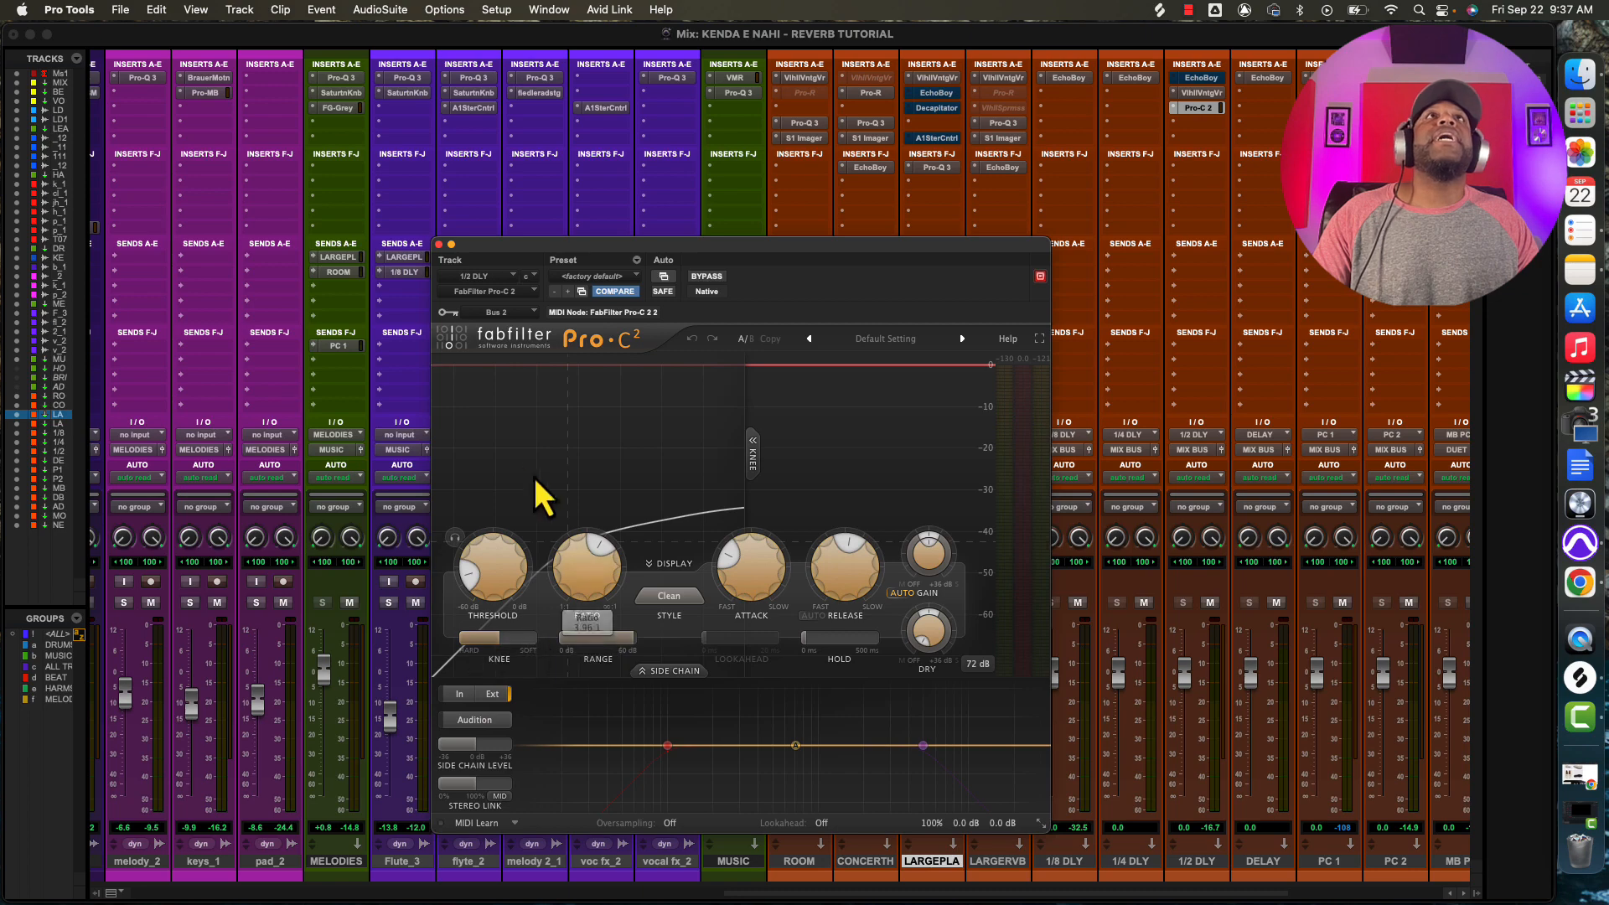
# Return to the Edit window and add a send on the LD VOX track to Bus 2 (Mono).
pyautogui.hotkey('ctrl', 'Up')
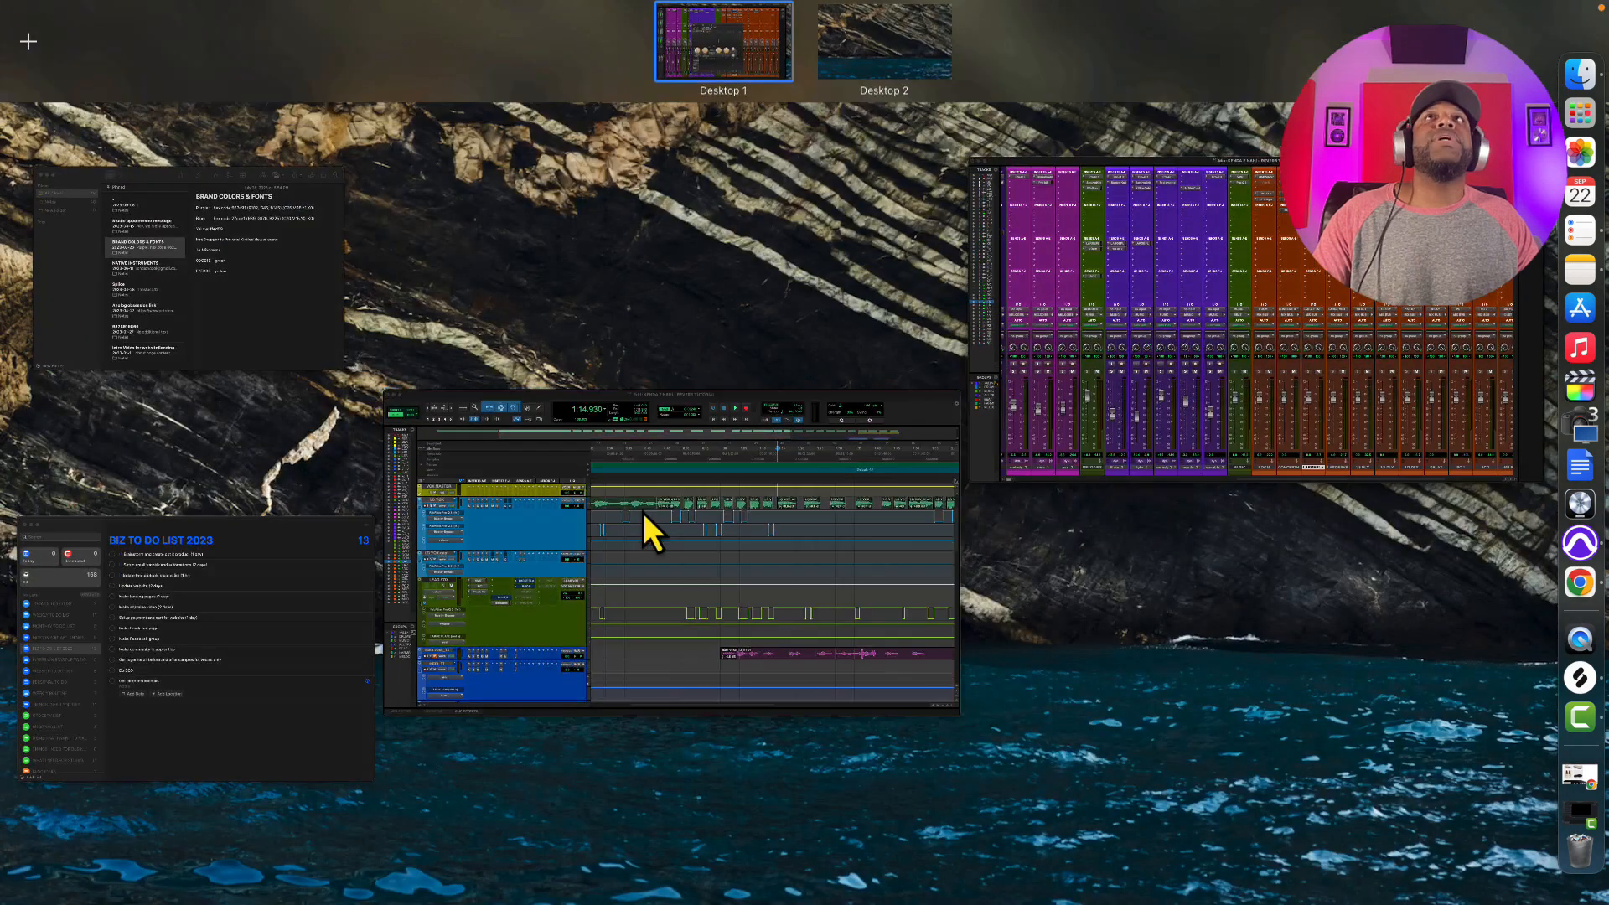
pyautogui.click(643, 512)
pyautogui.moveTo(603, 248); pyautogui.dragTo(976, 220)
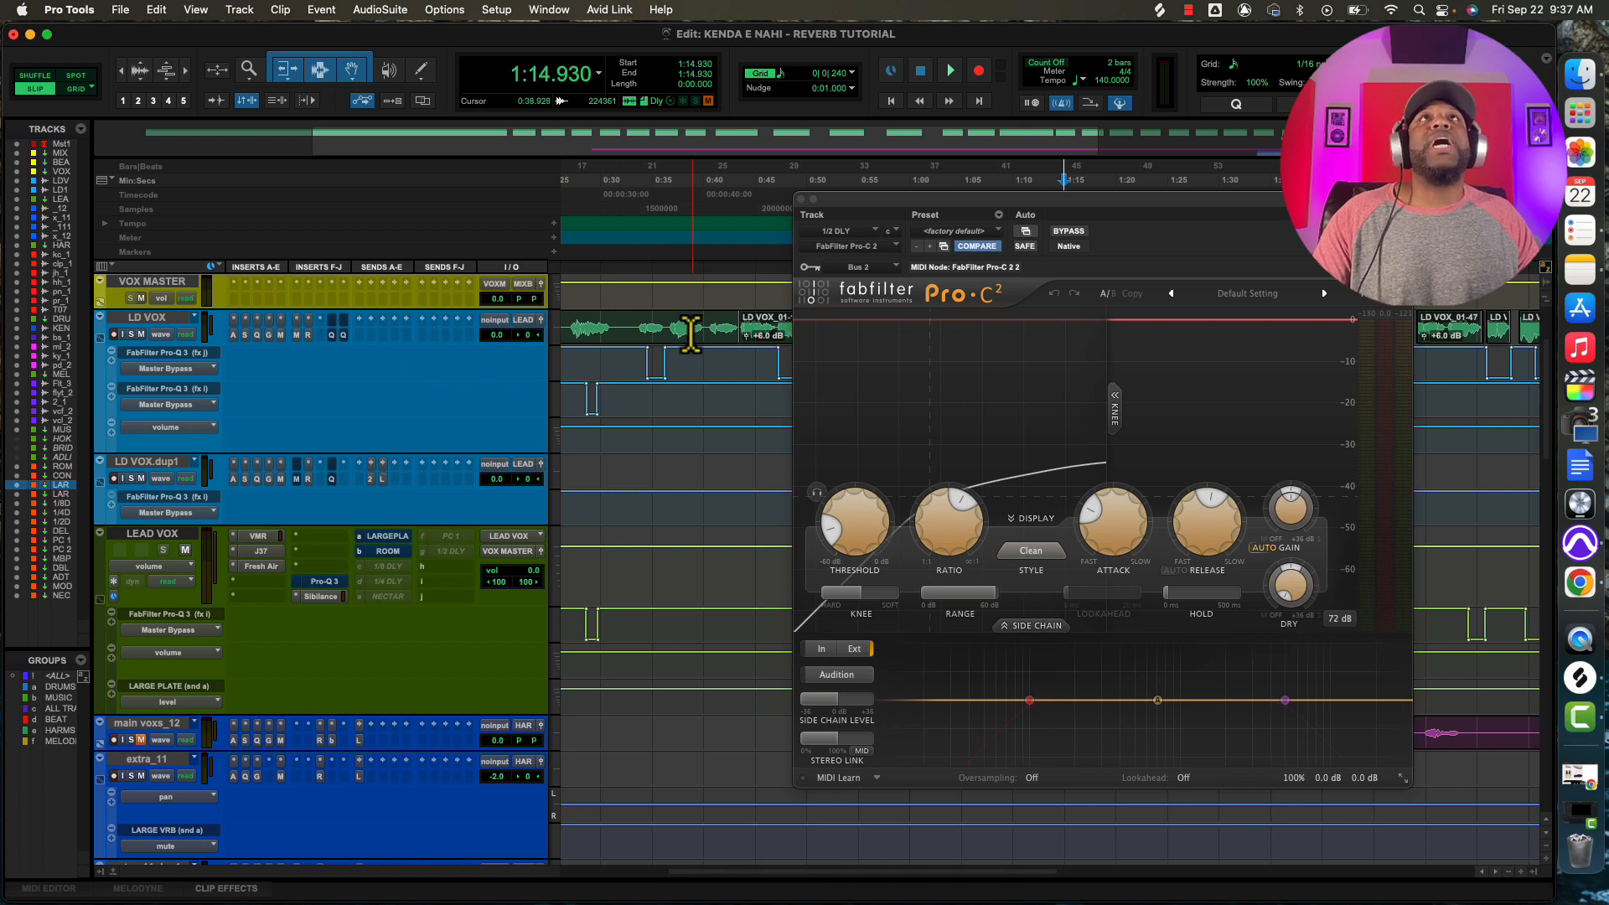
pyautogui.click(372, 320)
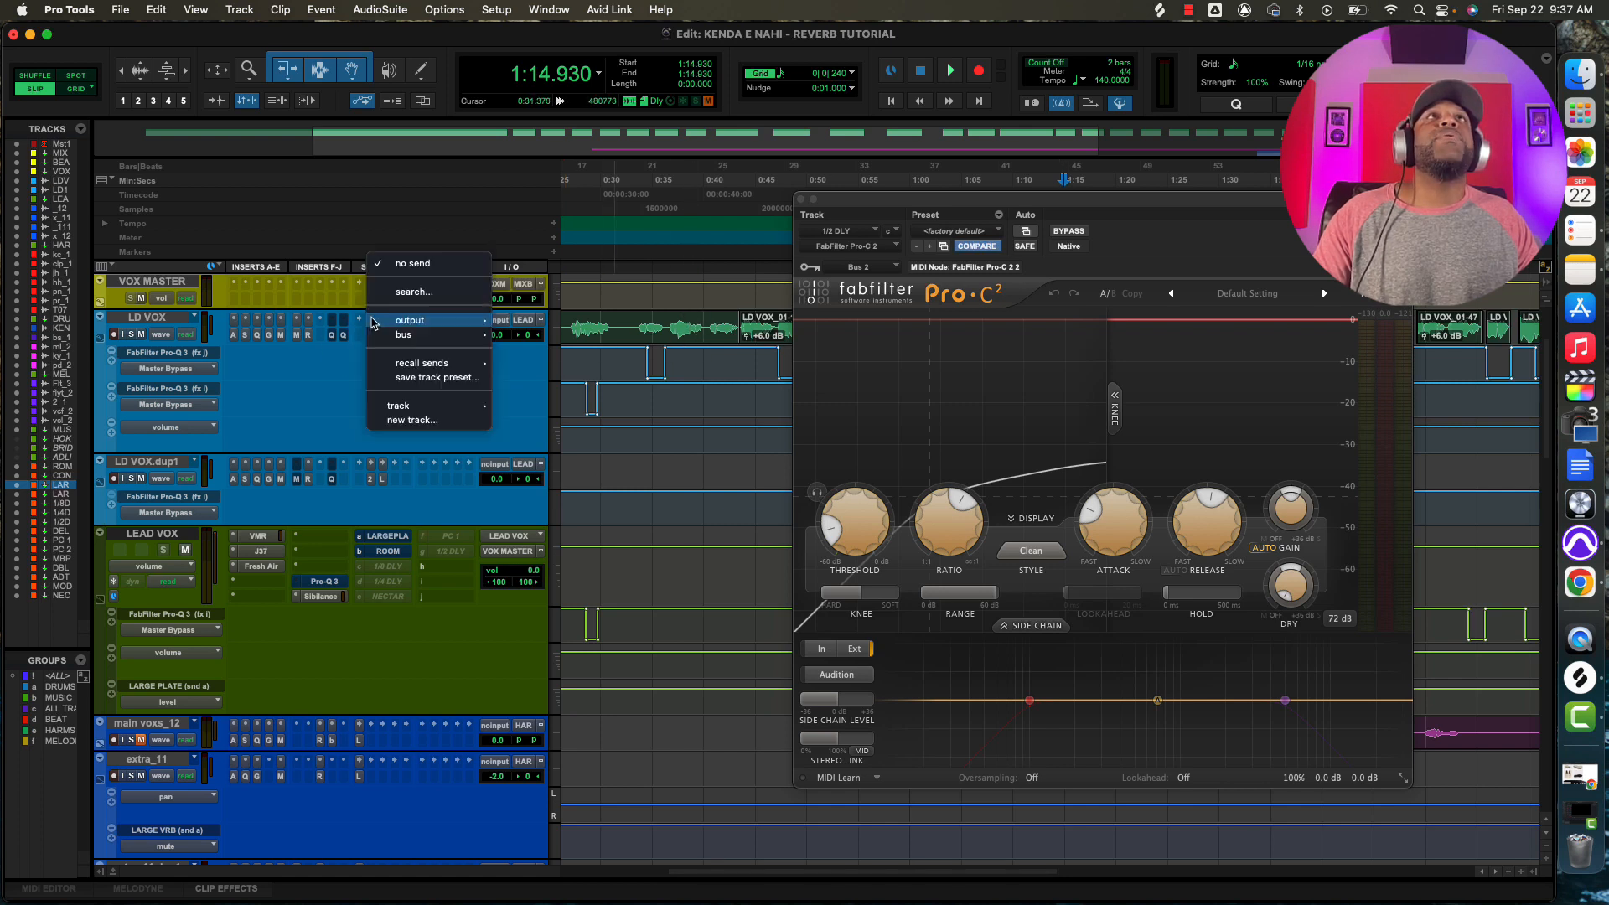
pyautogui.moveTo(463, 337)
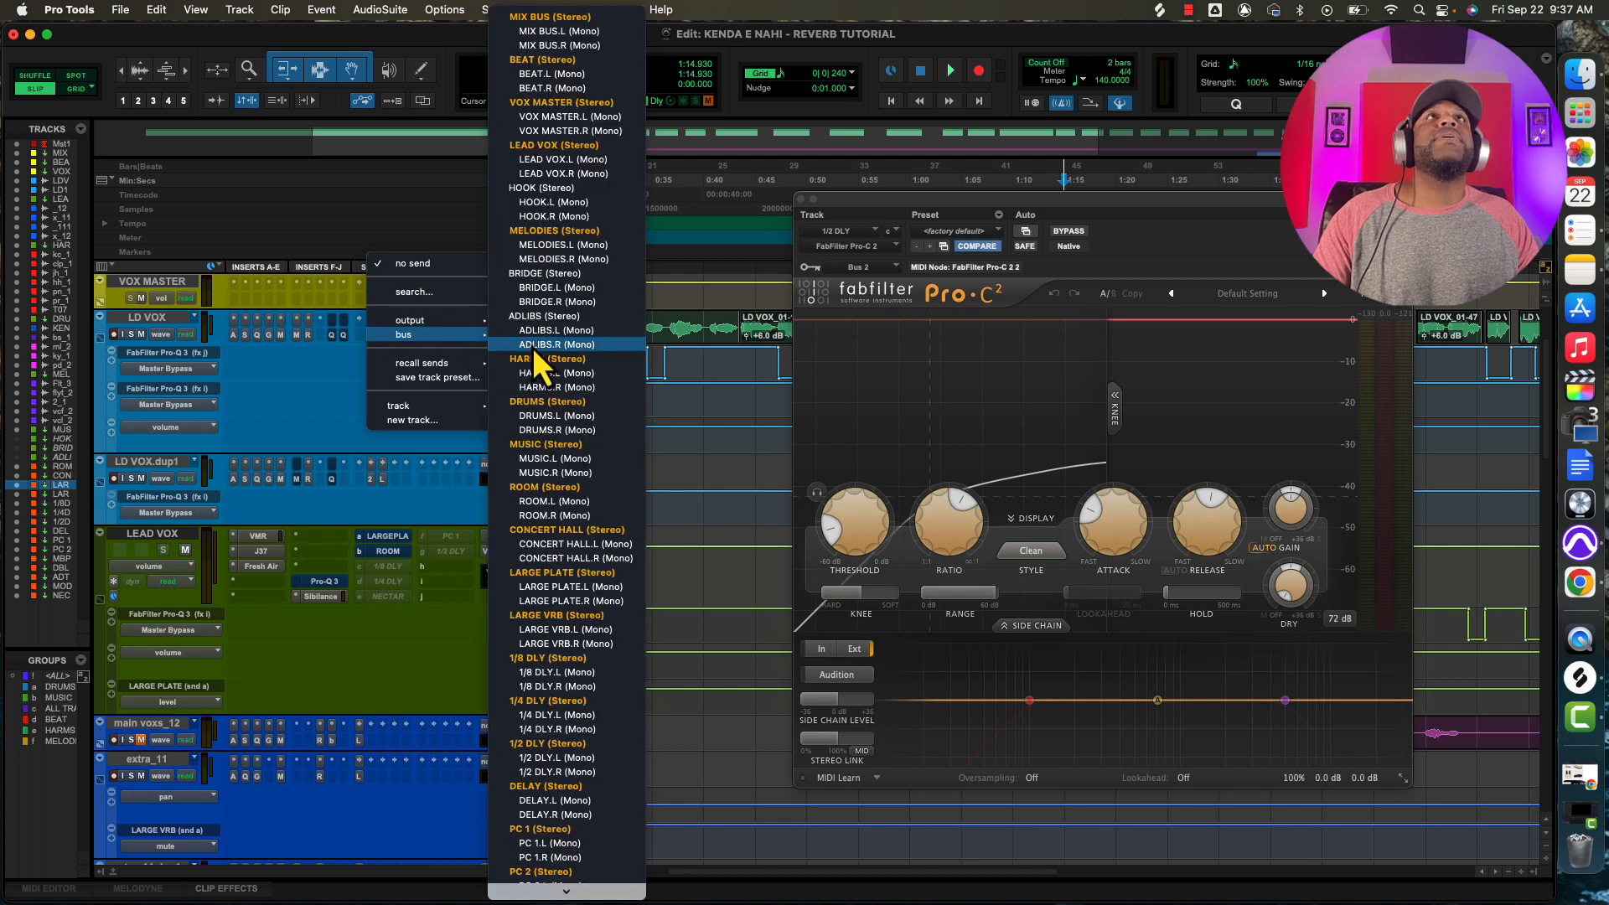
pyautogui.scroll(-8, 549, 396)
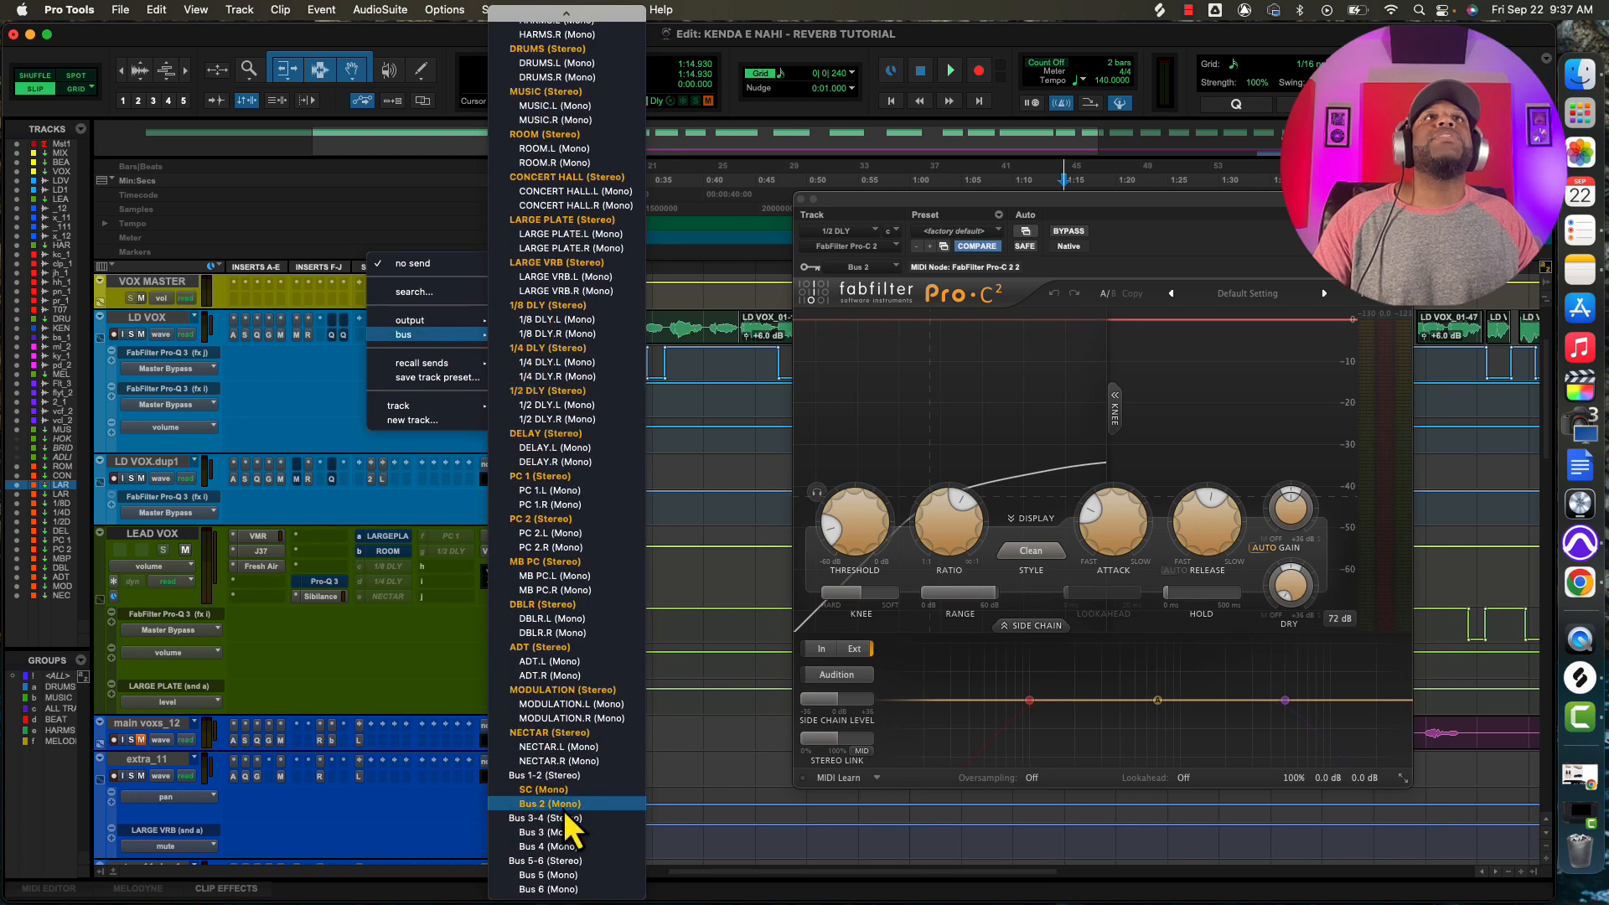
pyautogui.click(539, 806)
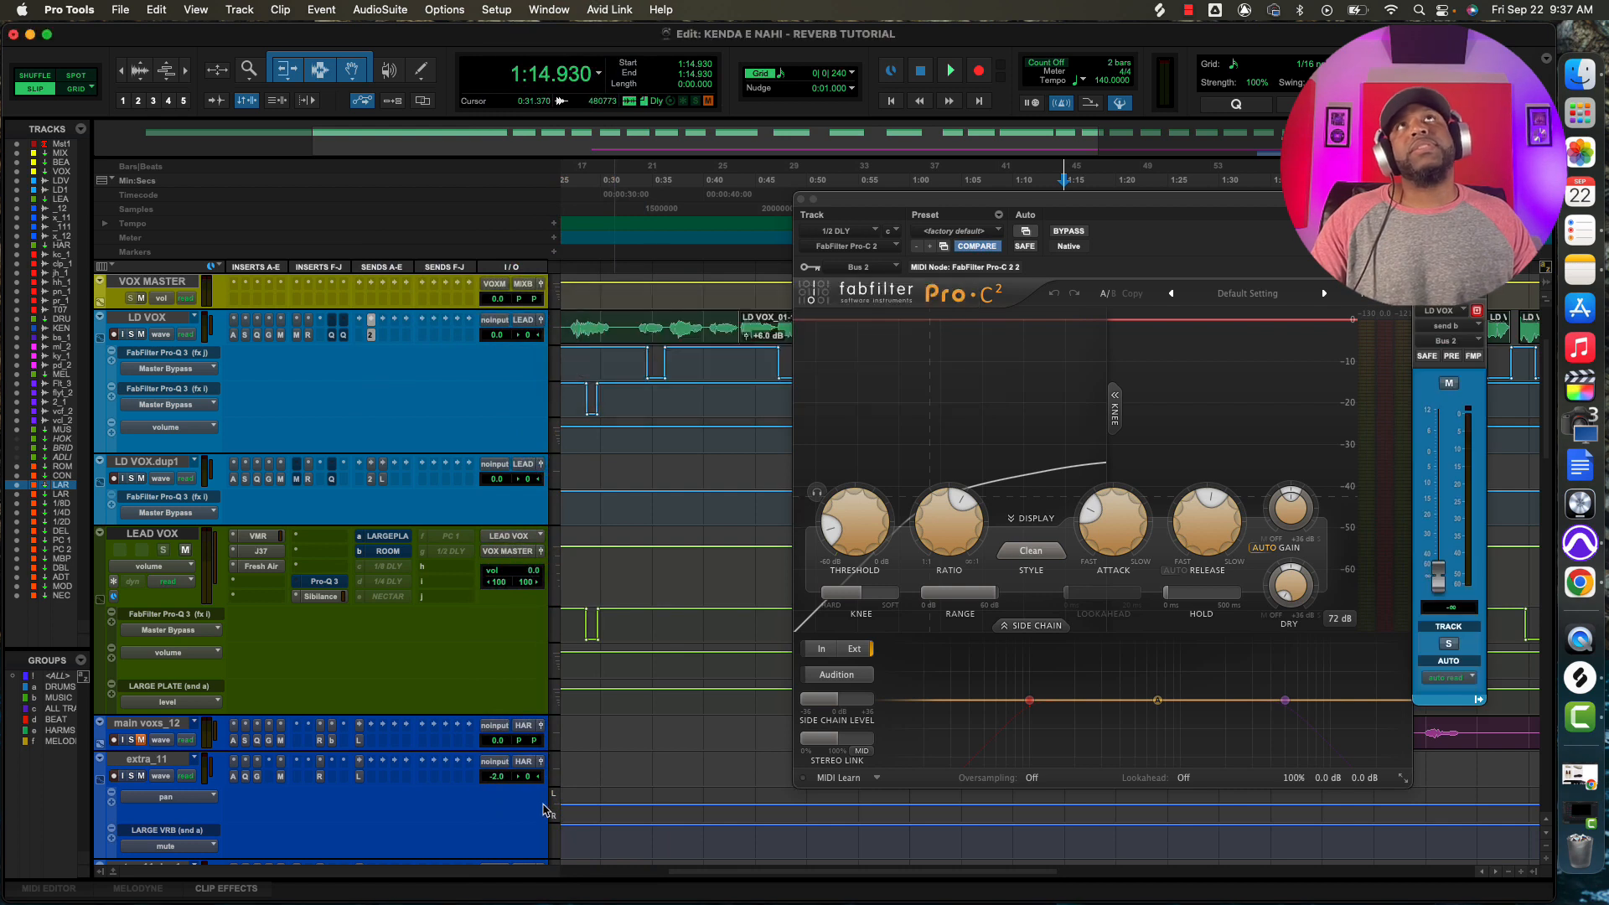
# Add a second send on the LD VOX track to the 1/2 DLY stereo bus.
pyautogui.moveTo(1257, 202); pyautogui.dragTo(1171, 199)
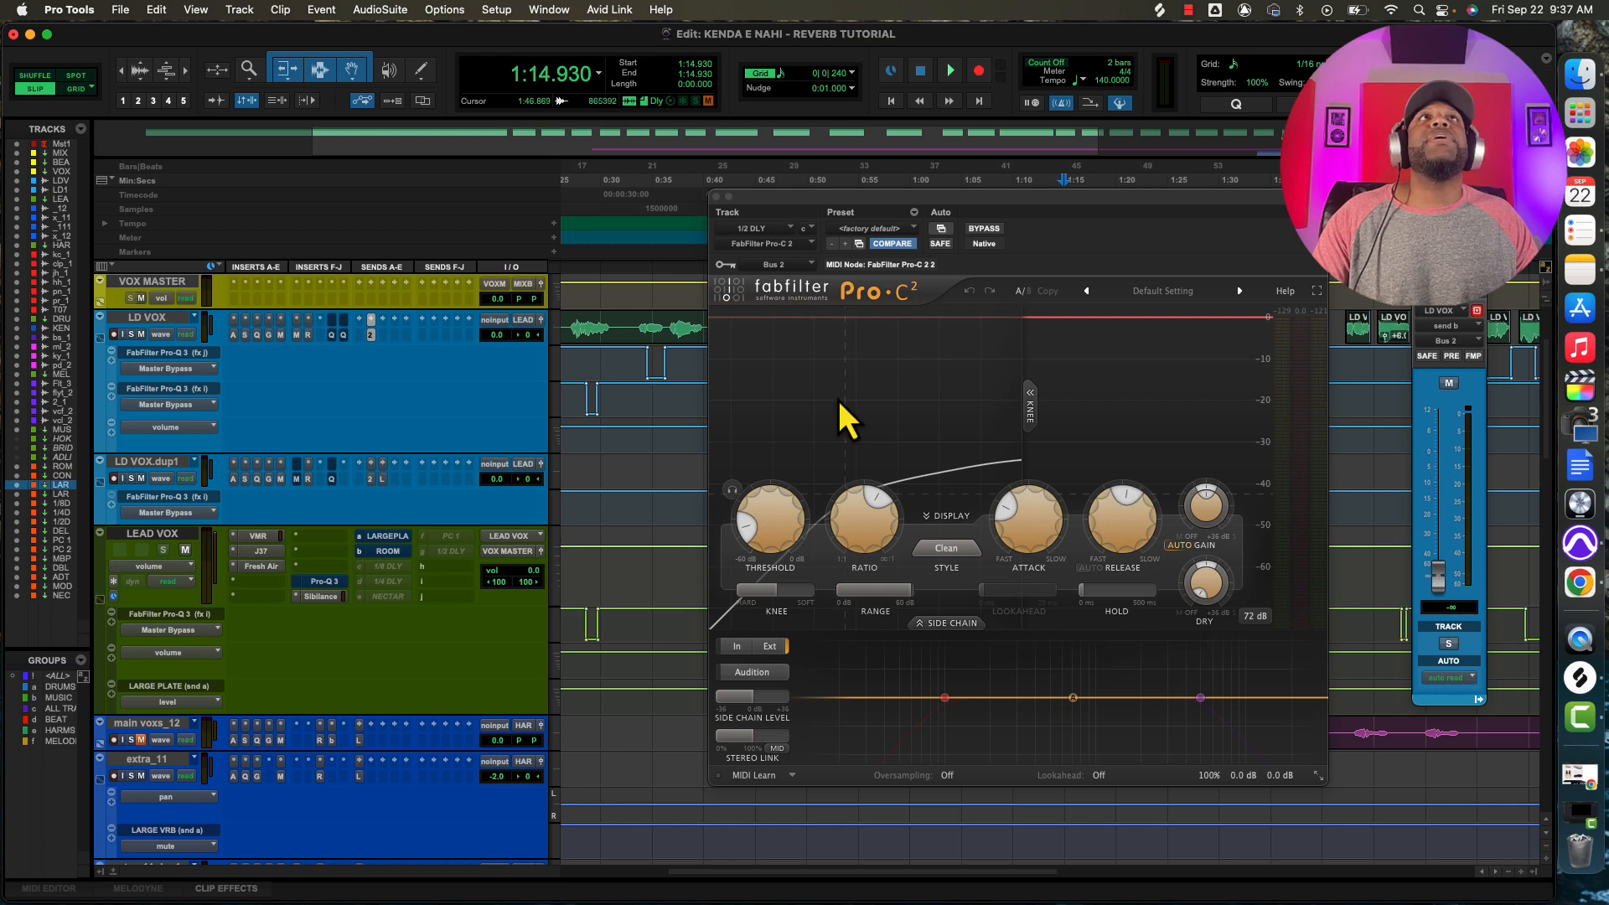
pyautogui.click(383, 319)
pyautogui.moveTo(396, 335)
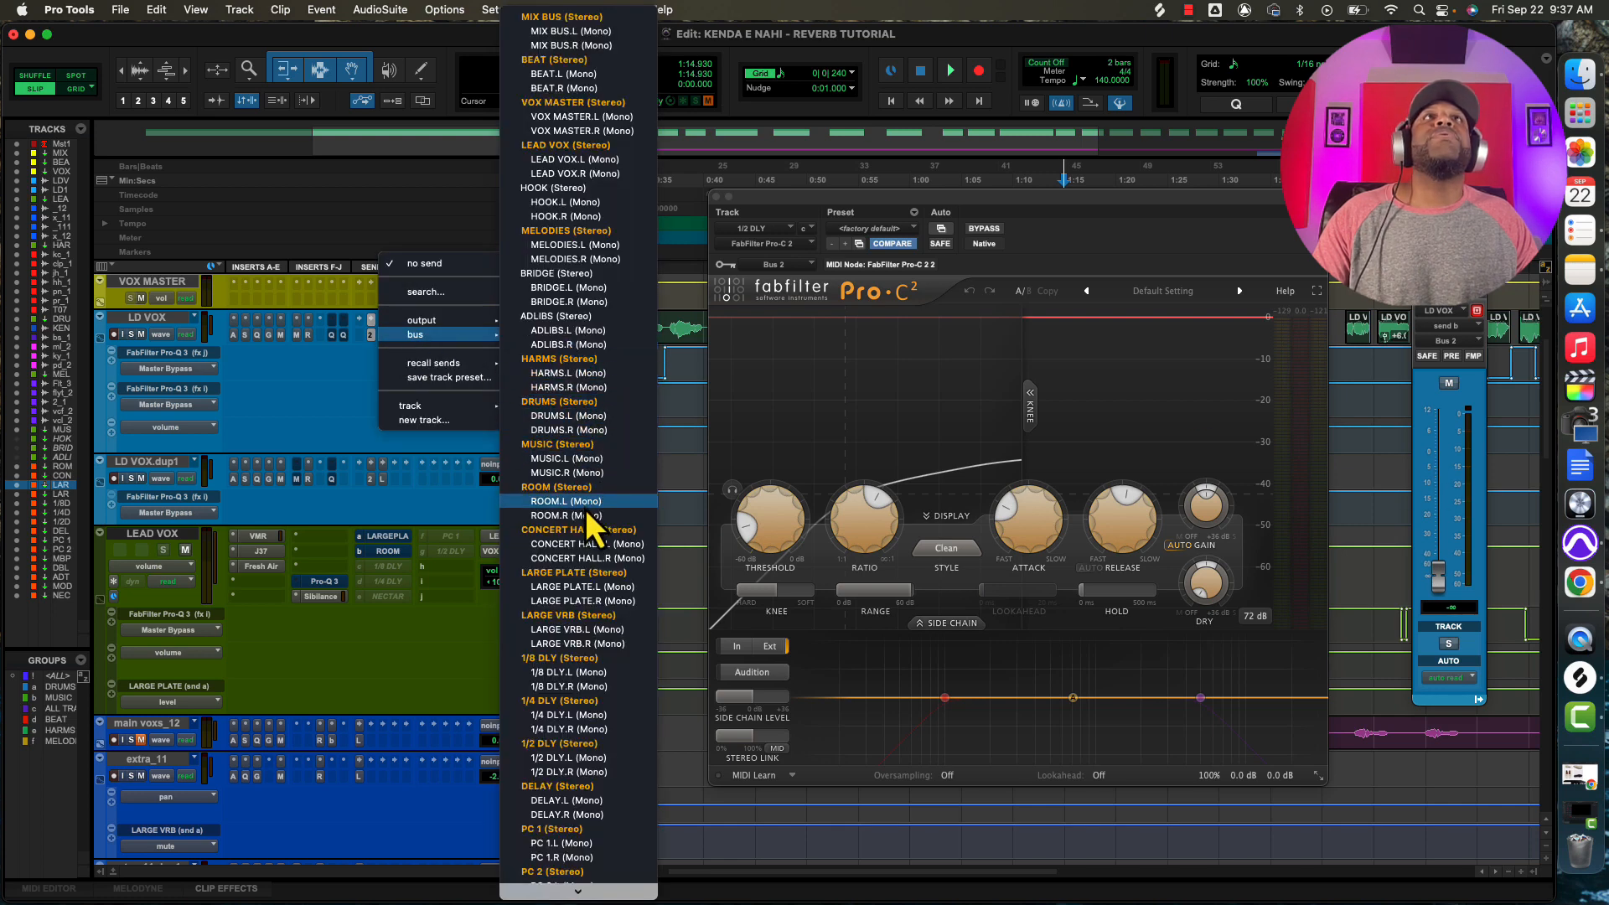
pyautogui.click(553, 747)
pyautogui.press('super+equal')
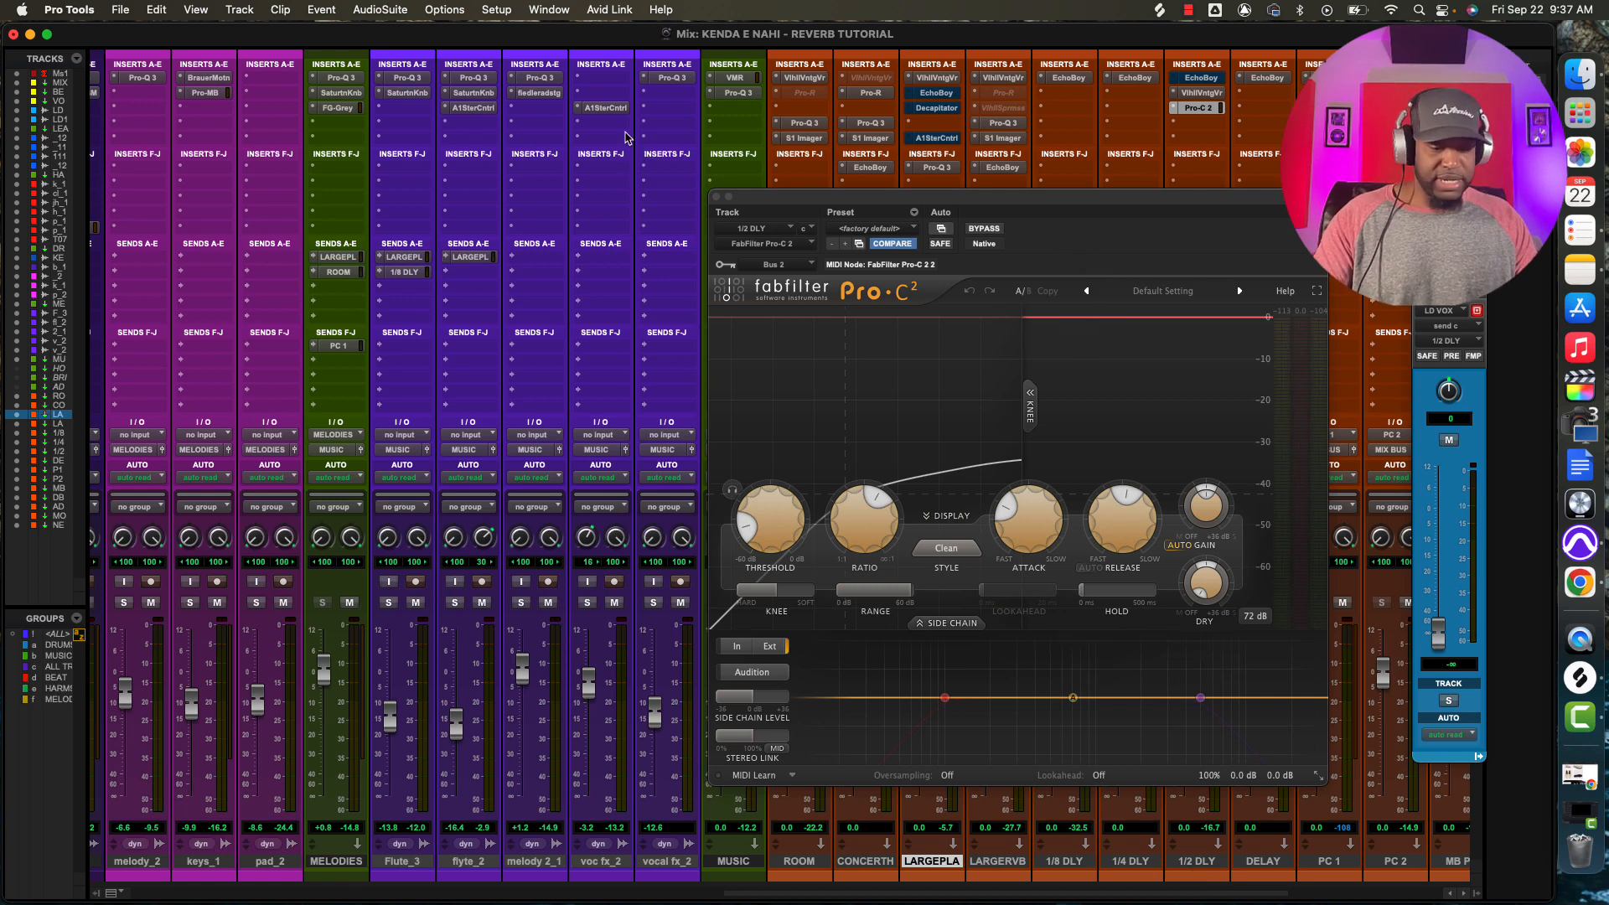
pyautogui.press('super+equal')
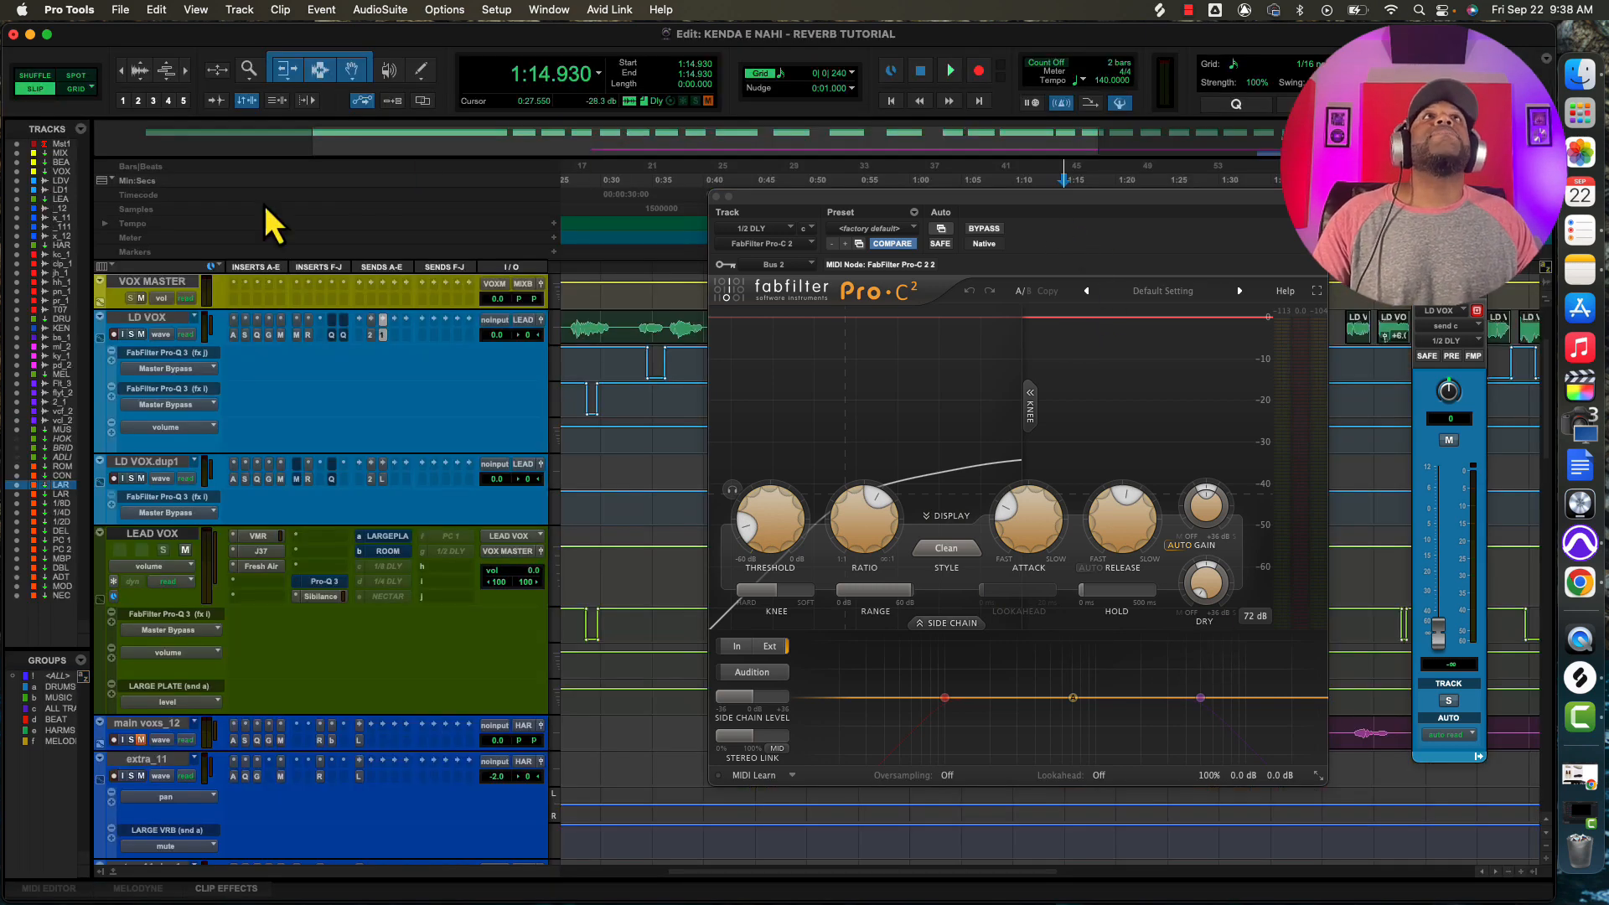
# Move Pro-C 2 clear of the vocal clips, play from 1:14.930, and set LD VOX's 1/2 DLY send to -3.8 dB.
pyautogui.moveTo(949, 199); pyautogui.dragTo(824, 370)
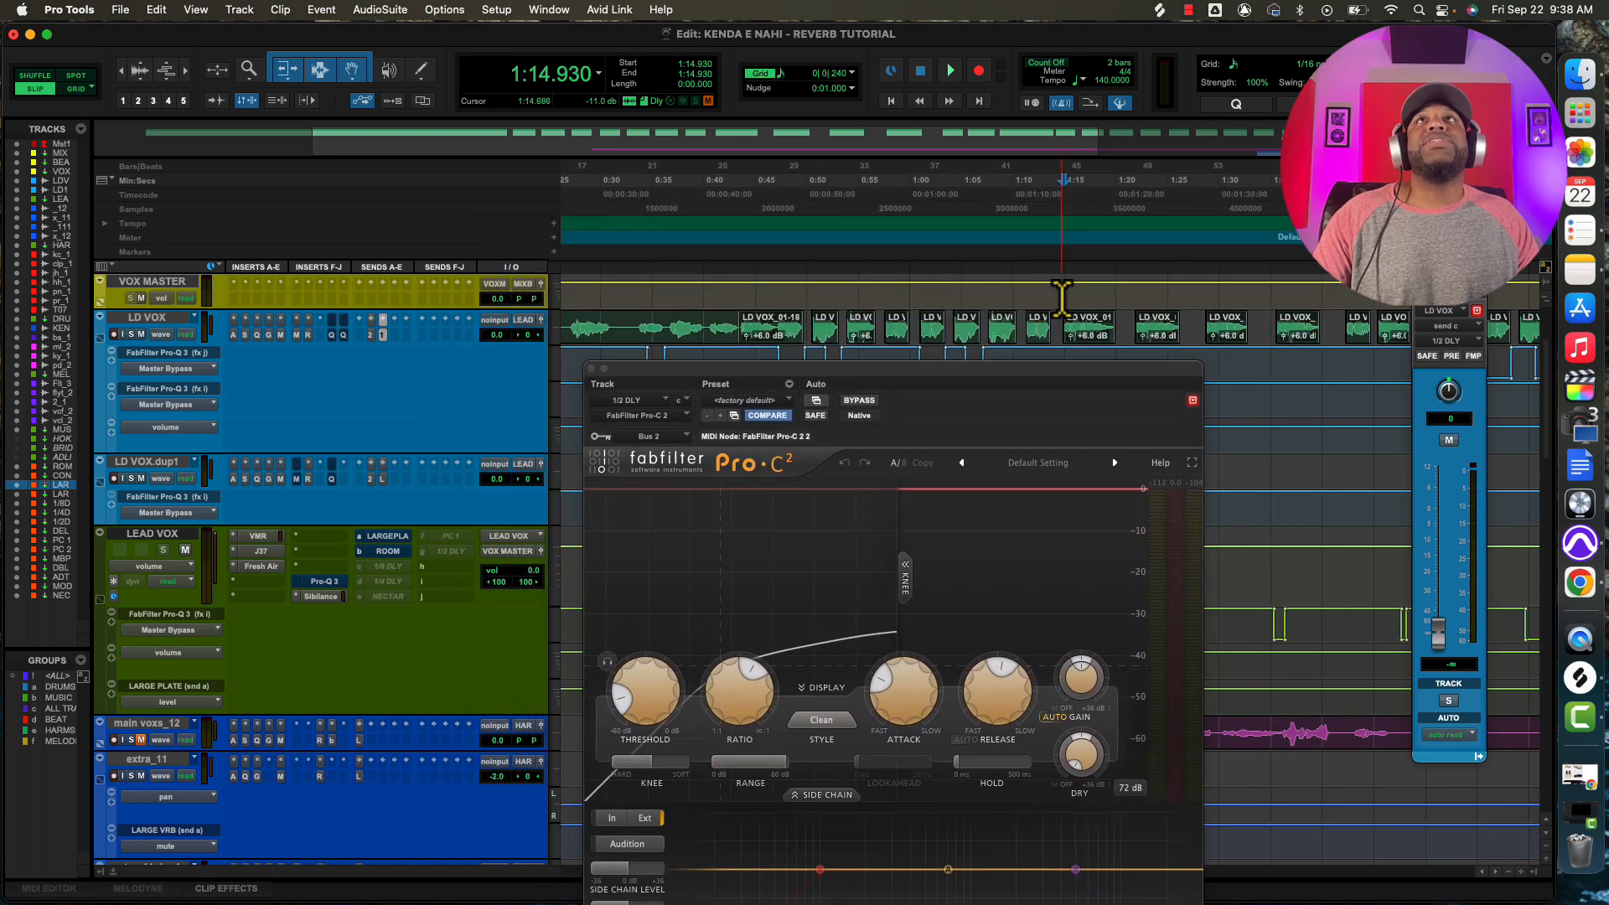
pyautogui.press('space')
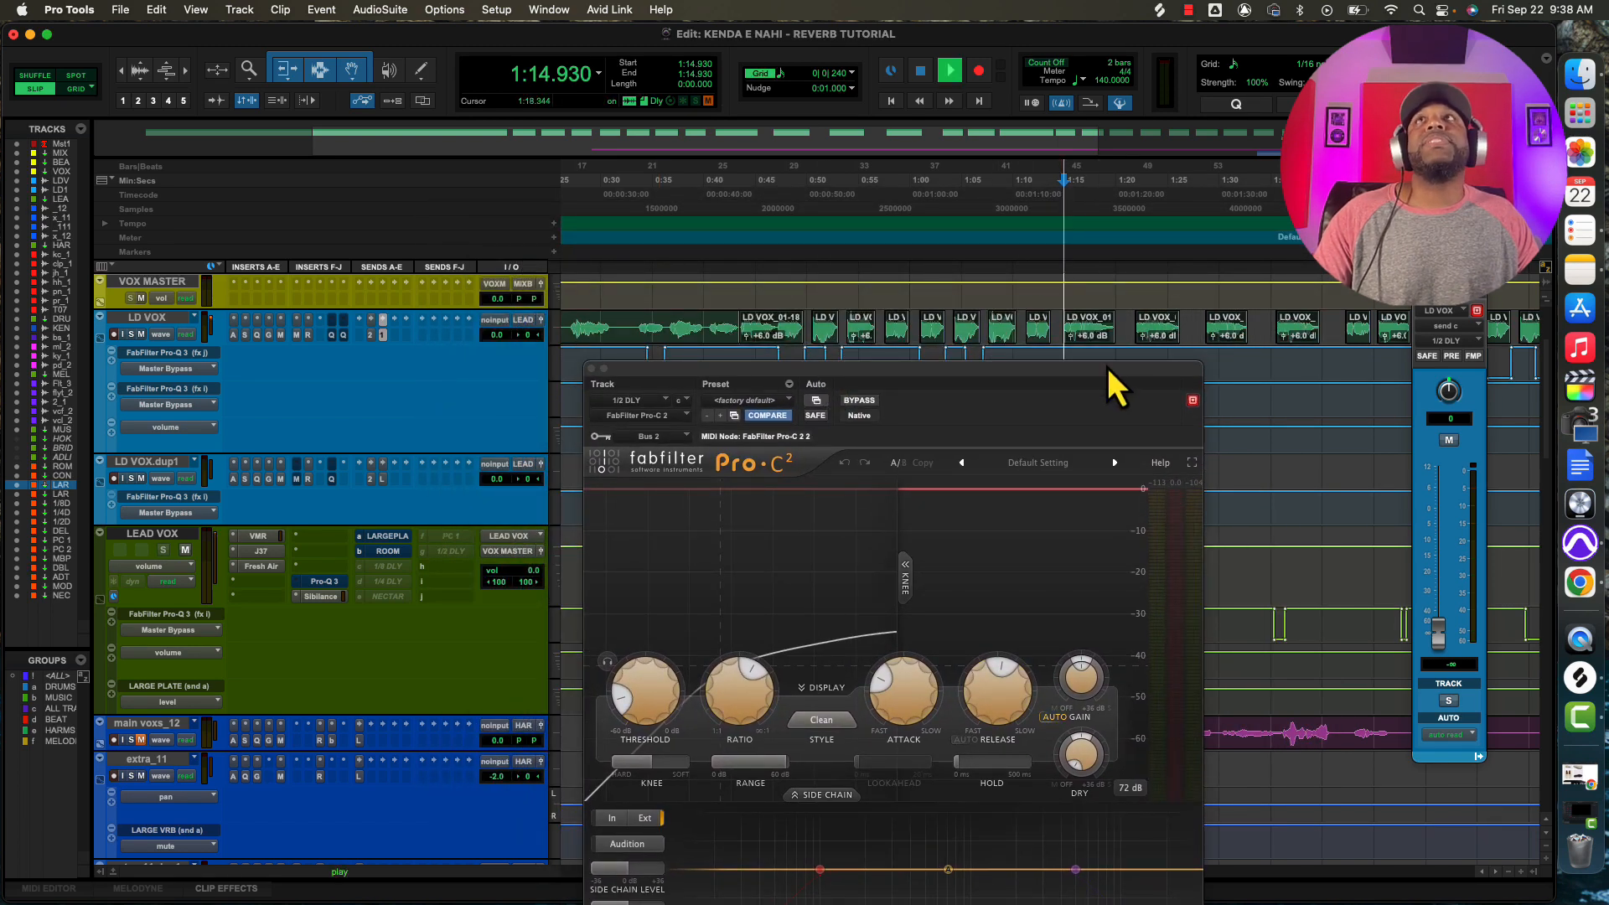
pyautogui.moveTo(1435, 630); pyautogui.dragTo(1453, 545)
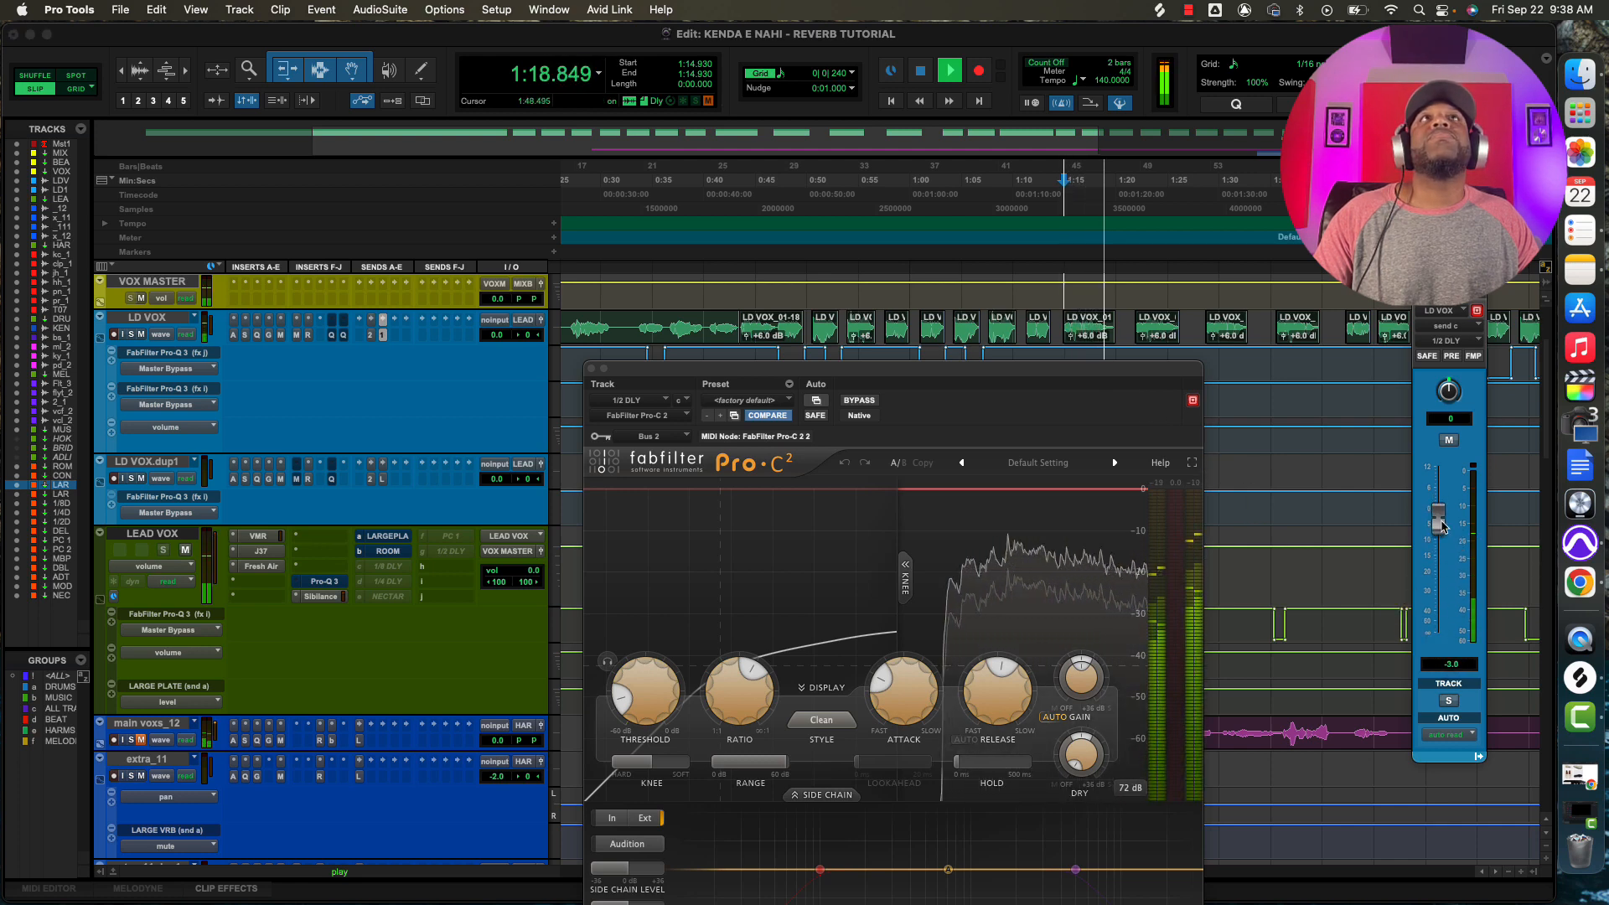
pyautogui.press('space')
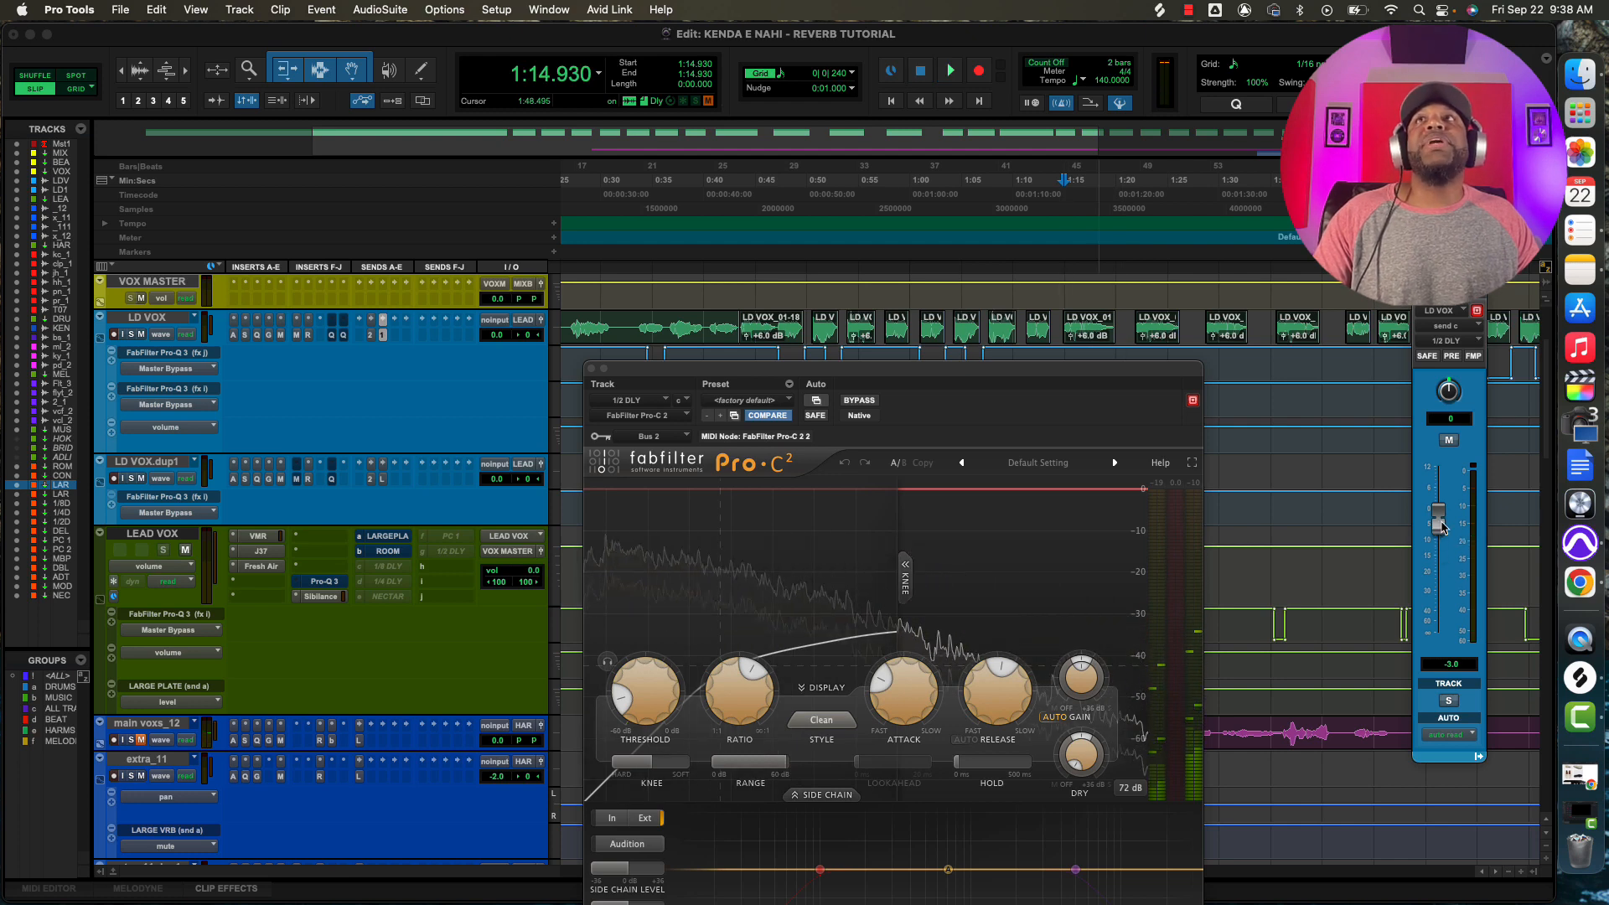
pyautogui.moveTo(1445, 525); pyautogui.dragTo(1440, 529)
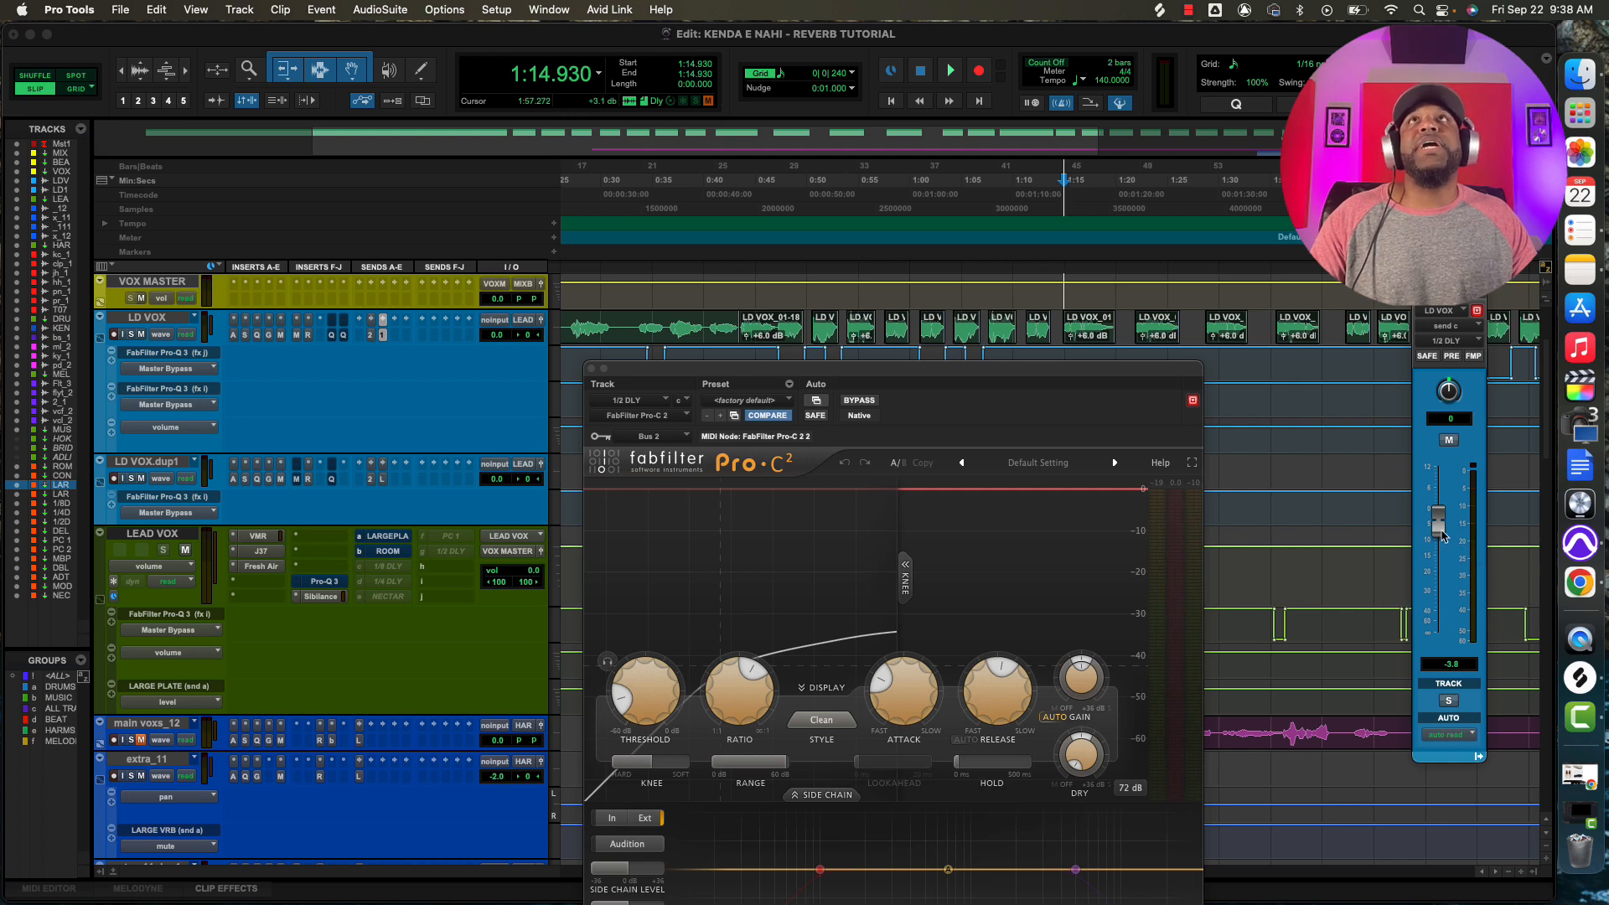
# Show the LD VOX send faders for Bus 2 and 1/2 DLY side by side next to the compressor.
pyautogui.click(383, 336)
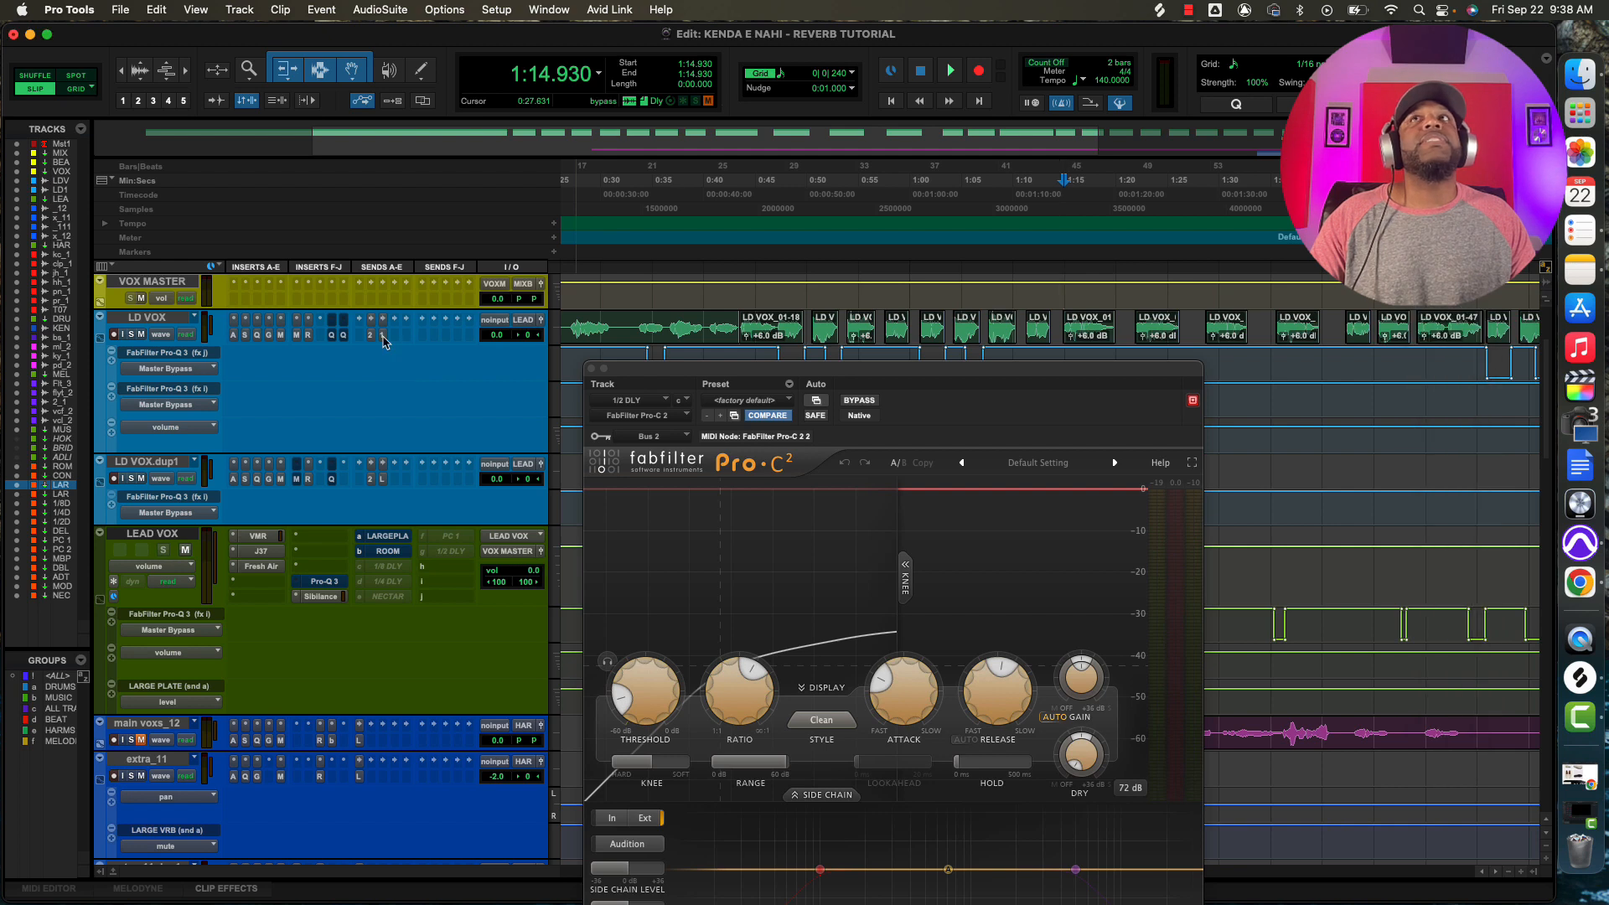
pyautogui.click(384, 336)
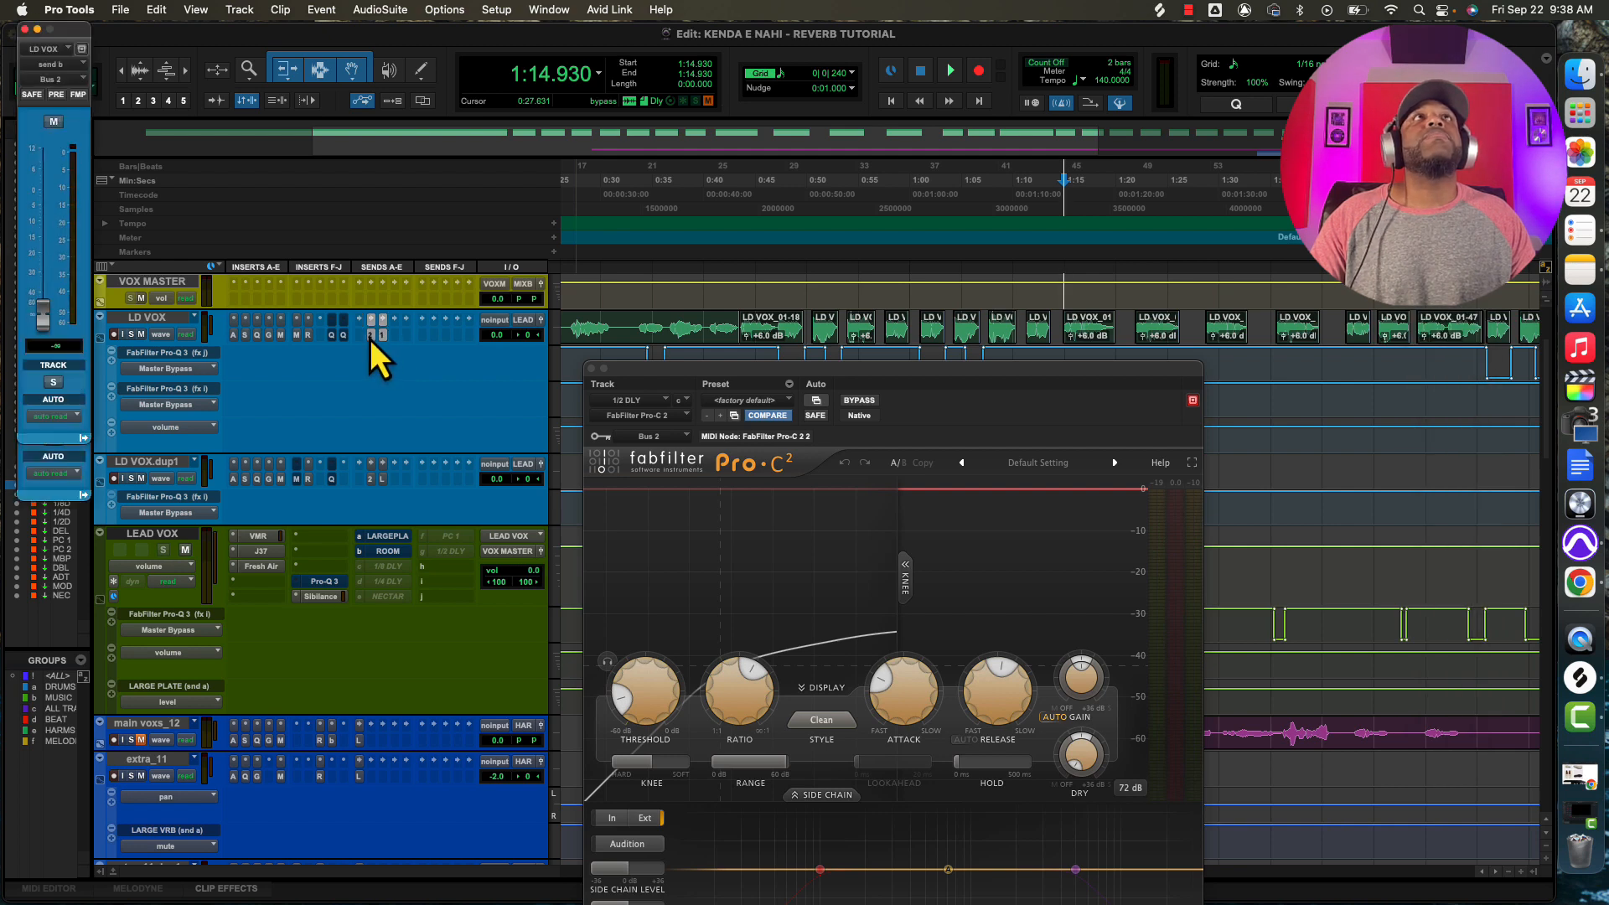
pyautogui.moveTo(80, 32); pyautogui.dragTo(1291, 262)
pyautogui.moveTo(67, 33); pyautogui.dragTo(1389, 271)
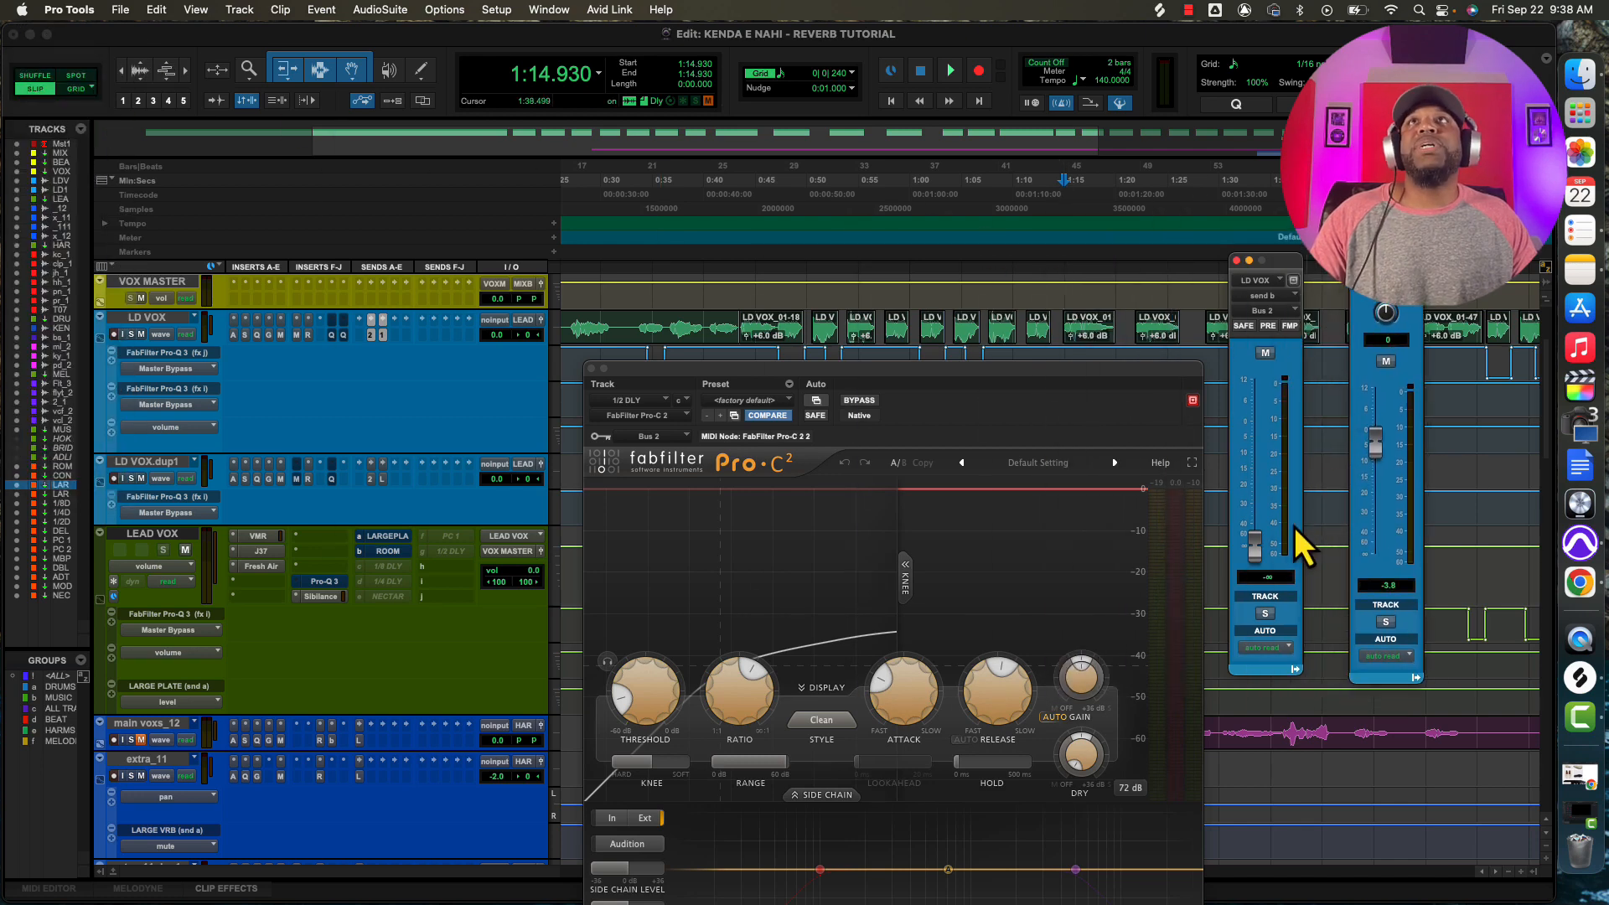
# During playback, raise the LD VOX Bus 2 send to -3.3 dB and its 1/2 DLY send to -0.4 dB.
pyautogui.press('space')
pyautogui.moveTo(1264, 556); pyautogui.dragTo(1253, 440)
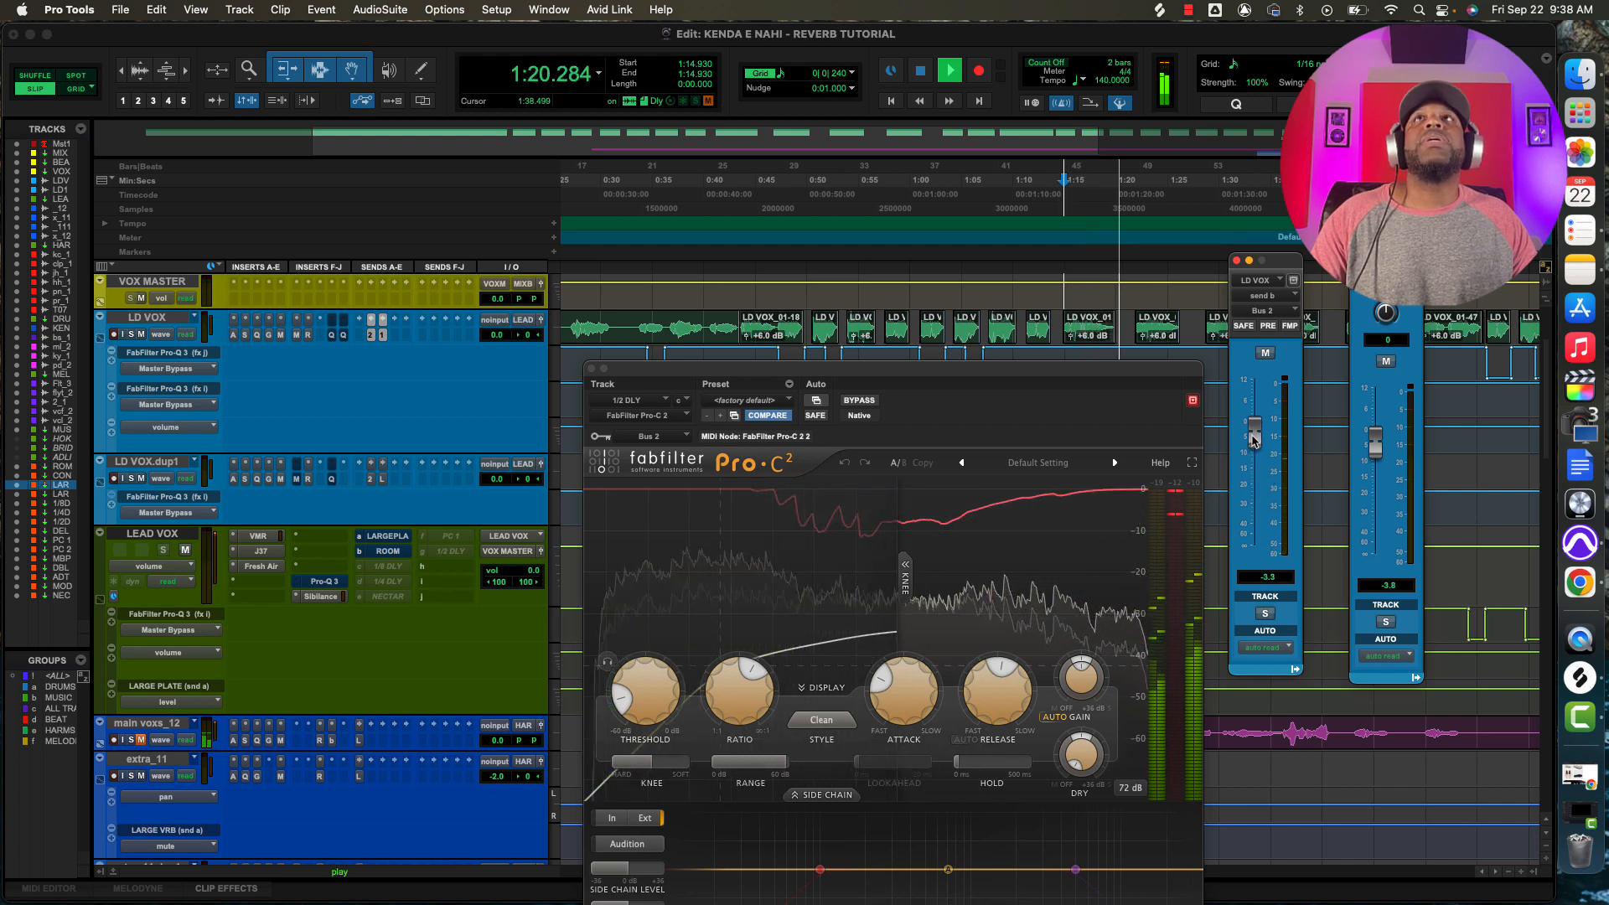
pyautogui.moveTo(1377, 453); pyautogui.dragTo(1378, 442)
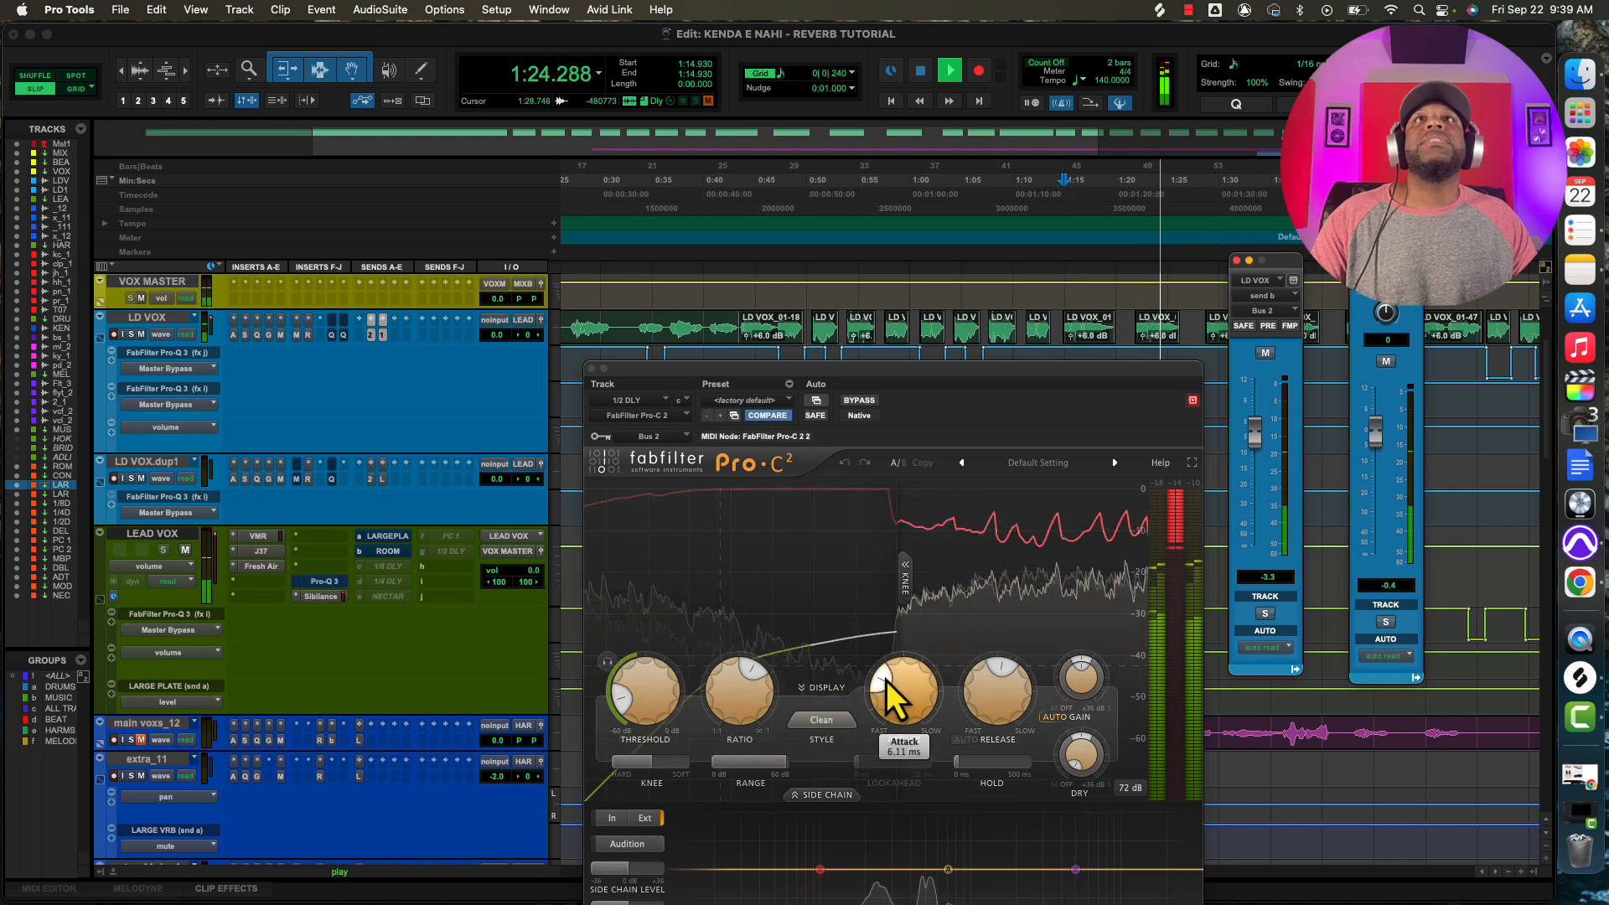
# Set the Pro-C 2 attack to 2.20 ms and audition the sidechained delay from 1:14.930.
pyautogui.moveTo(883, 676); pyautogui.dragTo(882, 689)
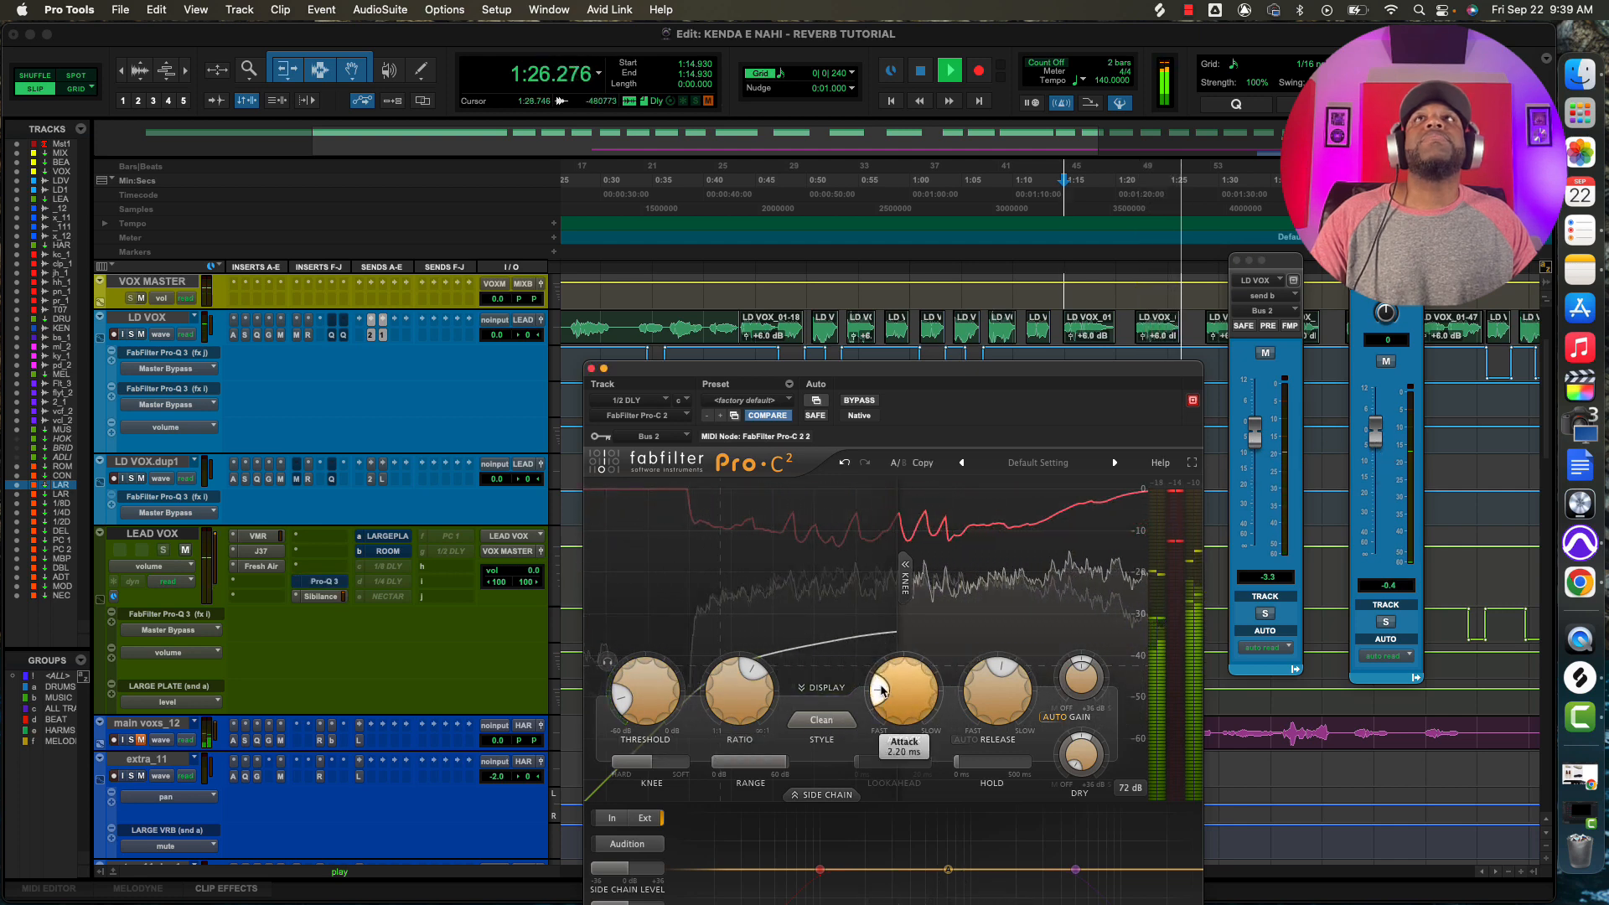
pyautogui.press('space')
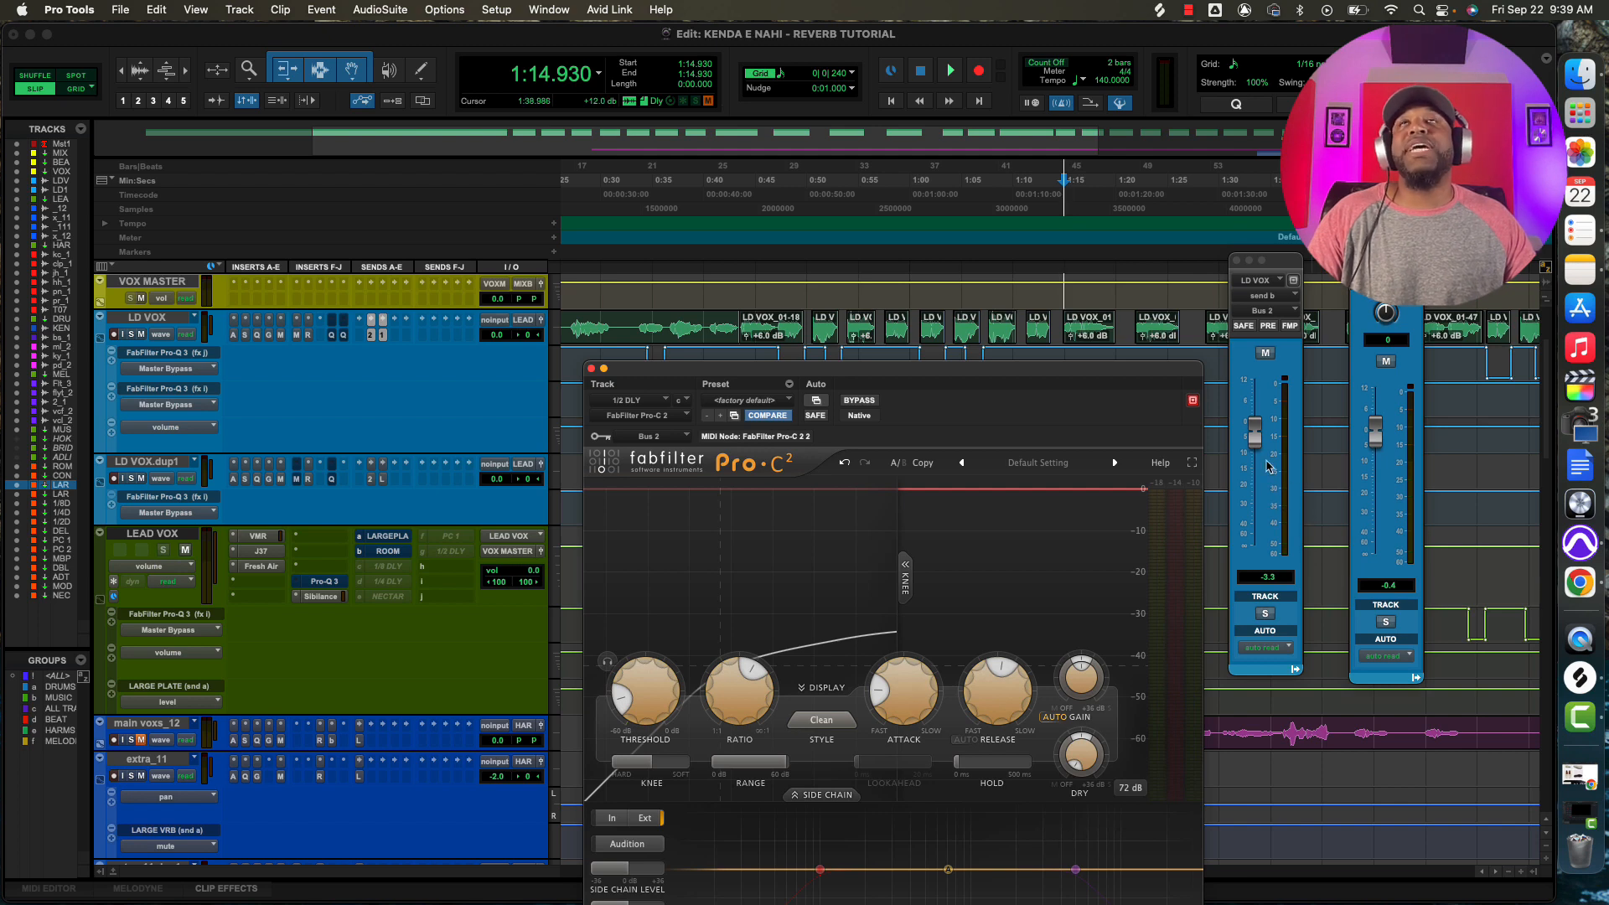
pyautogui.press('space')
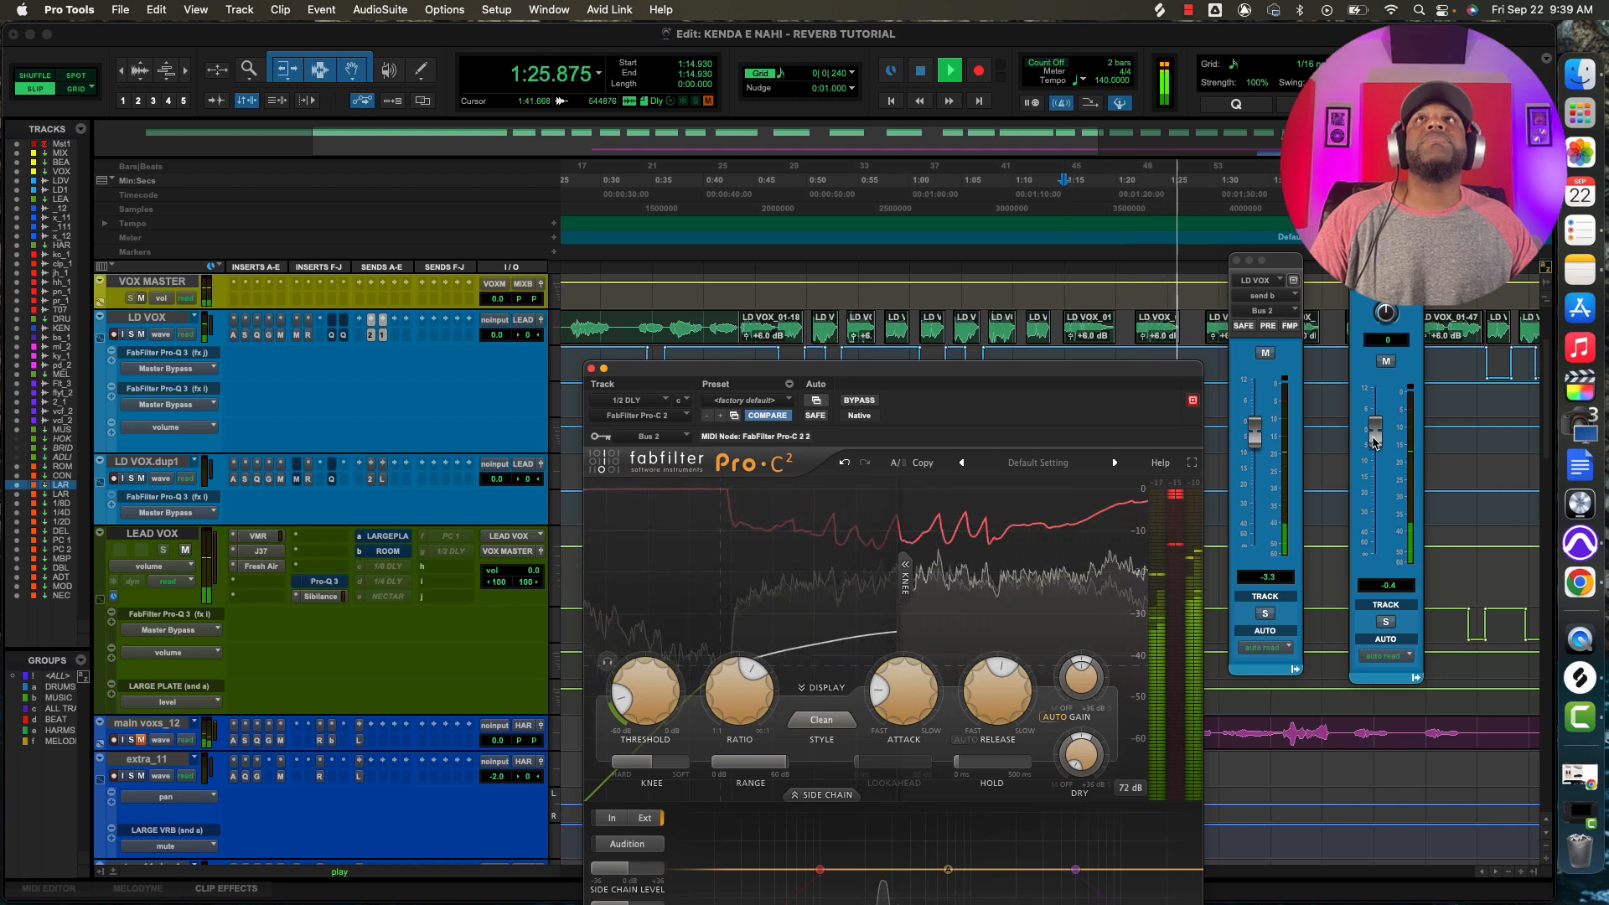
# Set LD VOX's 1/2 DLY send to -0.5 dB while auditioning the vocal from 1:14.930.
pyautogui.press('space')
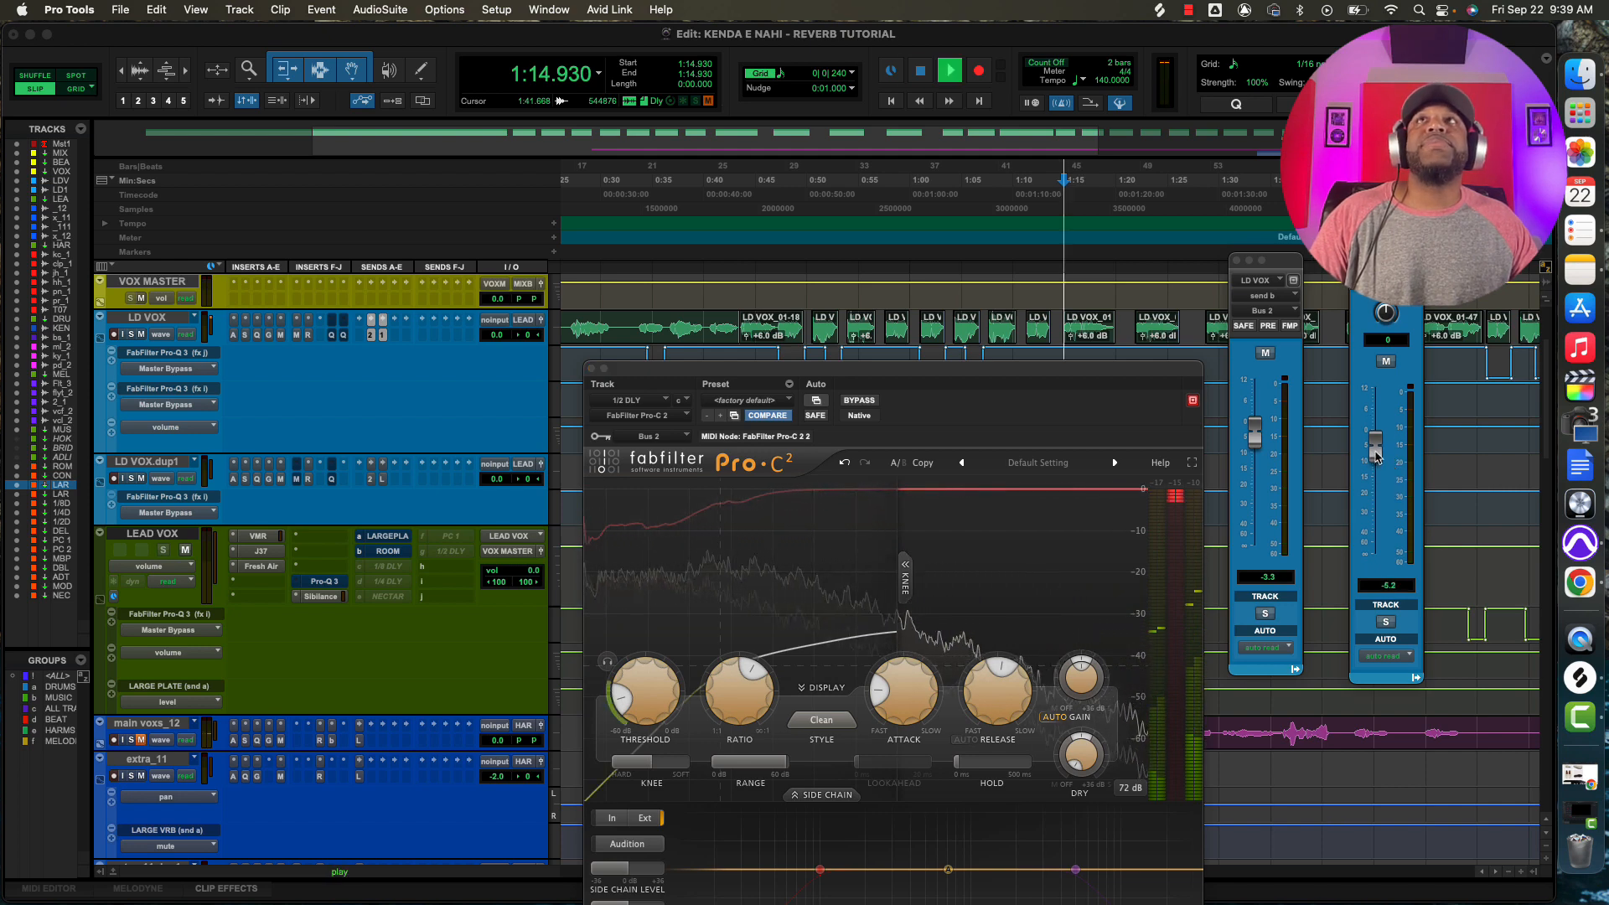
pyautogui.moveTo(1377, 459); pyautogui.dragTo(1378, 460)
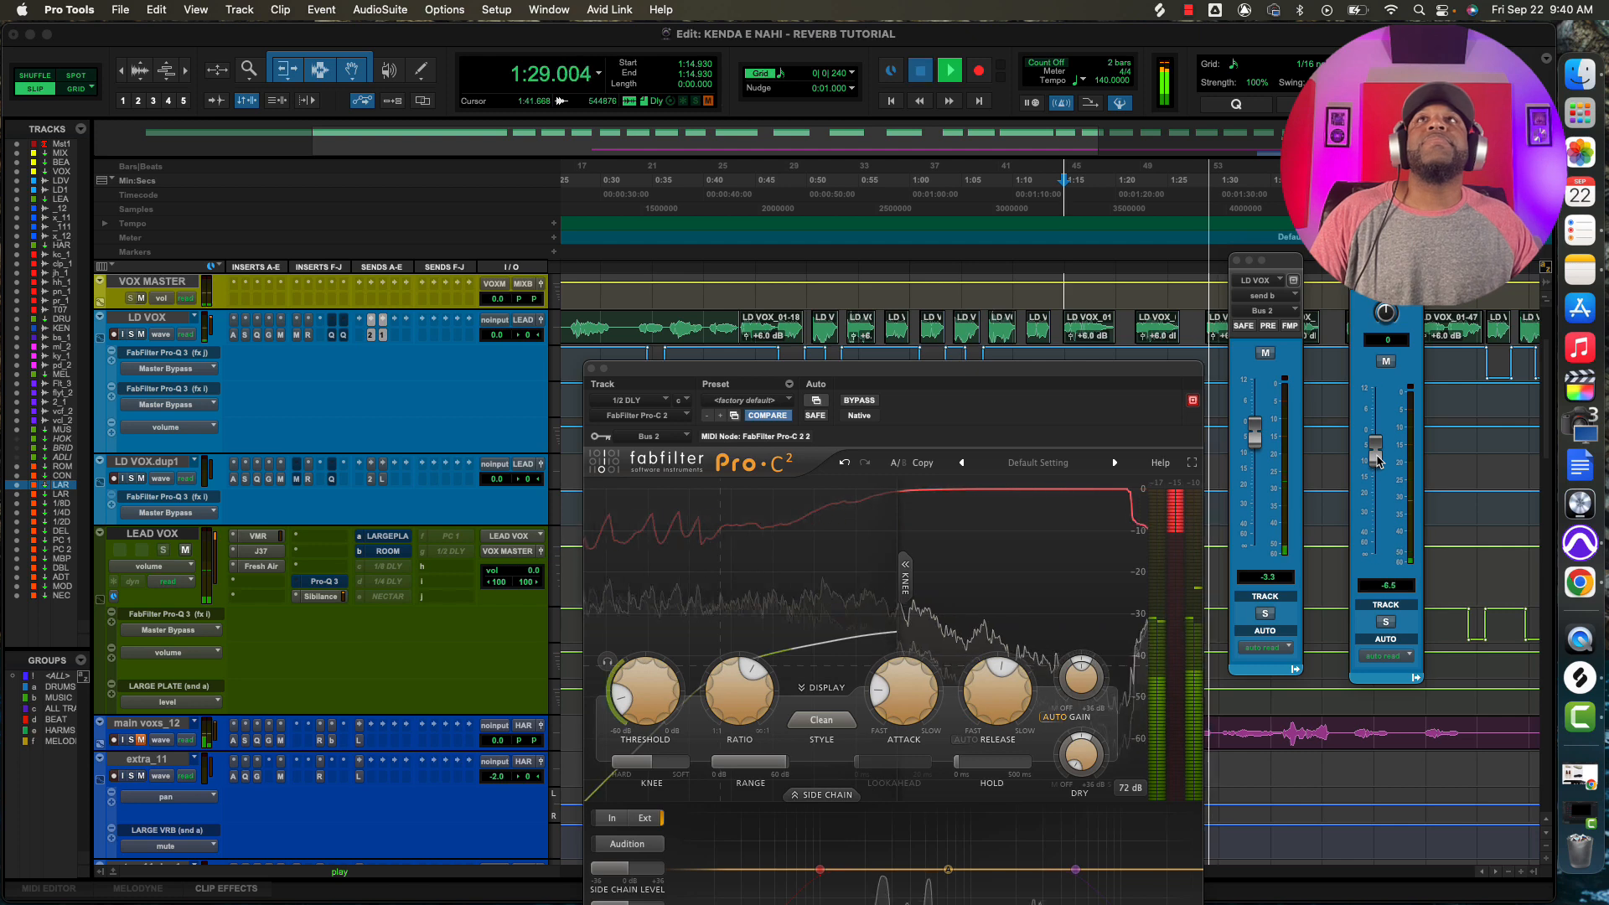
pyautogui.press('space')
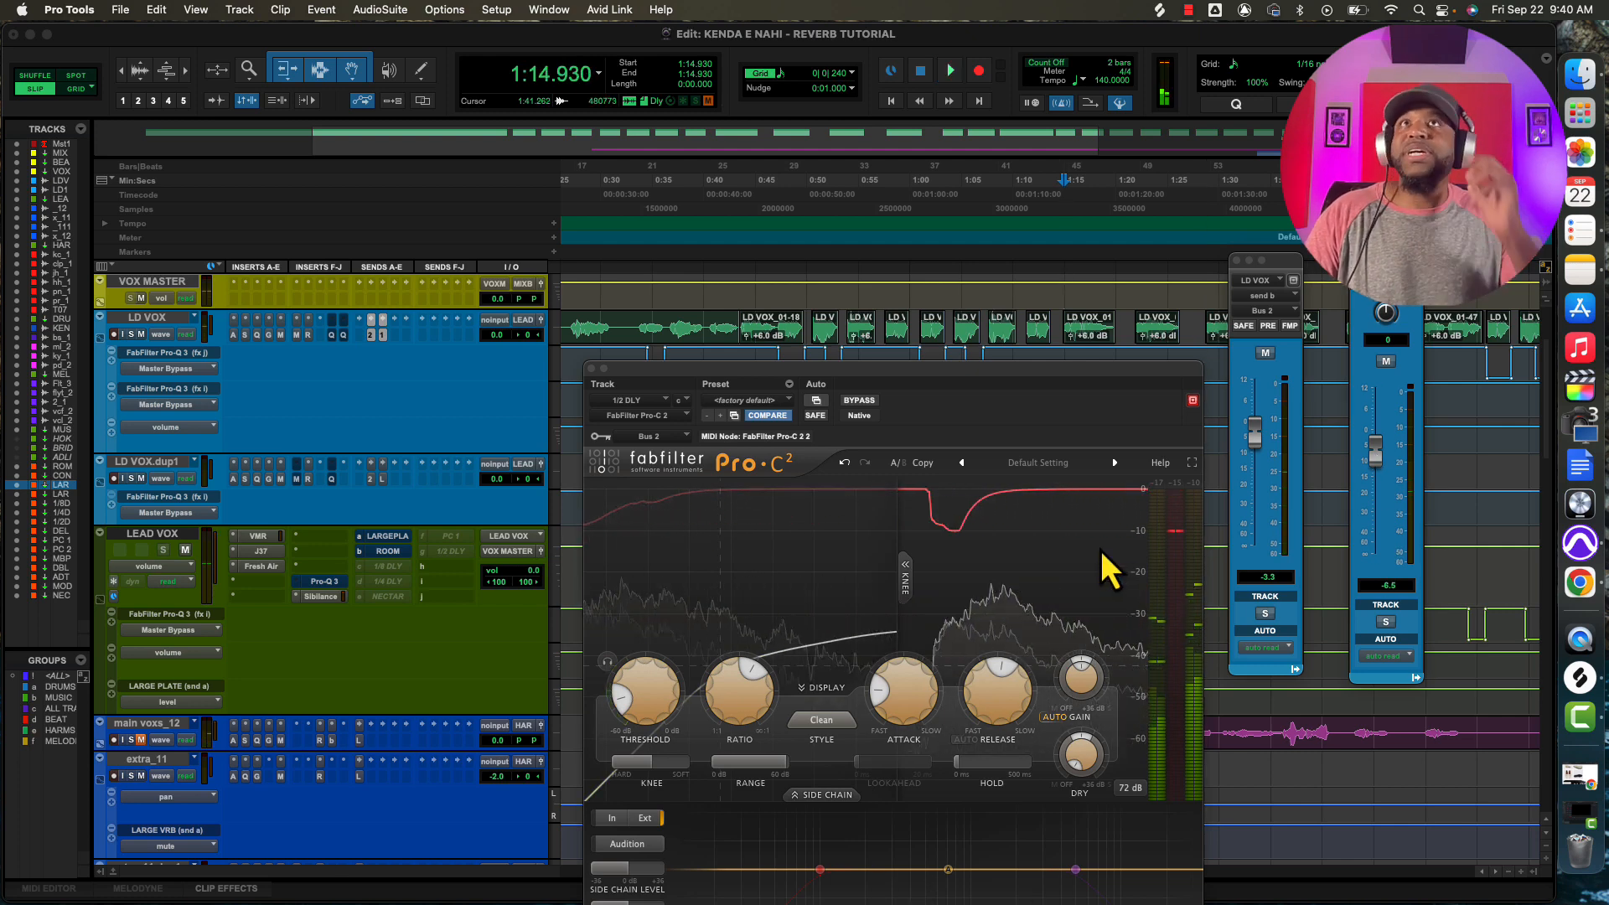
# During playback, compare Pro-C 2 thresholds of -20.27 dB and -48.14 dB, settling slightly above the lower one.
pyautogui.moveTo(924, 709)
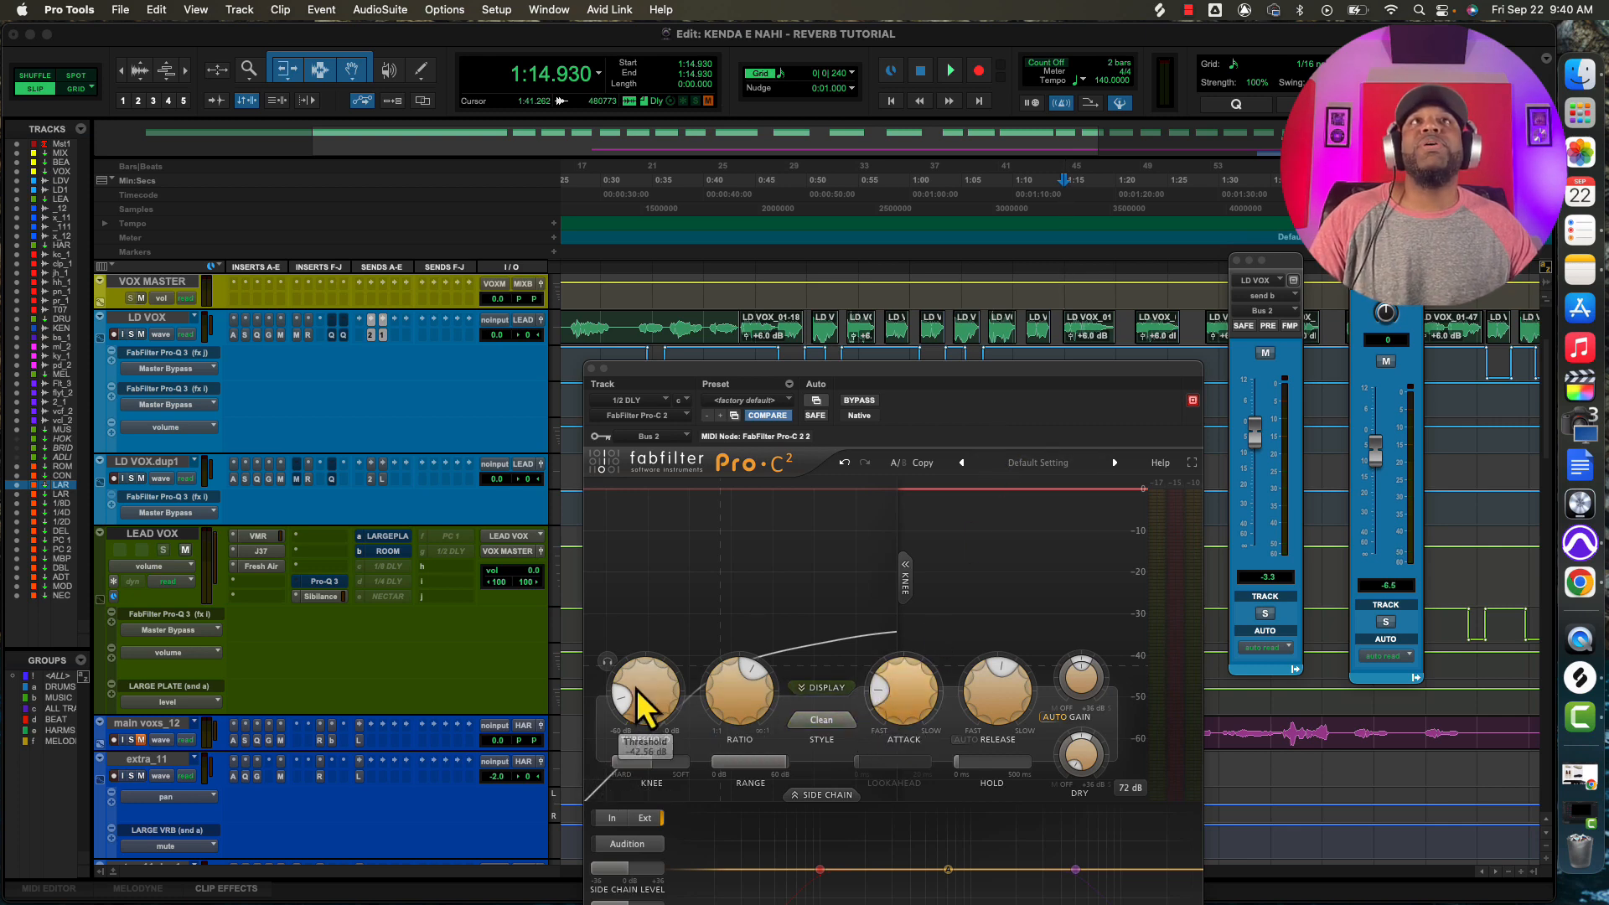
pyautogui.moveTo(642, 717)
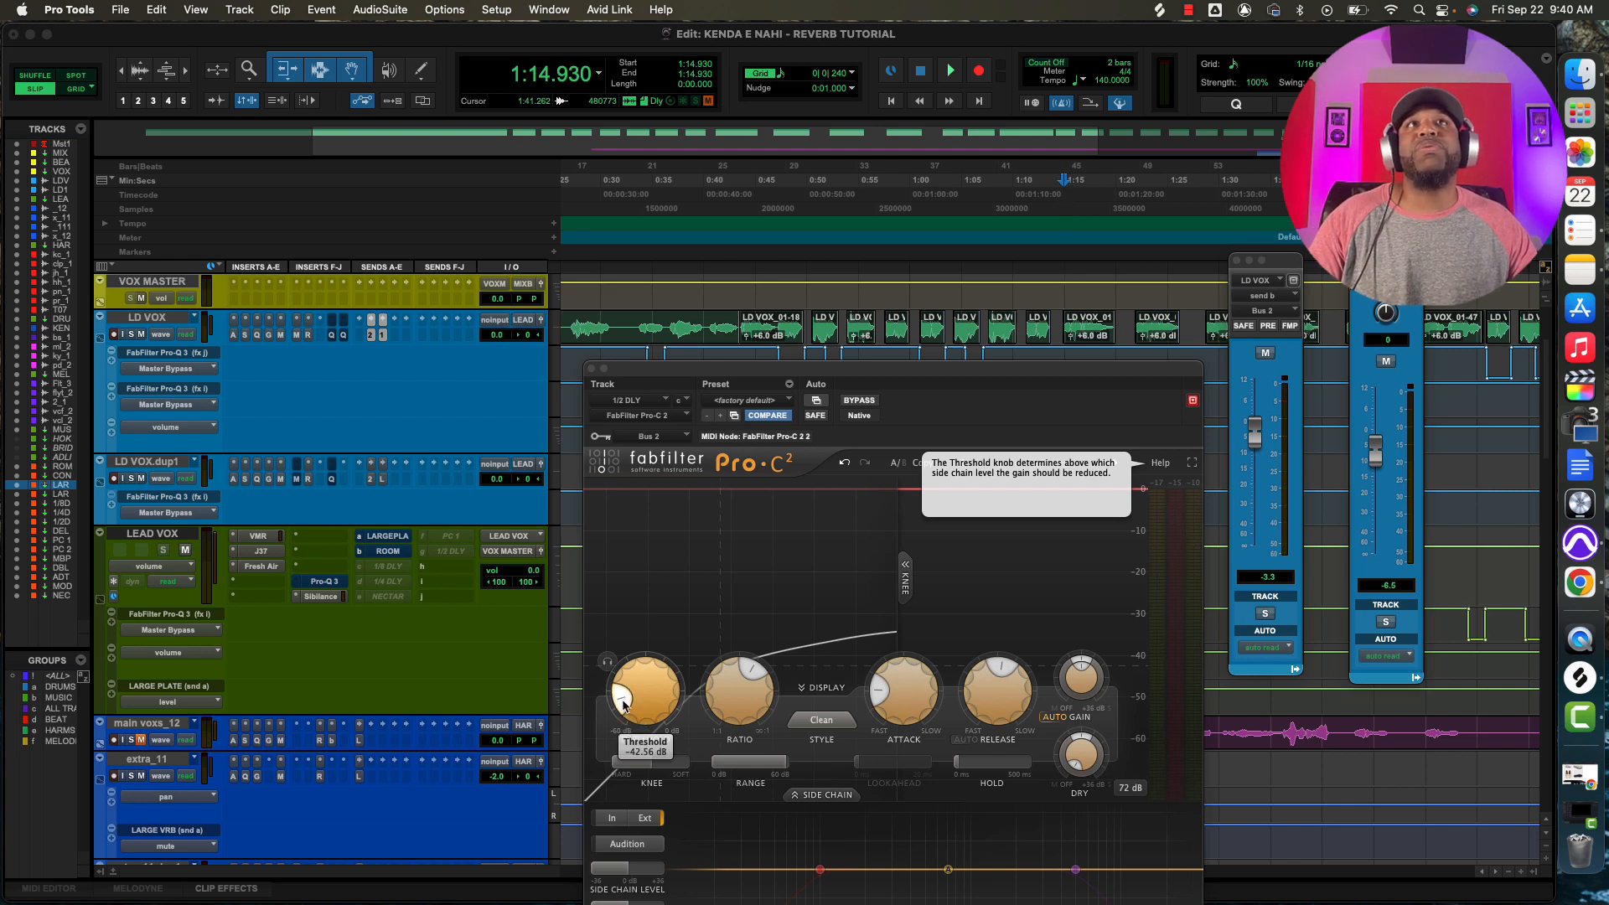
pyautogui.moveTo(623, 686); pyautogui.dragTo(628, 647)
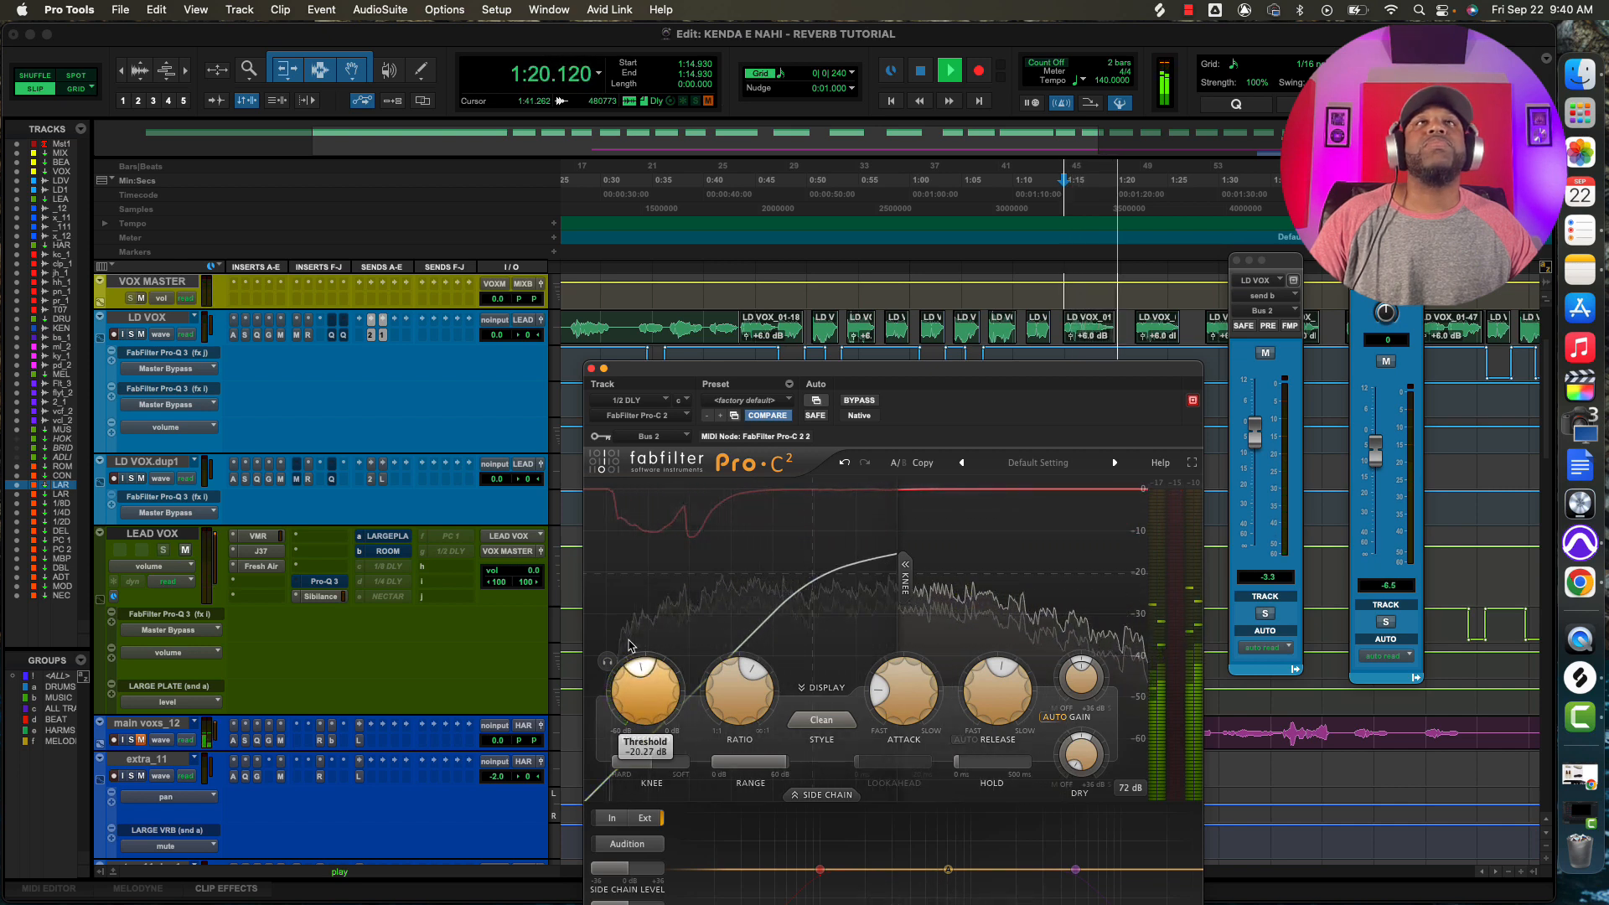
pyautogui.moveTo(630, 645); pyautogui.dragTo(586, 738)
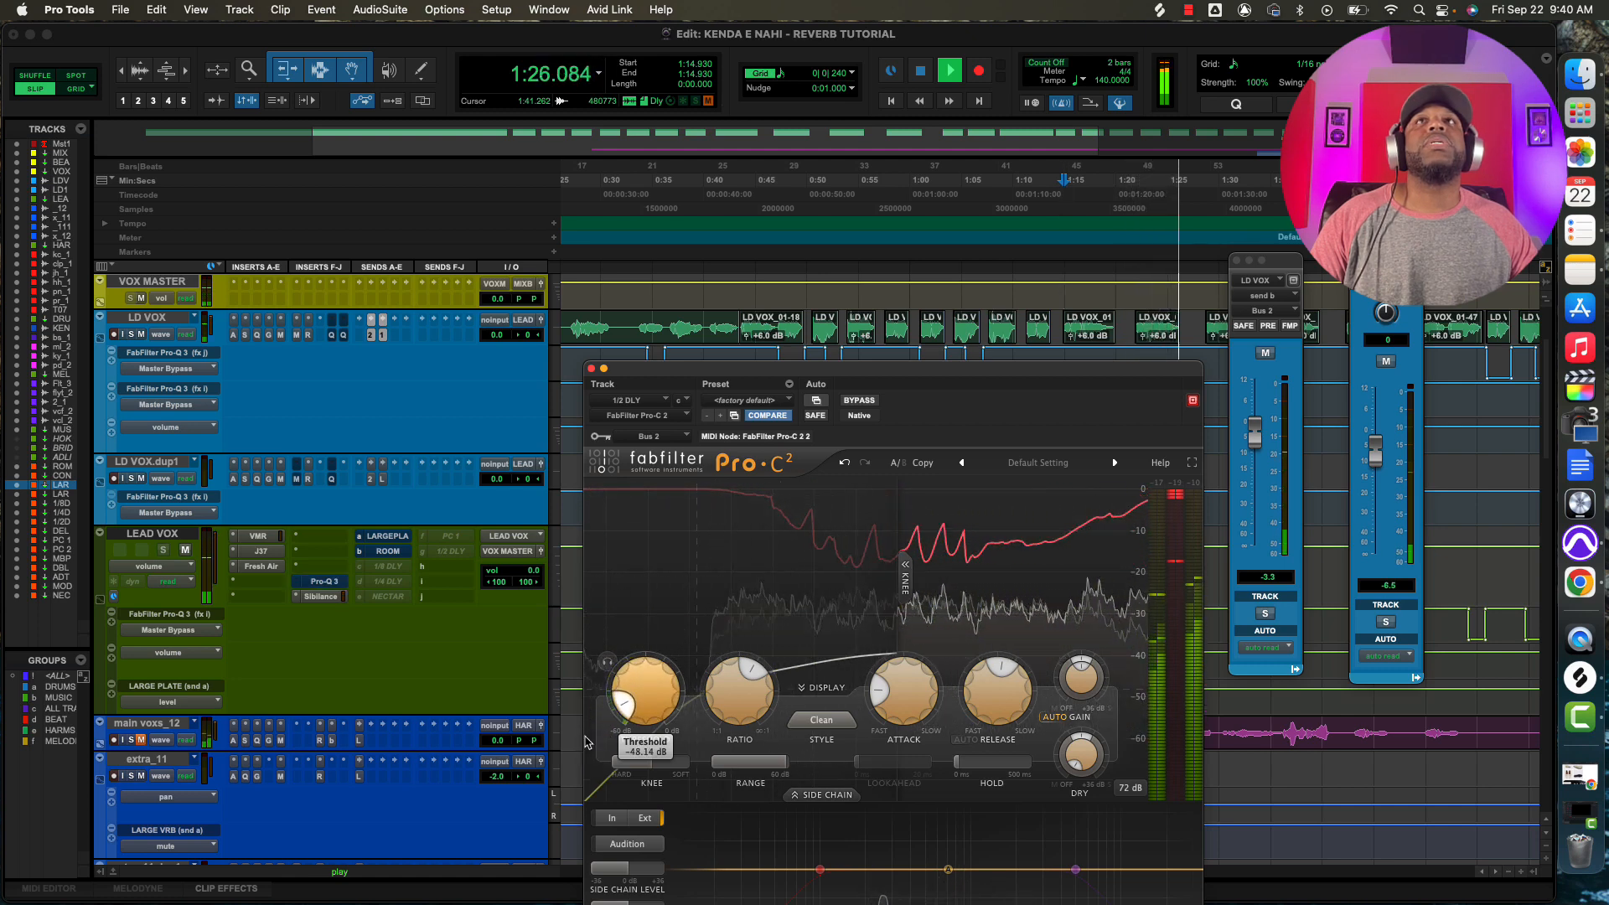
pyautogui.moveTo(585, 737); pyautogui.dragTo(588, 731)
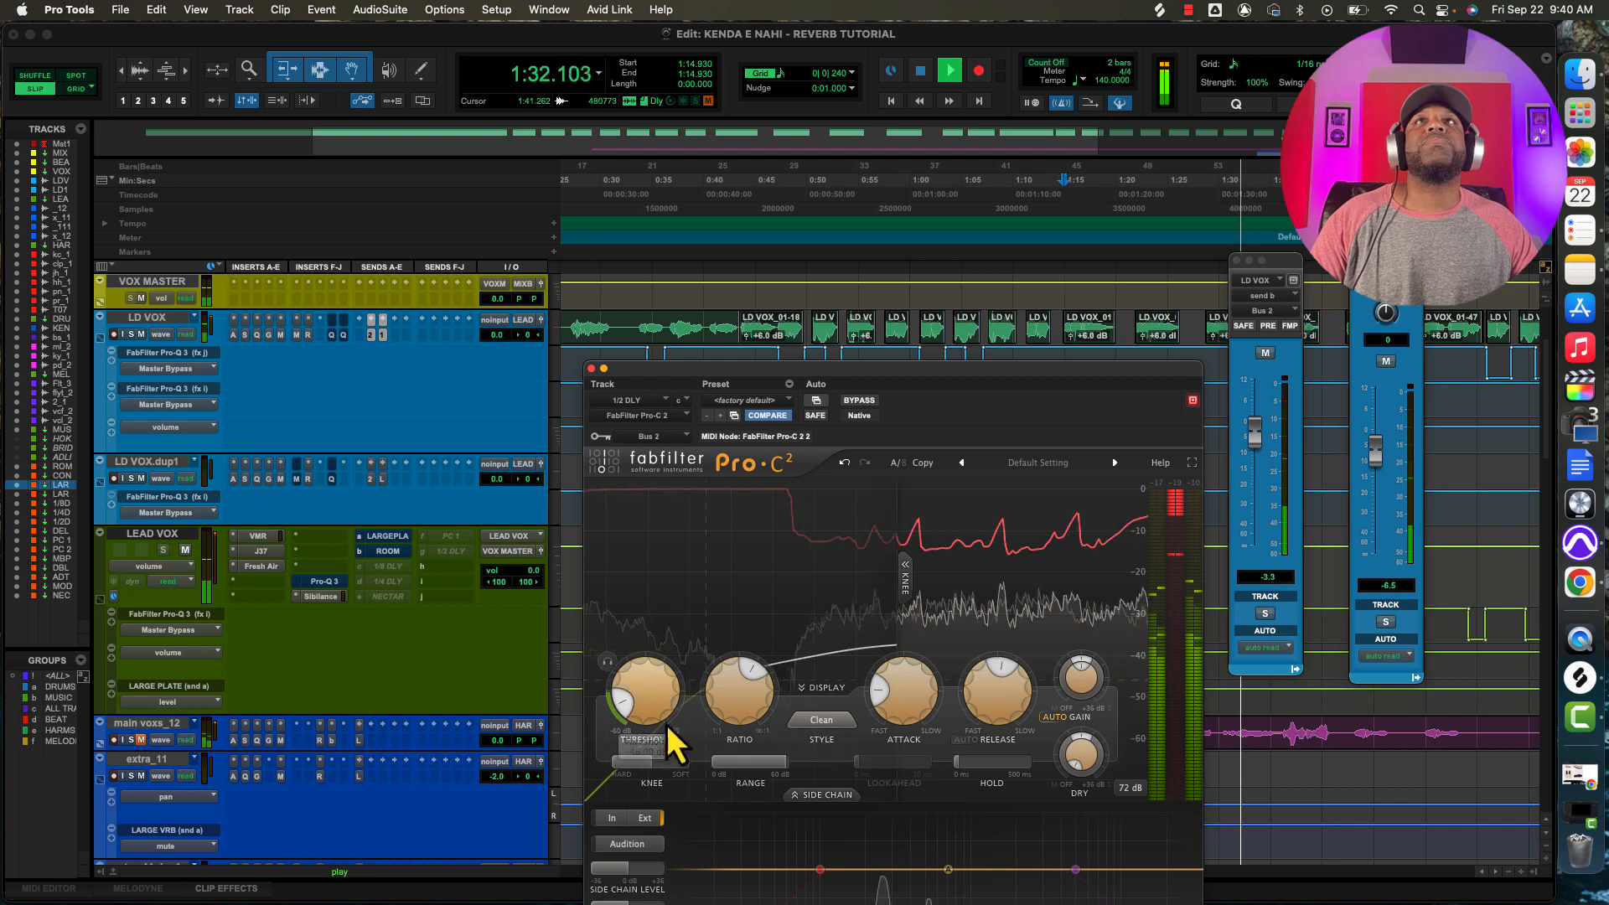
pyautogui.press('space')
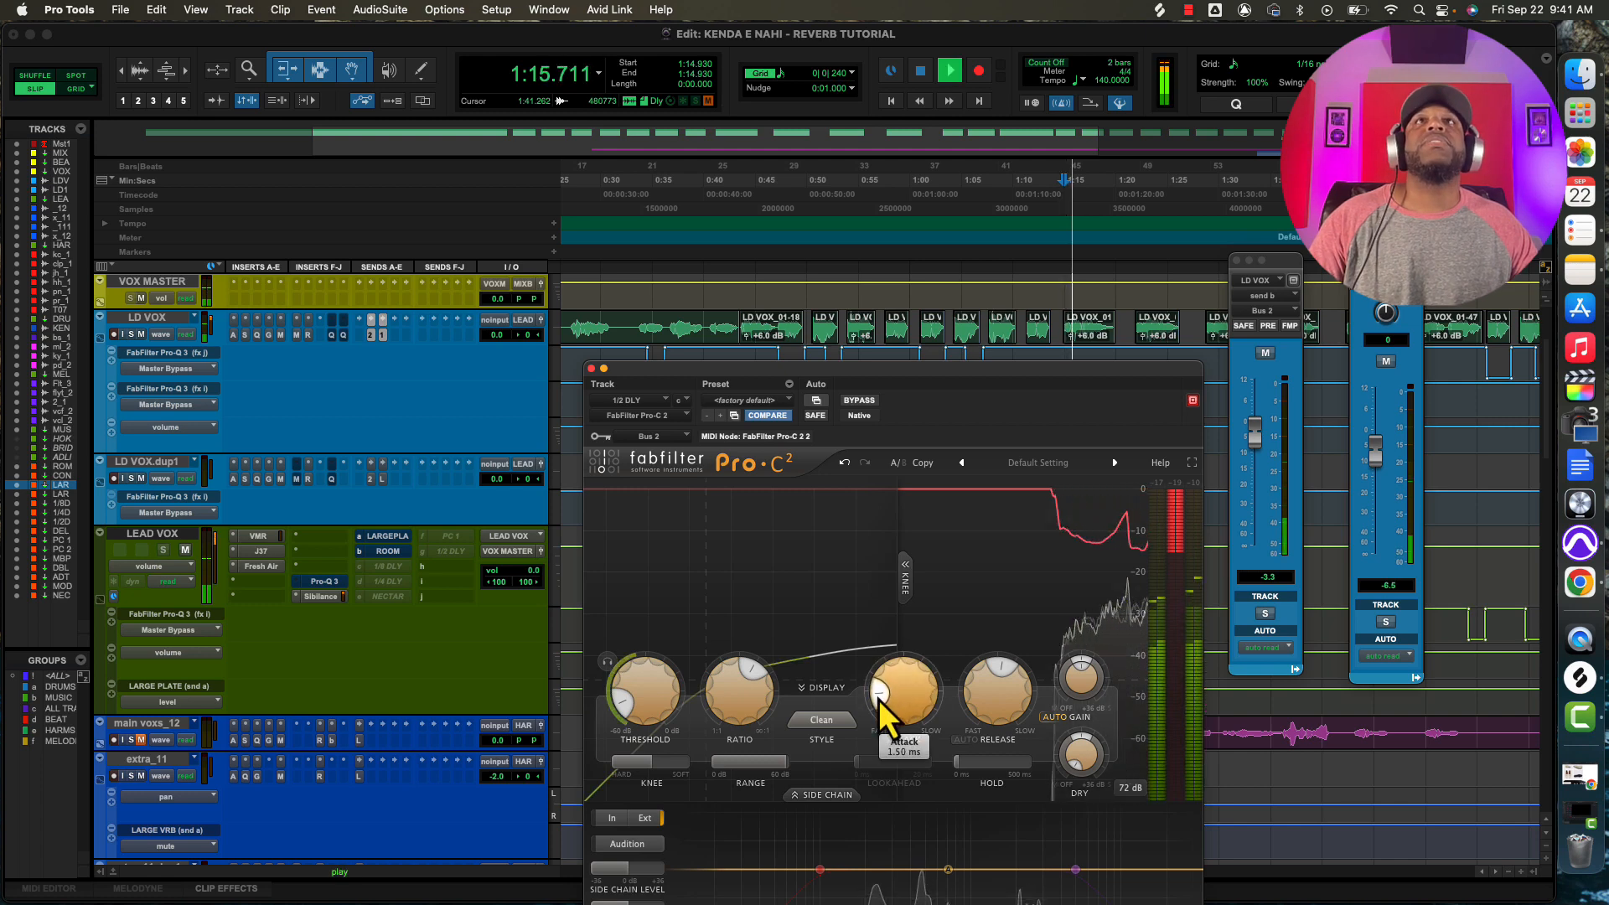
# Audition faster and slower Pro-C 2 attack times during playback and set the attack to 2.40 ms.
pyautogui.moveTo(878, 699); pyautogui.dragTo(881, 723)
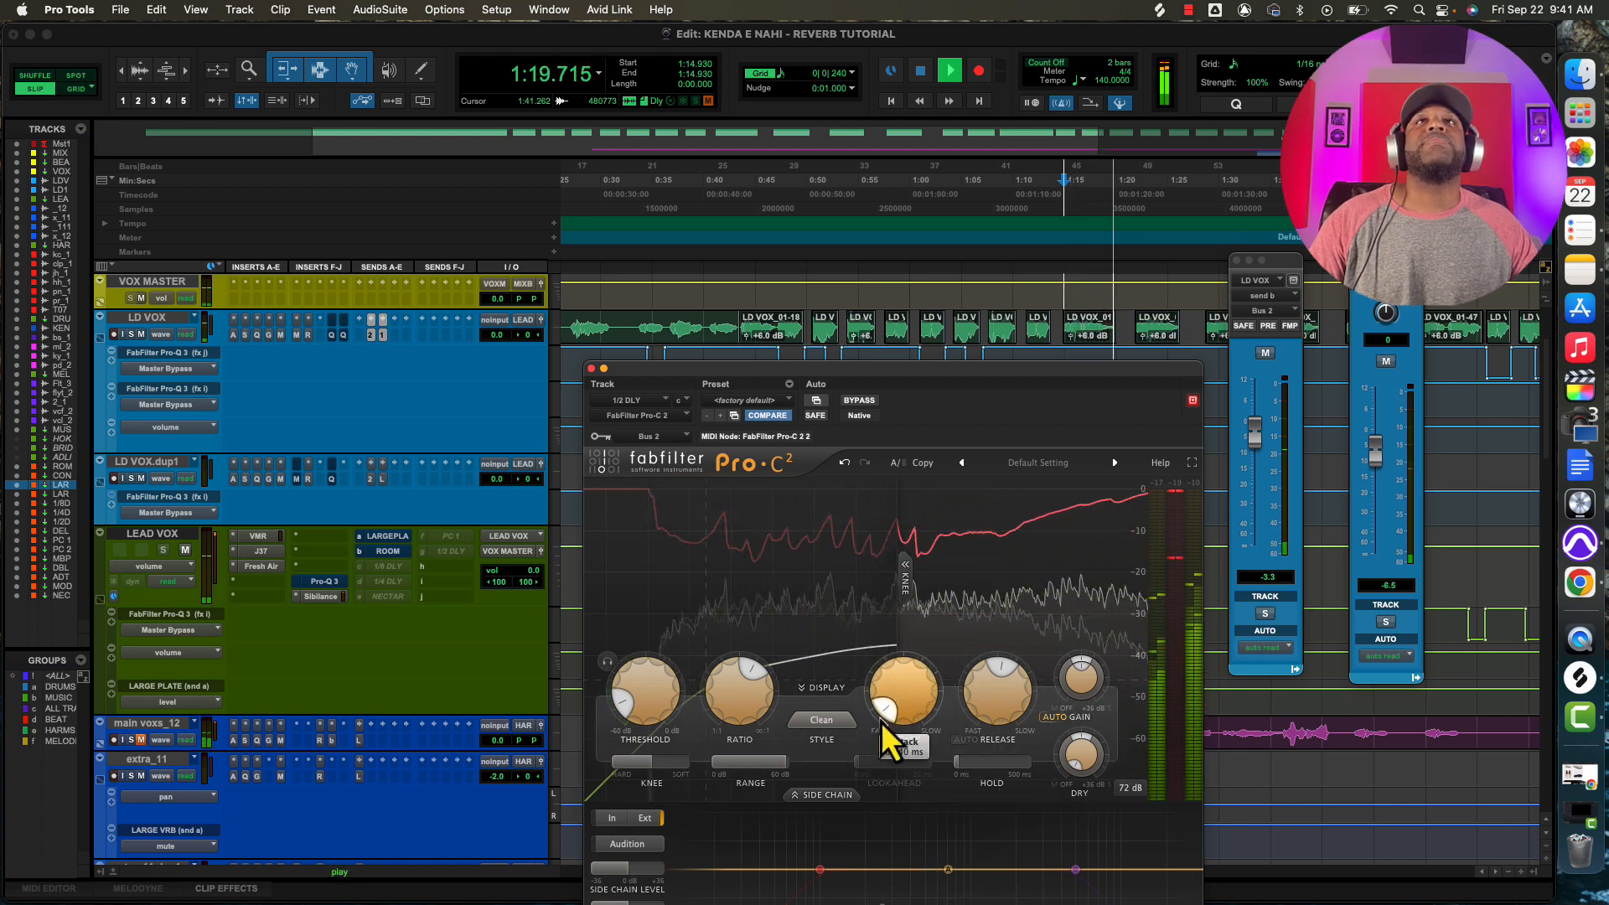
pyautogui.moveTo(881, 729); pyautogui.dragTo(838, 693)
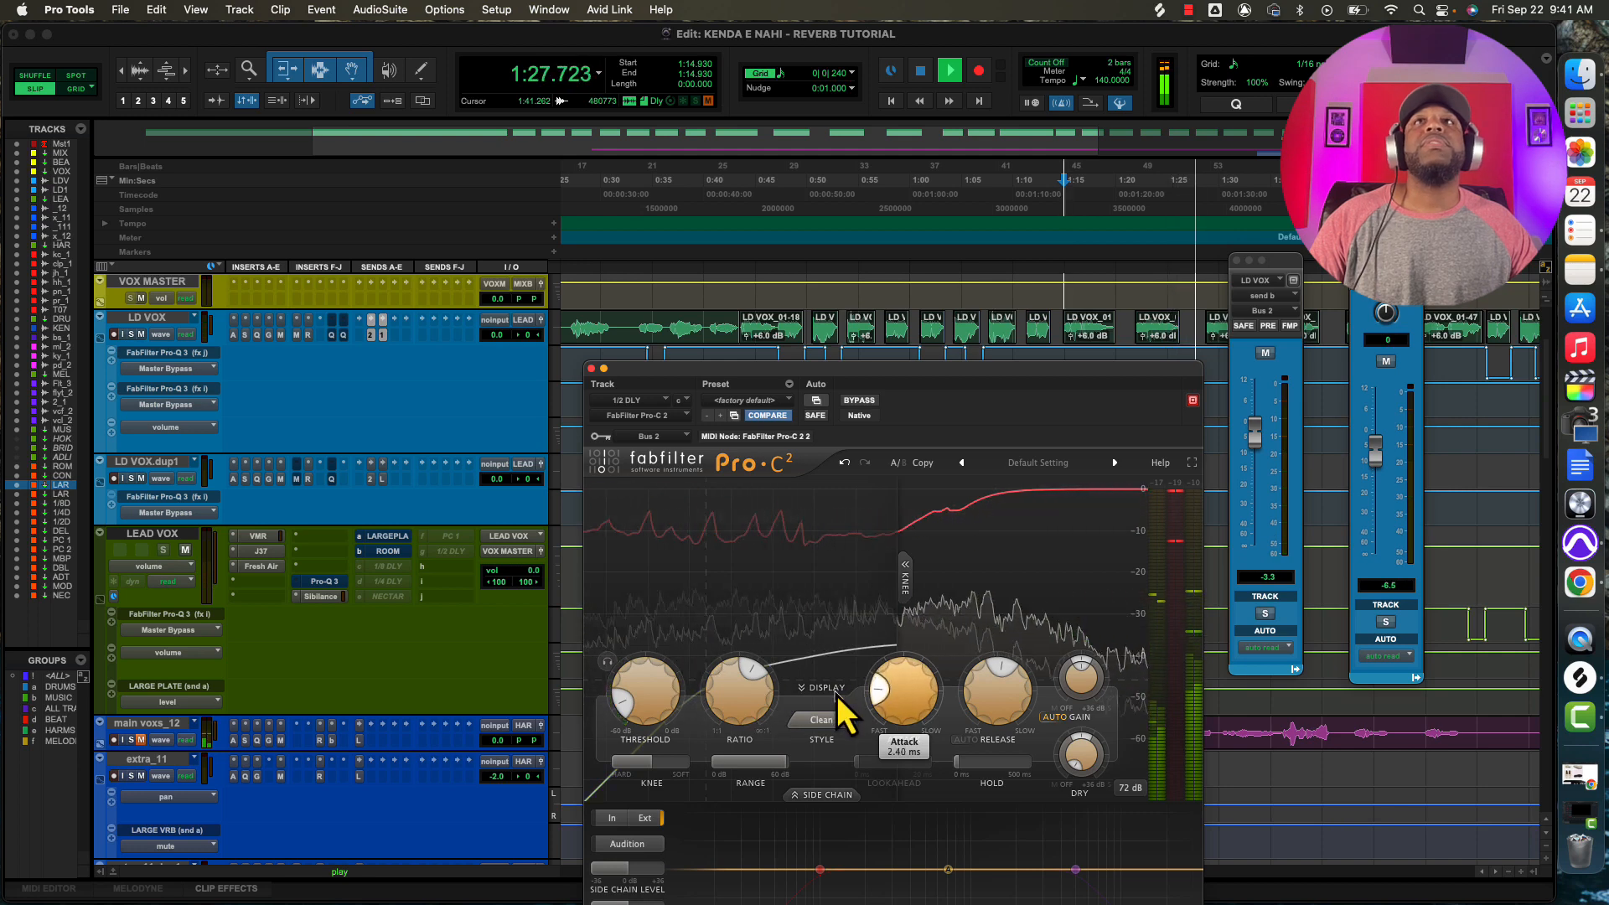
pyautogui.press('space')
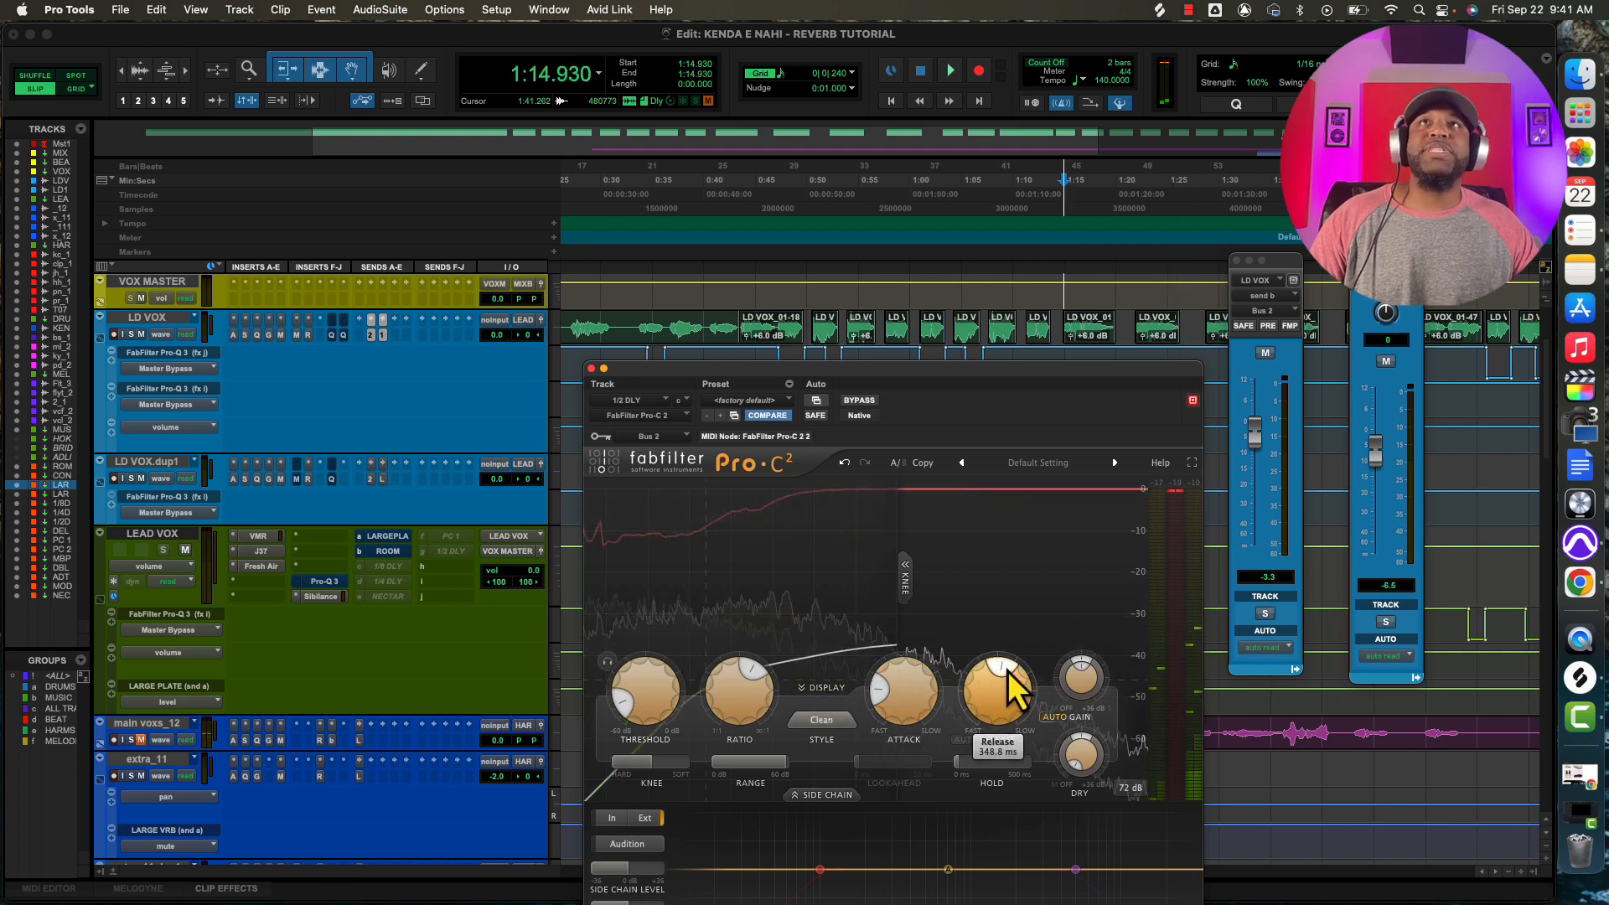
# Audition a Pro-C 2 release of 236.7 ms from 1:14.930, and lengthen the release to 418.3 ms during playback.
pyautogui.moveTo(998, 672)
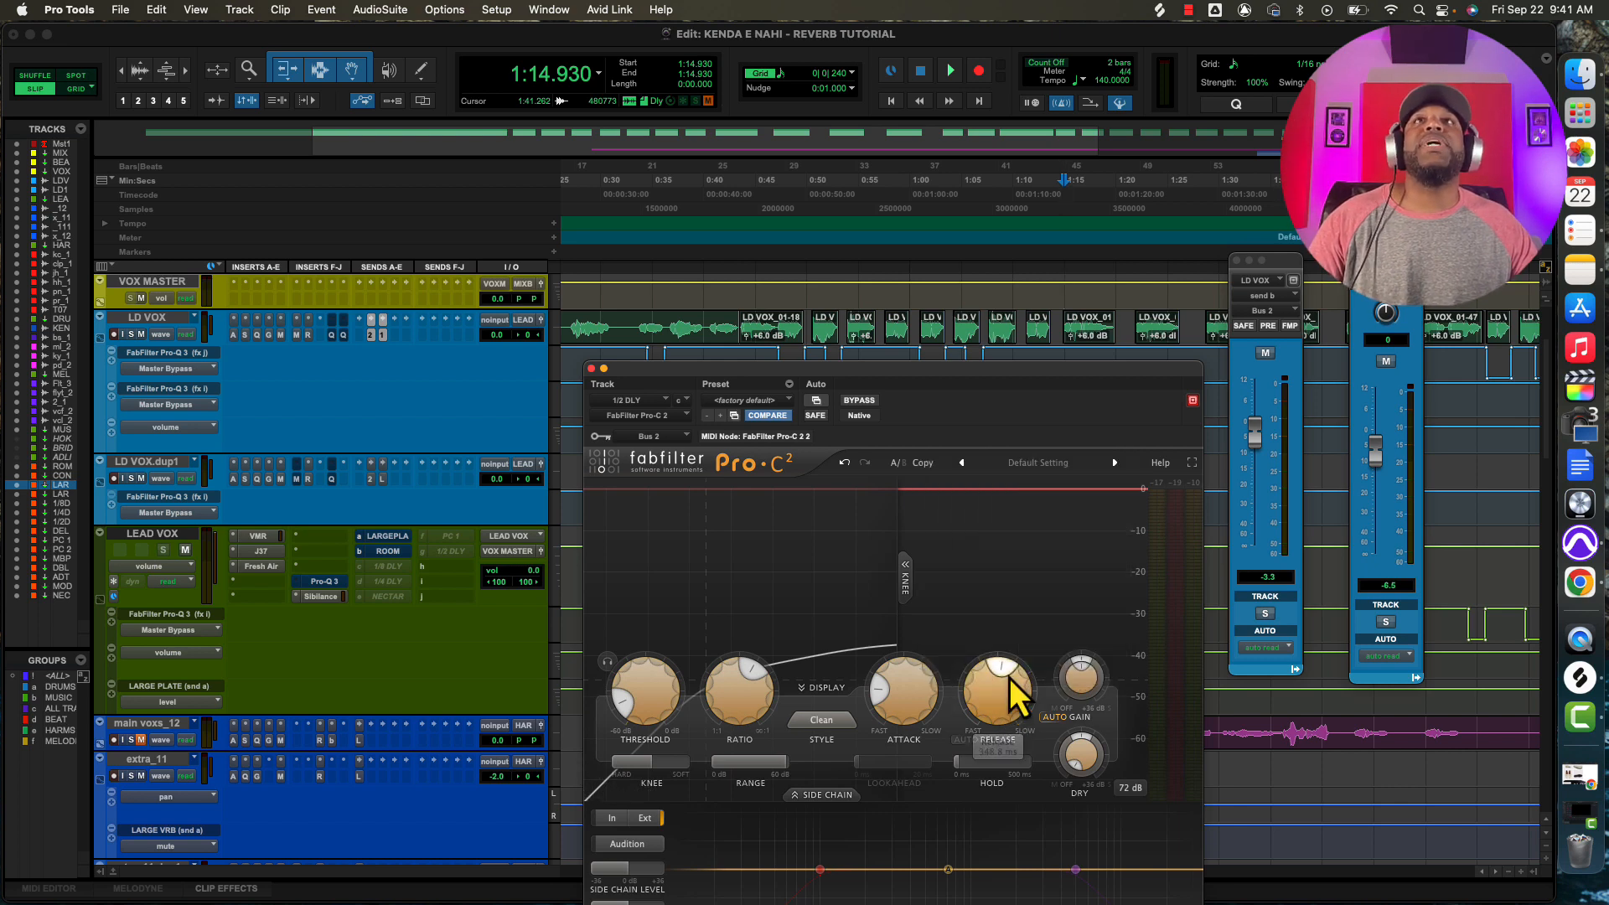
pyautogui.press('space')
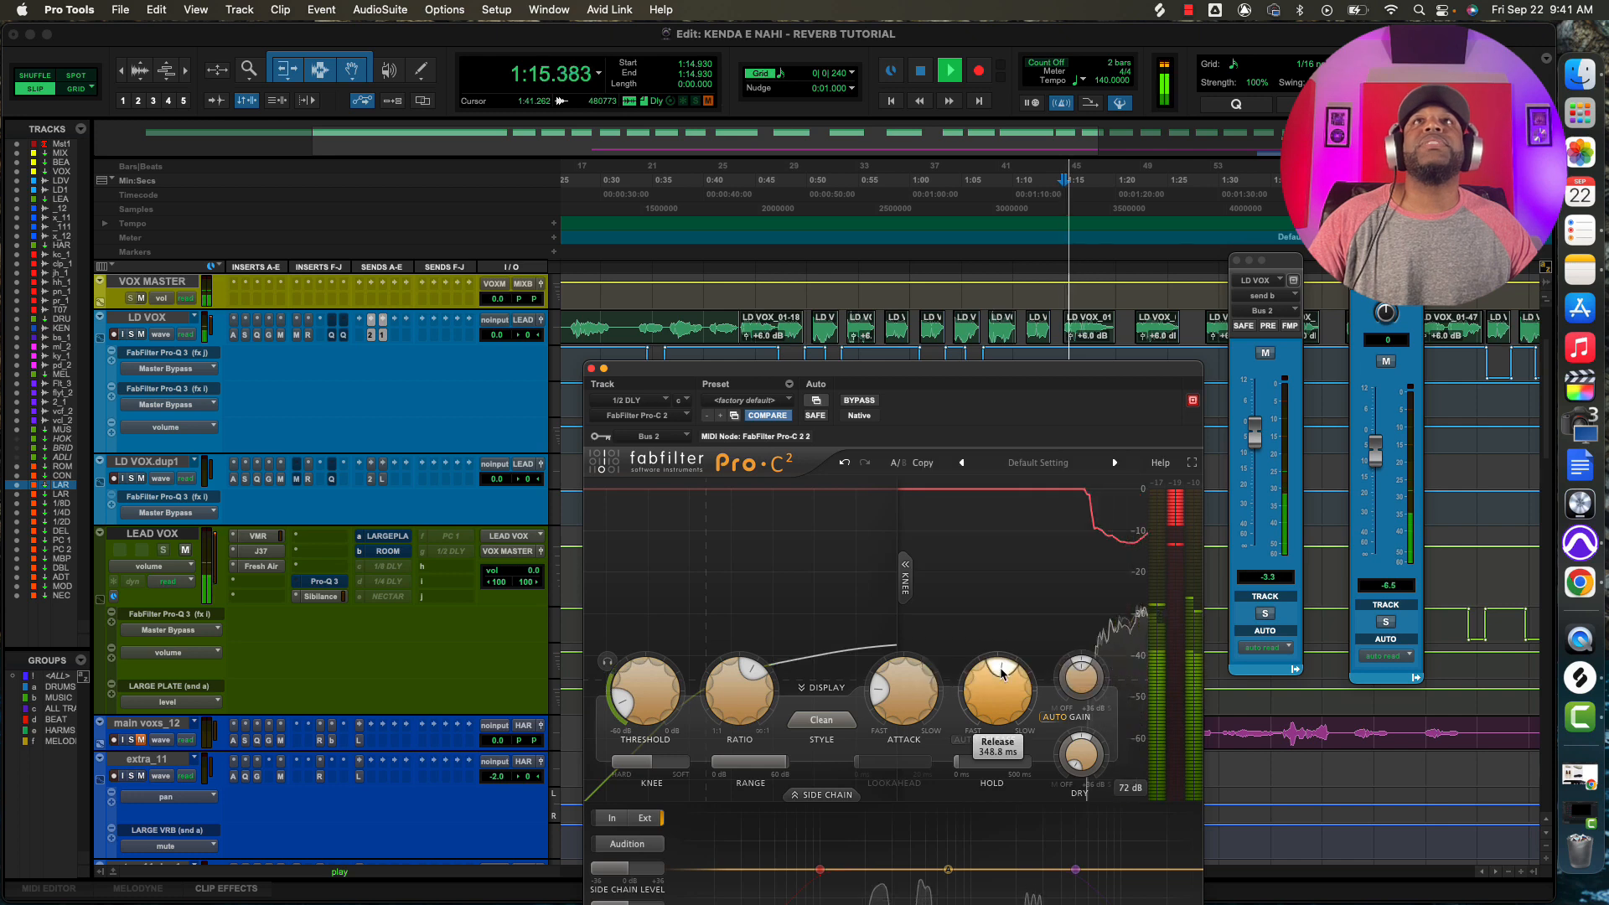
pyautogui.moveTo(1002, 669)
pyautogui.mouseDown()
pyautogui.moveTo(965, 709)
pyautogui.moveTo(983, 649)
pyautogui.mouseUp()
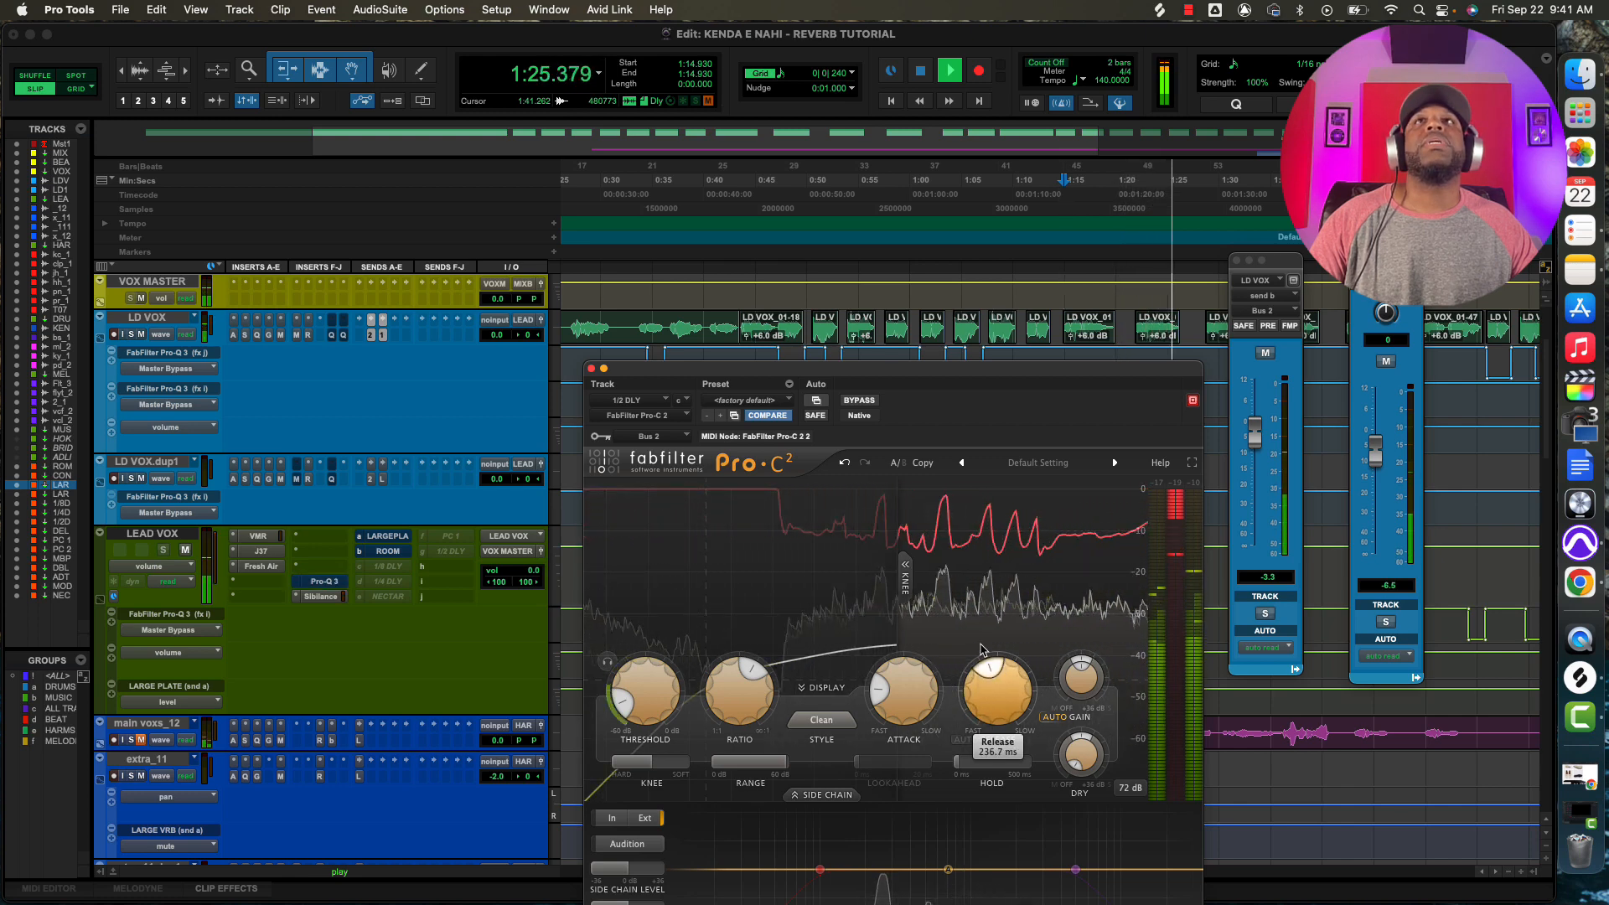
pyautogui.press('space')
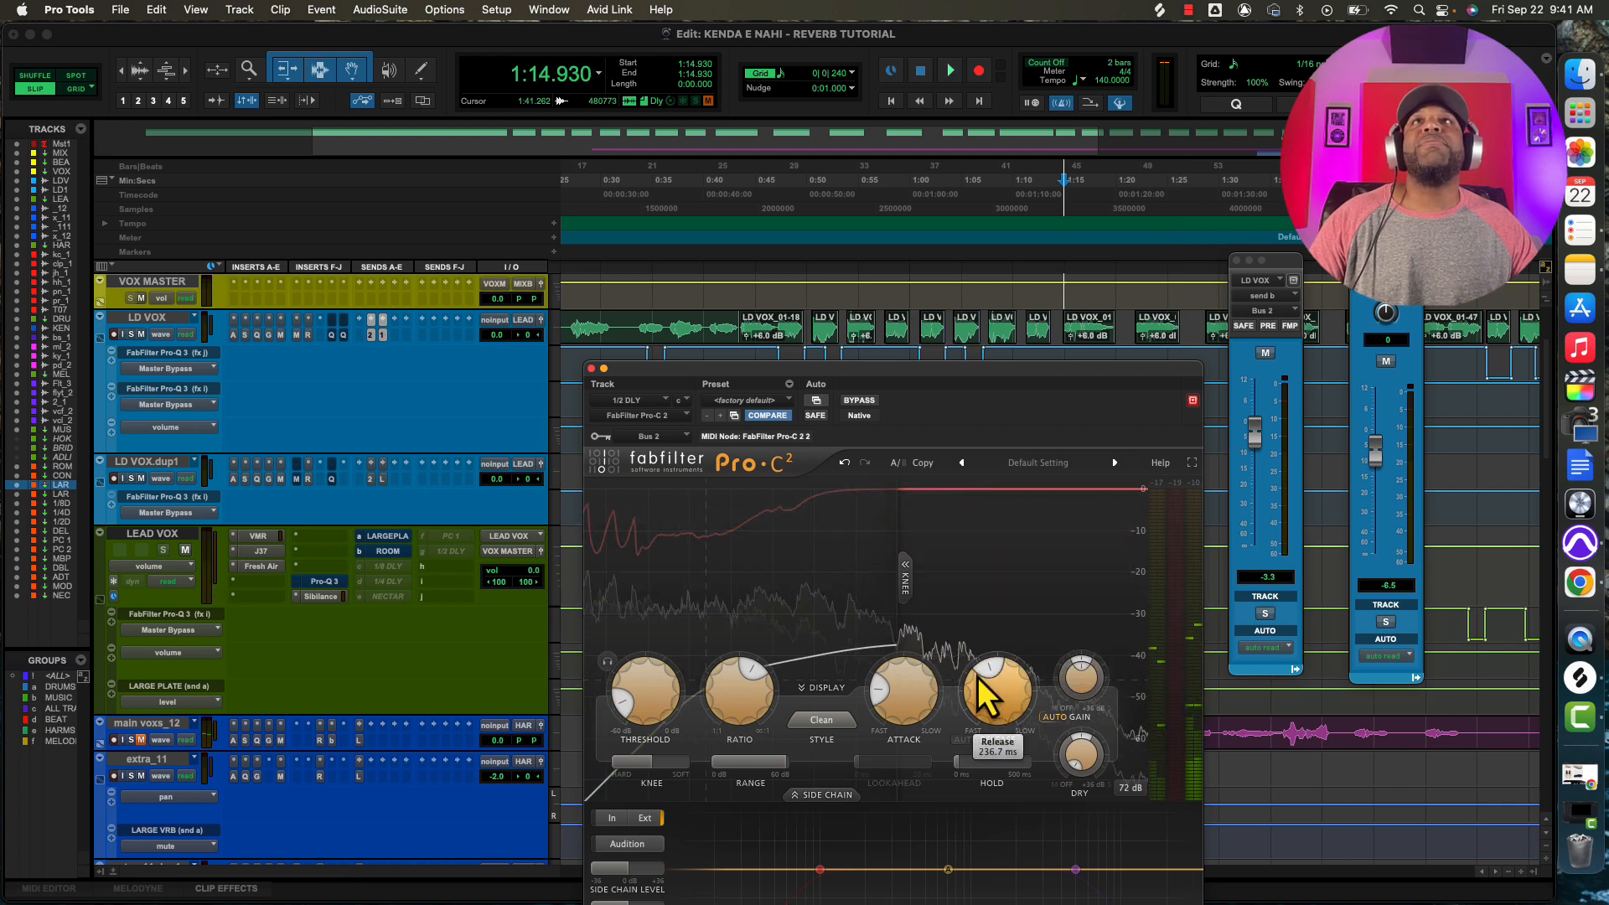
pyautogui.moveTo(988, 676)
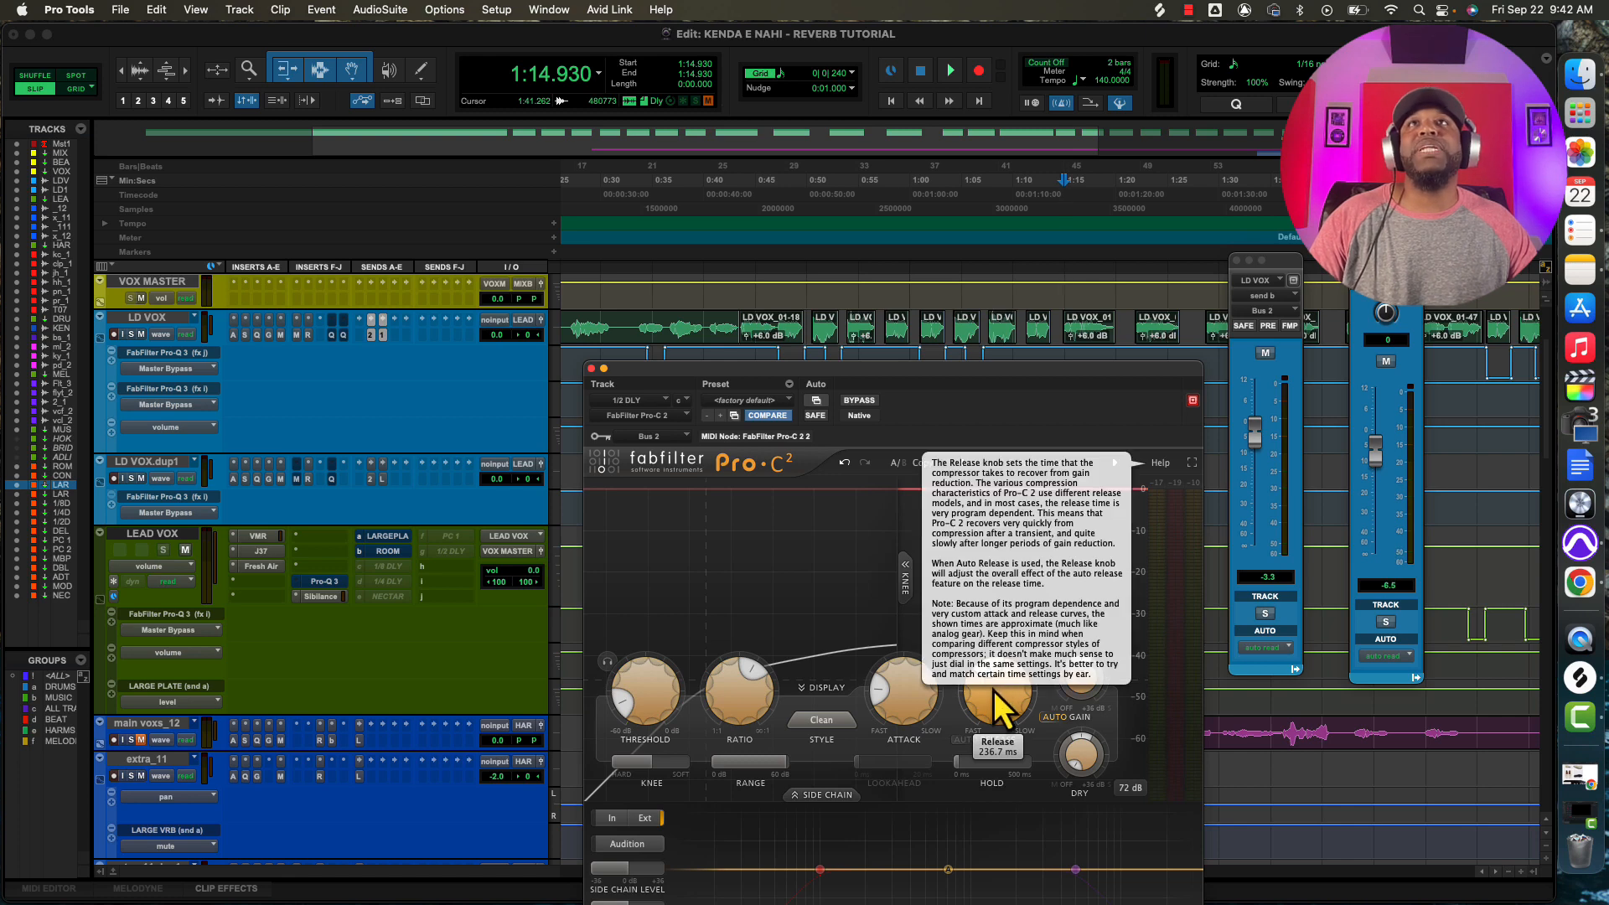
pyautogui.press('space')
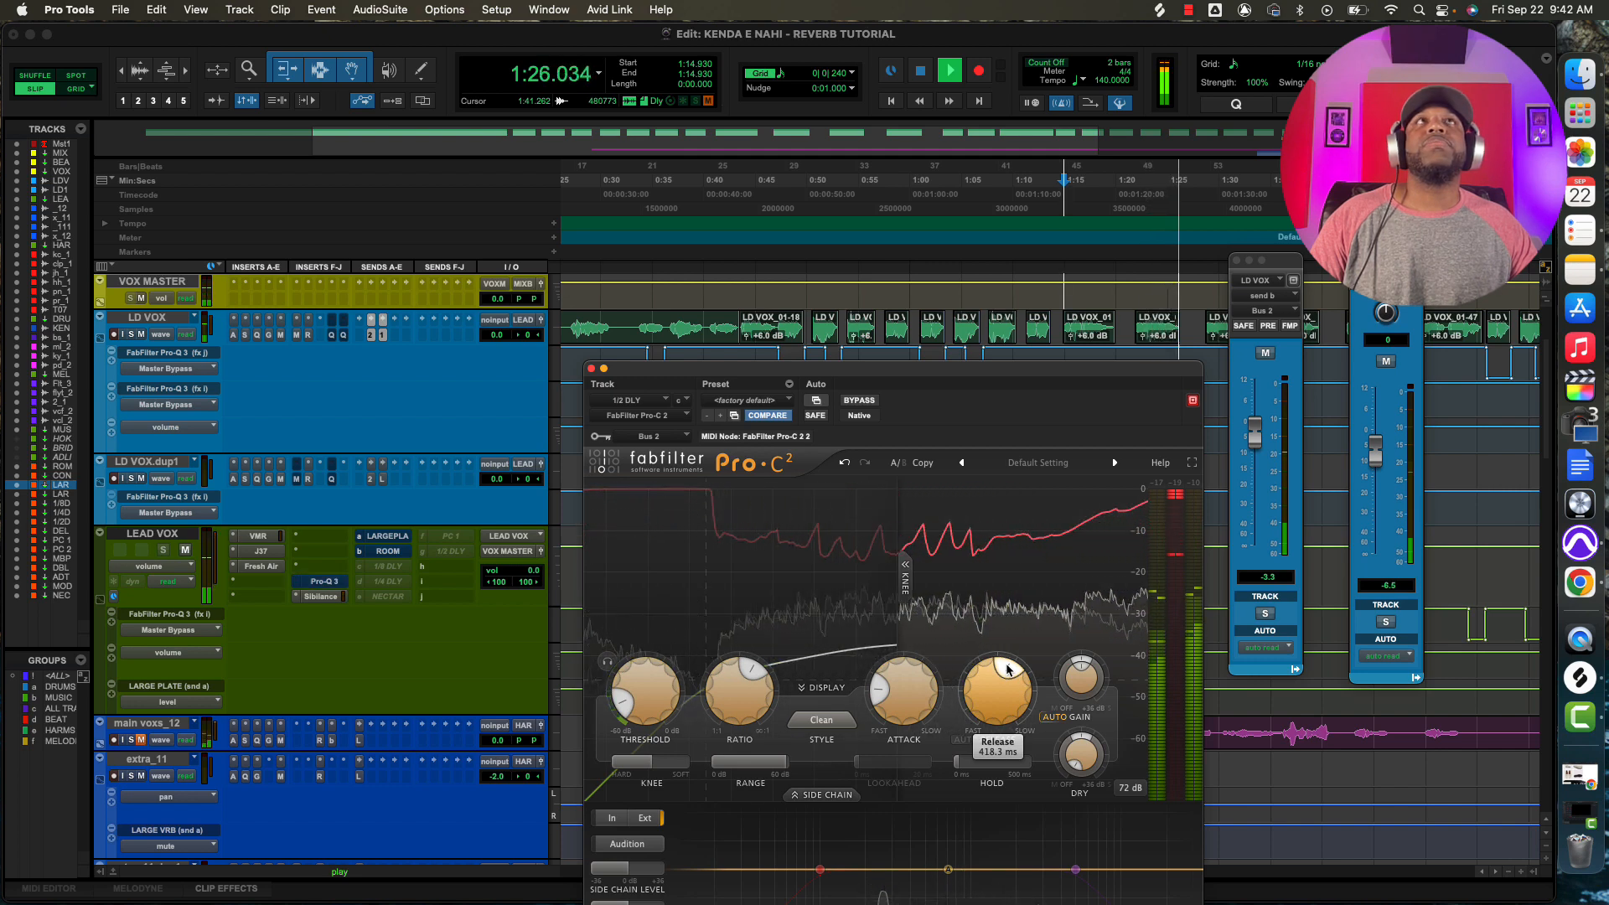
# Unmute LD VOX's Bus 2 send during playback to hear the delay with sidechain ducking.
pyautogui.press('space')
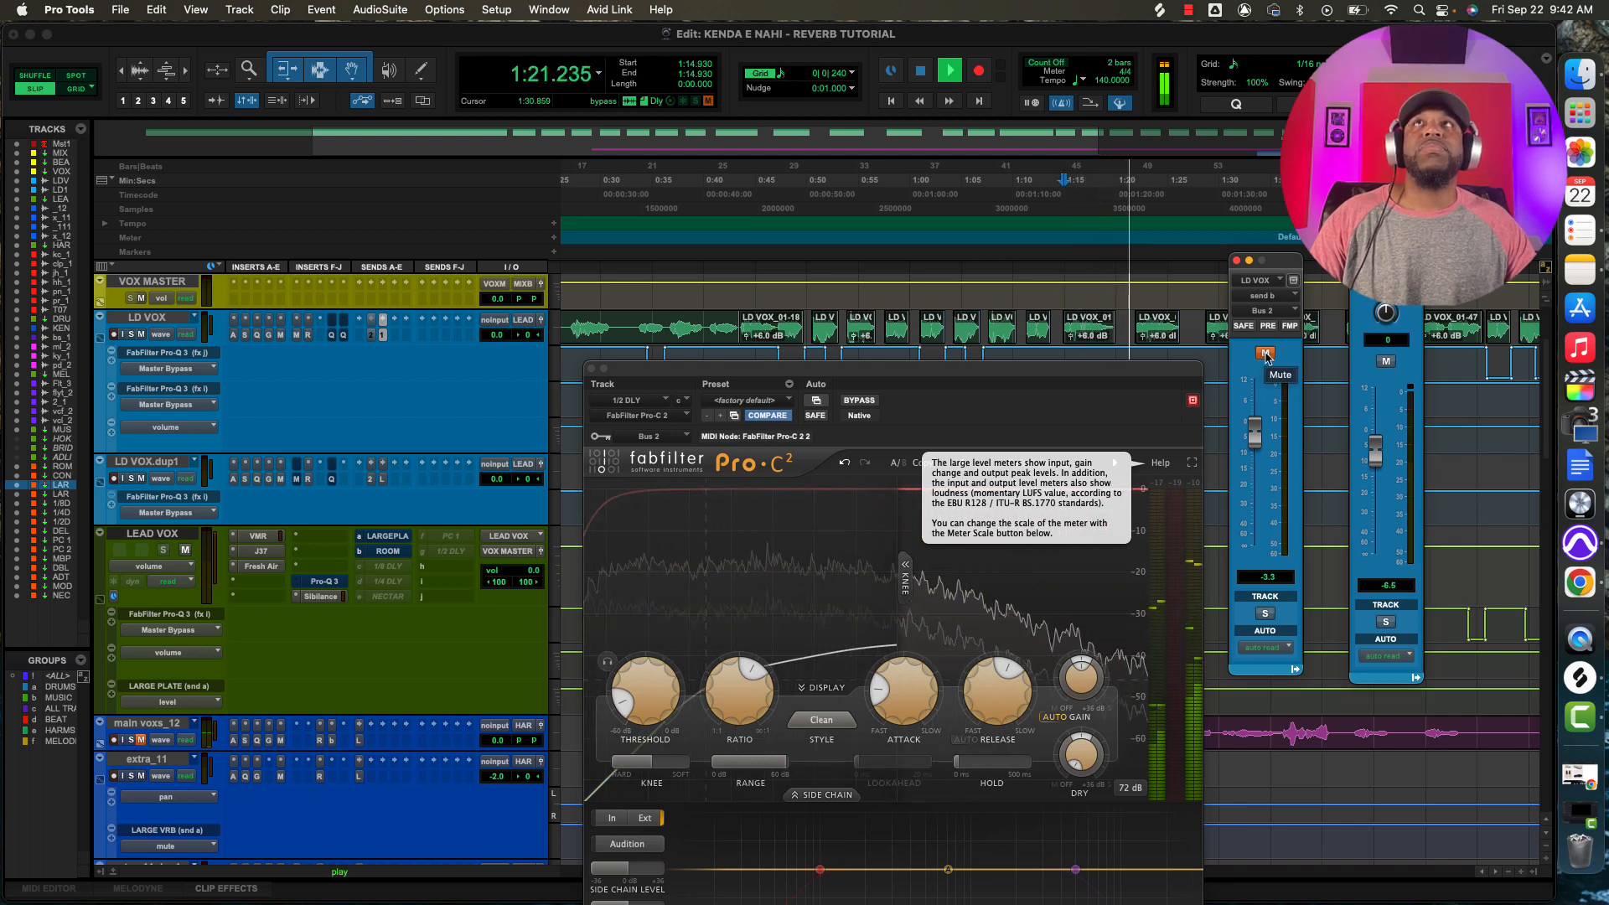
pyautogui.click(1266, 354)
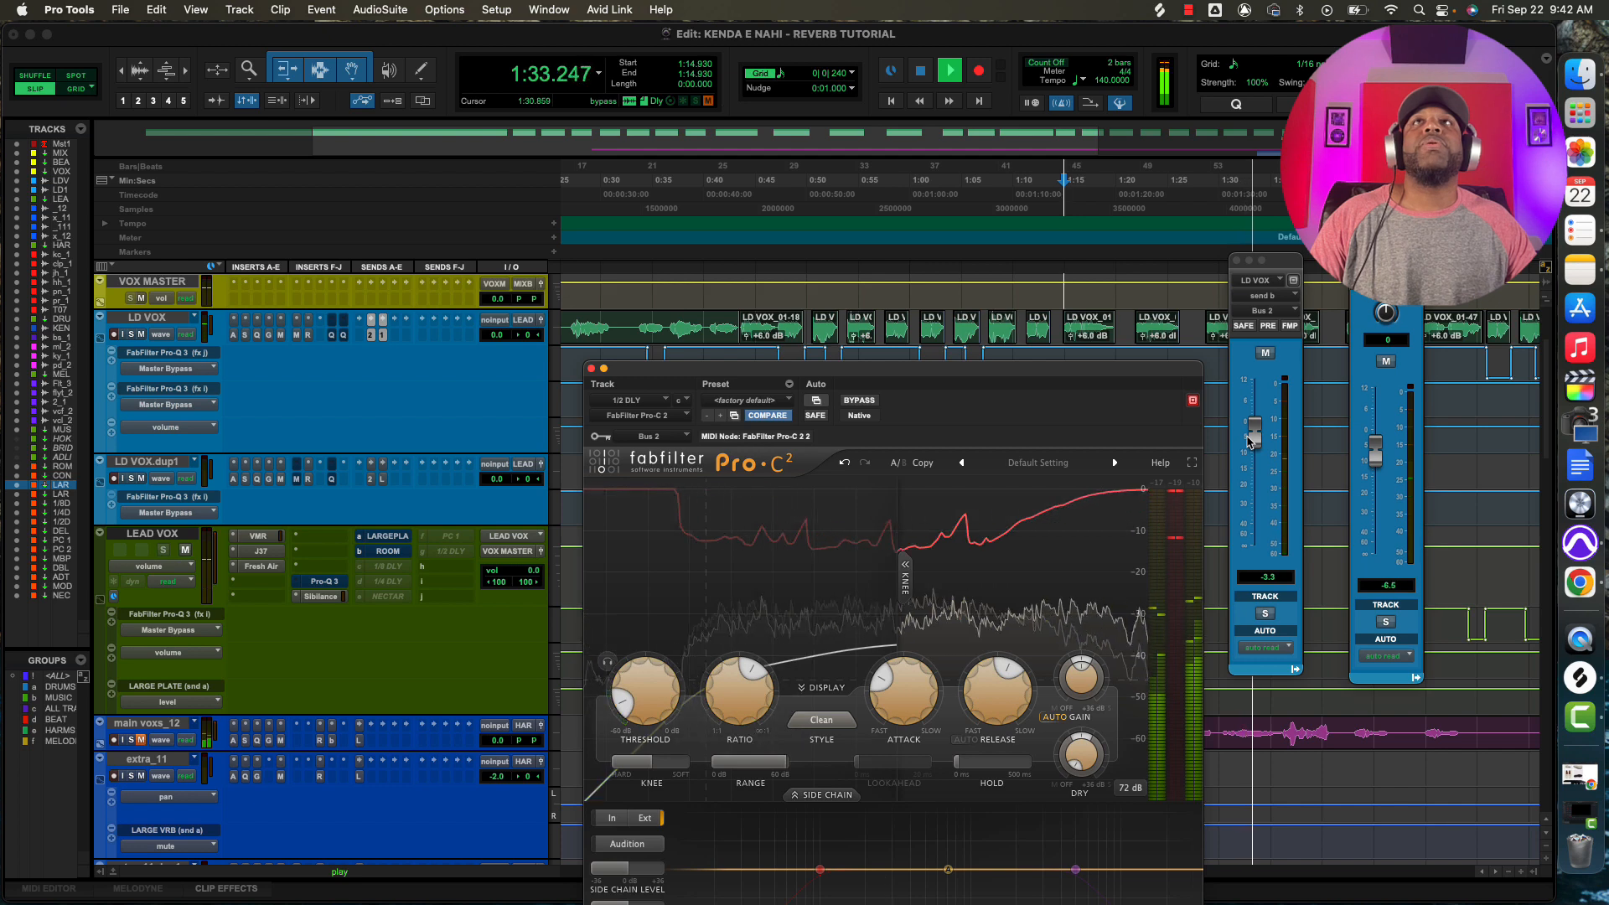
pyautogui.press('space')
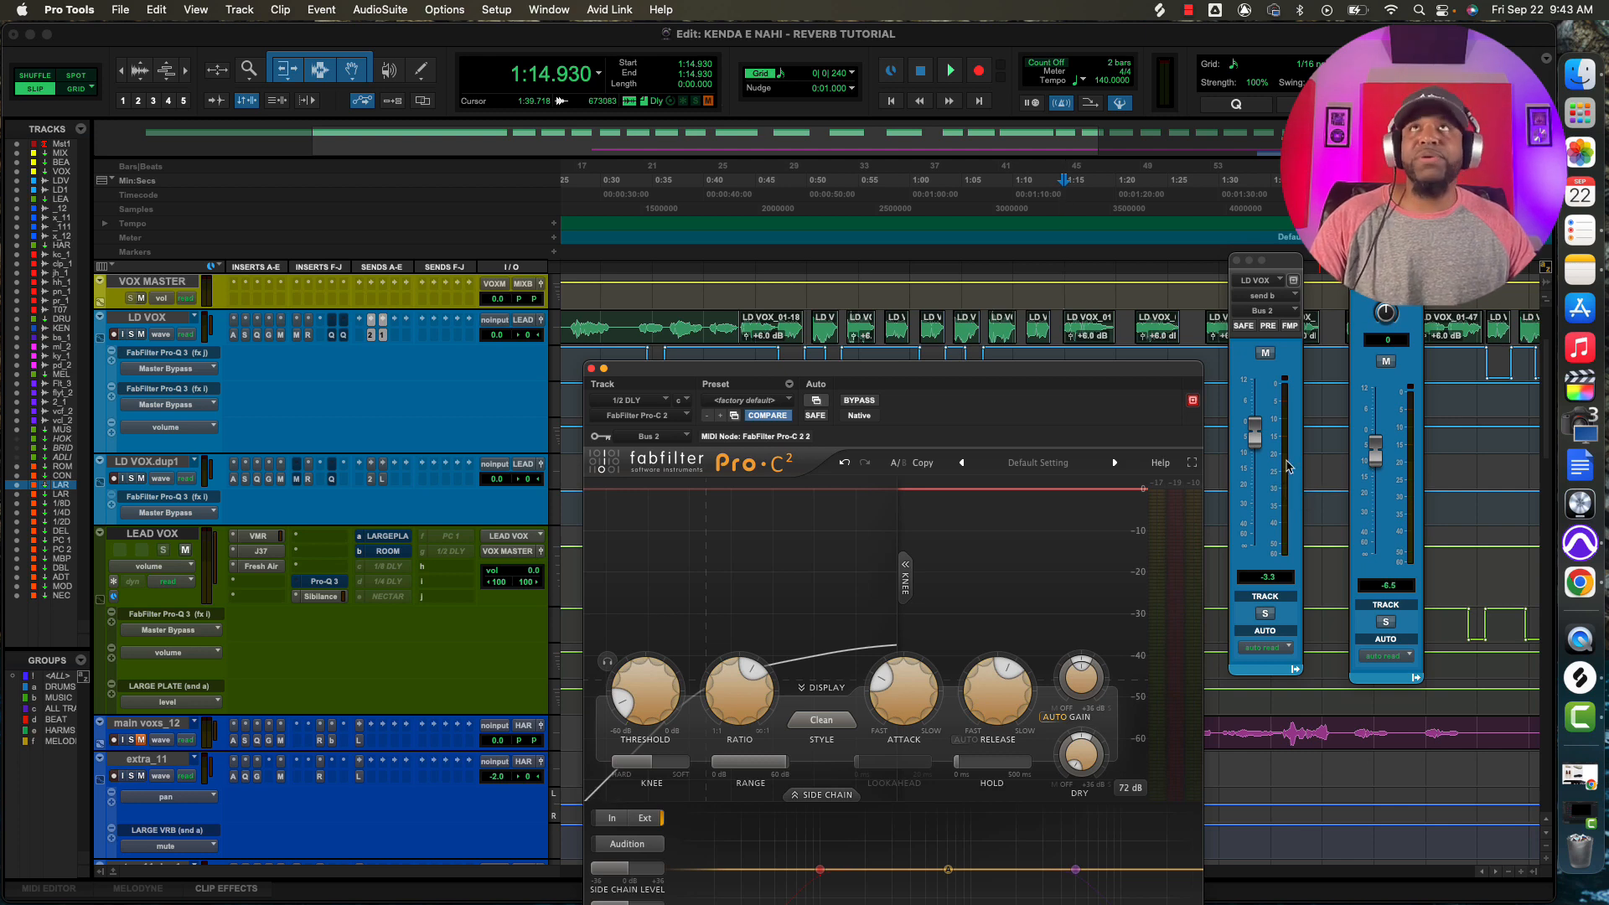
# Show the mixer, open EchoBoy on the 1/2 DLY track, and adjust its feedback during playback.
pyautogui.press('super+equal')
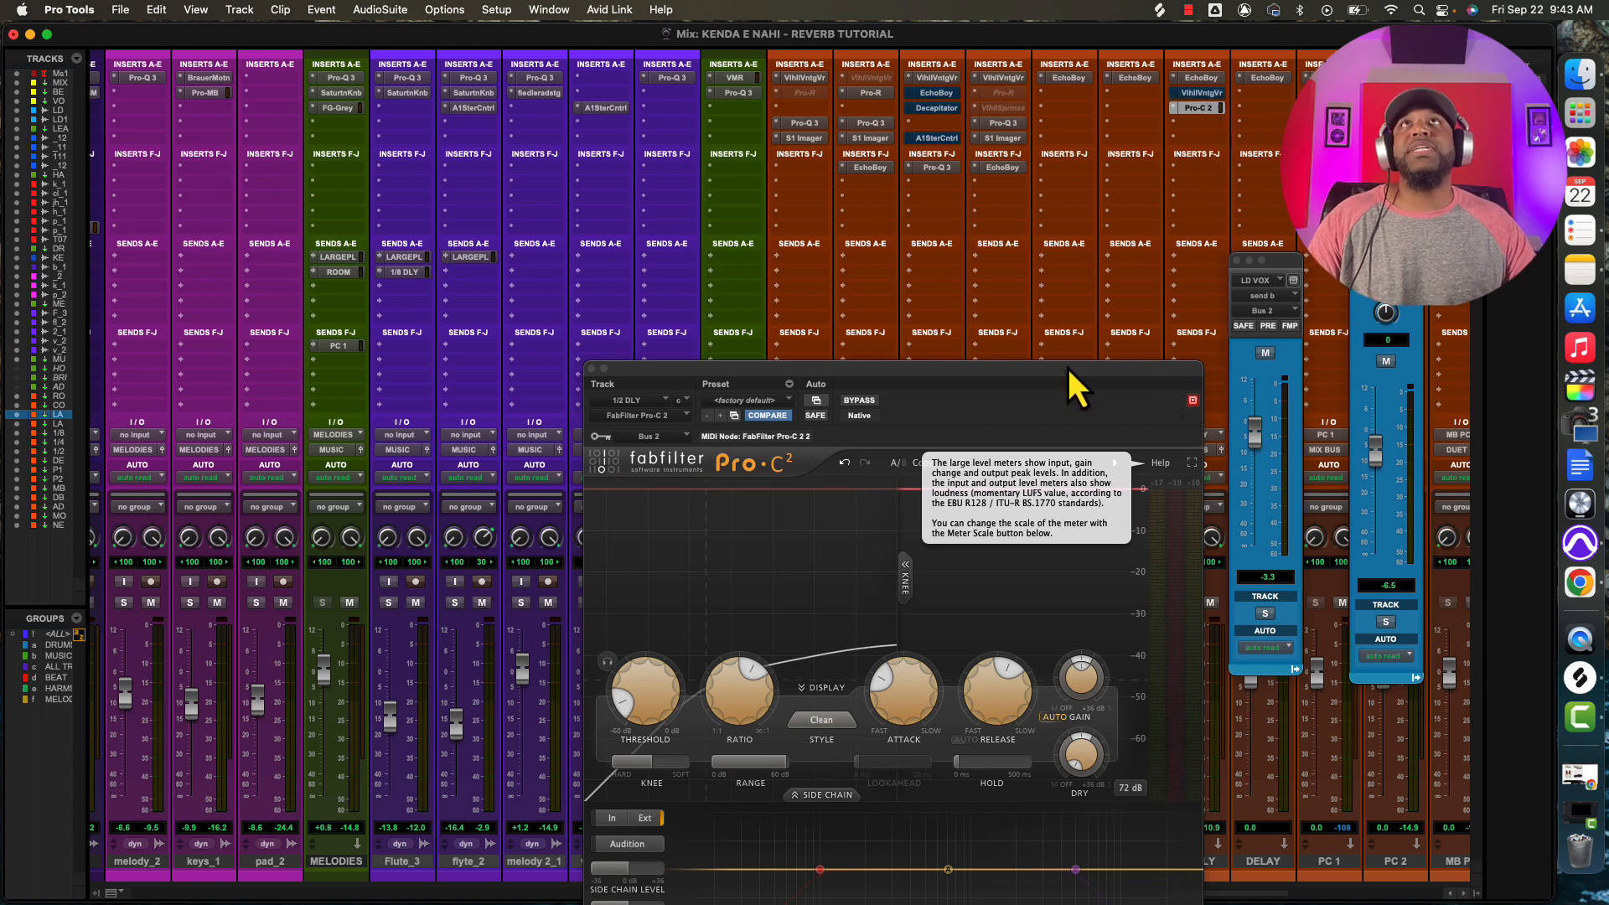
pyautogui.moveTo(1015, 375); pyautogui.dragTo(984, 347)
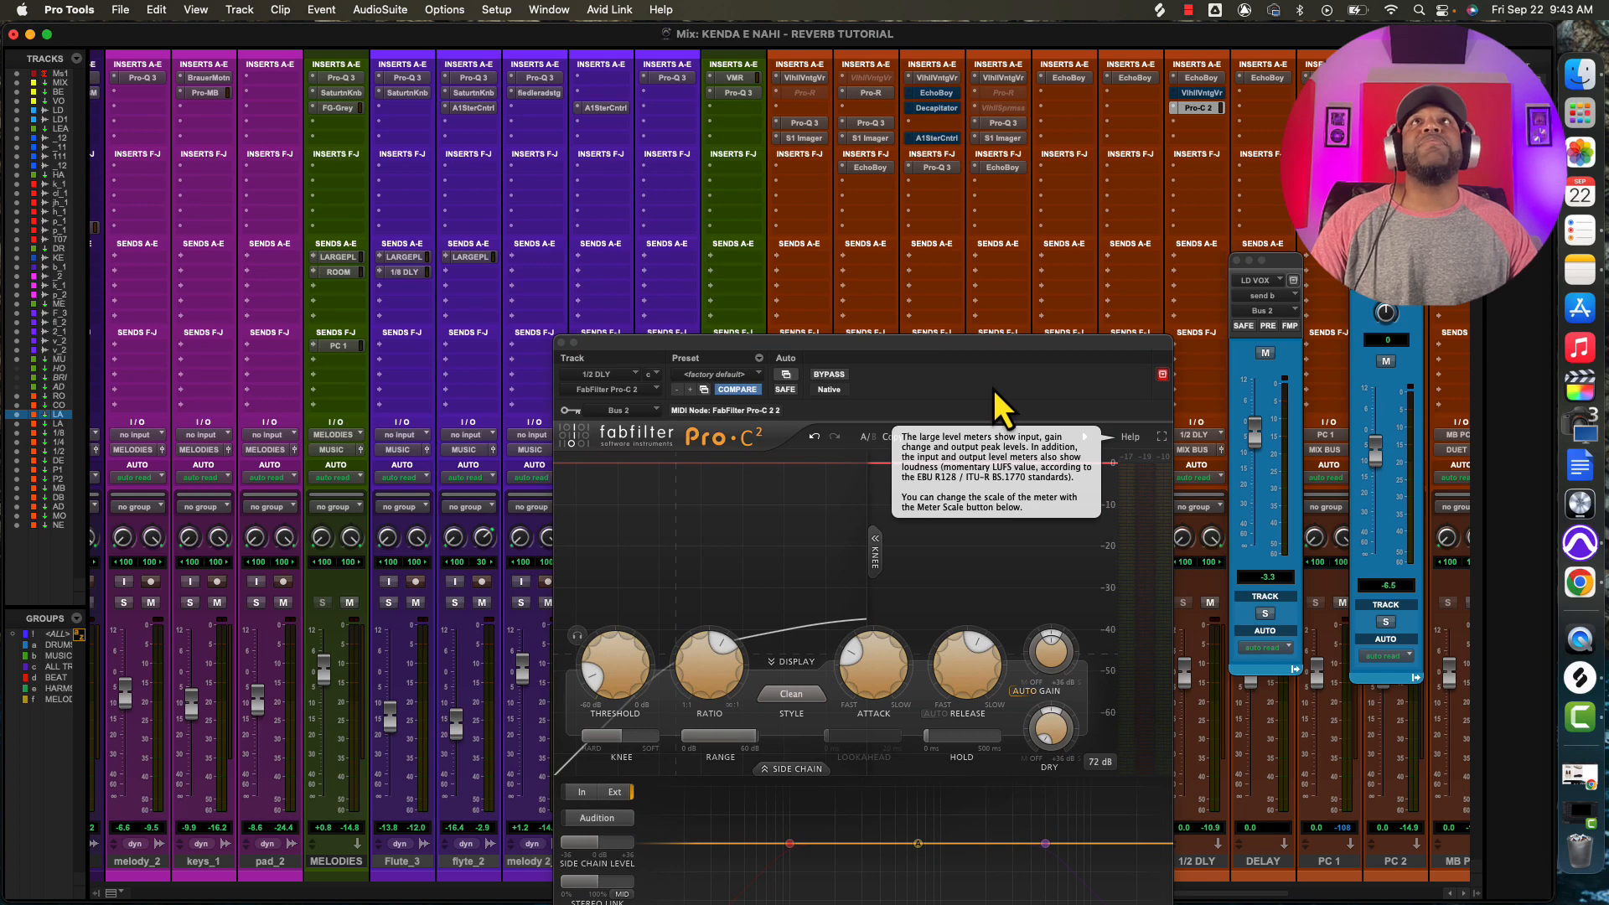
pyautogui.press('space')
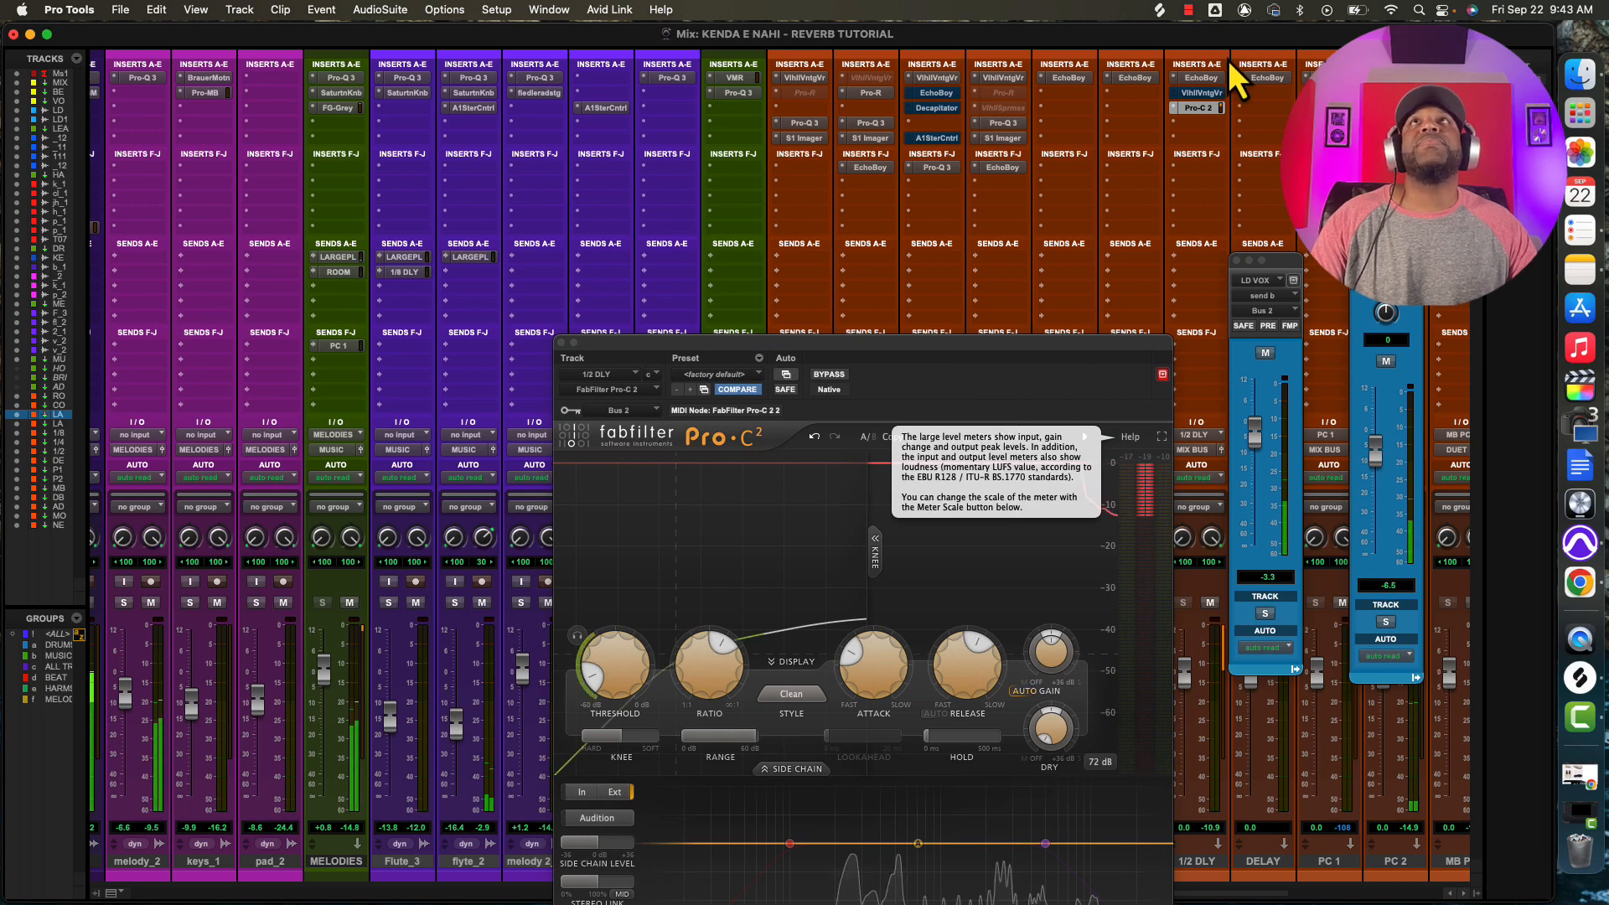
pyautogui.click(1200, 77)
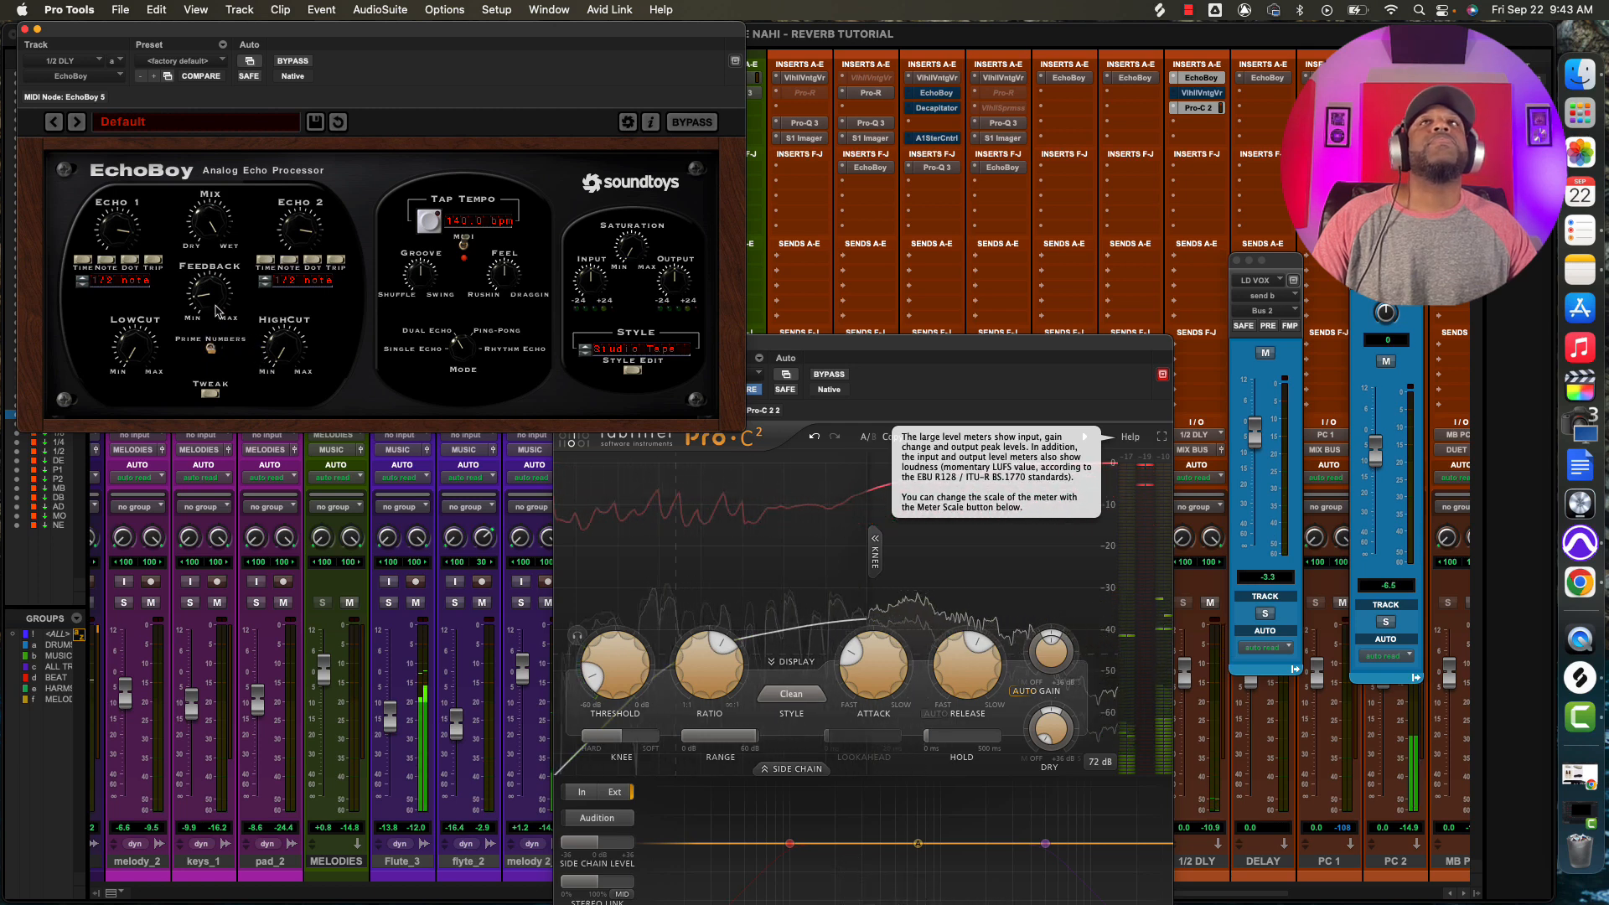
pyautogui.moveTo(216, 310); pyautogui.dragTo(209, 299)
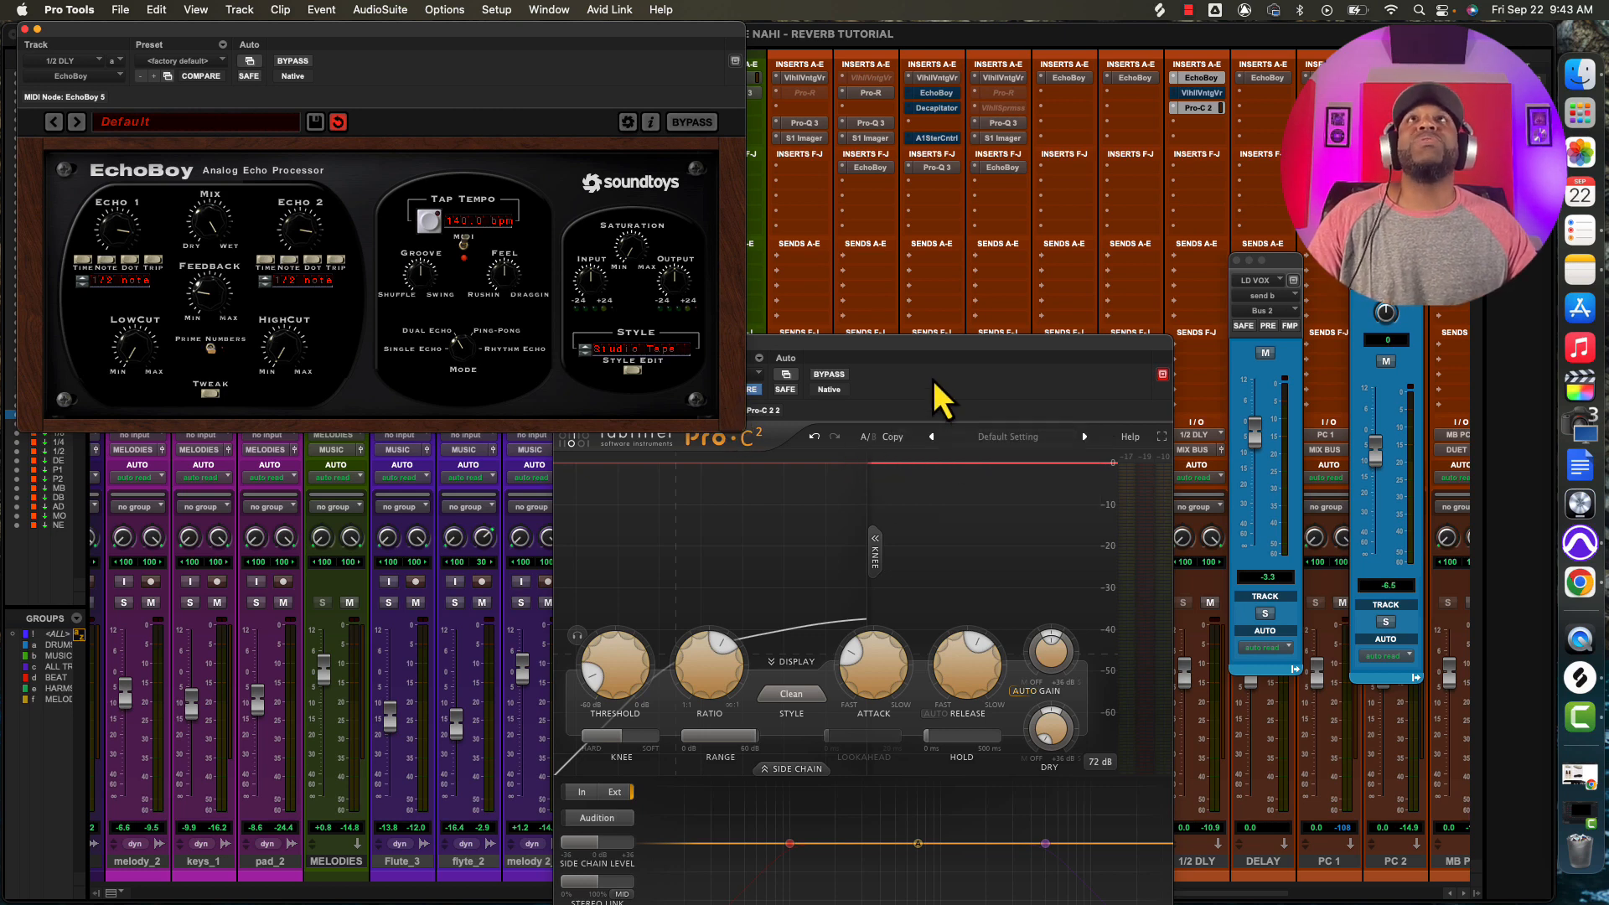
# Bring the whole Pro-C 2 window into view and compare the delay with LD VOX's Bus 2 send muted and unmuted.
pyautogui.moveTo(913, 345); pyautogui.dragTo(895, 300)
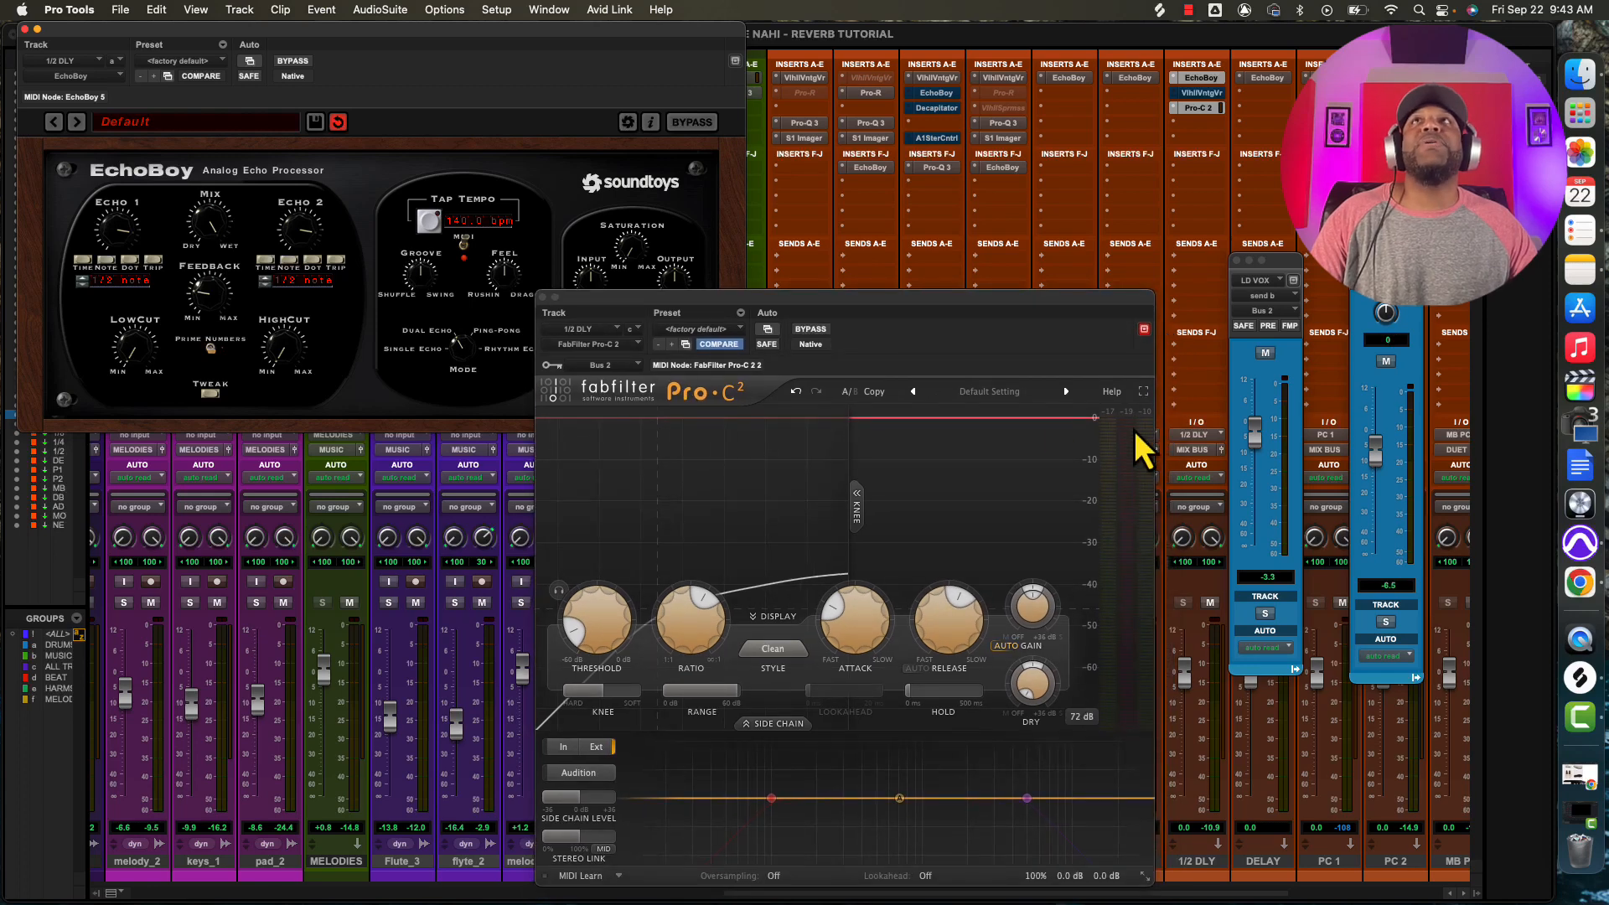
pyautogui.press('space')
pyautogui.click(1267, 356)
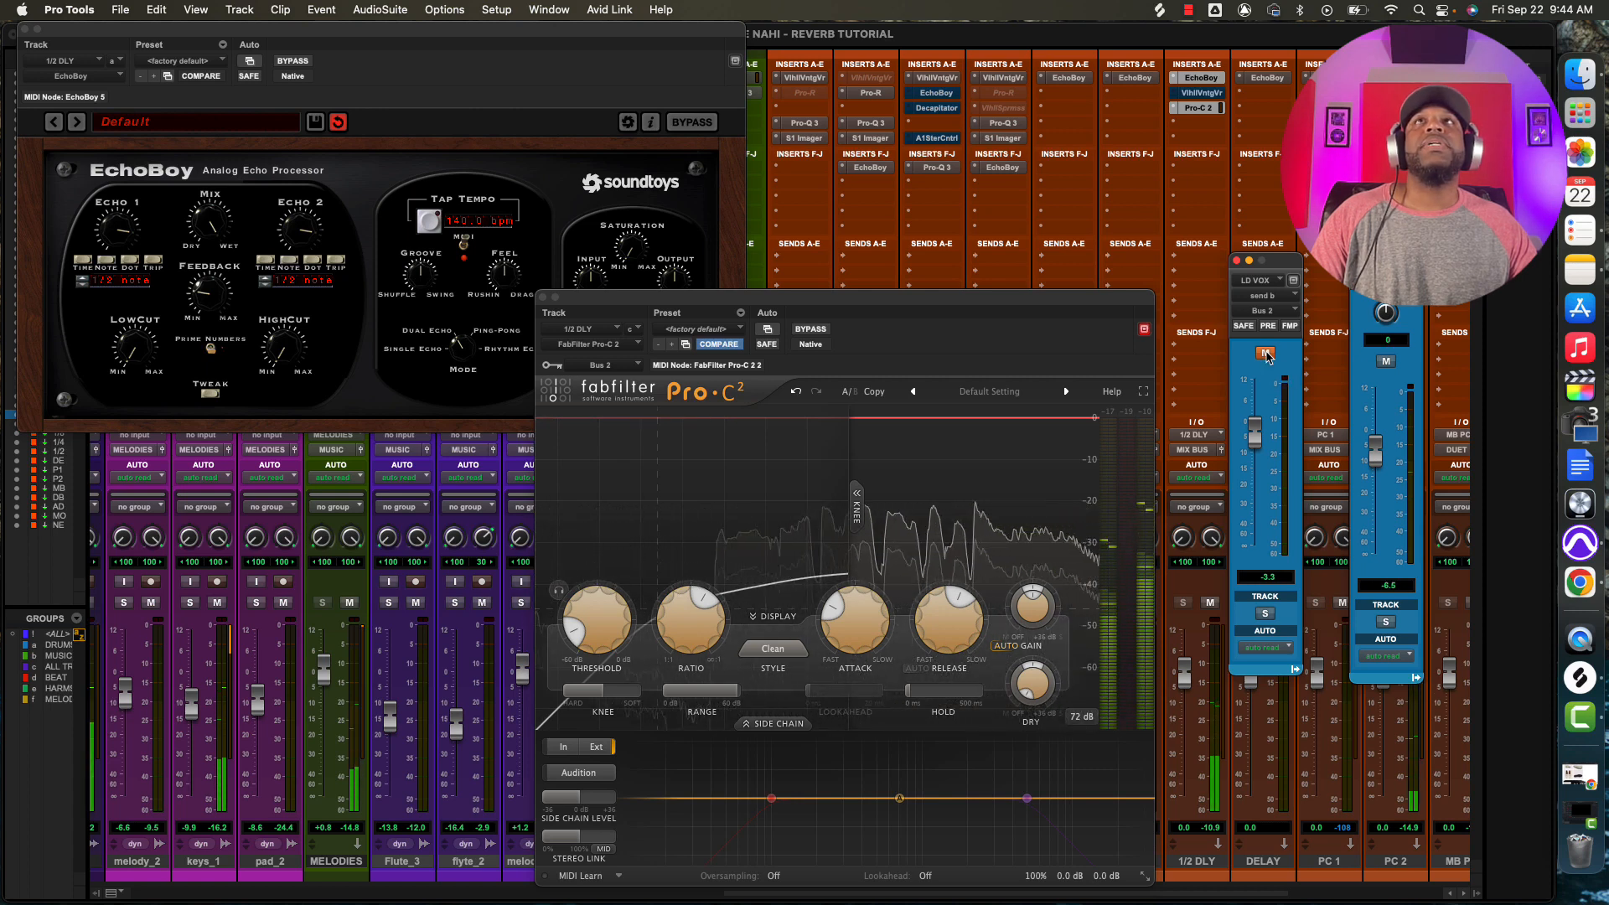
pyautogui.press('space')
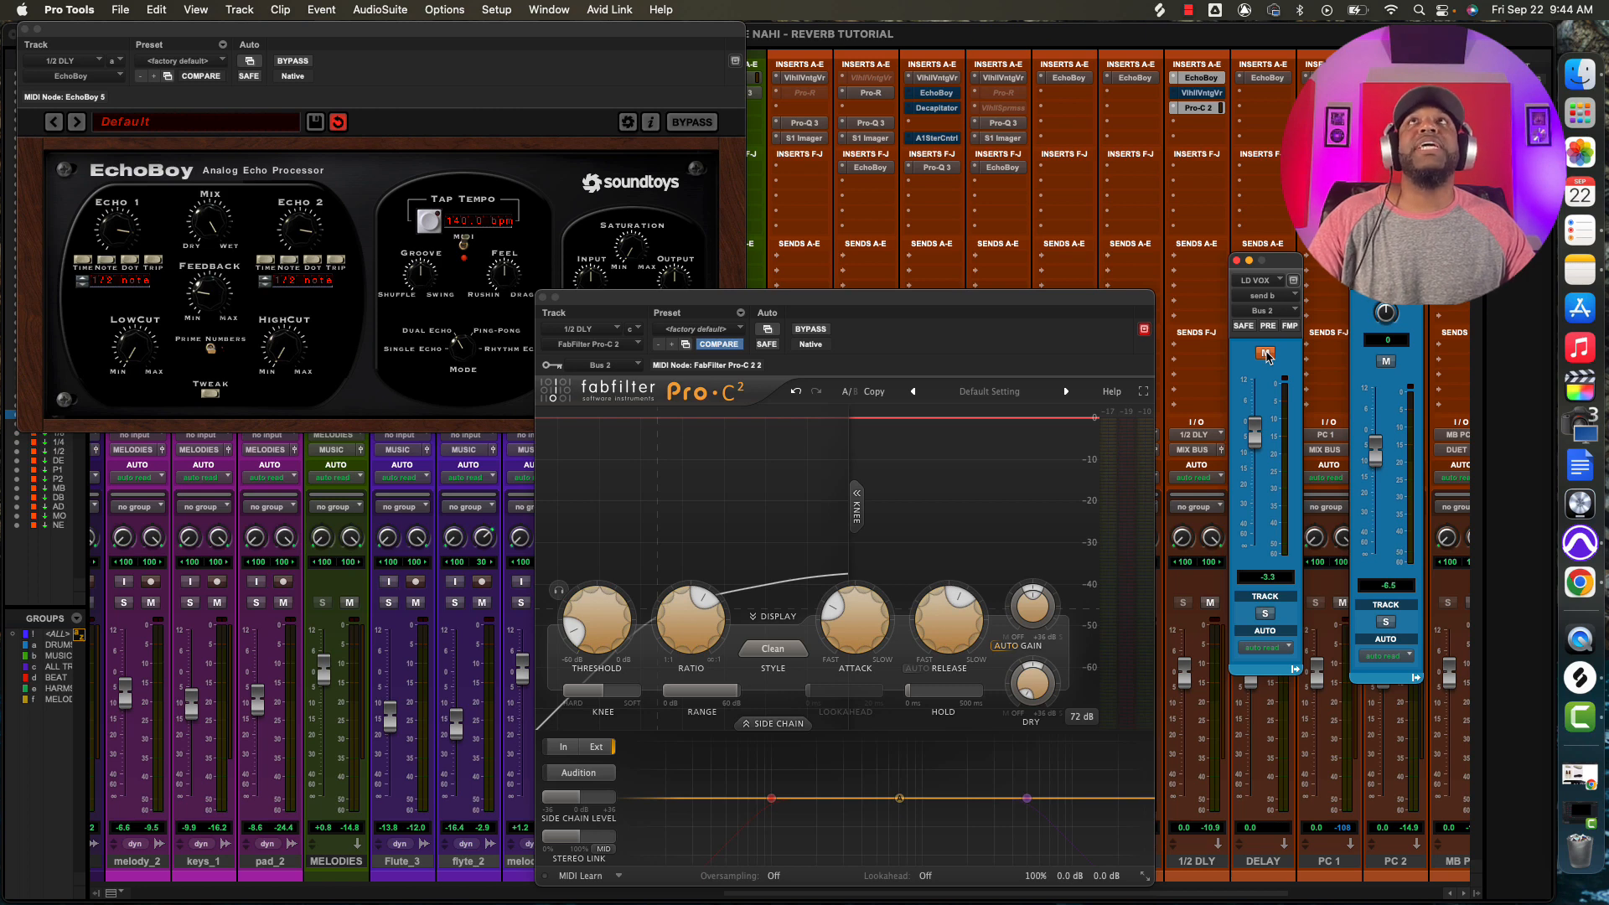
pyautogui.press('space')
pyautogui.click(1267, 354)
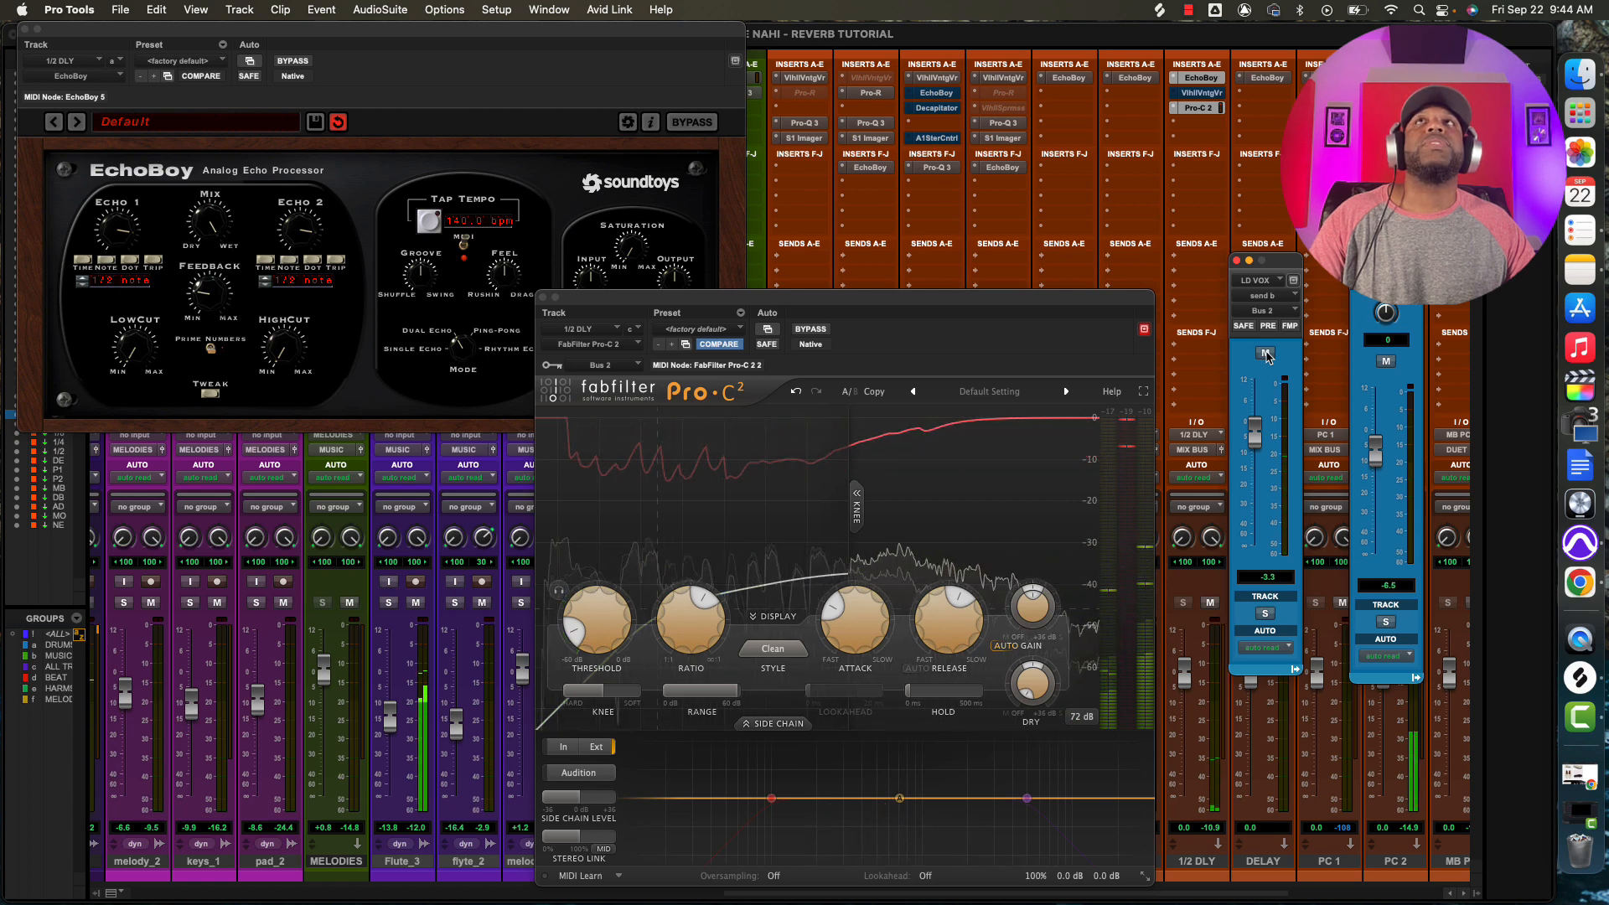
pyautogui.click(1267, 354)
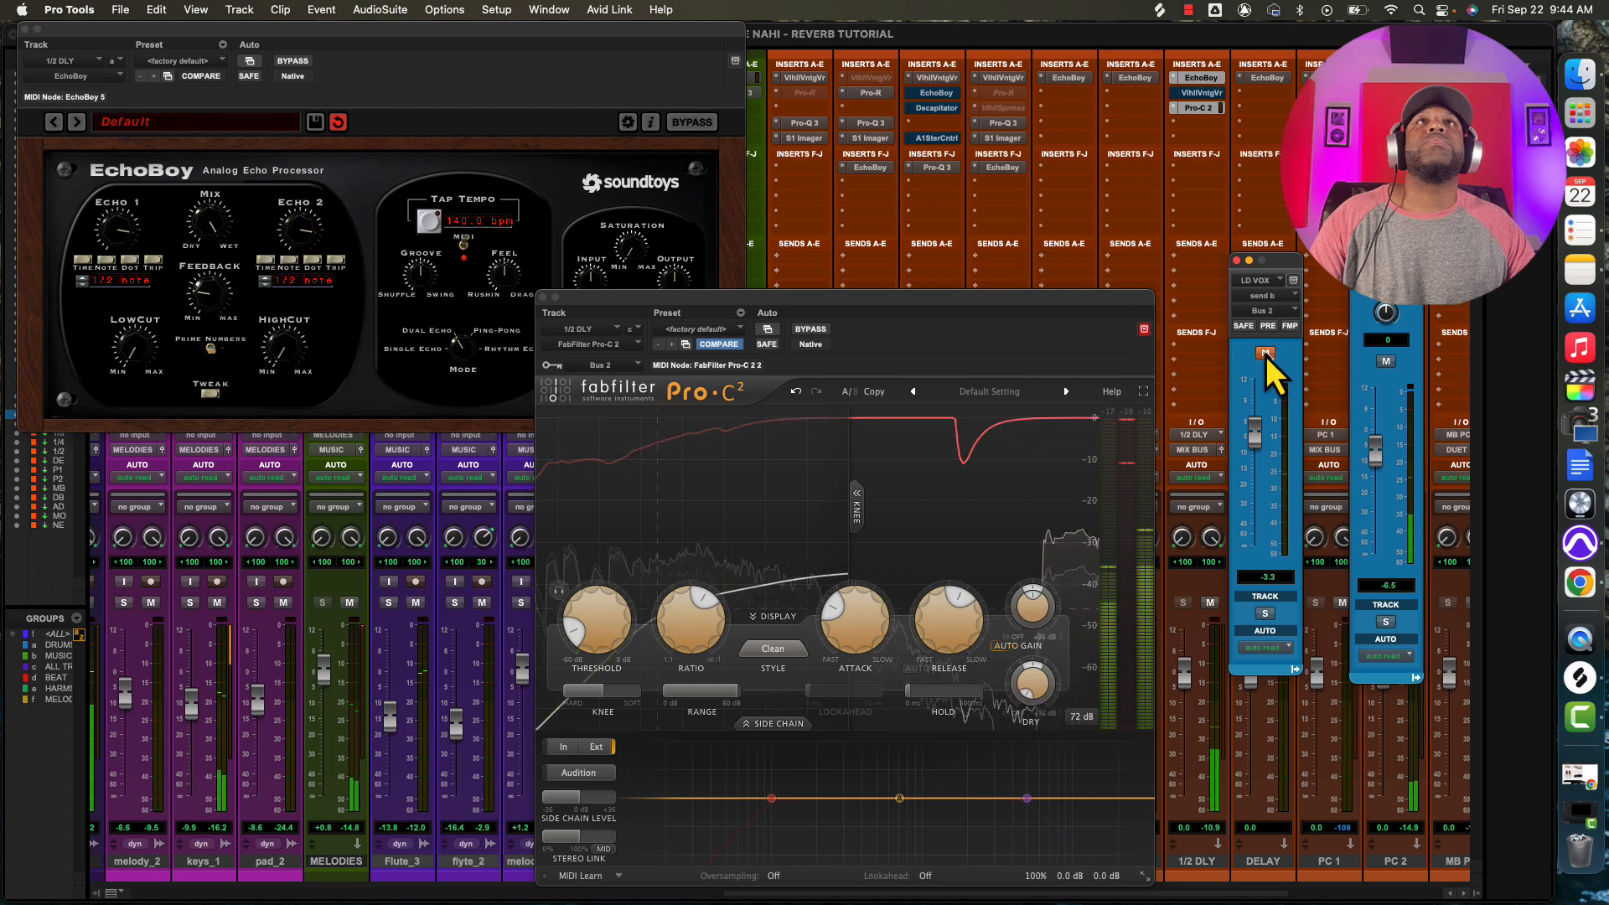
# Unmute LD VOX's Bus 2 send and shorten the Pro-C 2 attack during playback.
pyautogui.moveTo(830, 611)
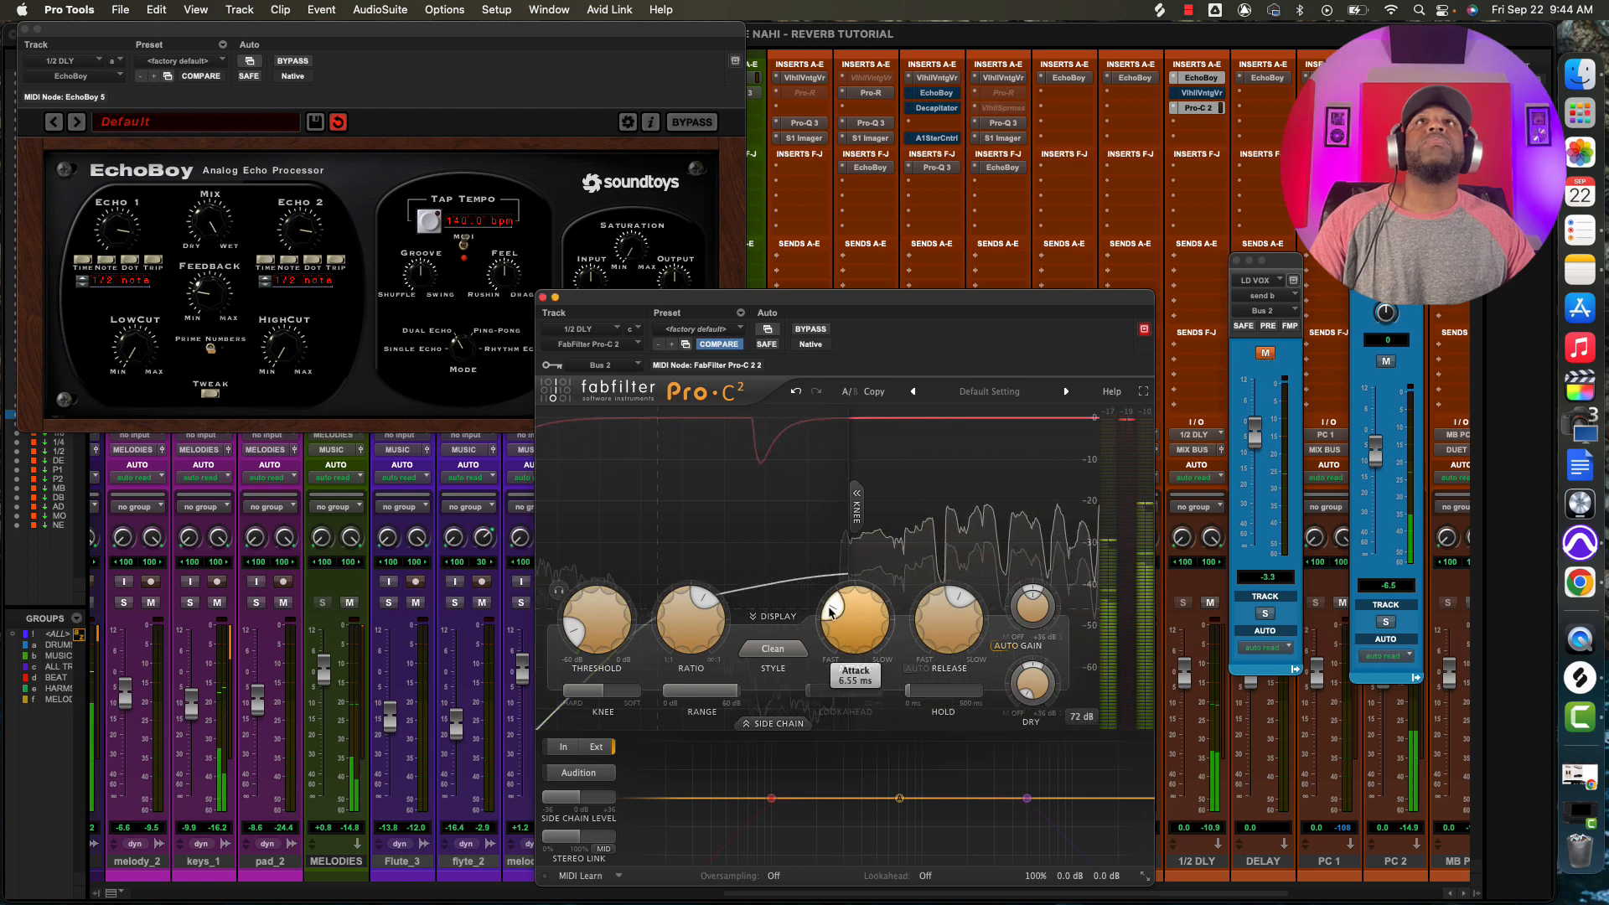
pyautogui.click(1266, 354)
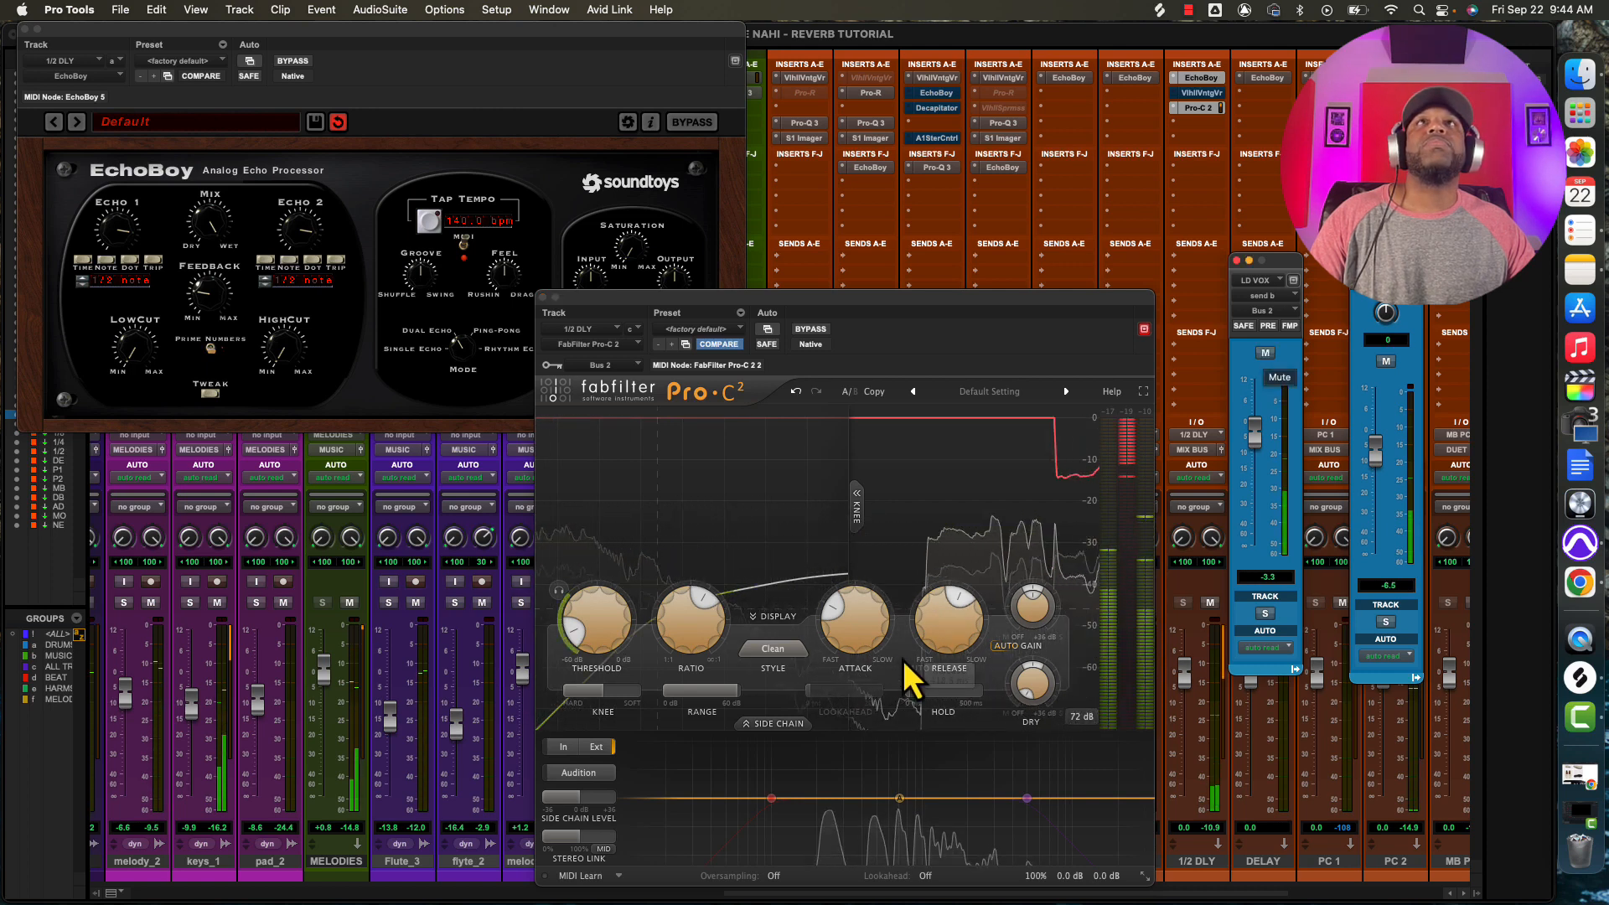
pyautogui.moveTo(831, 619); pyautogui.dragTo(822, 632)
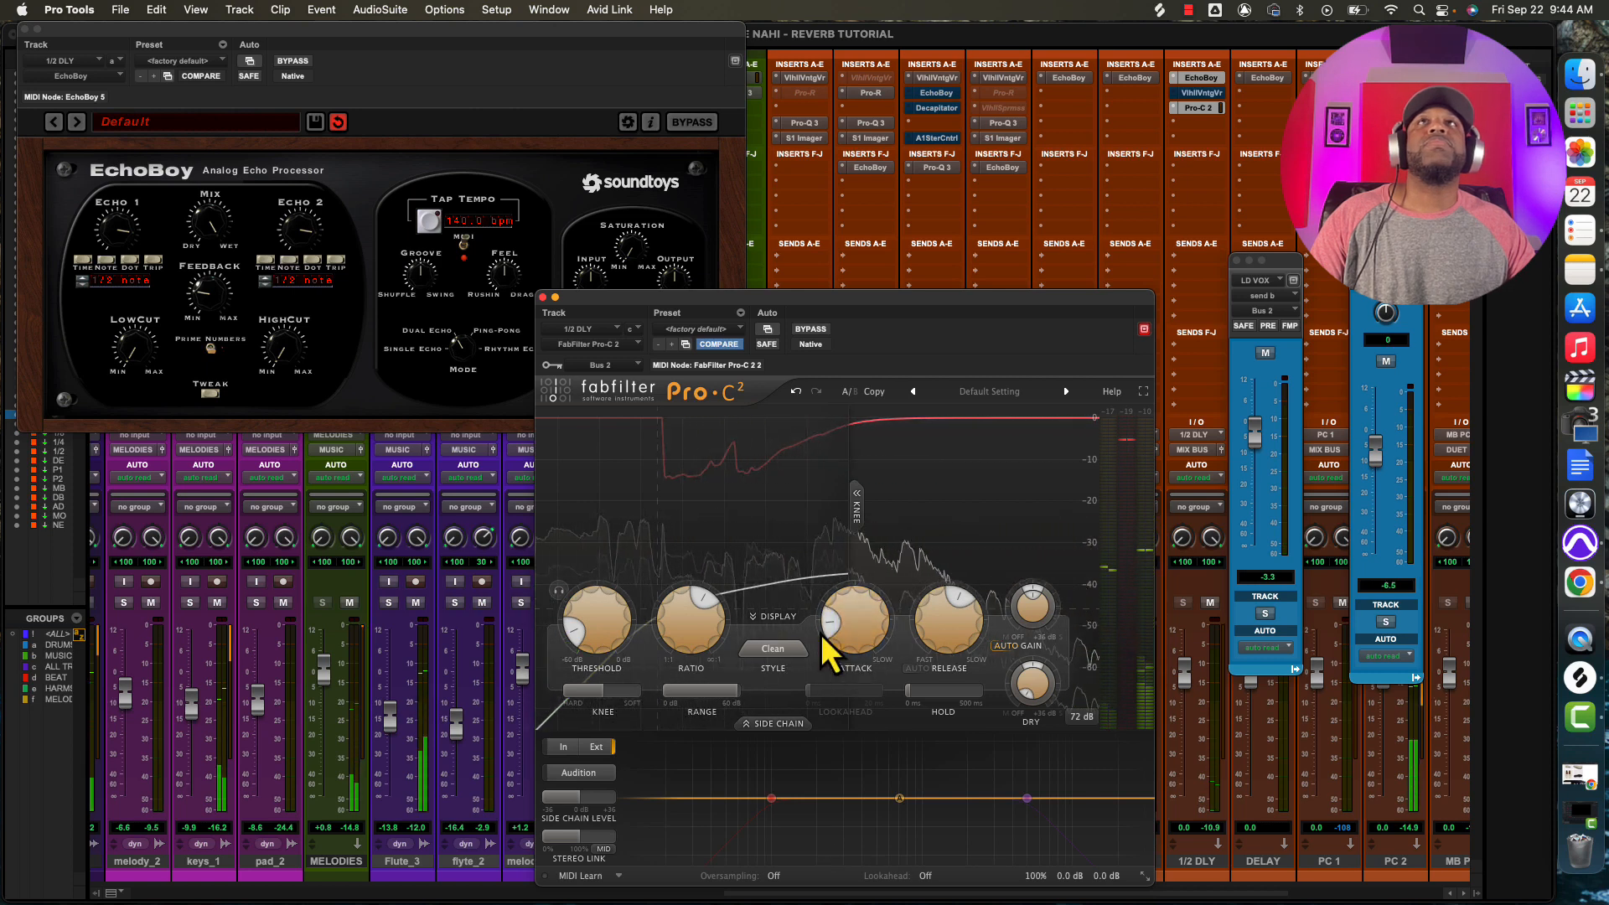